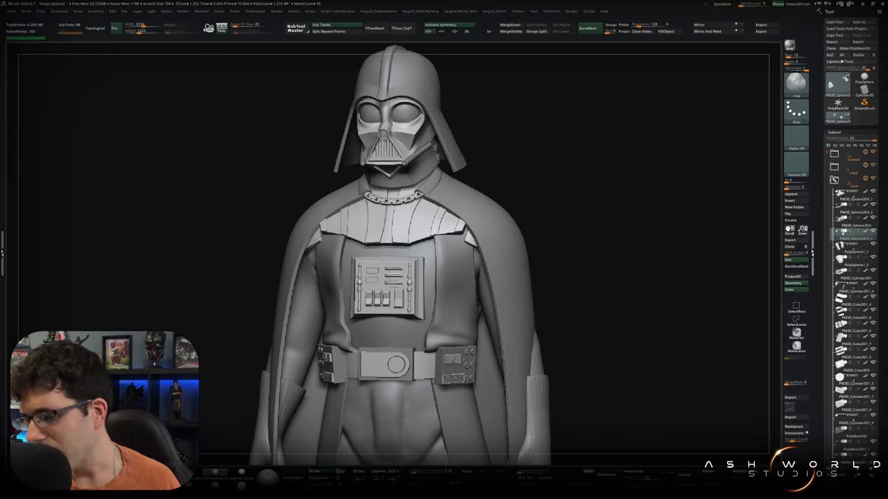
- Turn and frame the Vader figure, collapsing the subtool folders into a short list, then zoom into the torso
{"action": "left_click_drag", "start_coordinate": [575, 277], "coordinate": [591, 280]}
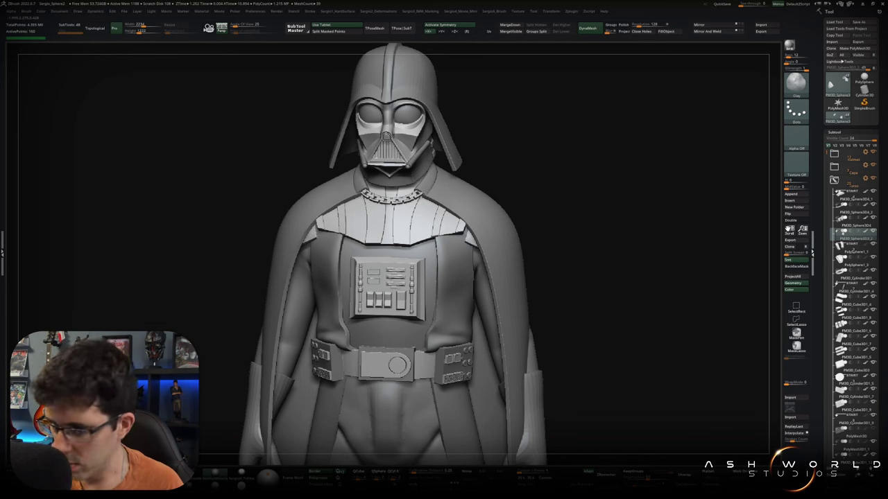
{"action": "left_click_drag", "start_coordinate": [575, 280], "coordinate": [585, 280]}
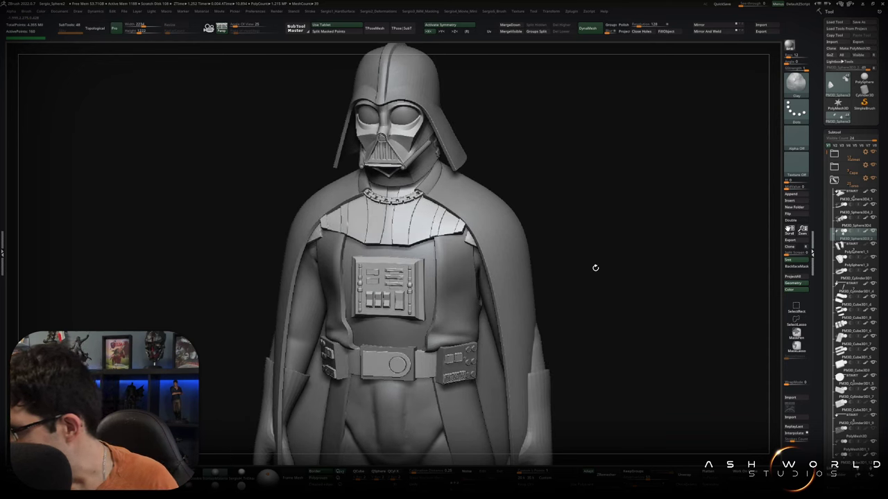
{"action": "left_click", "coordinate": [853, 187]}
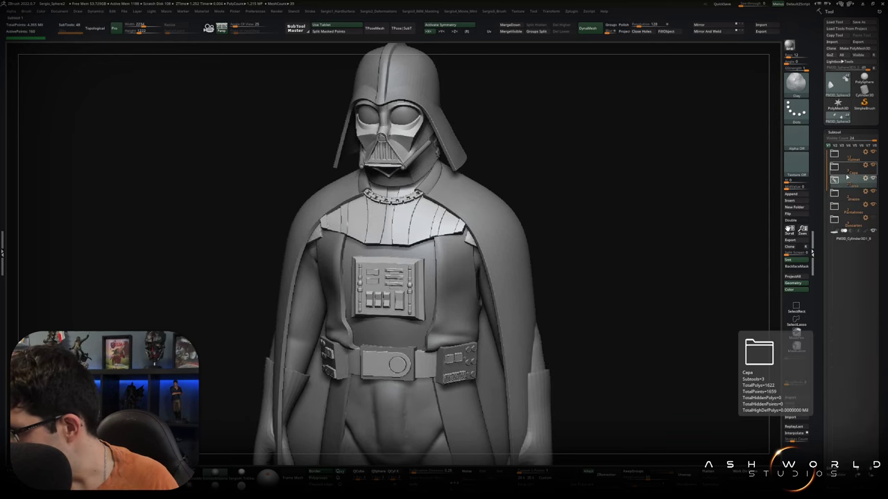
{"action": "mouse_move", "coordinate": [854, 221]}
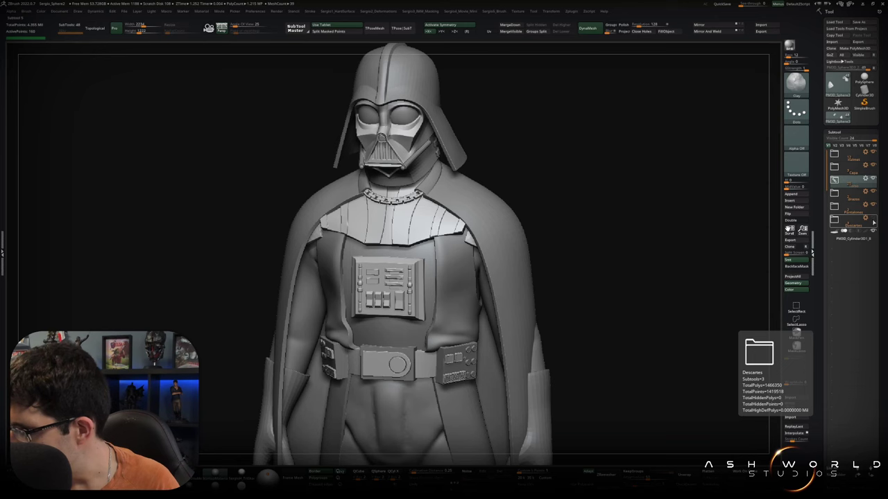
{"action": "key", "text": "f"}
{"action": "left_click_drag", "start_coordinate": [606, 265], "coordinate": [551, 209]}
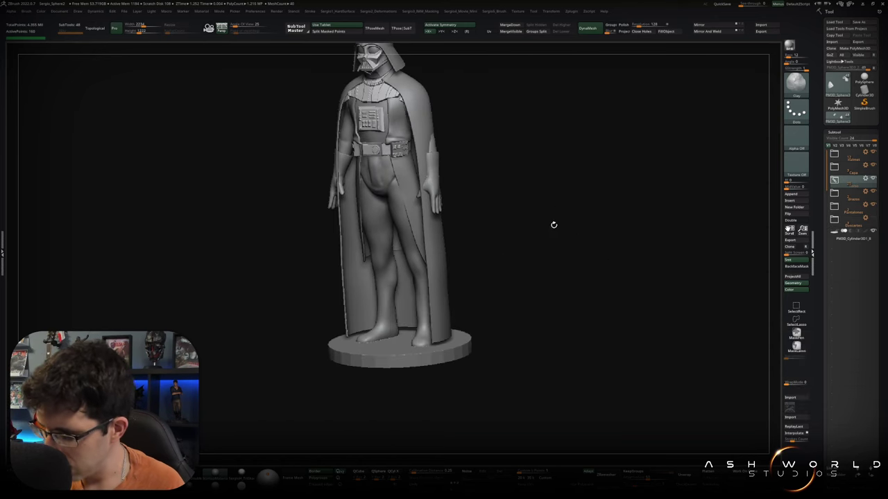
{"action": "left_click", "coordinate": [852, 222]}
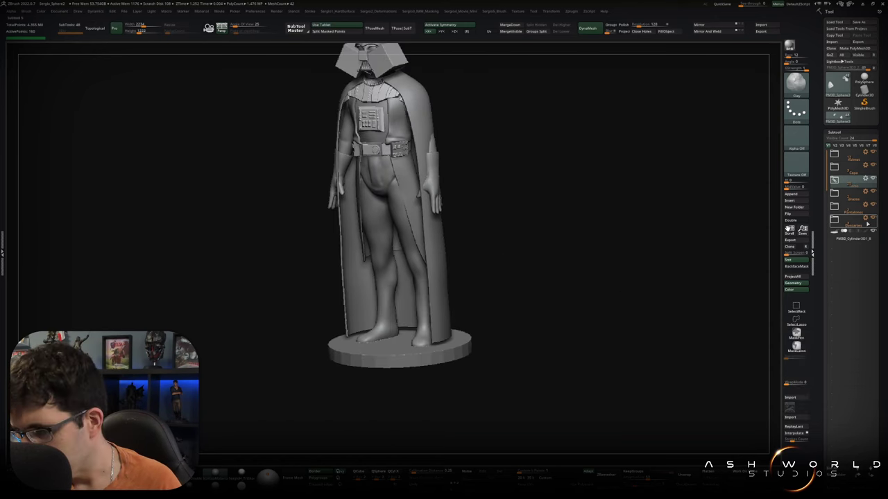
{"action": "mouse_move", "coordinate": [672, 236]}
{"action": "left_mouse_down"}
{"action": "mouse_move", "coordinate": [632, 309]}
{"action": "mouse_move", "coordinate": [645, 313]}
{"action": "left_mouse_up"}
{"action": "mouse_move", "coordinate": [645, 313]}
{"action": "right_mouse_down", "text": "ctrl"}
{"action": "mouse_move", "coordinate": [644, 277]}
{"action": "mouse_move", "coordinate": [569, 165]}
{"action": "right_mouse_up", "text": "ctrl"}
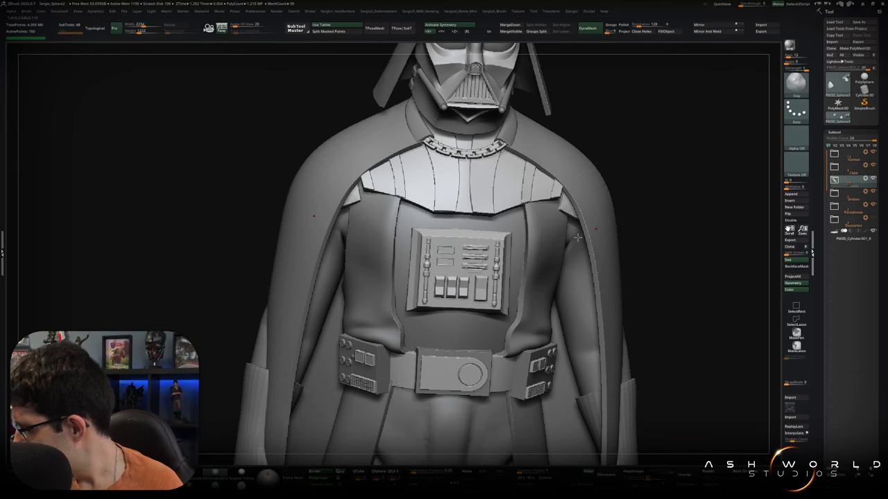
- Make the cylinder base the active subtool and zoom in on the legs and base
{"action": "left_click", "coordinate": [841, 236]}
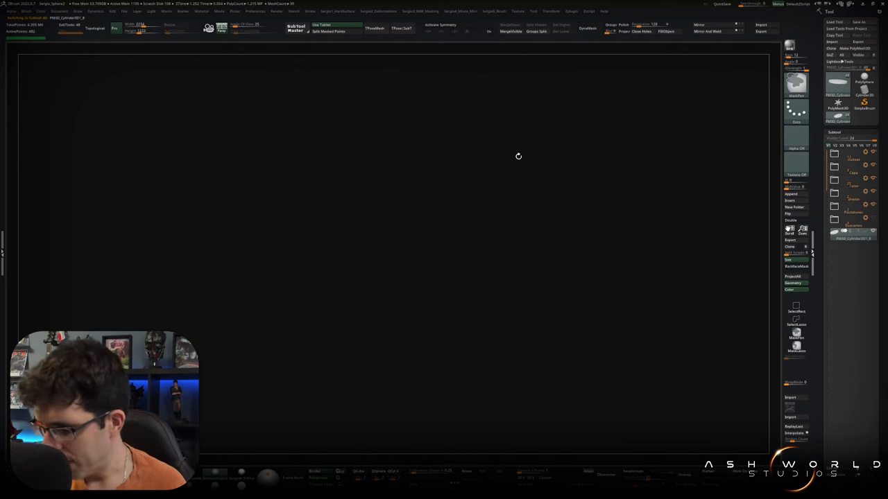
{"action": "key", "text": "f"}
{"action": "mouse_move", "coordinate": [545, 304]}
{"action": "right_mouse_down", "text": "ctrl"}
{"action": "mouse_move", "coordinate": [548, 326]}
{"action": "mouse_move", "coordinate": [554, 239]}
{"action": "mouse_move", "coordinate": [546, 291]}
{"action": "right_mouse_up", "text": "ctrl"}
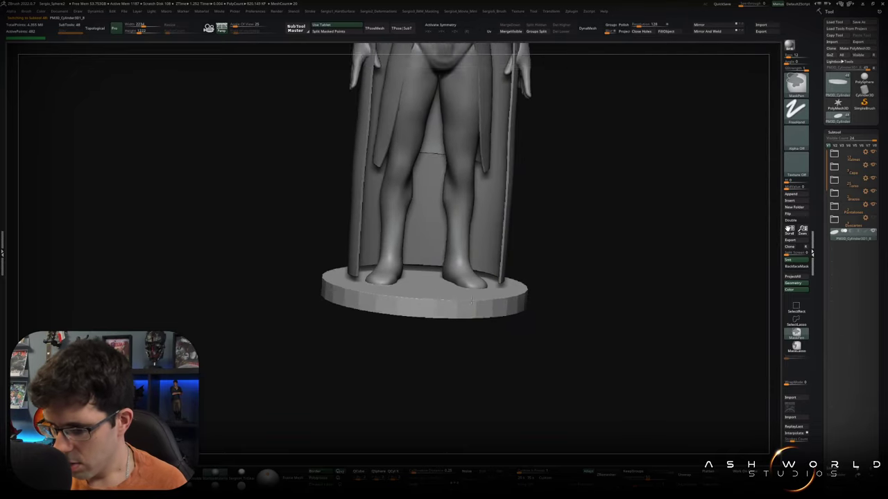
- Switch to ZModeler and insert a Plane3D subtool
{"action": "key", "text": "b"}
{"action": "key", "text": "z"}
{"action": "key", "text": "m"}
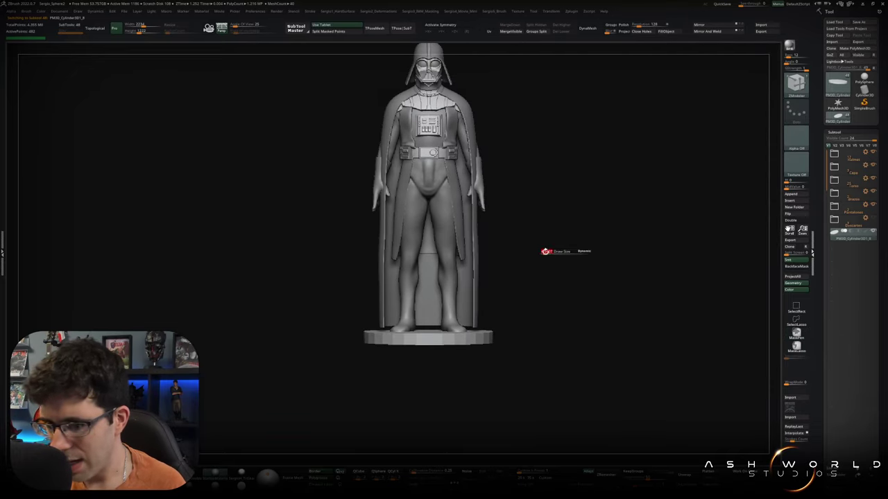
{"action": "left_click", "coordinate": [795, 201]}
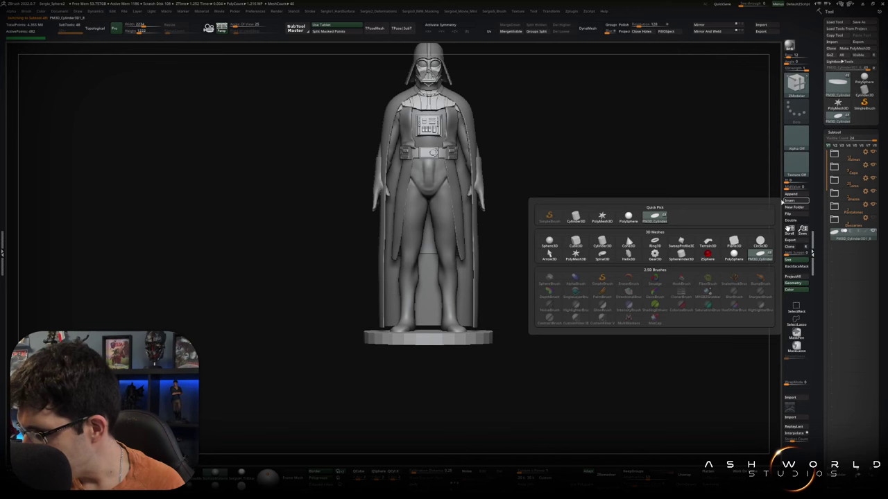
{"action": "left_click", "coordinate": [739, 242]}
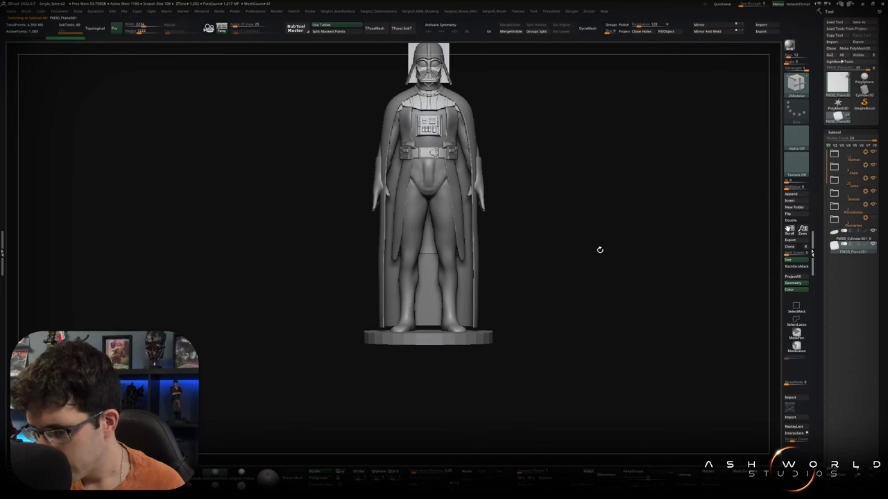
- Move the plane down under the round base and flatten it into a thin slab
{"action": "key", "text": "w"}
{"action": "mouse_move", "coordinate": [610, 242]}
{"action": "left_mouse_down"}
{"action": "mouse_move", "coordinate": [598, 307]}
{"action": "mouse_move", "coordinate": [542, 257]}
{"action": "left_mouse_up"}
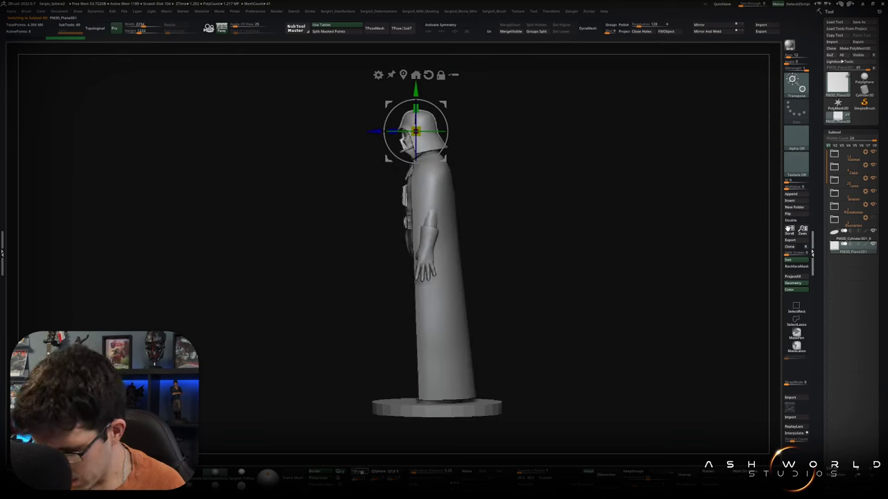
{"action": "mouse_move", "coordinate": [422, 283]}
{"action": "left_mouse_down"}
{"action": "mouse_move", "coordinate": [415, 165]}
{"action": "mouse_move", "coordinate": [416, 291]}
{"action": "left_mouse_up"}
{"action": "left_click", "coordinate": [407, 414]}
{"action": "left_click_drag", "start_coordinate": [513, 371], "coordinate": [555, 235], "text": "alt"}
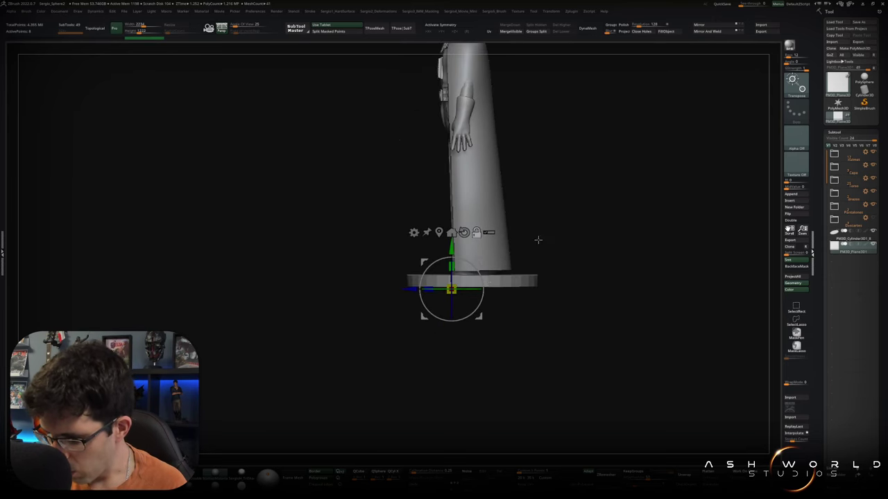
{"action": "mouse_move", "coordinate": [450, 290]}
{"action": "left_mouse_down"}
{"action": "mouse_move", "coordinate": [452, 395]}
{"action": "mouse_move", "coordinate": [452, 361]}
{"action": "left_mouse_up"}
{"action": "left_click_drag", "start_coordinate": [477, 283], "coordinate": [492, 271]}
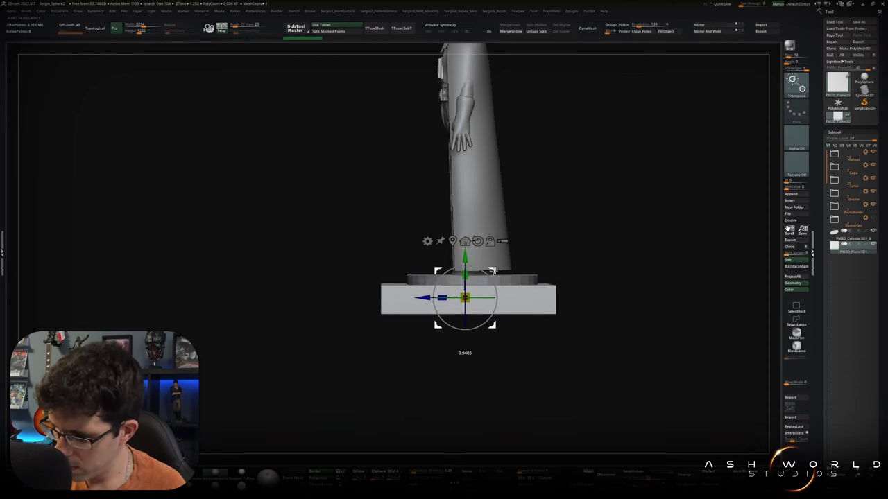
{"action": "key", "text": "q"}
- Return to a straight front view framing the figure and the floor plate
{"action": "mouse_move", "coordinate": [579, 341]}
{"action": "left_mouse_down"}
{"action": "mouse_move", "coordinate": [585, 284]}
{"action": "mouse_move", "coordinate": [561, 247]}
{"action": "mouse_move", "coordinate": [557, 282]}
{"action": "mouse_move", "coordinate": [575, 256]}
{"action": "mouse_move", "coordinate": [532, 297]}
{"action": "mouse_move", "coordinate": [559, 291]}
{"action": "mouse_move", "coordinate": [544, 275]}
{"action": "mouse_move", "coordinate": [555, 305]}
{"action": "left_mouse_up"}
{"action": "key", "text": "w"}
{"action": "key", "text": "q"}
{"action": "mouse_move", "coordinate": [349, 358]}
{"action": "left_mouse_down", "text": "ctrl+alt+shift"}
{"action": "mouse_move", "coordinate": [575, 310]}
{"action": "mouse_move", "coordinate": [569, 321]}
{"action": "mouse_move", "coordinate": [504, 297]}
{"action": "left_mouse_up", "text": "ctrl+alt+shift"}
{"action": "key", "text": "f"}
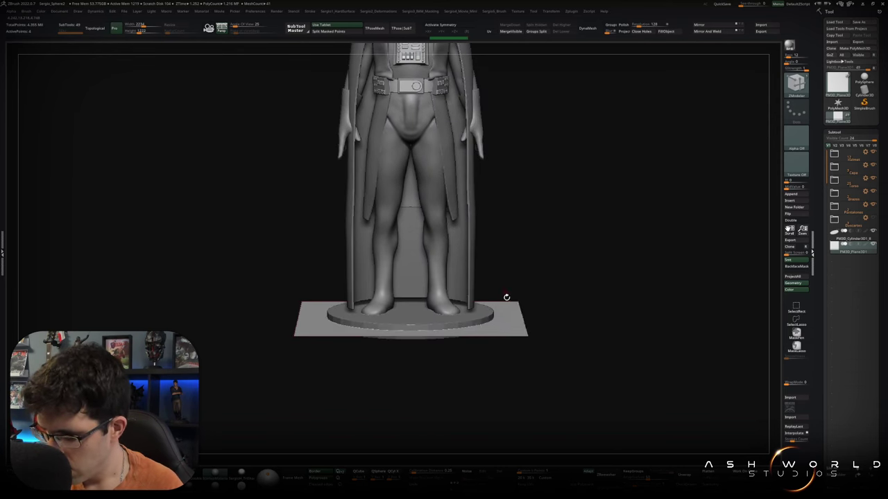
- Extrude the plate's edges outward into side panels and mask the centre section
{"action": "left_click_drag", "start_coordinate": [537, 333], "coordinate": [527, 339], "text": "alt"}
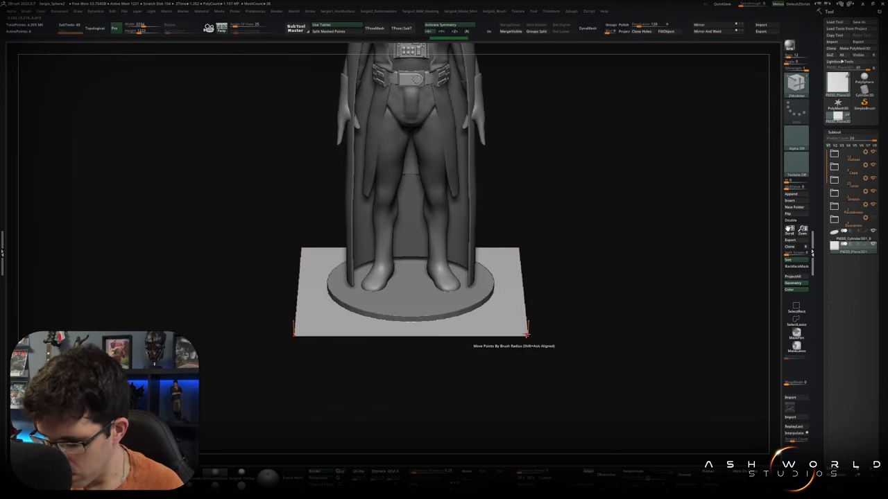
{"action": "left_click", "coordinate": [712, 32]}
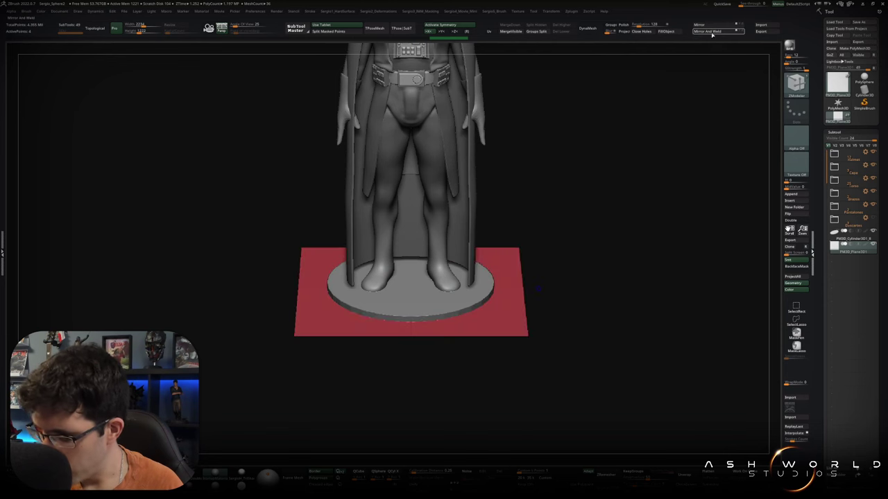
{"action": "key", "text": "space"}
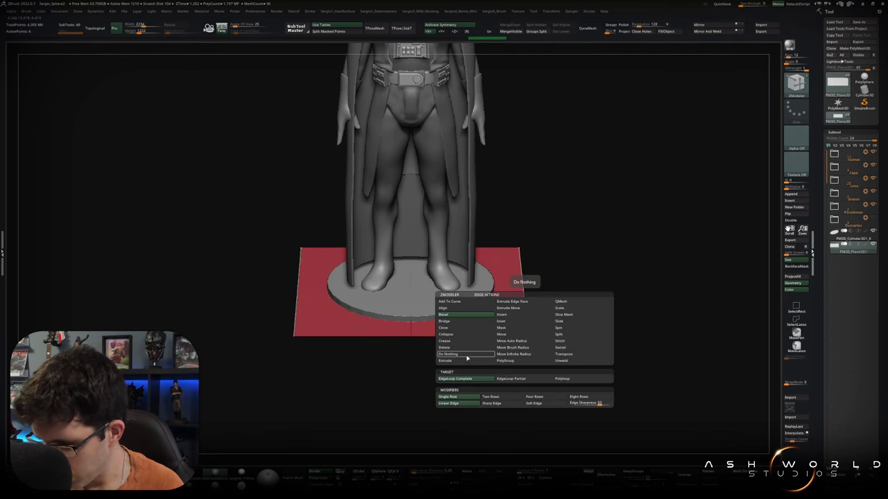
{"action": "left_click", "coordinate": [466, 363]}
{"action": "mouse_move", "coordinate": [518, 291]}
{"action": "left_mouse_down"}
{"action": "mouse_move", "coordinate": [603, 297]}
{"action": "mouse_move", "coordinate": [587, 275]}
{"action": "mouse_move", "coordinate": [585, 337]}
{"action": "left_mouse_up"}
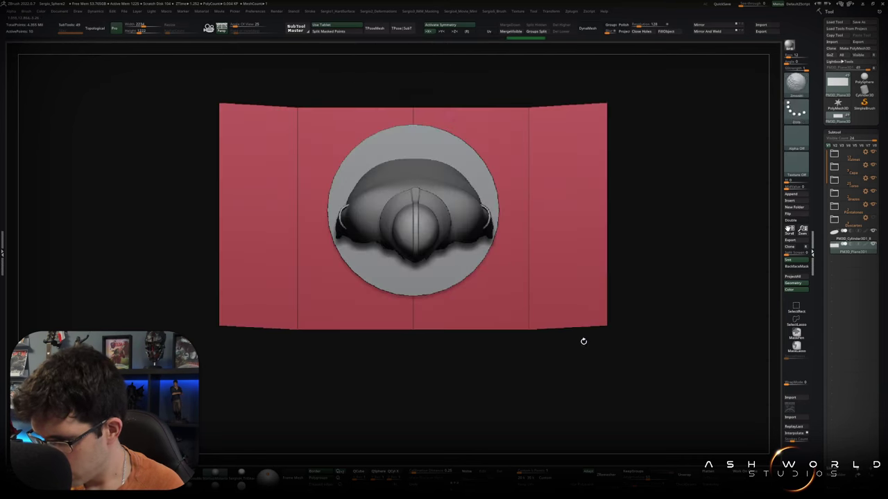
{"action": "right_click_drag", "start_coordinate": [583, 341], "coordinate": [575, 312], "text": "ctrl"}
{"action": "left_click_drag", "start_coordinate": [638, 137], "coordinate": [578, 369], "text": "ctrl"}
{"action": "key", "text": "w"}
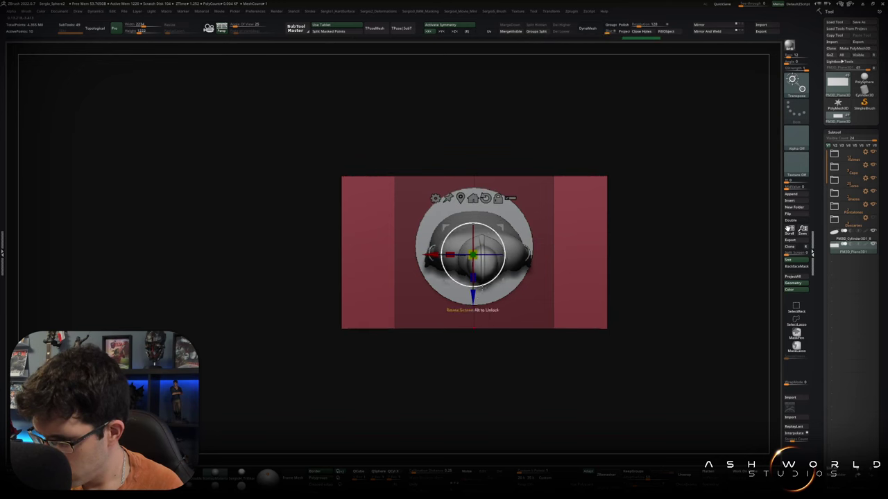
- Raise the unmasked side panels and extrude their outer edges into tall walls
{"action": "left_click", "coordinate": [644, 248], "text": "ctrl+shift"}
{"action": "key", "text": "f"}
{"action": "left_click_drag", "start_coordinate": [446, 347], "coordinate": [446, 309]}
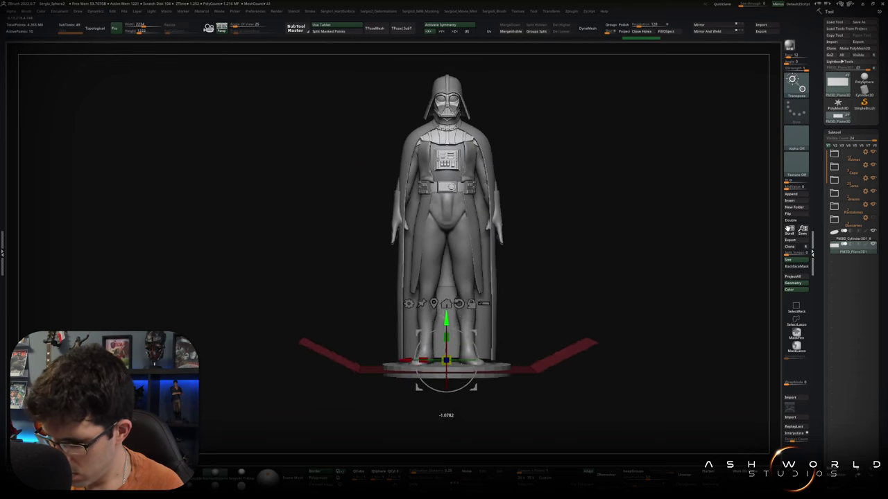
{"action": "left_click_drag", "start_coordinate": [583, 301], "coordinate": [559, 262]}
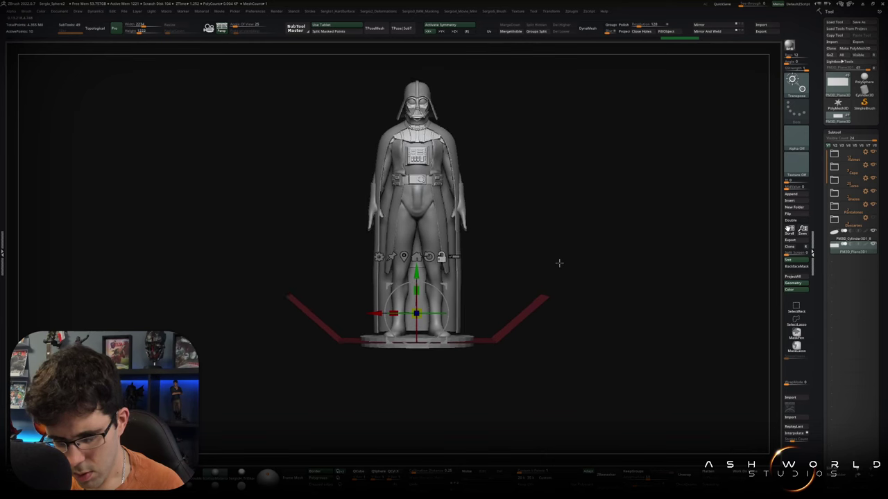
{"action": "key", "text": "q"}
{"action": "mouse_move", "coordinate": [580, 290]}
{"action": "left_mouse_down"}
{"action": "mouse_move", "coordinate": [571, 301]}
{"action": "mouse_move", "coordinate": [542, 286]}
{"action": "mouse_move", "coordinate": [543, 159]}
{"action": "mouse_move", "coordinate": [588, 198]}
{"action": "left_mouse_up"}
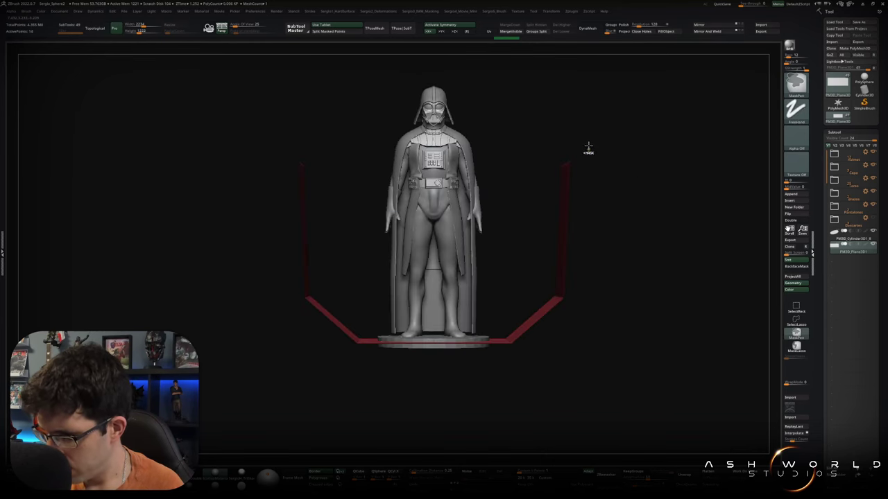
{"action": "mouse_move", "coordinate": [588, 148]}
{"action": "left_mouse_down"}
{"action": "mouse_move", "coordinate": [586, 279]}
{"action": "mouse_move", "coordinate": [623, 279]}
{"action": "mouse_move", "coordinate": [568, 242]}
{"action": "left_mouse_up"}
- Shift and stretch the plane and walls in depth to fit around the figure
{"action": "key", "text": "w"}
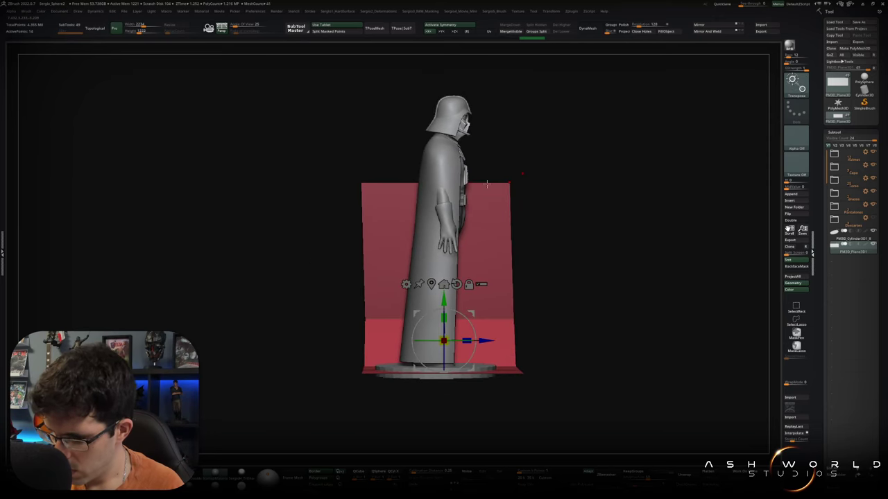
{"action": "left_click_drag", "start_coordinate": [486, 341], "coordinate": [492, 342]}
{"action": "mouse_move", "coordinate": [565, 316]}
{"action": "left_mouse_down", "text": "shift"}
{"action": "mouse_move", "coordinate": [597, 267]}
{"action": "mouse_move", "coordinate": [575, 306]}
{"action": "mouse_move", "coordinate": [546, 326]}
{"action": "mouse_move", "coordinate": [551, 301]}
{"action": "left_mouse_up", "text": "shift"}
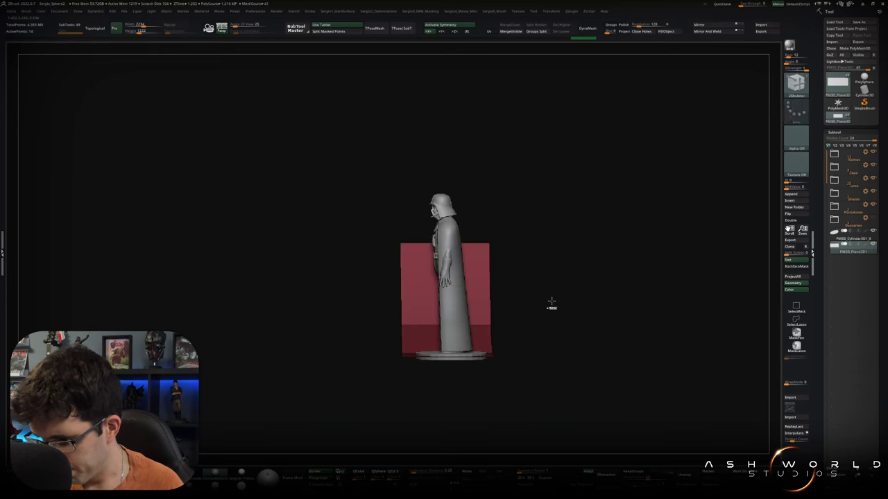
{"action": "key", "text": "w"}
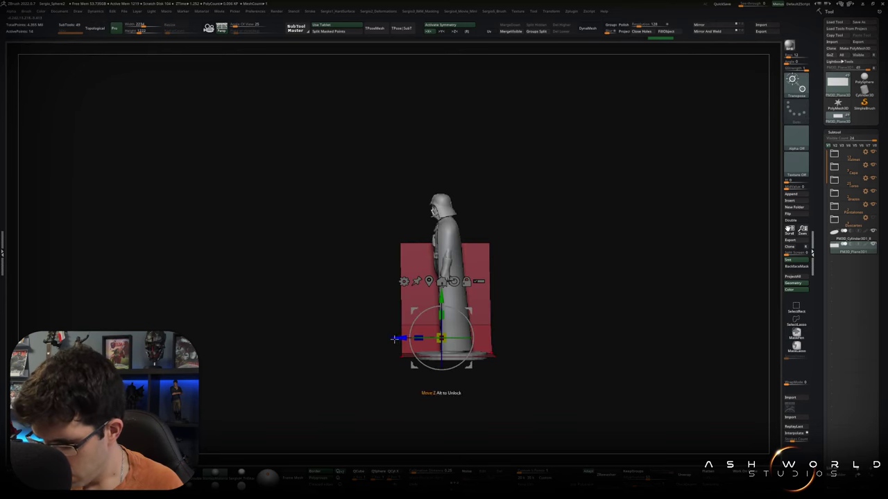
{"action": "left_click_drag", "start_coordinate": [444, 337], "coordinate": [476, 340]}
{"action": "key", "text": "q"}
{"action": "key", "text": "ctrl"}
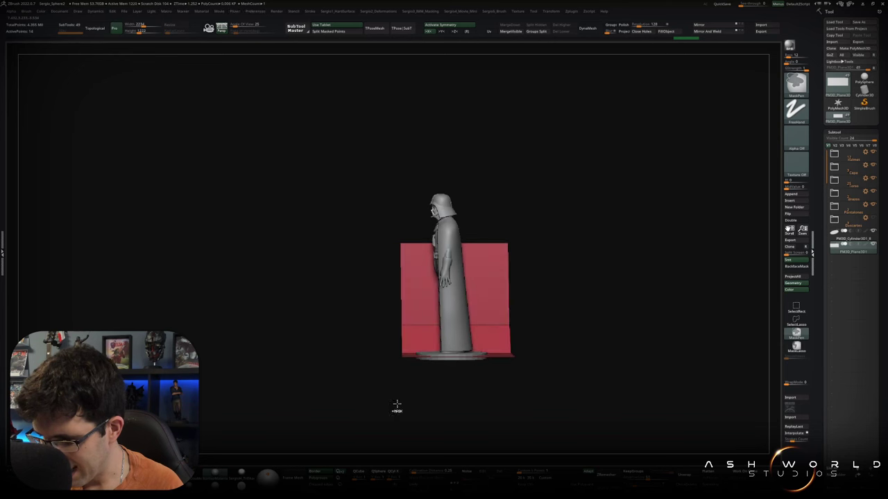
{"action": "key", "text": "w"}
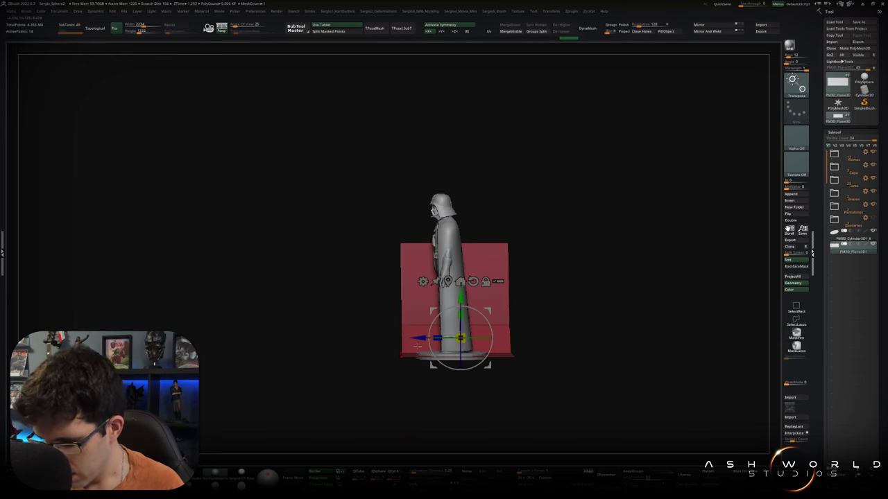
{"action": "left_click_drag", "start_coordinate": [418, 339], "coordinate": [431, 339]}
{"action": "key", "text": "q"}
{"action": "mouse_move", "coordinate": [531, 319]}
{"action": "left_mouse_down"}
{"action": "mouse_move", "coordinate": [542, 349]}
{"action": "mouse_move", "coordinate": [565, 266]}
{"action": "mouse_move", "coordinate": [561, 317]}
{"action": "mouse_move", "coordinate": [564, 307]}
{"action": "mouse_move", "coordinate": [552, 317]}
{"action": "left_mouse_up"}
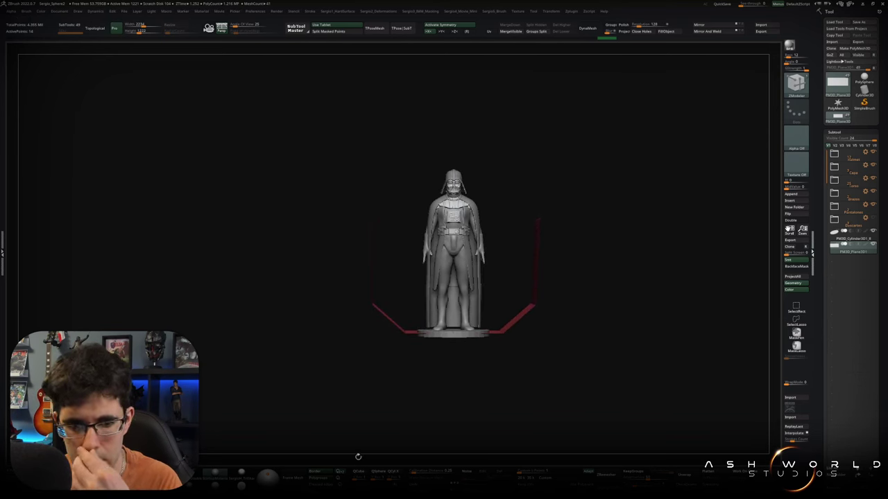
{"action": "mouse_move", "coordinate": [552, 337]}
{"action": "left_mouse_down"}
{"action": "mouse_move", "coordinate": [529, 351]}
{"action": "mouse_move", "coordinate": [551, 337]}
{"action": "mouse_move", "coordinate": [549, 344]}
{"action": "mouse_move", "coordinate": [545, 337]}
{"action": "left_mouse_up"}
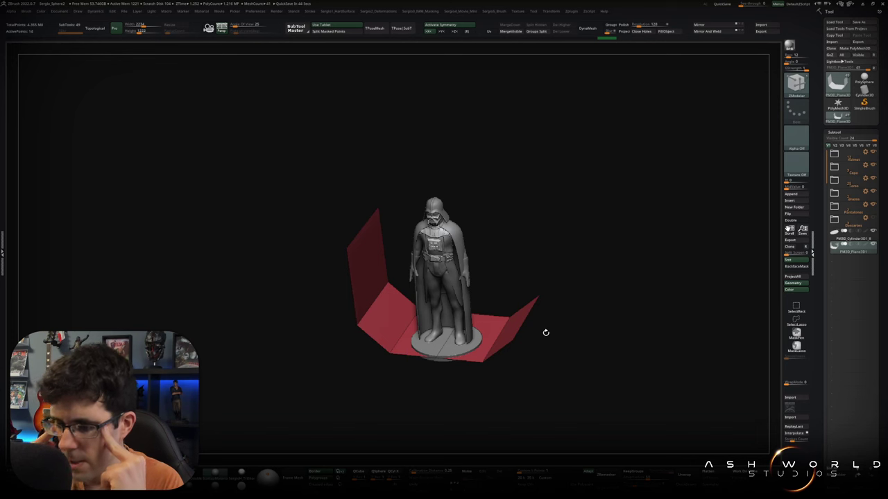
{"action": "mouse_move", "coordinate": [545, 333]}
{"action": "left_mouse_down"}
{"action": "mouse_move", "coordinate": [565, 312]}
{"action": "mouse_move", "coordinate": [562, 333]}
{"action": "mouse_move", "coordinate": [606, 275]}
{"action": "left_mouse_up"}
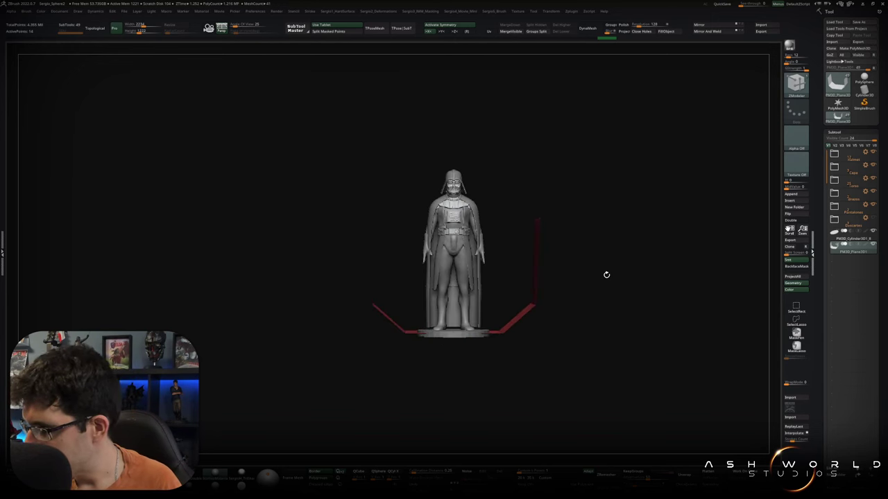
- Append a Cube3D subtool, select it, and move it behind the figure in side view
{"action": "left_click", "coordinate": [792, 195]}
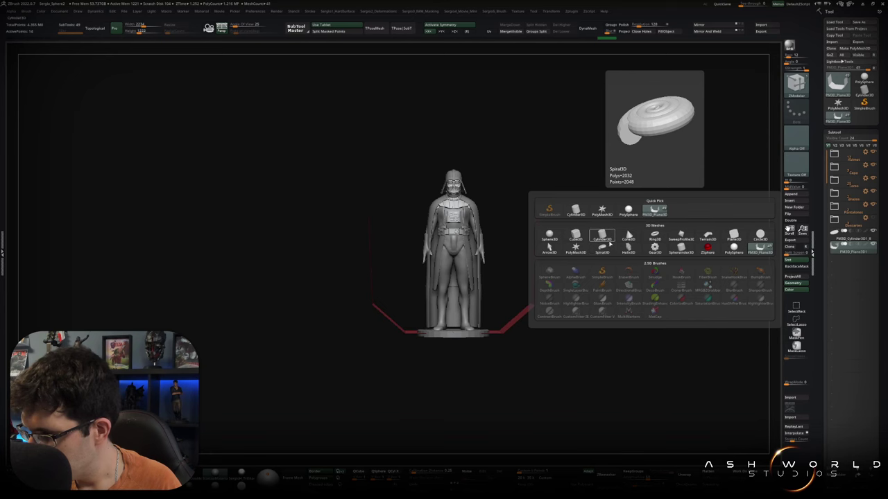
{"action": "left_click", "coordinate": [579, 236]}
{"action": "left_click", "coordinate": [848, 268]}
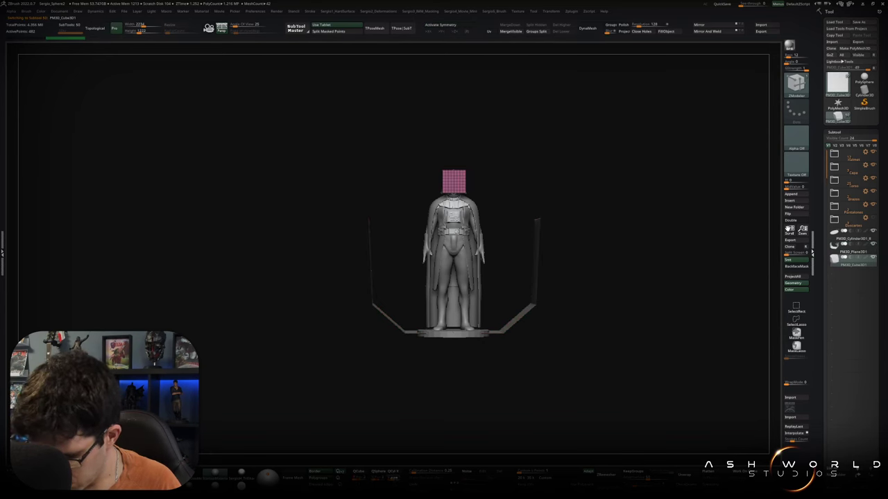
{"action": "left_click_drag", "start_coordinate": [486, 368], "coordinate": [511, 380]}
{"action": "key", "text": "w"}
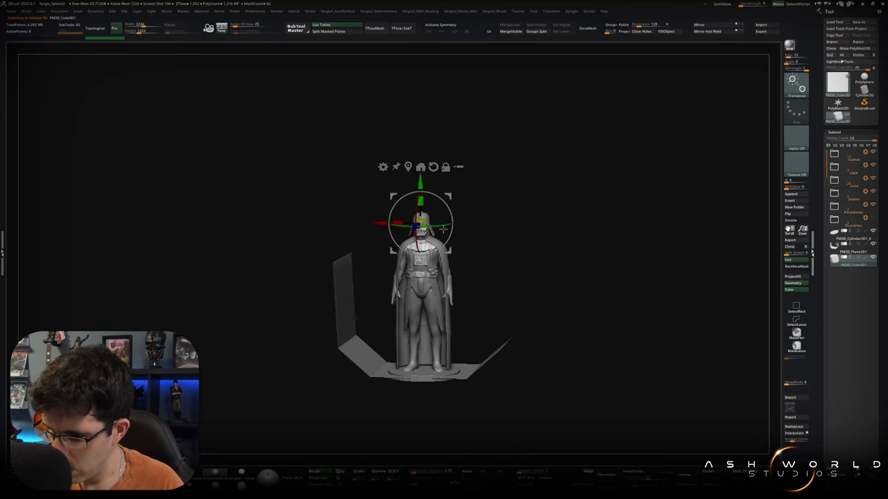
{"action": "left_click_drag", "start_coordinate": [462, 193], "coordinate": [454, 222], "text": "shift"}
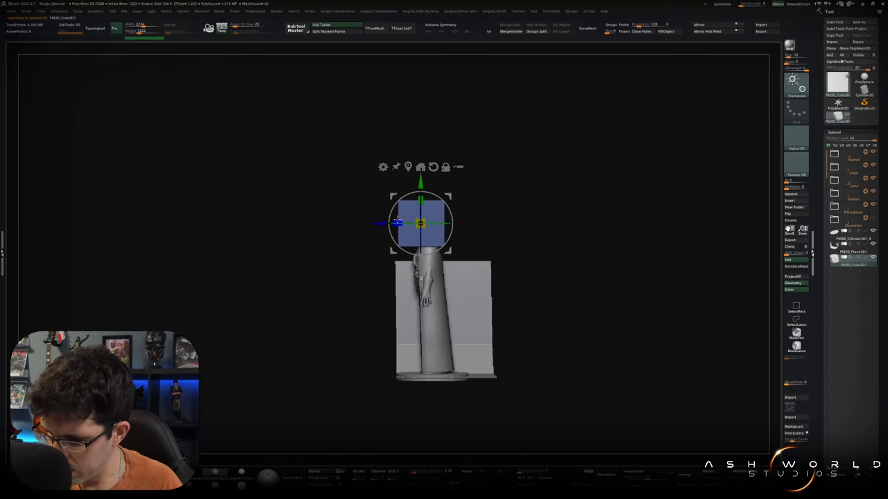
{"action": "mouse_move", "coordinate": [380, 221]}
{"action": "left_mouse_down"}
{"action": "mouse_move", "coordinate": [467, 221]}
{"action": "mouse_move", "coordinate": [535, 243]}
{"action": "mouse_move", "coordinate": [534, 183]}
{"action": "mouse_move", "coordinate": [549, 264]}
{"action": "mouse_move", "coordinate": [501, 213]}
{"action": "mouse_move", "coordinate": [395, 312]}
{"action": "mouse_move", "coordinate": [407, 305]}
{"action": "left_mouse_up"}
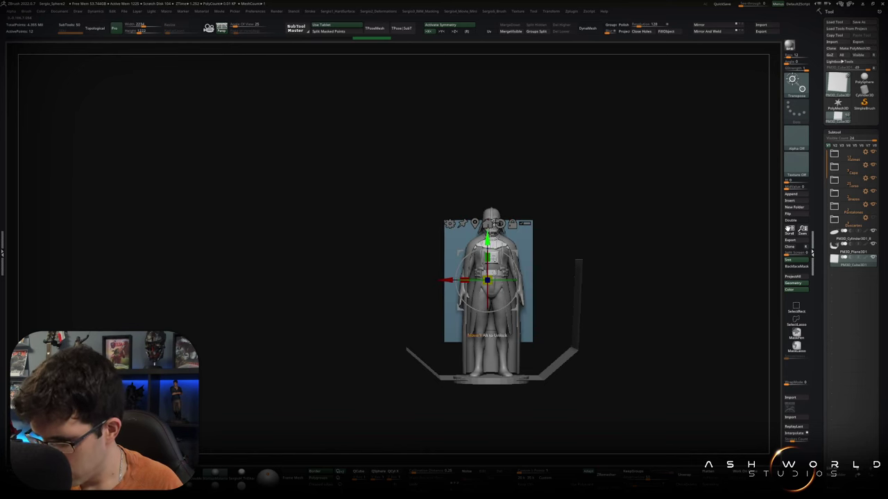
- Lower the cube panel and stretch it taller to cover the figure
{"action": "left_click_drag", "start_coordinate": [485, 331], "coordinate": [485, 364]}
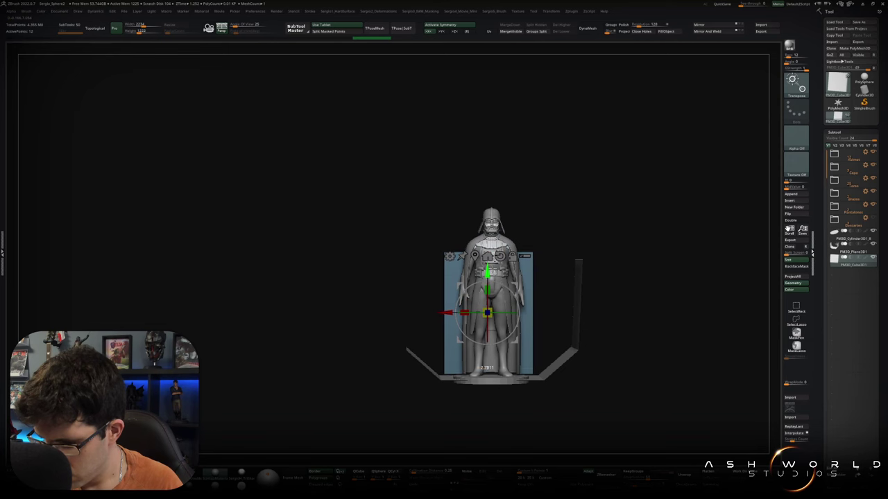
{"action": "left_click_drag", "start_coordinate": [487, 274], "coordinate": [487, 246]}
{"action": "mouse_move", "coordinate": [589, 246]}
{"action": "left_mouse_down"}
{"action": "mouse_move", "coordinate": [534, 240]}
{"action": "mouse_move", "coordinate": [587, 257]}
{"action": "mouse_move", "coordinate": [548, 266]}
{"action": "mouse_move", "coordinate": [562, 278]}
{"action": "left_mouse_up"}
{"action": "key", "text": "q"}
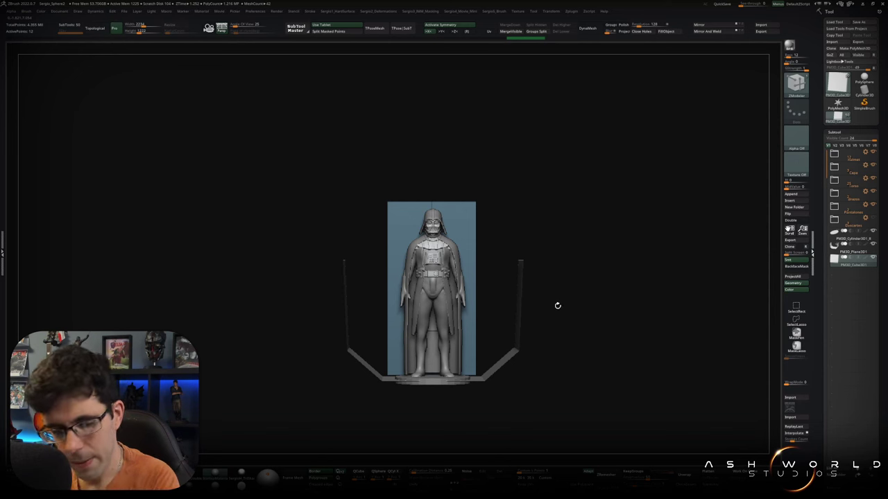
- Widen the backdrop panel, nudge it slightly down, and select the bent floor plane
{"action": "left_click_drag", "start_coordinate": [557, 290], "coordinate": [557, 299]}
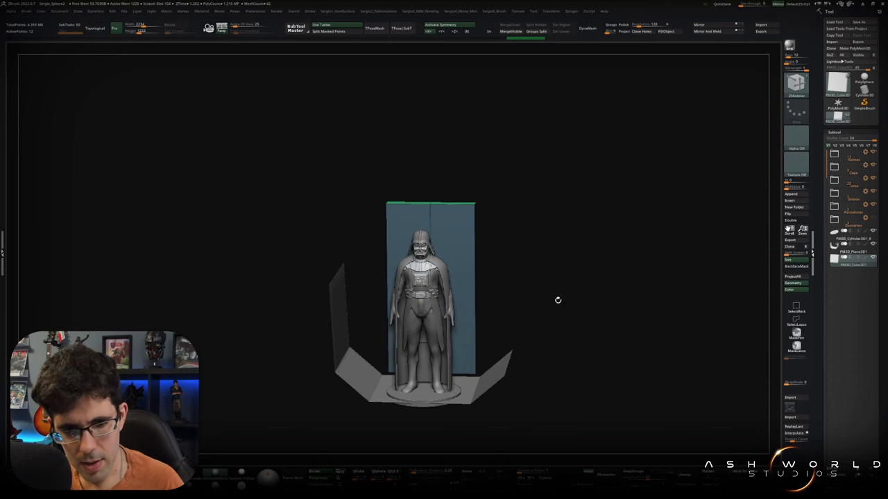
{"action": "key", "text": "w"}
{"action": "mouse_move", "coordinate": [409, 287]}
{"action": "left_mouse_down"}
{"action": "mouse_move", "coordinate": [392, 286]}
{"action": "mouse_move", "coordinate": [389, 305]}
{"action": "left_mouse_up"}
{"action": "left_click_drag", "start_coordinate": [430, 250], "coordinate": [430, 252]}
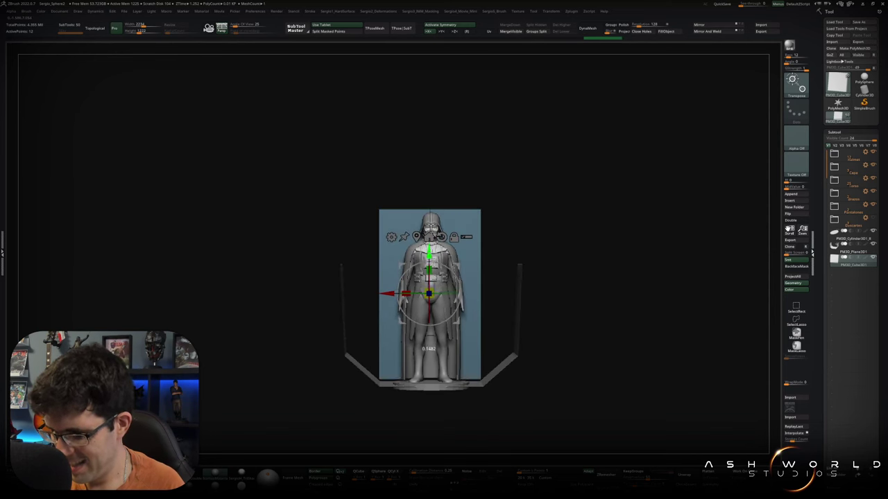
{"action": "key", "text": "q"}
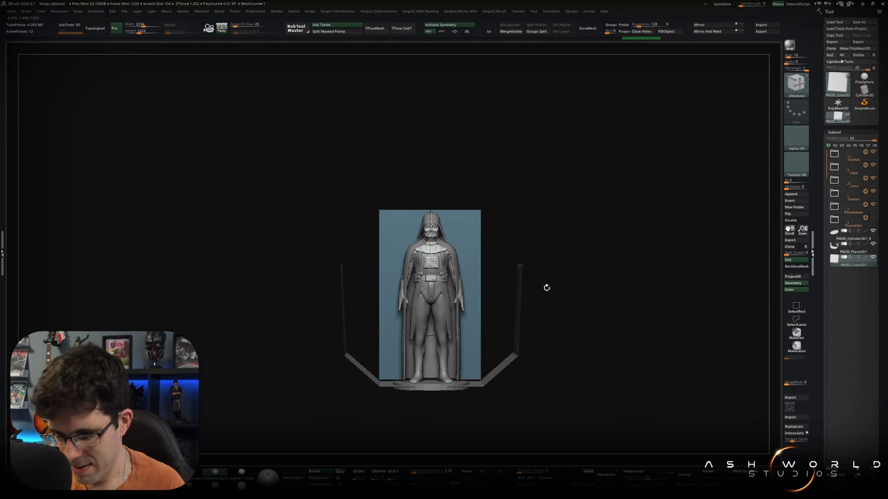
{"action": "mouse_move", "coordinate": [546, 287]}
{"action": "left_mouse_down"}
{"action": "mouse_move", "coordinate": [535, 292]}
{"action": "mouse_move", "coordinate": [545, 262]}
{"action": "mouse_move", "coordinate": [553, 271]}
{"action": "left_mouse_up"}
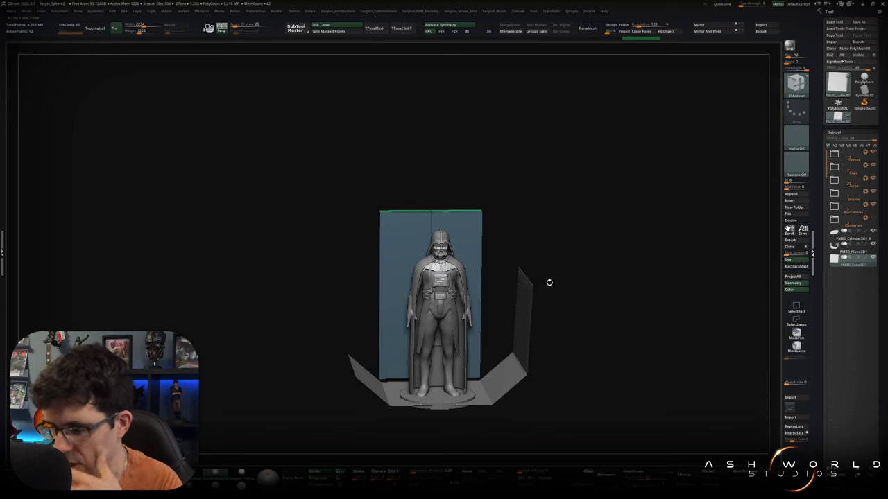
{"action": "left_click", "coordinate": [510, 367], "text": "alt"}
{"action": "left_click_drag", "start_coordinate": [510, 368], "coordinate": [541, 326], "text": "shift"}
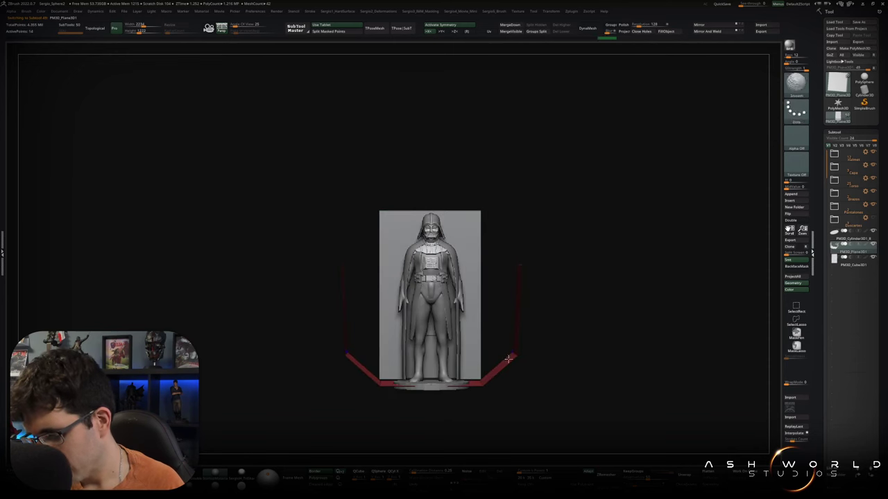
- Mask beside the figure and stretch the floor plane wider
{"action": "left_click_drag", "start_coordinate": [559, 229], "coordinate": [476, 423], "text": "ctrl"}
{"action": "key", "text": "w"}
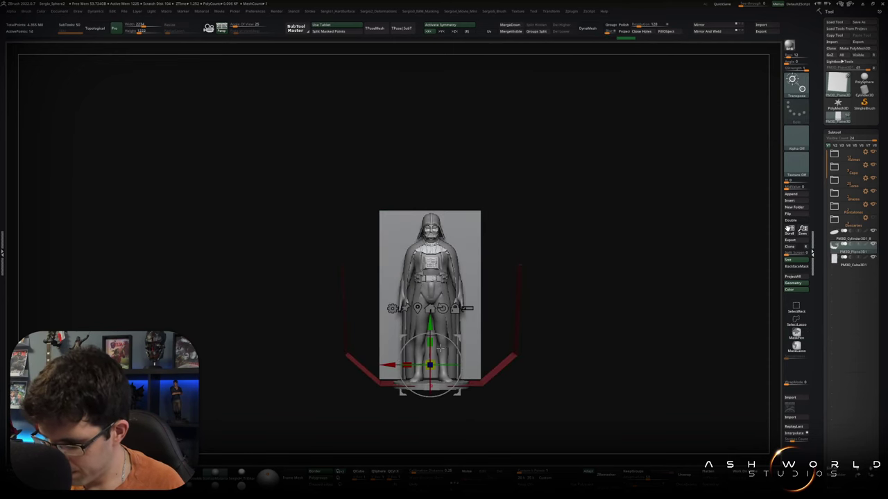
{"action": "left_click_drag", "start_coordinate": [405, 366], "coordinate": [430, 365]}
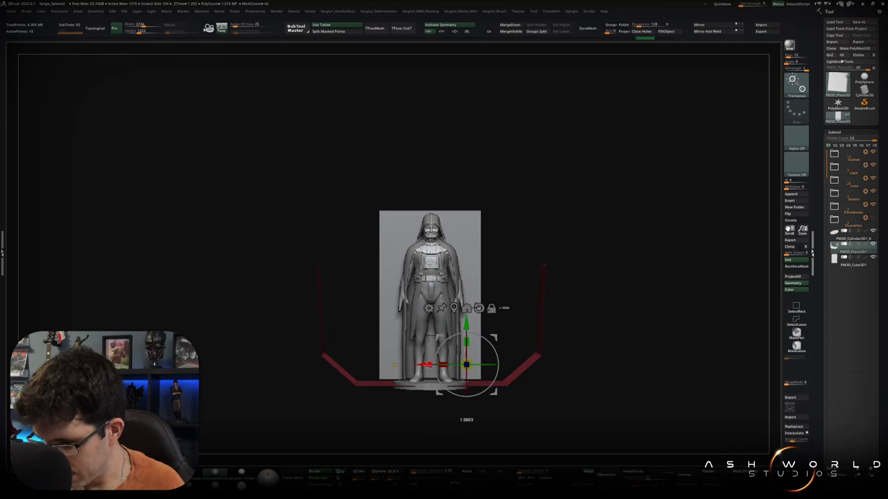
{"action": "key", "text": "q"}
{"action": "left_click_drag", "start_coordinate": [573, 320], "coordinate": [558, 356]}
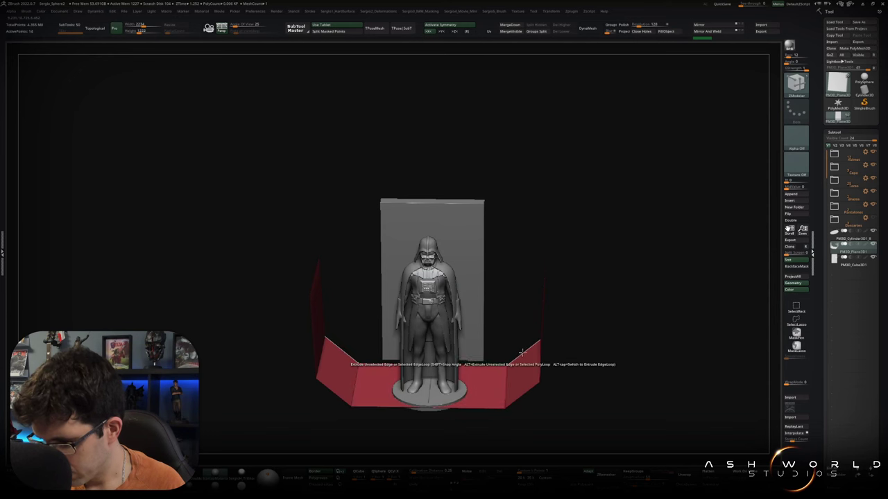
- Bridge the floor plane's edges and use QMesh to build the box walls, hiding the figure
{"action": "key", "text": "space"}
{"action": "key", "text": "space"}
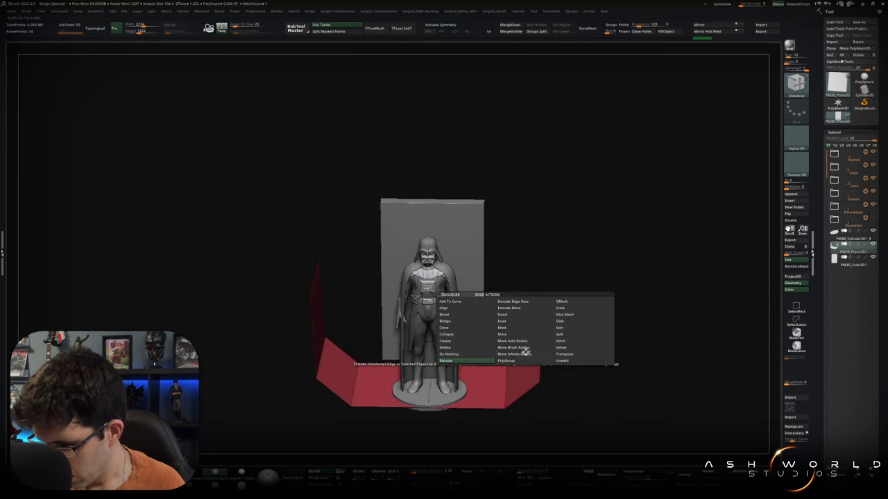
{"action": "left_click", "coordinate": [444, 321]}
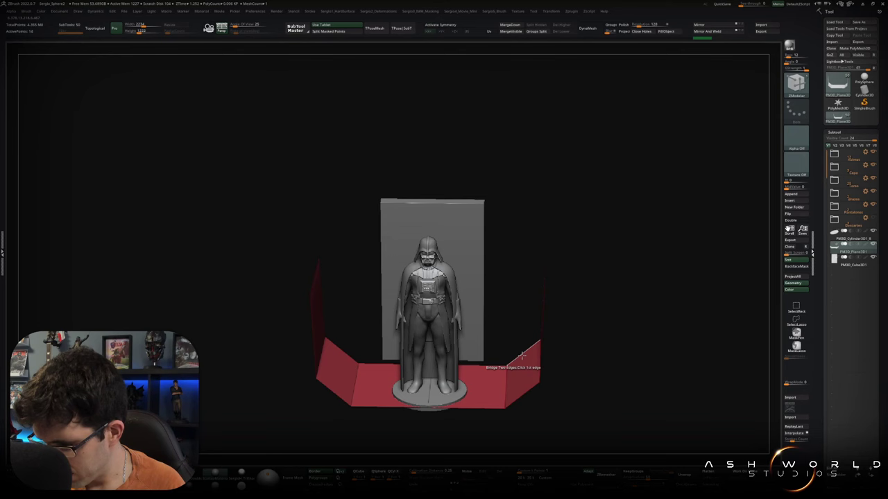
{"action": "mouse_move", "coordinate": [534, 322]}
{"action": "left_mouse_down"}
{"action": "mouse_move", "coordinate": [545, 307]}
{"action": "mouse_move", "coordinate": [466, 348]}
{"action": "left_mouse_up"}
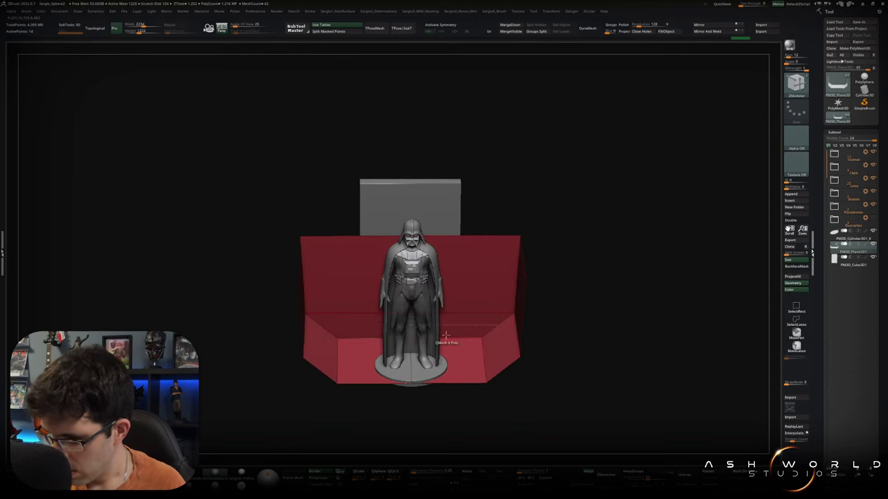
{"action": "left_click", "coordinate": [413, 371], "text": "alt"}
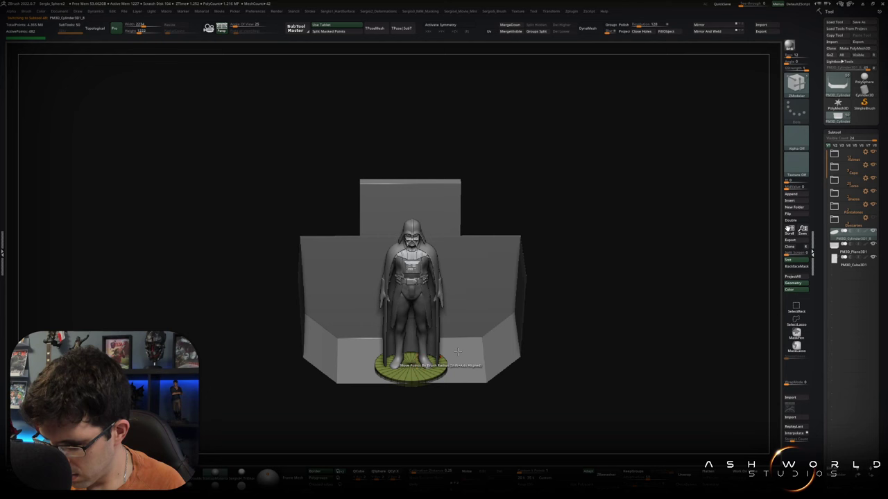
{"action": "left_click", "coordinate": [414, 366], "text": "alt"}
{"action": "left_click", "coordinate": [412, 363]}
{"action": "key", "text": "space"}
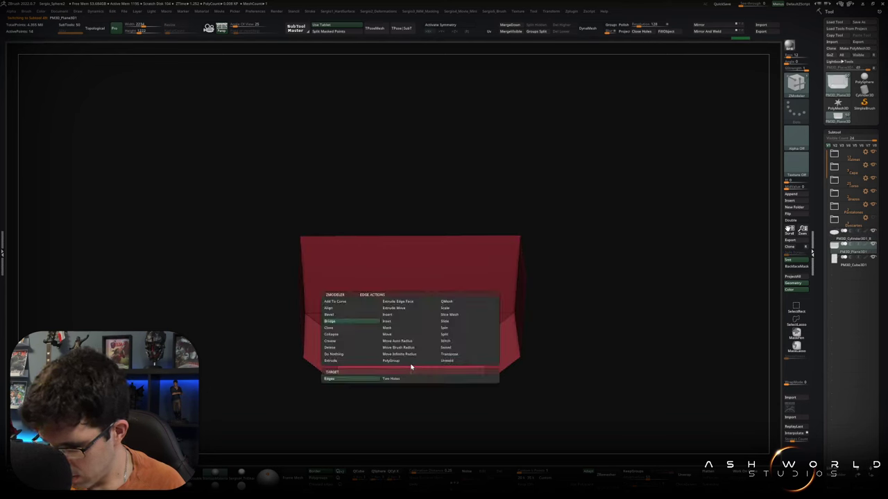
{"action": "left_click", "coordinate": [410, 340]}
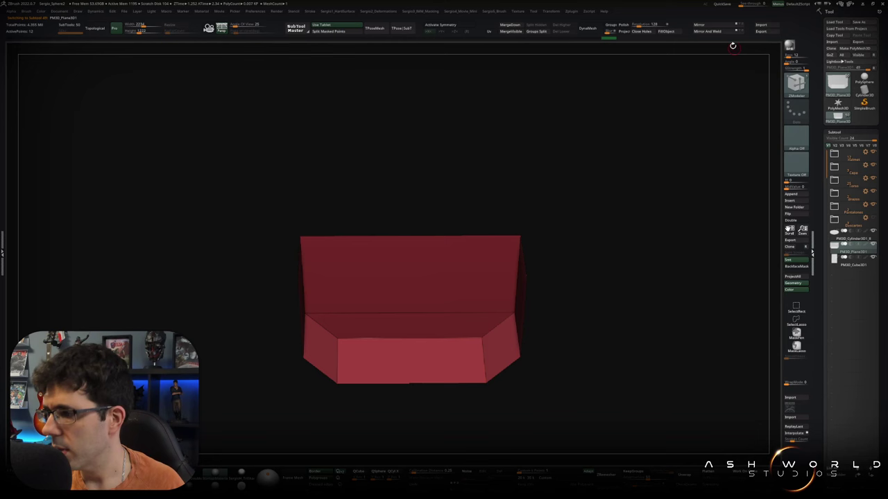
{"action": "mouse_move", "coordinate": [577, 282]}
{"action": "left_mouse_down"}
{"action": "mouse_move", "coordinate": [495, 312]}
{"action": "mouse_move", "coordinate": [543, 218]}
{"action": "mouse_move", "coordinate": [264, 268]}
{"action": "left_mouse_up"}
- Stretch the box's back wall taller
{"action": "key", "text": "w"}
{"action": "left_click_drag", "start_coordinate": [446, 323], "coordinate": [446, 240]}
{"action": "key", "text": "q"}
{"action": "mouse_move", "coordinate": [540, 270]}
{"action": "left_mouse_down"}
{"action": "mouse_move", "coordinate": [515, 307]}
{"action": "mouse_move", "coordinate": [543, 281]}
{"action": "mouse_move", "coordinate": [545, 261]}
{"action": "mouse_move", "coordinate": [481, 258]}
{"action": "left_mouse_up"}
- Mask the box's right wall and make the thin right wall the active part
{"action": "mouse_move", "coordinate": [486, 137]}
{"action": "left_mouse_down", "text": "ctrl"}
{"action": "mouse_move", "coordinate": [427, 394]}
{"action": "mouse_move", "coordinate": [431, 381]}
{"action": "left_mouse_up", "text": "ctrl"}
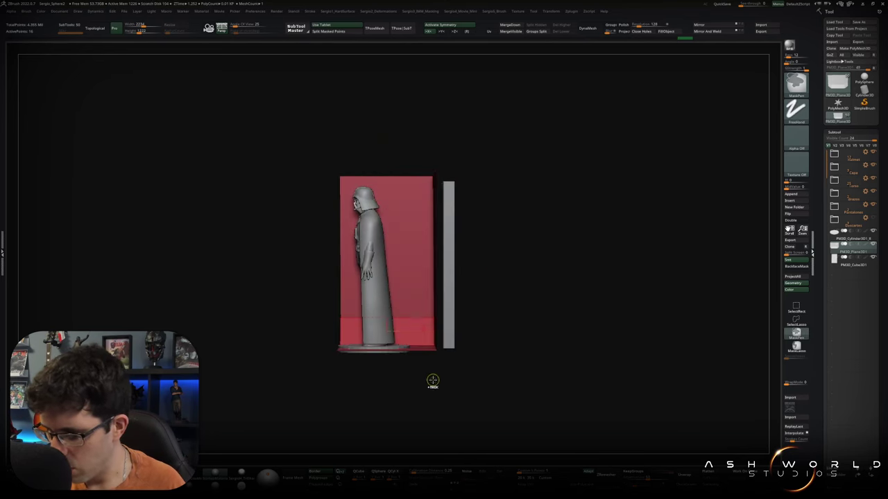
{"action": "key", "text": "w"}
{"action": "key", "text": "b"}
{"action": "key", "text": "z"}
{"action": "key", "text": "m"}
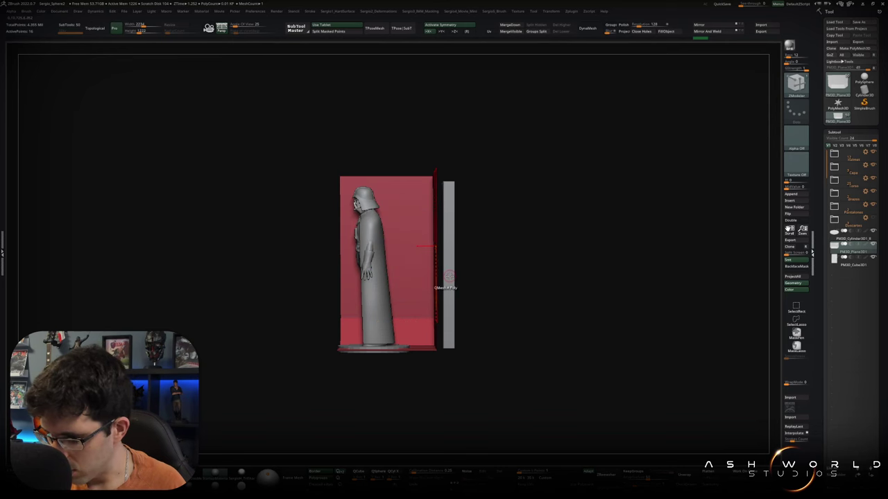
{"action": "left_click", "coordinate": [449, 277], "text": "alt"}
{"action": "key", "text": "q"}
{"action": "left_click_drag", "start_coordinate": [430, 388], "coordinate": [511, 326]}
{"action": "mouse_move", "coordinate": [511, 262]}
{"action": "left_mouse_down"}
{"action": "mouse_move", "coordinate": [581, 272]}
{"action": "mouse_move", "coordinate": [502, 212]}
{"action": "mouse_move", "coordinate": [522, 288]}
{"action": "left_mouse_up"}
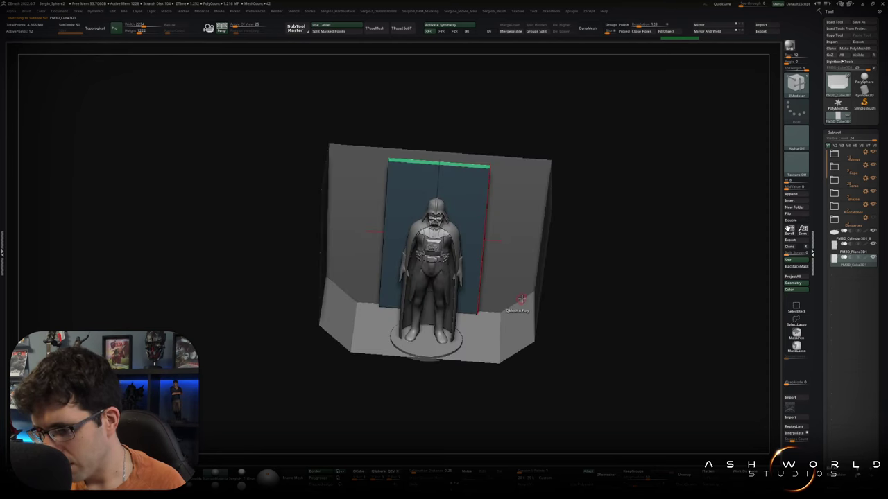
{"action": "left_click_drag", "start_coordinate": [523, 289], "coordinate": [511, 264], "text": "shift"}
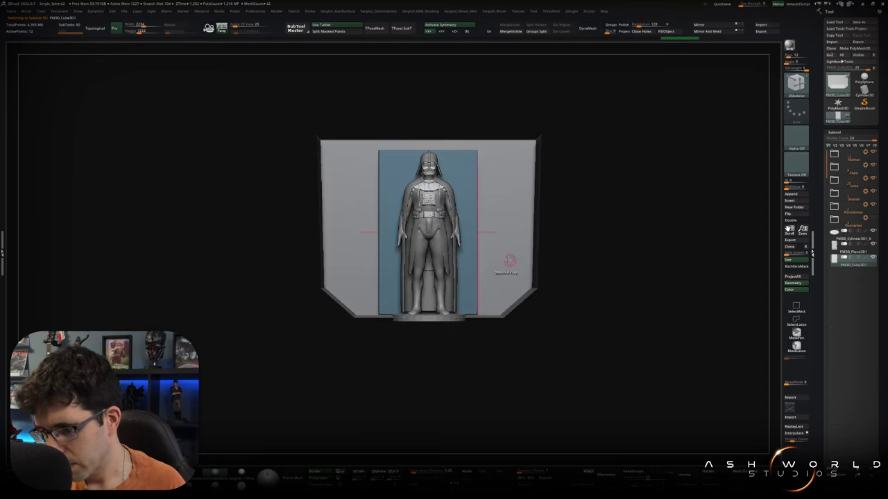
- Widen the blue backdrop panel and put the Cylinder part into a new subtool folder
{"action": "key", "text": "w"}
{"action": "left_click_drag", "start_coordinate": [404, 232], "coordinate": [374, 237]}
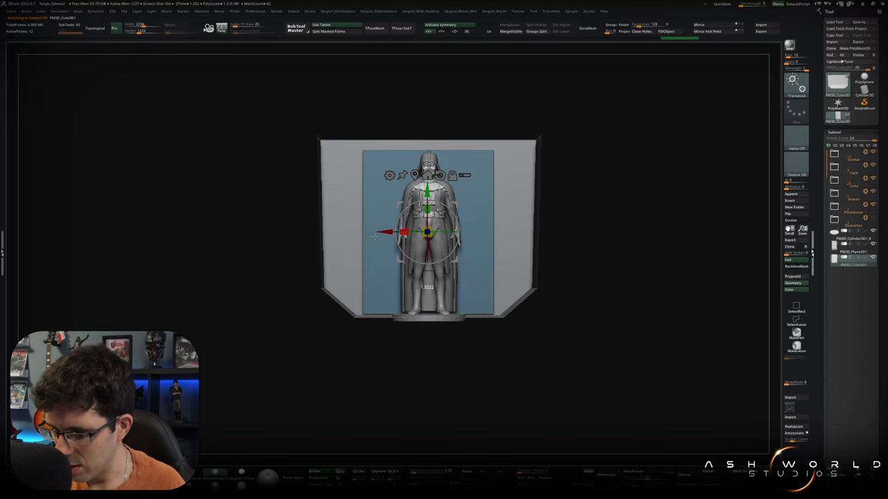
{"action": "key", "text": "q"}
{"action": "left_click_drag", "start_coordinate": [298, 257], "coordinate": [448, 260]}
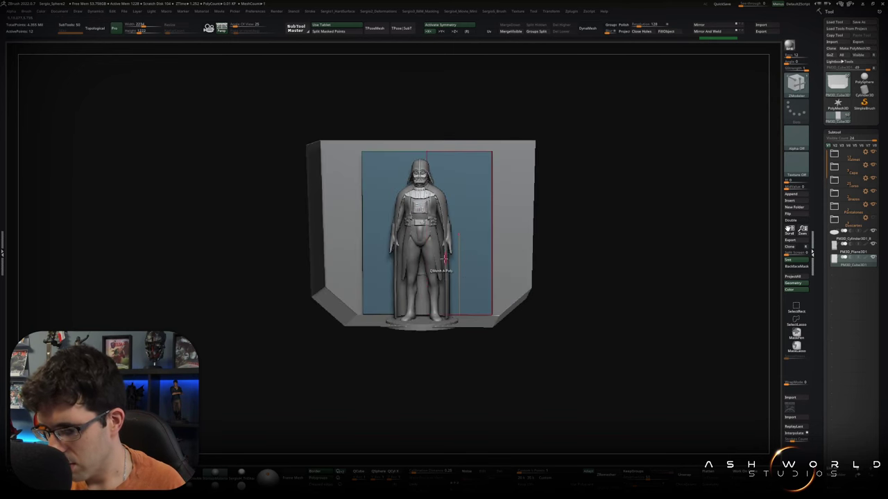
{"action": "mouse_move", "coordinate": [444, 269]}
{"action": "right_mouse_down"}
{"action": "mouse_move", "coordinate": [482, 294]}
{"action": "mouse_move", "coordinate": [451, 294]}
{"action": "right_mouse_up"}
{"action": "left_click", "coordinate": [840, 238]}
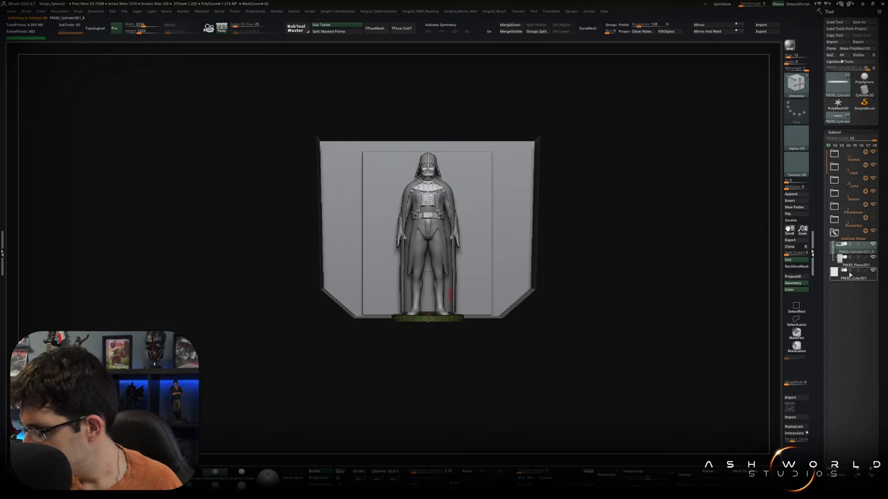
- Orbit the model to inspect the alcove's right wall and the figure's left side
{"action": "right_click_drag", "start_coordinate": [601, 352], "coordinate": [512, 316]}
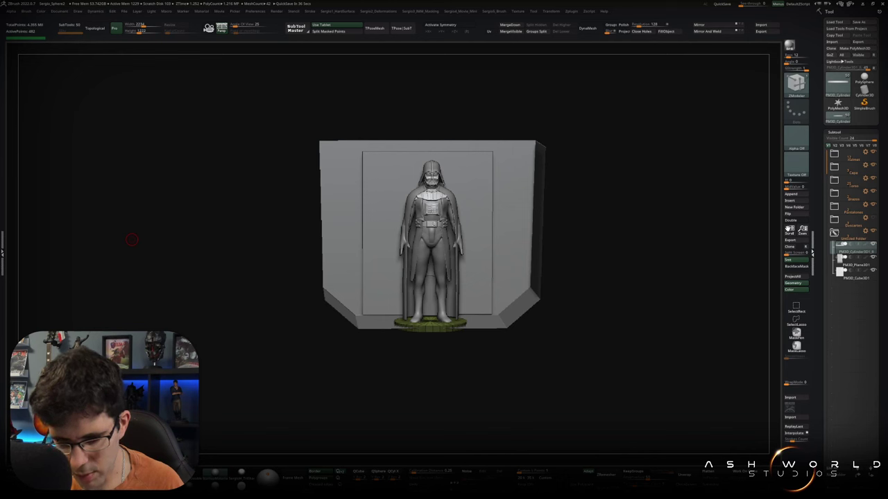
{"action": "left_click_drag", "start_coordinate": [132, 240], "coordinate": [566, 210]}
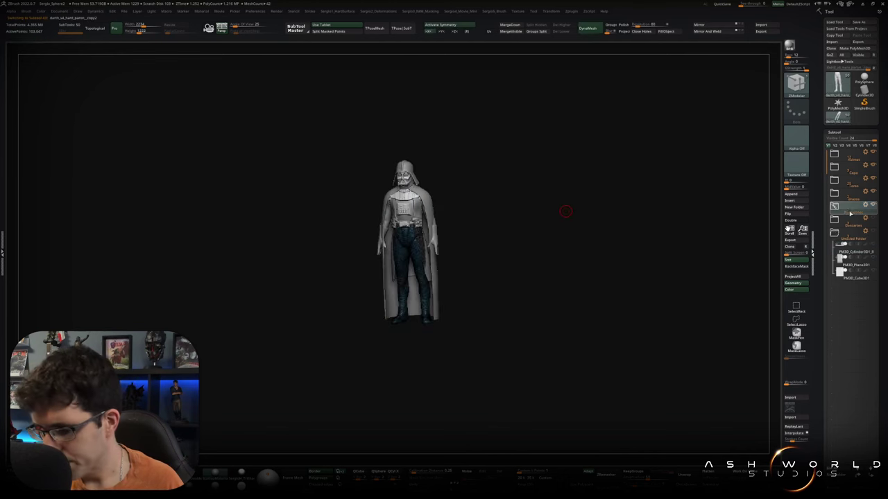
- From a close side view, lasso-mask around the helmet's mouthpiece
{"action": "left_click_drag", "start_coordinate": [558, 262], "coordinate": [625, 263]}
{"action": "key", "text": "f"}
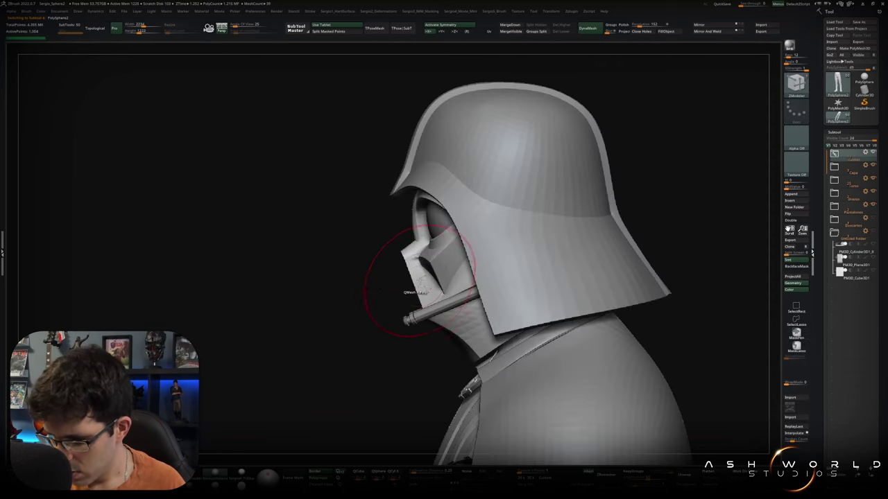
{"action": "mouse_move", "coordinate": [387, 246]}
{"action": "left_mouse_down", "text": "ctrl"}
{"action": "mouse_move", "coordinate": [430, 338]}
{"action": "mouse_move", "coordinate": [442, 328]}
{"action": "left_mouse_up", "text": "ctrl"}
{"action": "left_click", "coordinate": [796, 345]}
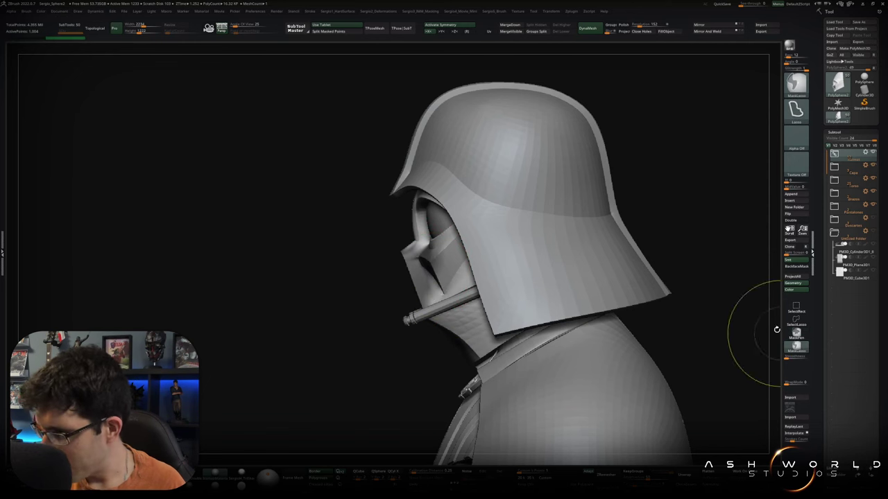
{"action": "left_click_drag", "start_coordinate": [392, 248], "coordinate": [430, 336], "text": "ctrl"}
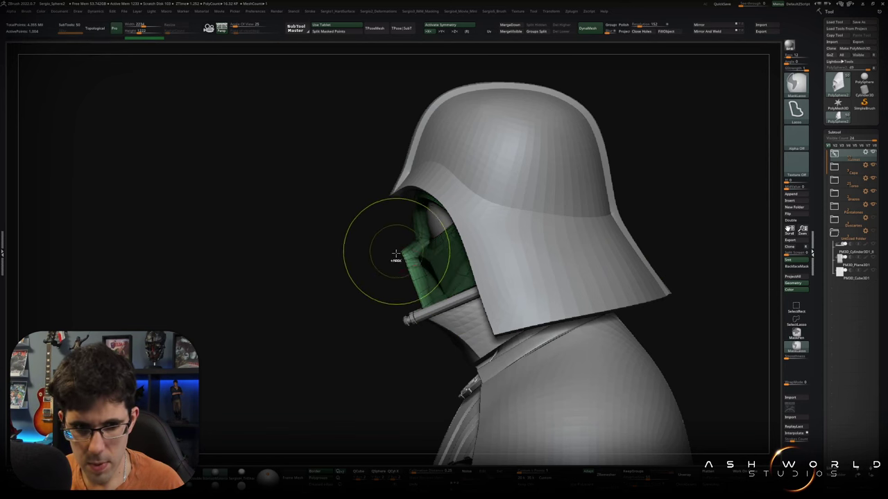
- Nudge the masked mouthpiece slightly forward with the Transpose gizmo
{"action": "key", "text": "w"}
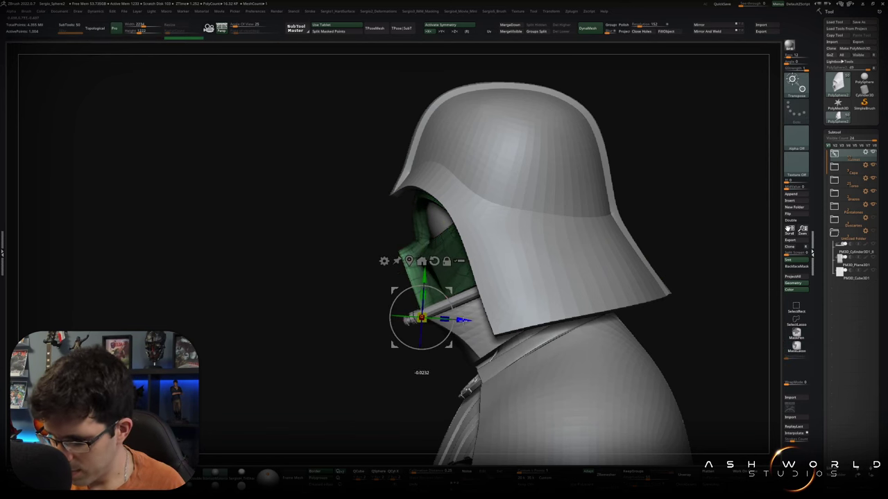
{"action": "left_click_drag", "start_coordinate": [423, 318], "coordinate": [417, 320]}
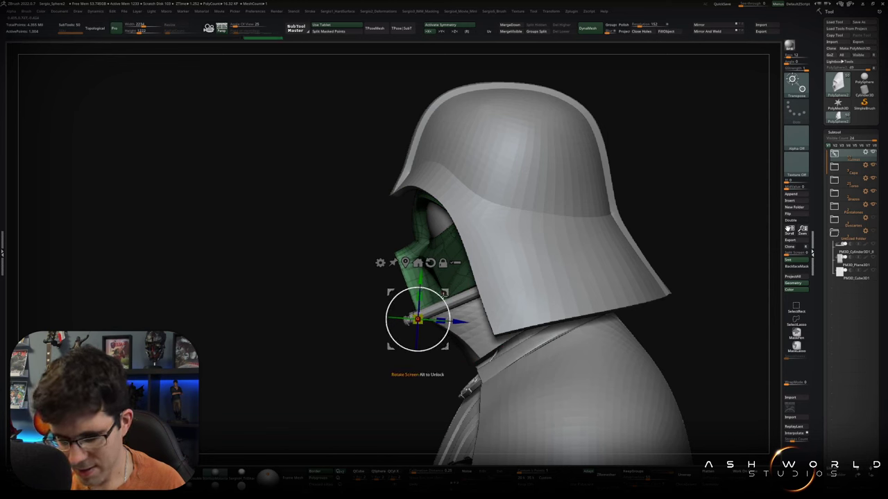
{"action": "key", "text": "q"}
- From a front view with wireframe off, isolate the jaw piece
{"action": "mouse_move", "coordinate": [442, 306]}
{"action": "right_mouse_down"}
{"action": "mouse_move", "coordinate": [479, 300]}
{"action": "mouse_move", "coordinate": [456, 284]}
{"action": "mouse_move", "coordinate": [430, 305]}
{"action": "mouse_move", "coordinate": [457, 291]}
{"action": "mouse_move", "coordinate": [463, 264]}
{"action": "mouse_move", "coordinate": [466, 280]}
{"action": "mouse_move", "coordinate": [410, 333]}
{"action": "mouse_move", "coordinate": [446, 294]}
{"action": "mouse_move", "coordinate": [417, 340]}
{"action": "right_mouse_up"}
{"action": "key", "text": "shift+f"}
{"action": "key", "text": "shift+f"}
{"action": "left_click", "coordinate": [424, 333], "text": "ctrl+shift"}
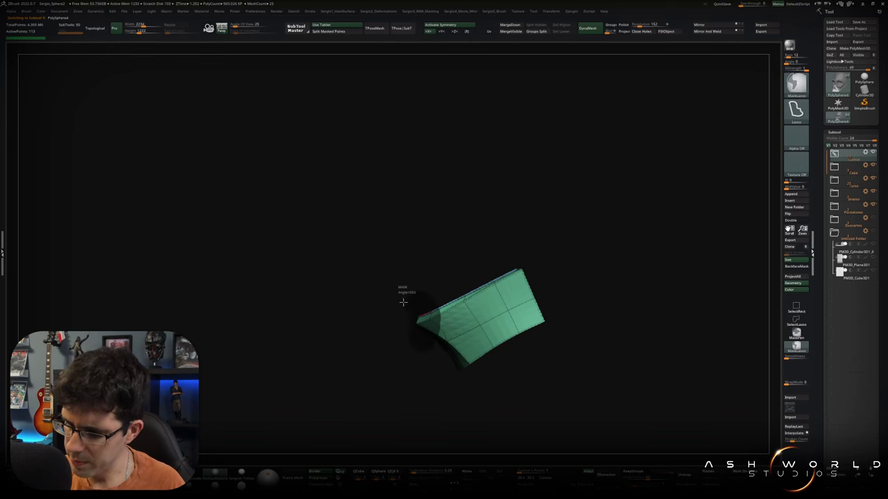
- Unhide the rest of the Vader bust around the jaw piece
{"action": "key", "text": "w"}
{"action": "left_click", "coordinate": [487, 212], "text": "ctrl+shift"}
{"action": "key", "text": "q"}
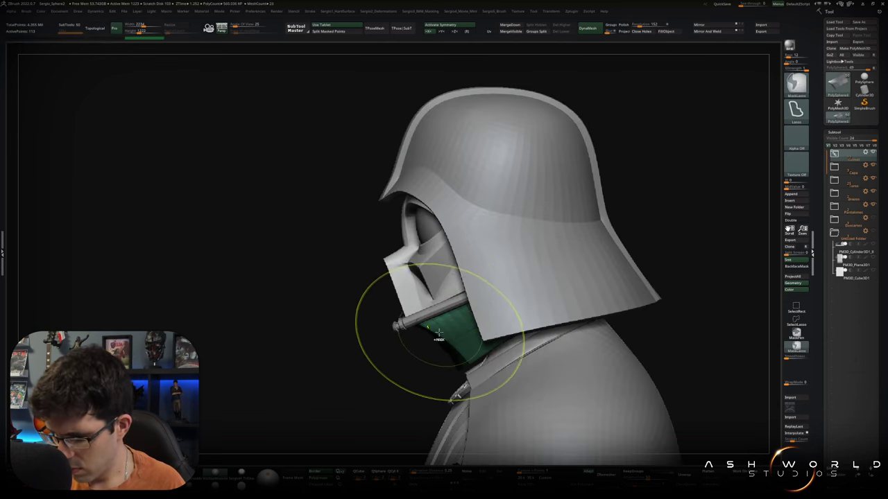
- Orbit the bust through top, front, three-quarter and side views to check the jaw
{"action": "right_click_drag", "start_coordinate": [412, 326], "coordinate": [418, 319]}
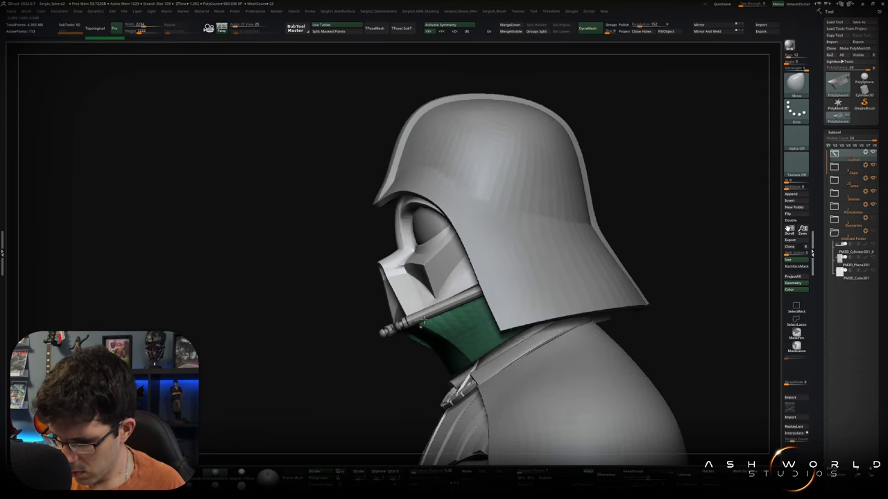
{"action": "mouse_move", "coordinate": [422, 321]}
{"action": "right_mouse_down"}
{"action": "mouse_move", "coordinate": [416, 324]}
{"action": "mouse_move", "coordinate": [436, 327]}
{"action": "mouse_move", "coordinate": [455, 310]}
{"action": "right_mouse_up"}
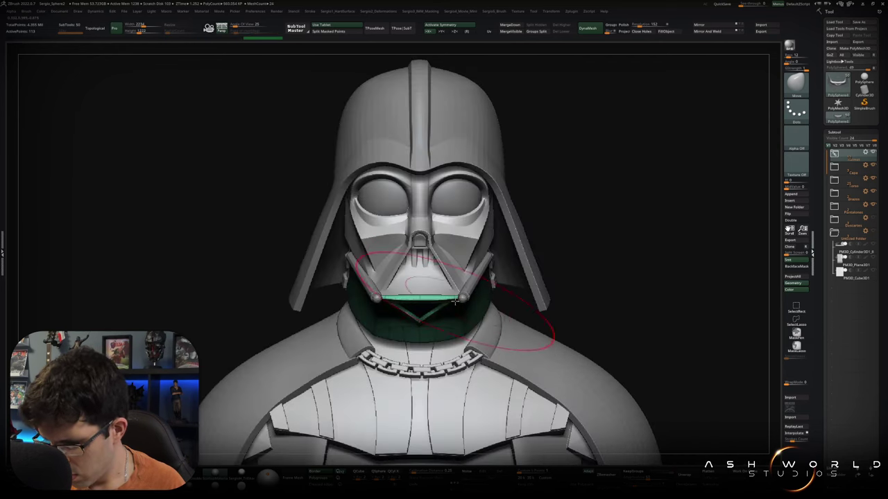
{"action": "right_click_drag", "start_coordinate": [455, 301], "coordinate": [447, 298]}
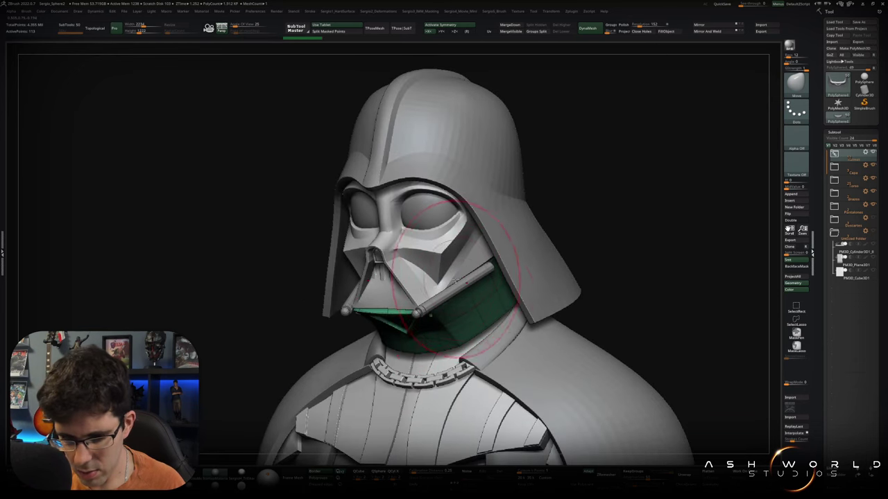
{"action": "right_click_drag", "start_coordinate": [458, 270], "coordinate": [356, 317]}
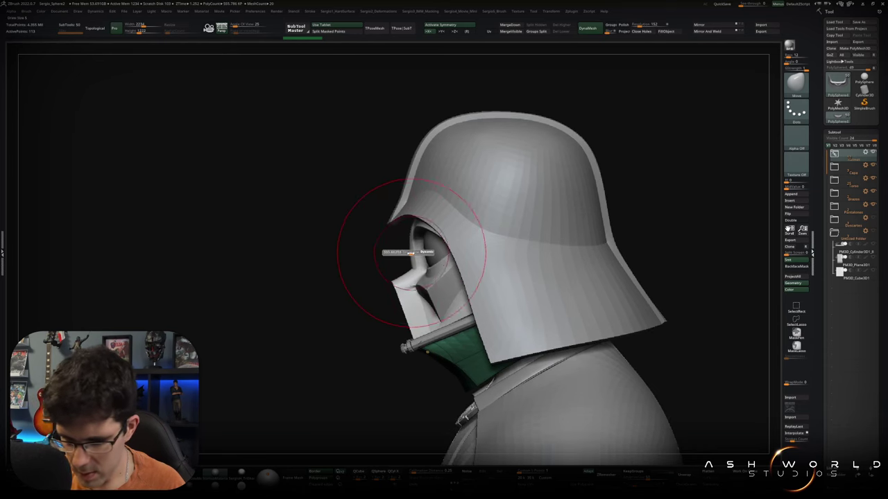
{"action": "left_click", "coordinate": [412, 263], "text": "alt"}
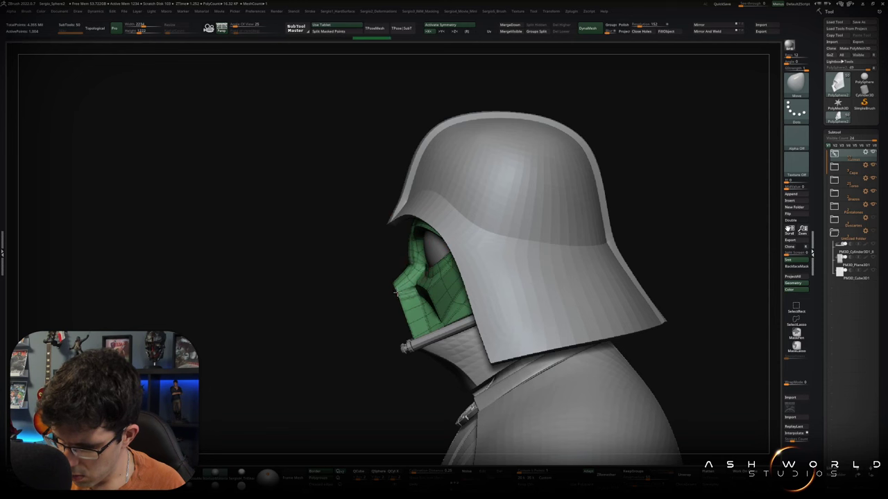
{"action": "left_click", "coordinate": [415, 249], "text": "ctrl+shift"}
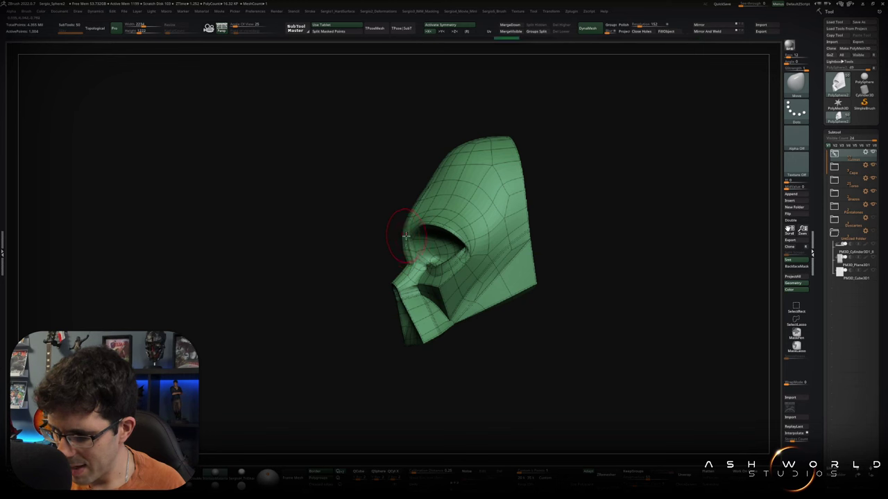
{"action": "right_click_drag", "start_coordinate": [408, 236], "coordinate": [407, 240]}
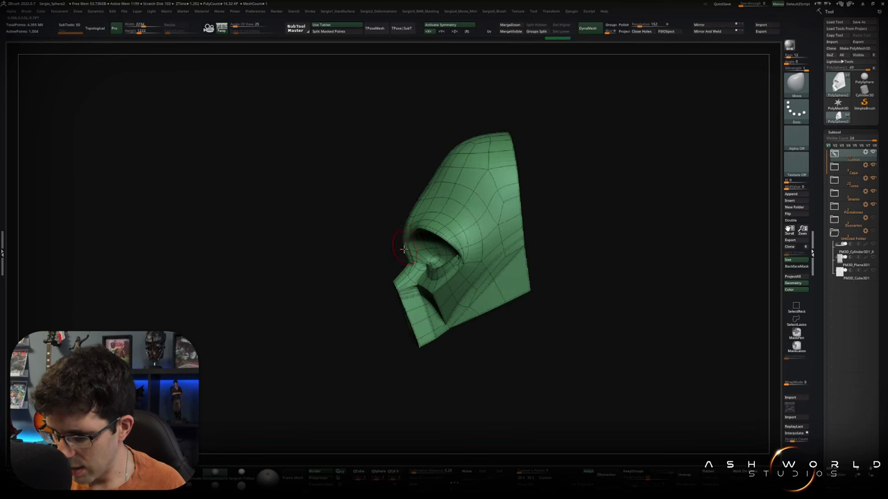
{"action": "right_click_drag", "start_coordinate": [409, 265], "coordinate": [431, 273]}
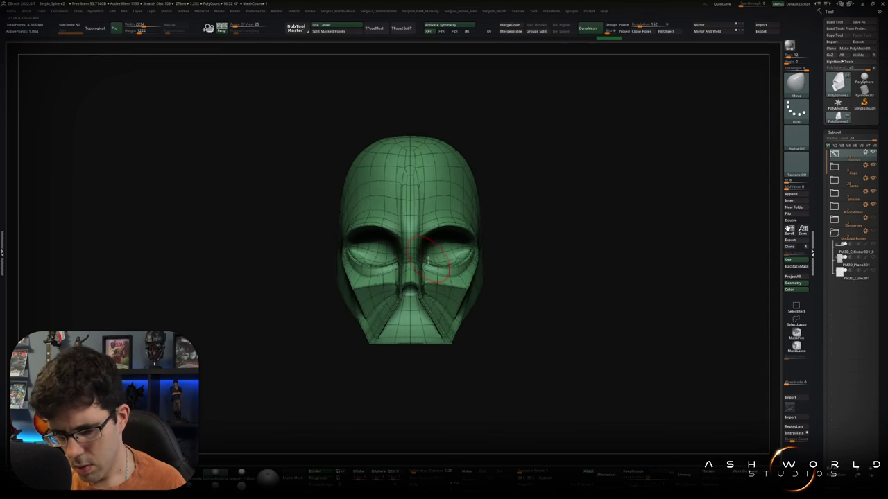
{"action": "key", "text": "shift+ctrl+s"}
{"action": "mouse_move", "coordinate": [430, 273]}
{"action": "right_mouse_down", "text": "ctrl"}
{"action": "mouse_move", "coordinate": [431, 302]}
{"action": "mouse_move", "coordinate": [430, 278]}
{"action": "mouse_move", "coordinate": [434, 285]}
{"action": "right_mouse_up", "text": "ctrl"}
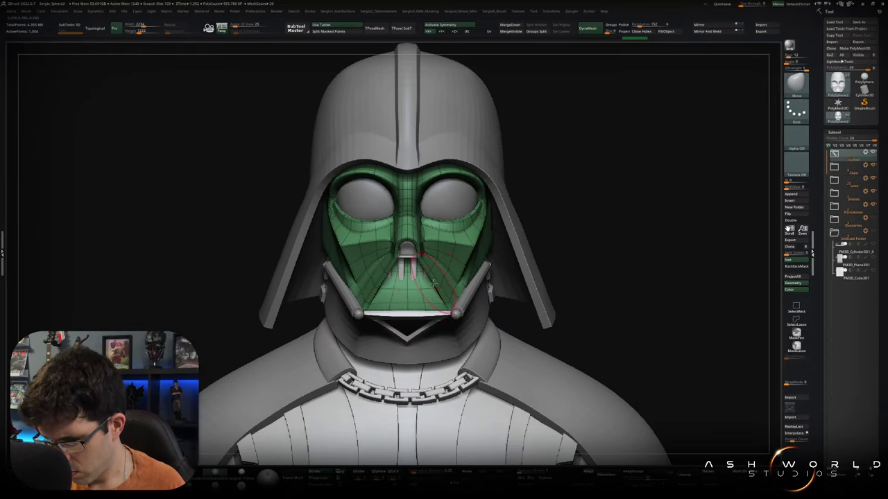
{"action": "mouse_move", "coordinate": [433, 285]}
{"action": "right_mouse_down", "text": "ctrl"}
{"action": "mouse_move", "coordinate": [436, 229]}
{"action": "mouse_move", "coordinate": [490, 229]}
{"action": "right_mouse_up", "text": "ctrl"}
- Select the helmet, clear its mask and shrink the brush size
{"action": "left_click", "coordinate": [490, 229], "text": "alt"}
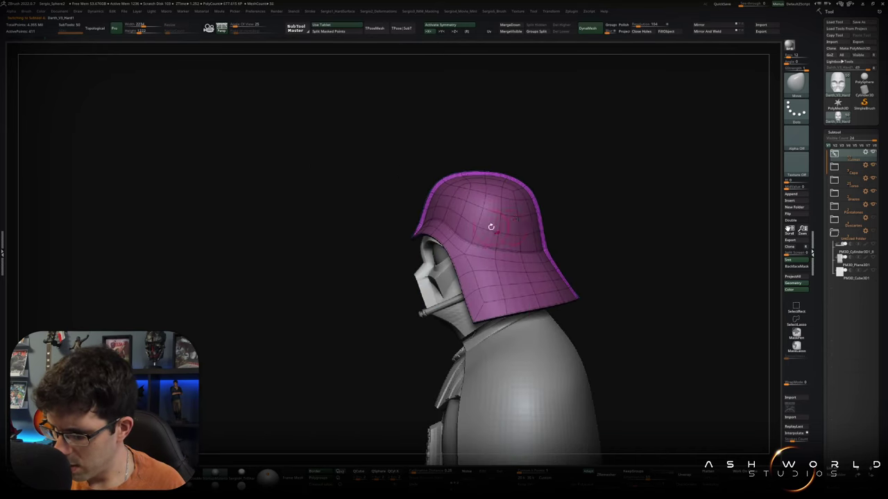
{"action": "mouse_move", "coordinate": [404, 143]}
{"action": "left_mouse_down", "text": "ctrl"}
{"action": "mouse_move", "coordinate": [447, 206]}
{"action": "mouse_move", "coordinate": [475, 125]}
{"action": "left_mouse_up", "text": "ctrl"}
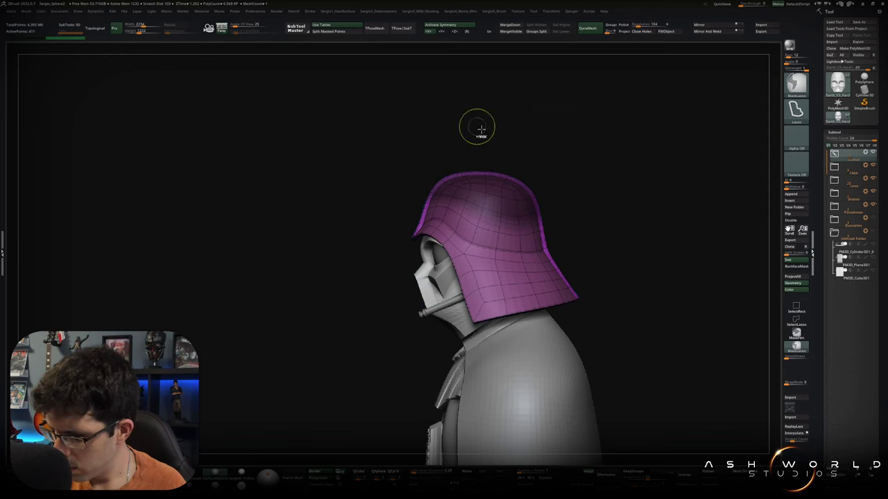
{"action": "left_click", "coordinate": [526, 213], "text": "ctrl"}
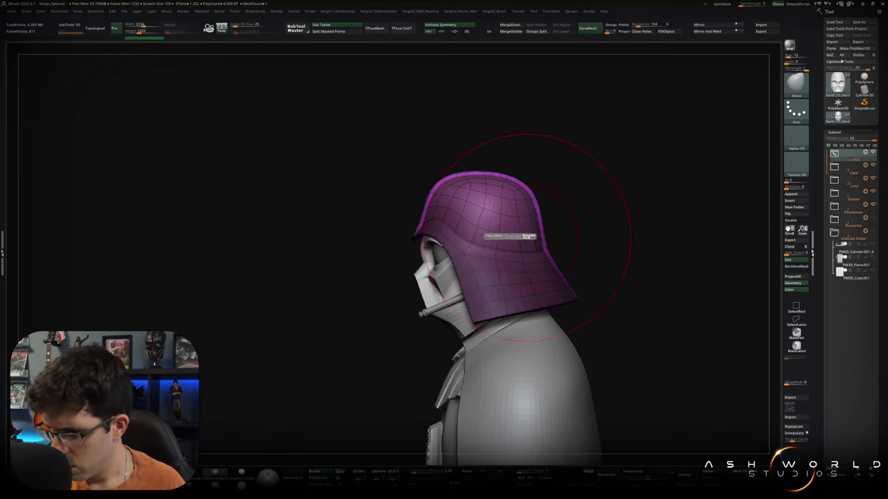
{"action": "key", "text": "s"}
{"action": "left_click_drag", "start_coordinate": [476, 203], "coordinate": [444, 196]}
{"action": "key", "text": "s"}
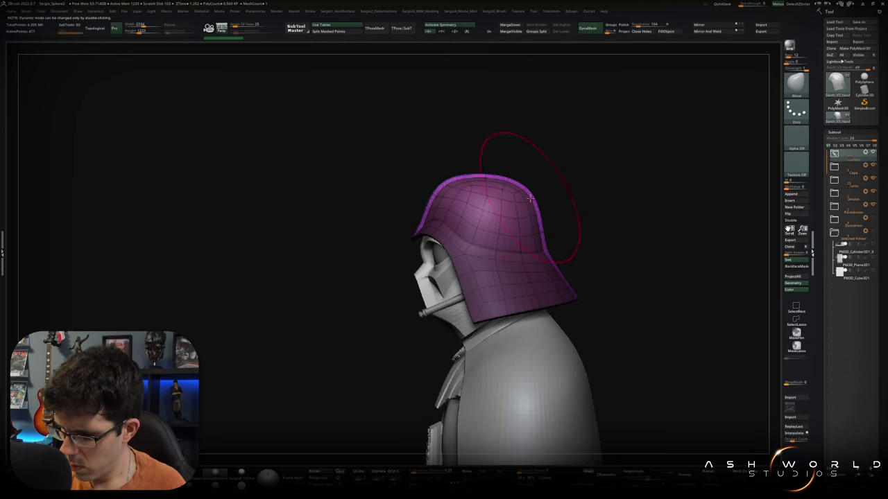
- Orbit to a close view of the mouthpiece and anchor the Transpose gizmo on it
{"action": "right_click_drag", "start_coordinate": [522, 200], "coordinate": [545, 204]}
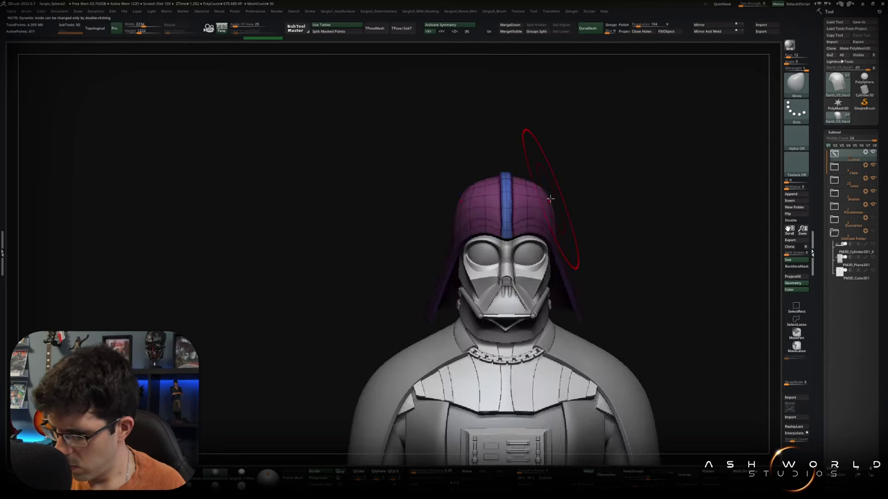
{"action": "mouse_move", "coordinate": [555, 188]}
{"action": "right_mouse_down"}
{"action": "mouse_move", "coordinate": [584, 235]}
{"action": "mouse_move", "coordinate": [575, 236]}
{"action": "right_mouse_up"}
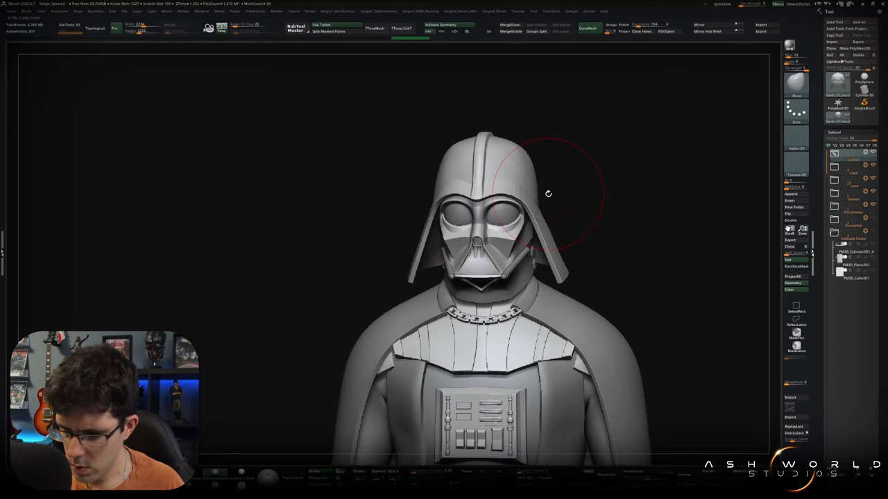
{"action": "mouse_move", "coordinate": [458, 156]}
{"action": "right_mouse_down"}
{"action": "mouse_move", "coordinate": [530, 148]}
{"action": "mouse_move", "coordinate": [532, 138]}
{"action": "mouse_move", "coordinate": [565, 185]}
{"action": "right_mouse_up"}
{"action": "mouse_move", "coordinate": [466, 274]}
{"action": "right_mouse_down"}
{"action": "mouse_move", "coordinate": [478, 284]}
{"action": "mouse_move", "coordinate": [469, 303]}
{"action": "right_mouse_up"}
{"action": "key", "text": "w"}
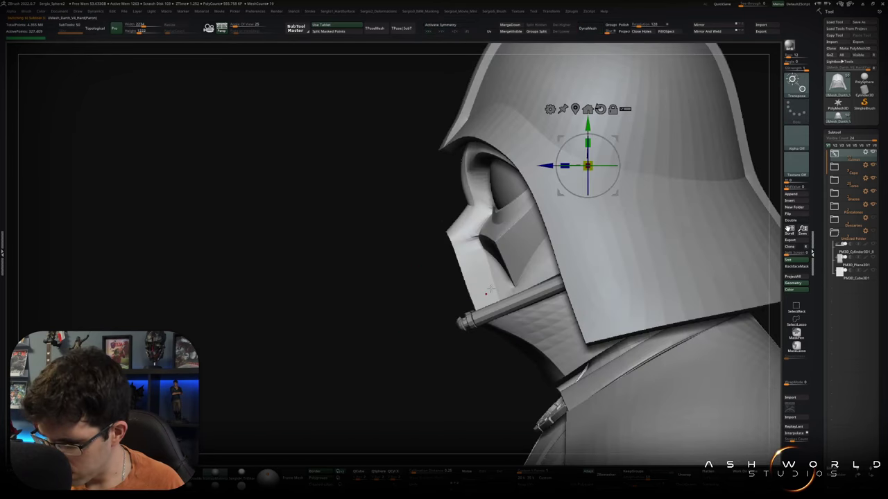
{"action": "left_click", "coordinate": [482, 281]}
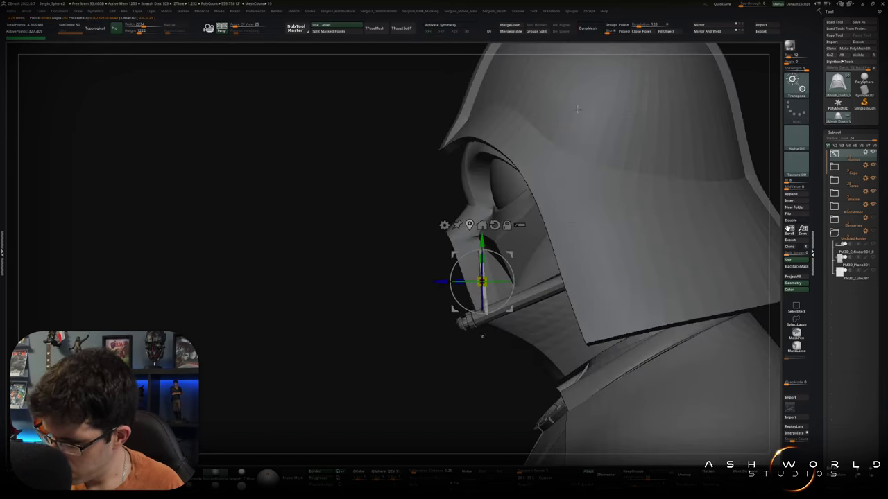
{"action": "right_click_drag", "start_coordinate": [489, 273], "coordinate": [508, 269]}
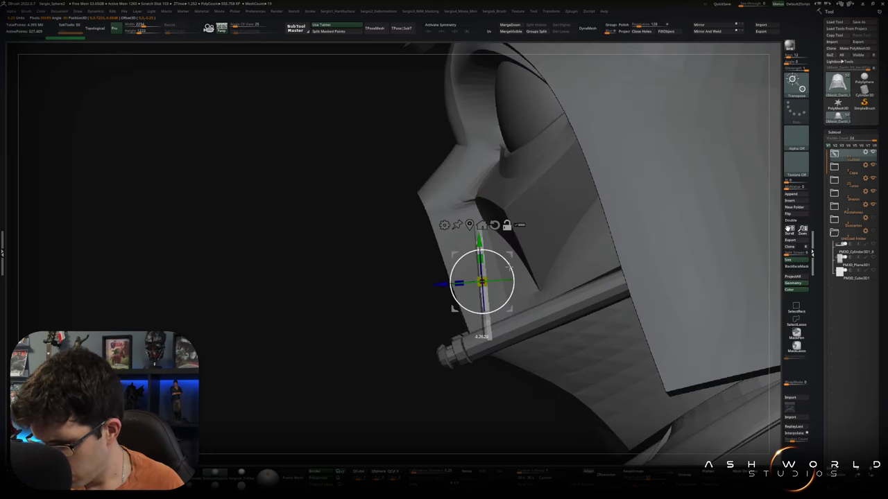
{"action": "right_click_drag", "start_coordinate": [510, 267], "coordinate": [506, 258]}
- Shift the mouthpiece grille into position, nudging it while checking from the right
{"action": "left_click_drag", "start_coordinate": [456, 276], "coordinate": [470, 284]}
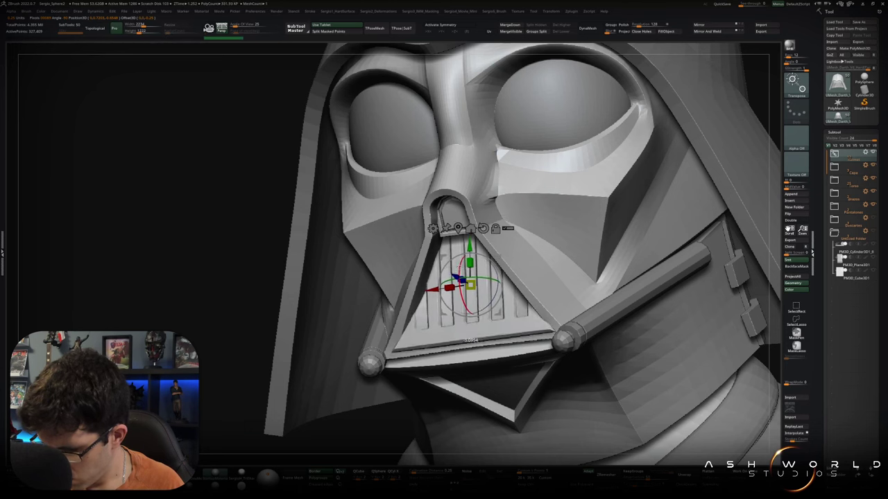
{"action": "right_click_drag", "start_coordinate": [534, 319], "coordinate": [576, 321]}
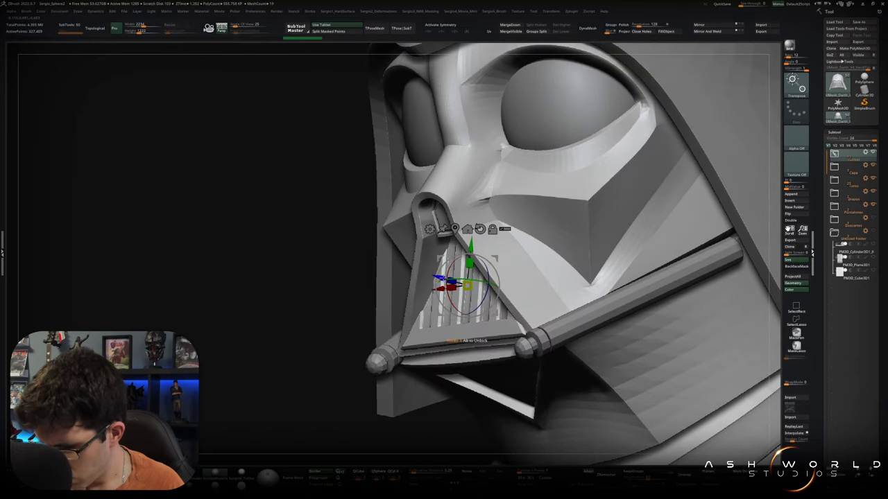
{"action": "left_click_drag", "start_coordinate": [466, 283], "coordinate": [468, 284]}
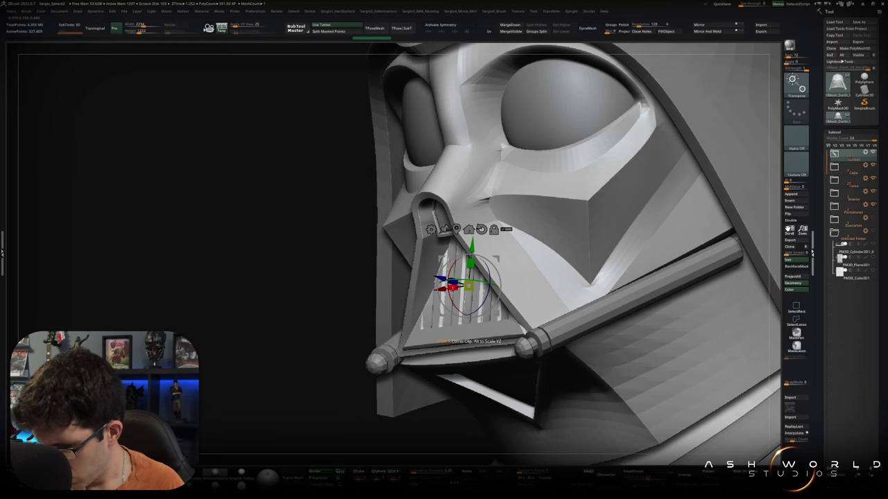
{"action": "right_click_drag", "start_coordinate": [555, 319], "coordinate": [611, 320]}
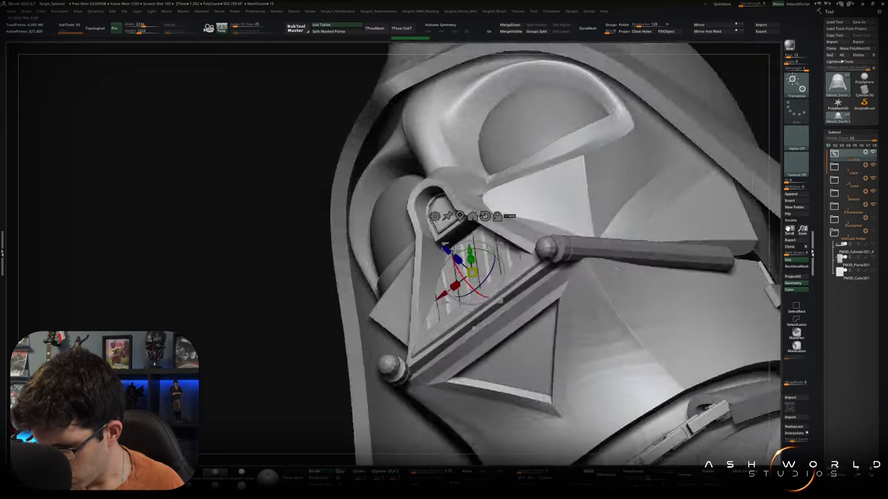
{"action": "mouse_move", "coordinate": [485, 312]}
{"action": "right_mouse_down"}
{"action": "mouse_move", "coordinate": [517, 310]}
{"action": "mouse_move", "coordinate": [590, 219]}
{"action": "mouse_move", "coordinate": [505, 252]}
{"action": "mouse_move", "coordinate": [519, 223]}
{"action": "mouse_move", "coordinate": [471, 250]}
{"action": "mouse_move", "coordinate": [464, 238]}
{"action": "right_mouse_up"}
- Isolate the small nose piece and smooth it with Dynamic Subdiv (Ctrl+D)
{"action": "key", "text": "w"}
{"action": "left_click", "coordinate": [495, 236], "text": "ctrl+shift"}
{"action": "left_click", "coordinate": [430, 291], "text": "ctrl+shift"}
{"action": "key", "text": "q"}
{"action": "key", "text": "w"}
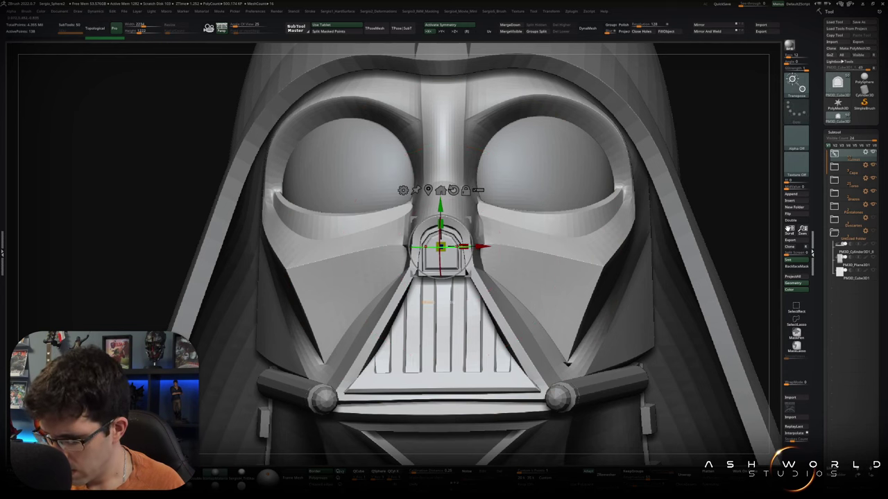
{"action": "key", "text": "ctrl+d"}
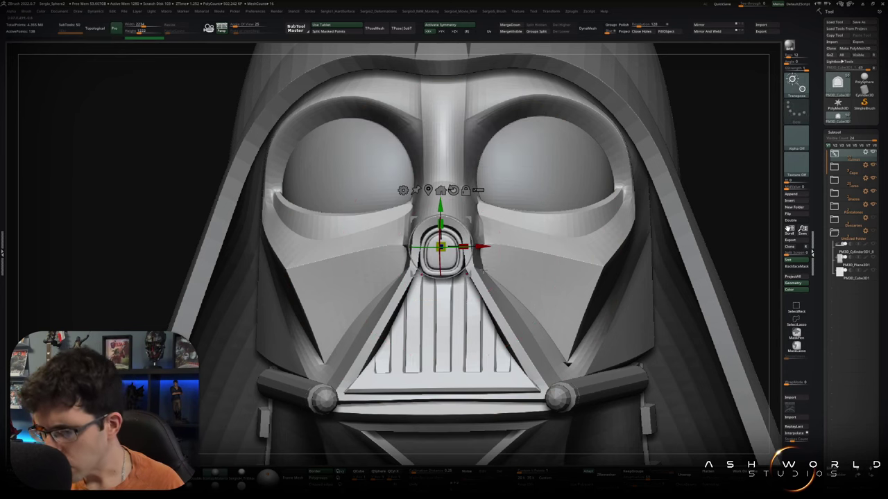
{"action": "key", "text": "shift+ctrl+s"}
- Switch the nose piece to ZModeler with polygroup colours and PolyFrame wireframe shown
{"action": "key", "text": "q"}
{"action": "left_click_drag", "start_coordinate": [444, 326], "coordinate": [474, 258]}
{"action": "key", "text": "s"}
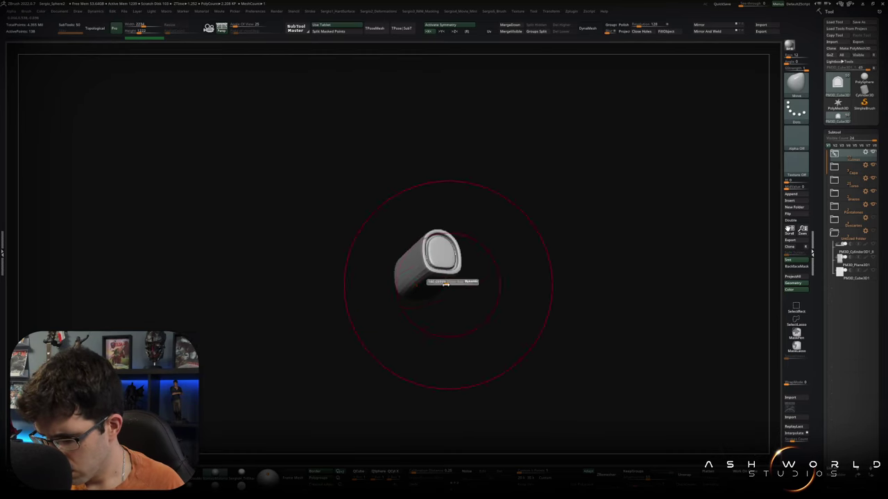
{"action": "key", "text": "b"}
{"action": "key", "text": "z"}
{"action": "key", "text": "m"}
{"action": "left_click_drag", "start_coordinate": [438, 286], "coordinate": [408, 285]}
{"action": "key", "text": "shift+f"}
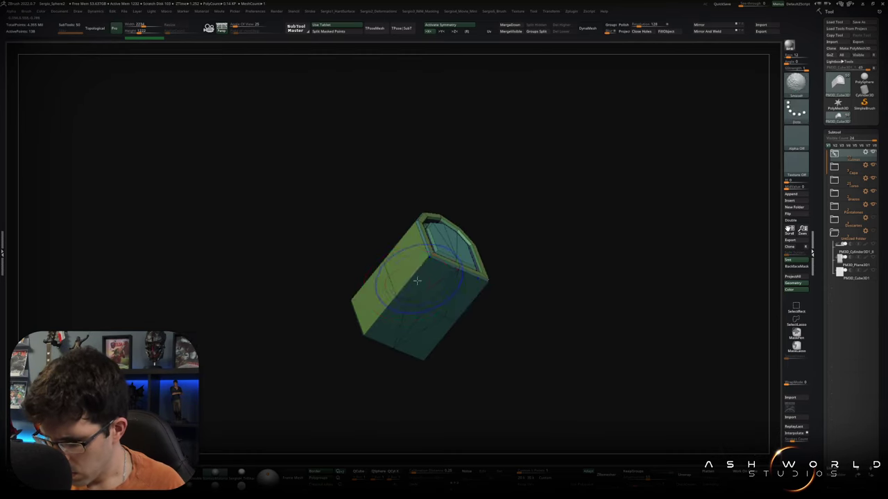
{"action": "left_click_drag", "start_coordinate": [413, 276], "coordinate": [451, 284]}
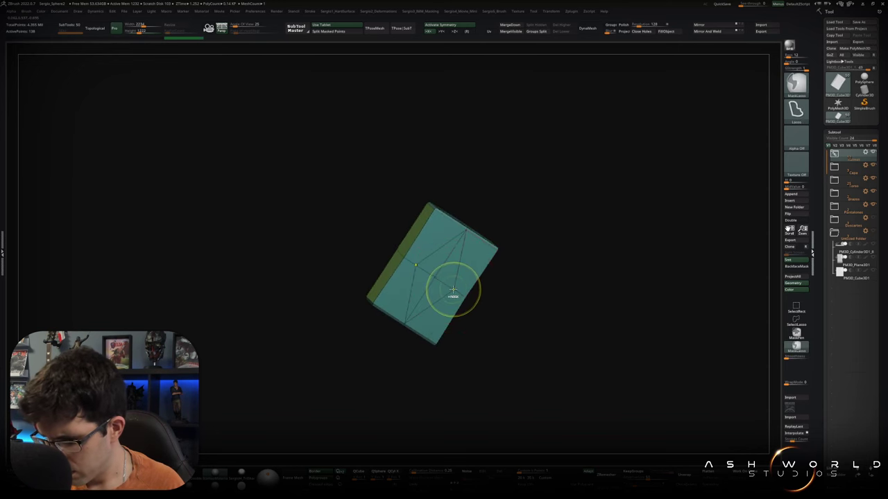
- Insert single edge loops around the inner bevel of the arched frame
{"action": "key", "text": "space"}
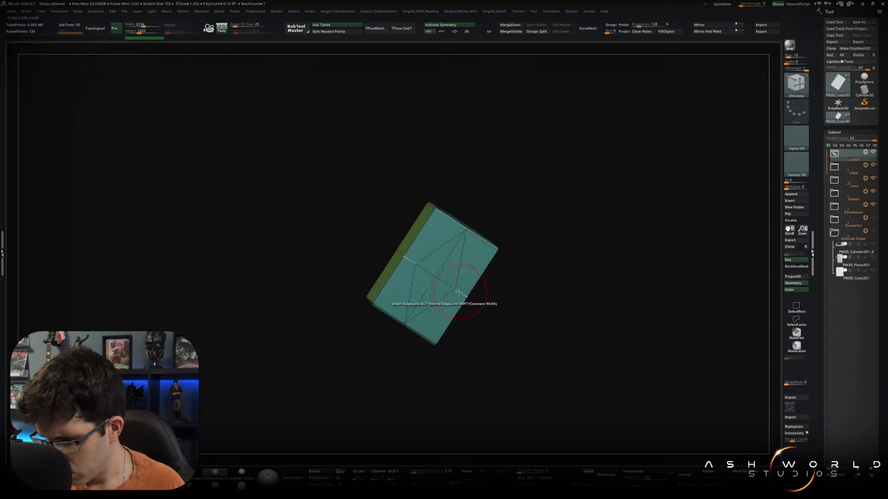
{"action": "mouse_move", "coordinate": [439, 291]}
{"action": "right_mouse_down"}
{"action": "mouse_move", "coordinate": [460, 319]}
{"action": "mouse_move", "coordinate": [467, 286]}
{"action": "right_mouse_up"}
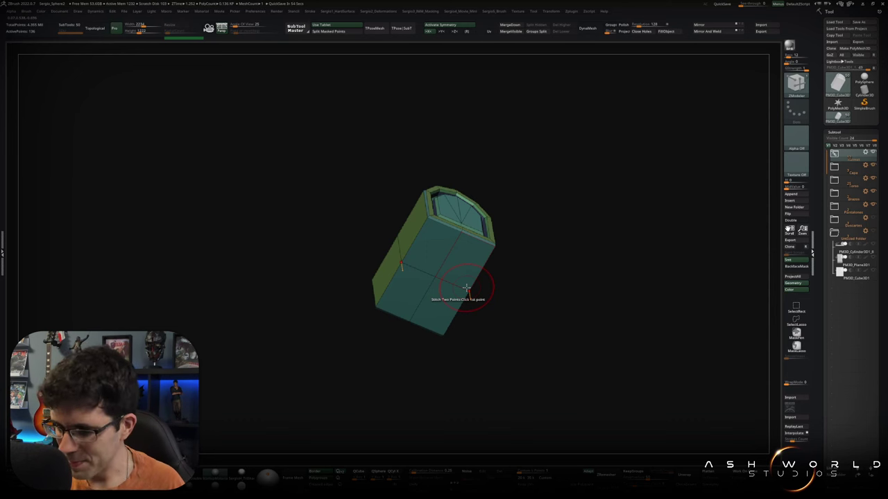
{"action": "mouse_move", "coordinate": [557, 276]}
{"action": "left_mouse_down"}
{"action": "mouse_move", "coordinate": [555, 317]}
{"action": "mouse_move", "coordinate": [585, 315]}
{"action": "mouse_move", "coordinate": [439, 268]}
{"action": "mouse_move", "coordinate": [453, 248]}
{"action": "left_mouse_up"}
{"action": "key", "text": "space"}
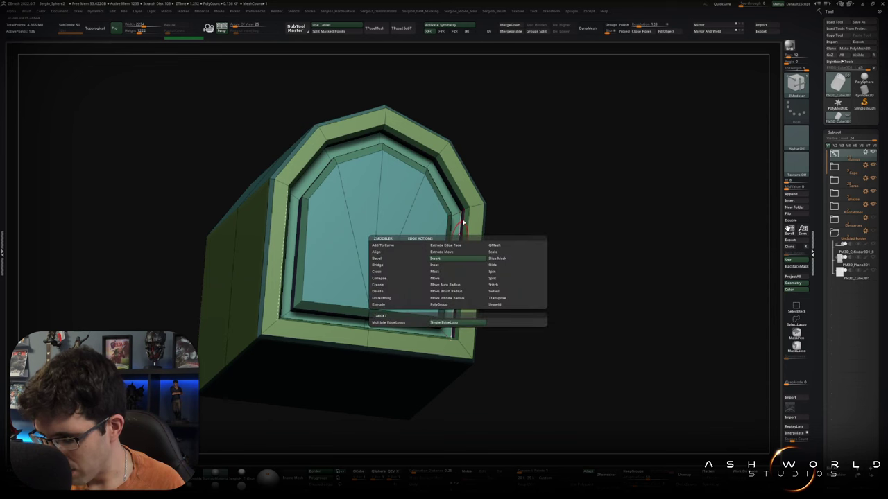
{"action": "right_click_drag", "start_coordinate": [452, 251], "coordinate": [443, 254]}
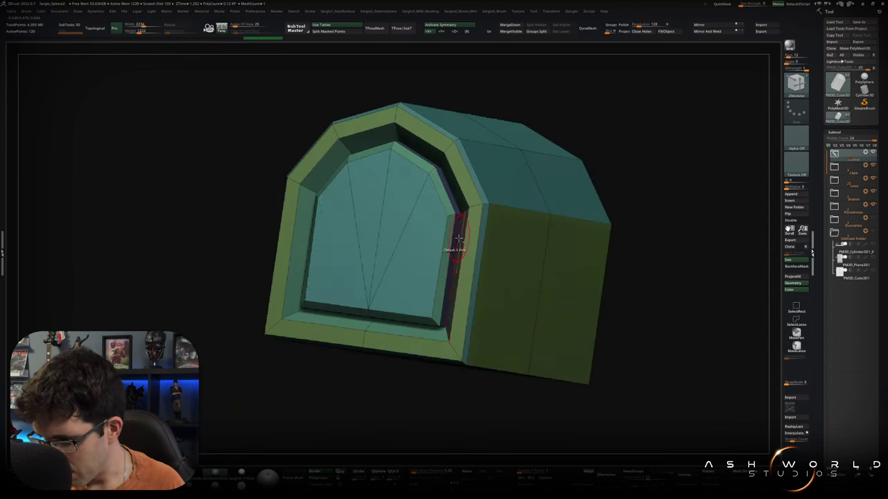
{"action": "left_click", "coordinate": [458, 239]}
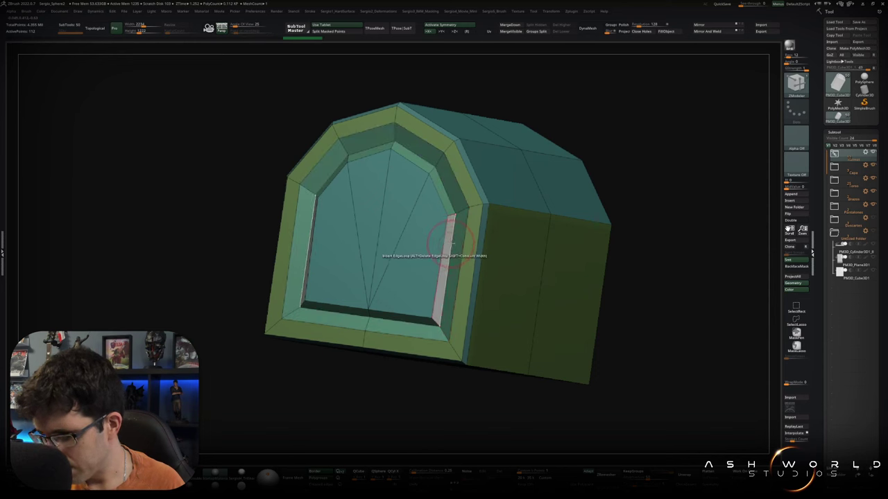
{"action": "left_click", "coordinate": [451, 244], "text": "alt"}
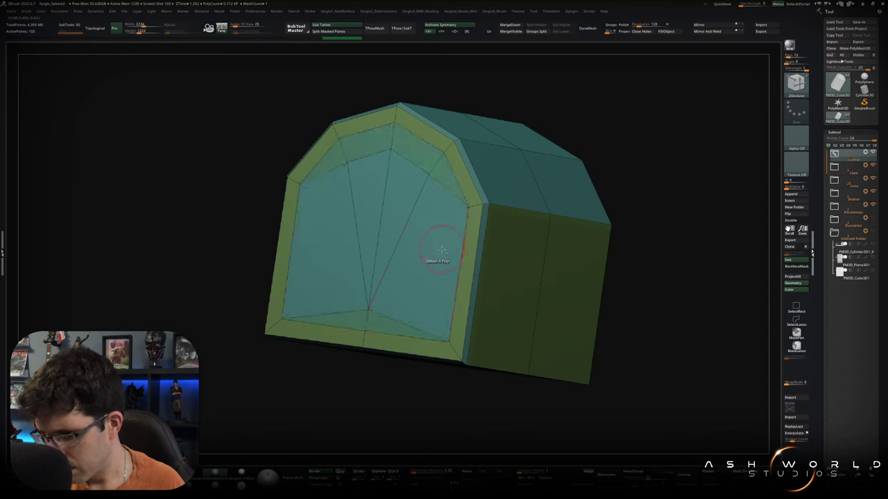
- Turn PolyFrame off and frame the finished arched nose panel
{"action": "mouse_move", "coordinate": [459, 268]}
{"action": "right_mouse_down"}
{"action": "mouse_move", "coordinate": [426, 257]}
{"action": "mouse_move", "coordinate": [476, 279]}
{"action": "mouse_move", "coordinate": [542, 253]}
{"action": "mouse_move", "coordinate": [539, 270]}
{"action": "mouse_move", "coordinate": [489, 276]}
{"action": "right_mouse_up"}
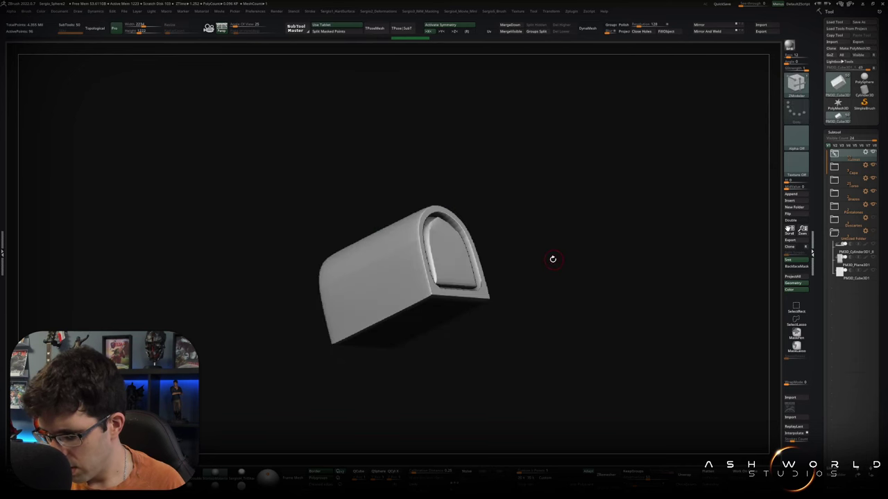
{"action": "left_click_drag", "start_coordinate": [553, 257], "coordinate": [527, 284]}
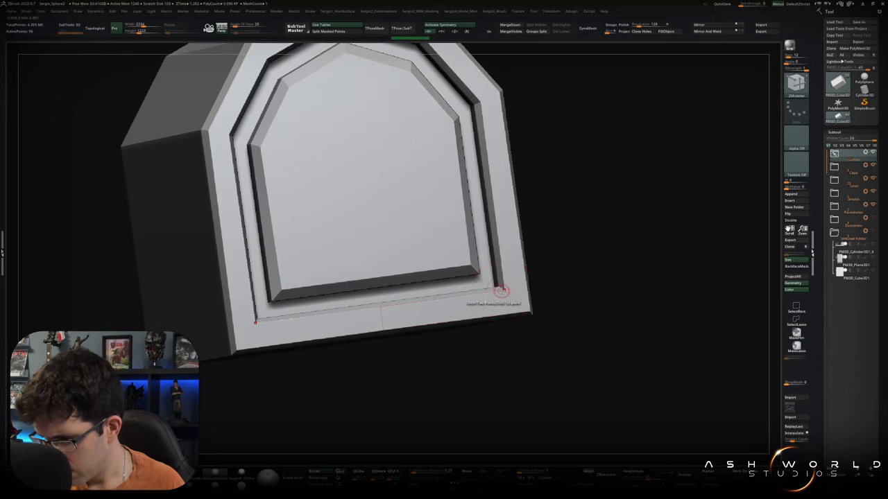
{"action": "key", "text": "shift+f"}
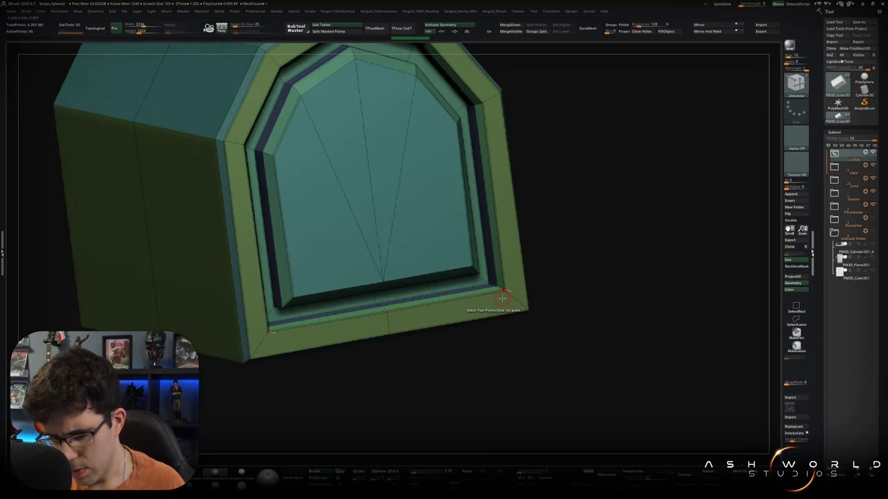
{"action": "key", "text": "f"}
{"action": "mouse_move", "coordinate": [535, 262]}
{"action": "left_mouse_down"}
{"action": "mouse_move", "coordinate": [540, 278]}
{"action": "mouse_move", "coordinate": [610, 244]}
{"action": "mouse_move", "coordinate": [517, 279]}
{"action": "left_mouse_up"}
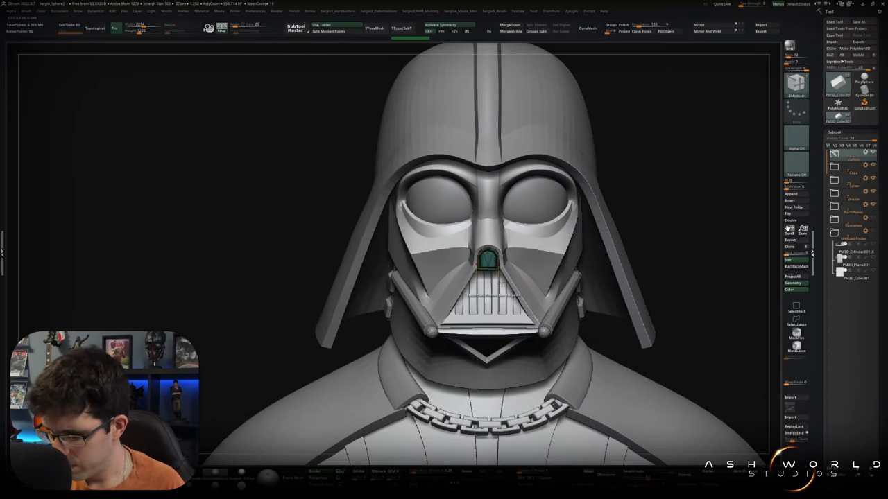
- Make the mouth-grill slats taller, then bring the figure to a front view
{"action": "key", "text": "ctrl+z"}
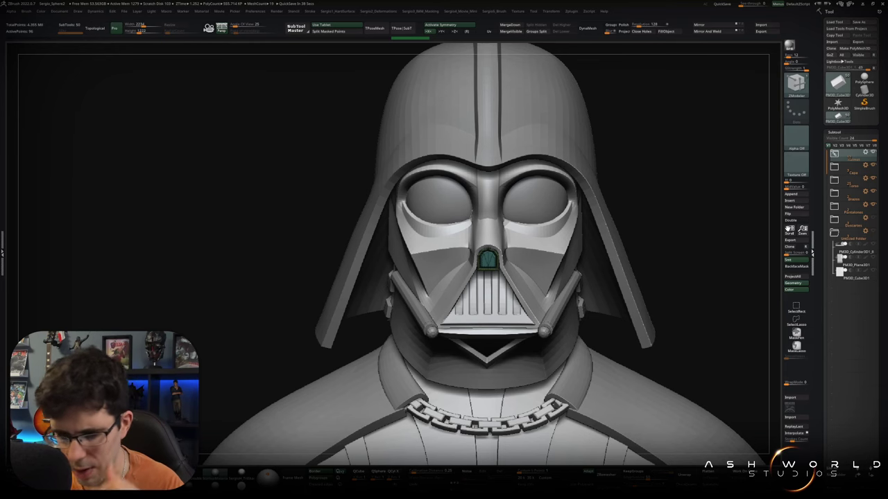
{"action": "mouse_move", "coordinate": [670, 224]}
{"action": "left_mouse_down"}
{"action": "mouse_move", "coordinate": [663, 272]}
{"action": "mouse_move", "coordinate": [659, 254]}
{"action": "mouse_move", "coordinate": [551, 162]}
{"action": "mouse_move", "coordinate": [598, 242]}
{"action": "mouse_move", "coordinate": [586, 284]}
{"action": "mouse_move", "coordinate": [527, 281]}
{"action": "mouse_move", "coordinate": [485, 208]}
{"action": "mouse_move", "coordinate": [485, 291]}
{"action": "mouse_move", "coordinate": [499, 298]}
{"action": "left_mouse_up"}
{"action": "left_click", "coordinate": [477, 339], "text": "alt"}
{"action": "mouse_move", "coordinate": [476, 340]}
{"action": "left_mouse_down"}
{"action": "mouse_move", "coordinate": [498, 362]}
{"action": "mouse_move", "coordinate": [508, 303]}
{"action": "left_mouse_up"}
{"action": "mouse_move", "coordinate": [589, 260]}
{"action": "left_mouse_down"}
{"action": "mouse_move", "coordinate": [579, 278]}
{"action": "mouse_move", "coordinate": [597, 273]}
{"action": "mouse_move", "coordinate": [518, 197]}
{"action": "left_mouse_up"}
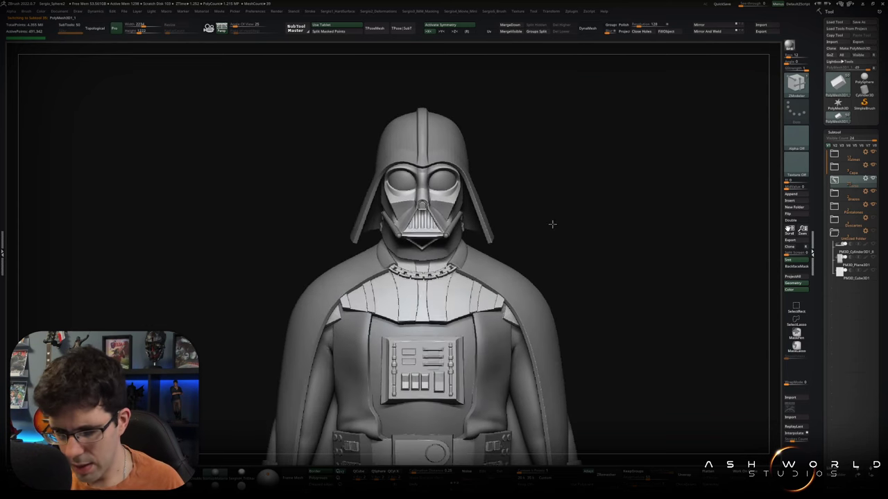
{"action": "left_click_drag", "start_coordinate": [552, 220], "coordinate": [553, 230], "text": "alt"}
{"action": "right_click_drag", "start_coordinate": [465, 265], "coordinate": [462, 258]}
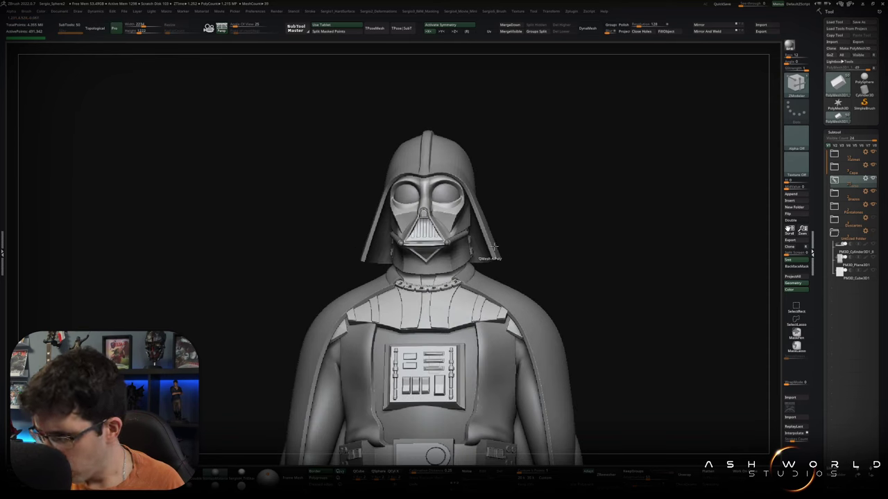
- Select the Helmet folder and merge the figure into one mesh with TPoseMesh
{"action": "left_click", "coordinate": [497, 243], "text": "alt"}
{"action": "left_click", "coordinate": [843, 154]}
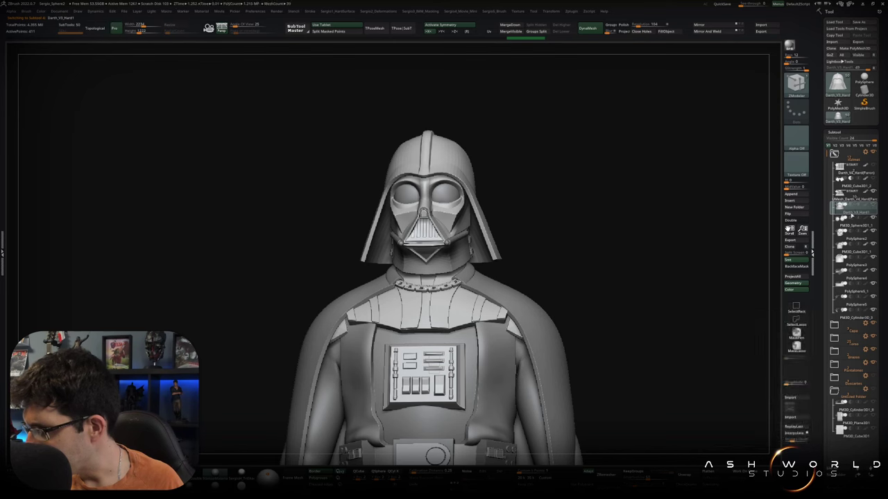
{"action": "left_click_drag", "start_coordinate": [569, 243], "coordinate": [650, 246]}
{"action": "left_click_drag", "start_coordinate": [626, 218], "coordinate": [594, 254]}
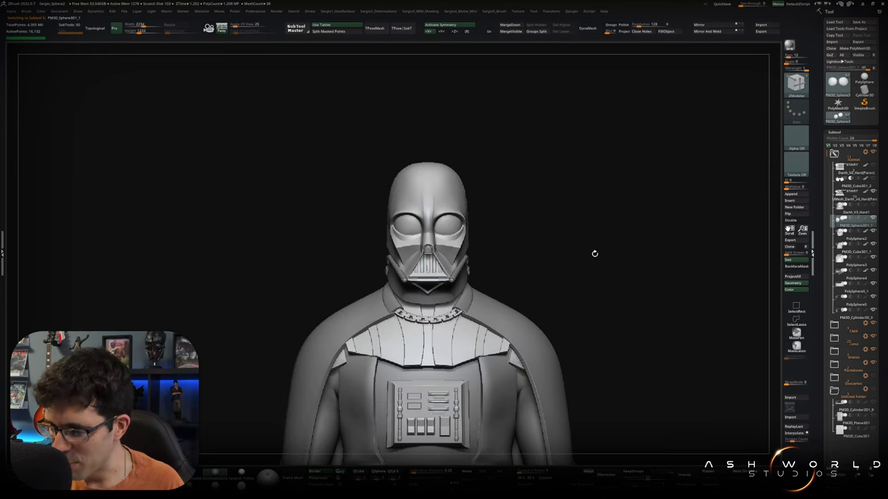
{"action": "left_click", "coordinate": [382, 29]}
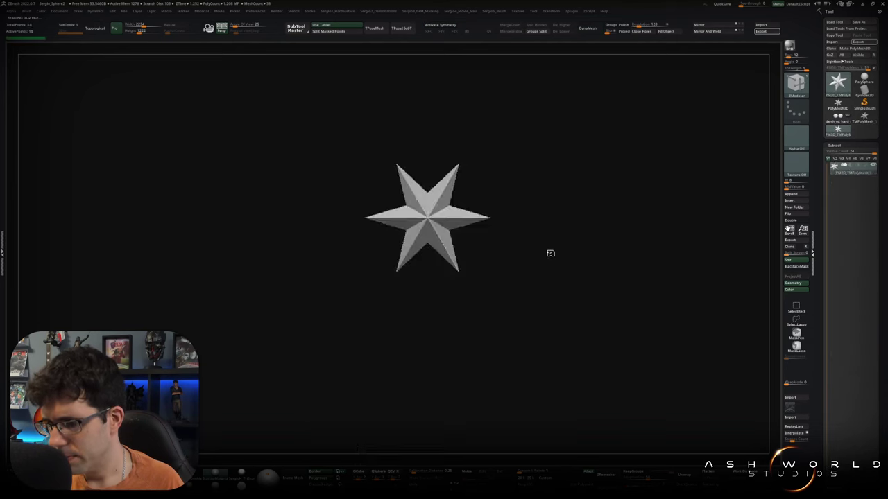
- On the simplified mesh, lasso-mask around the neck to pose the head
{"action": "key", "text": "space"}
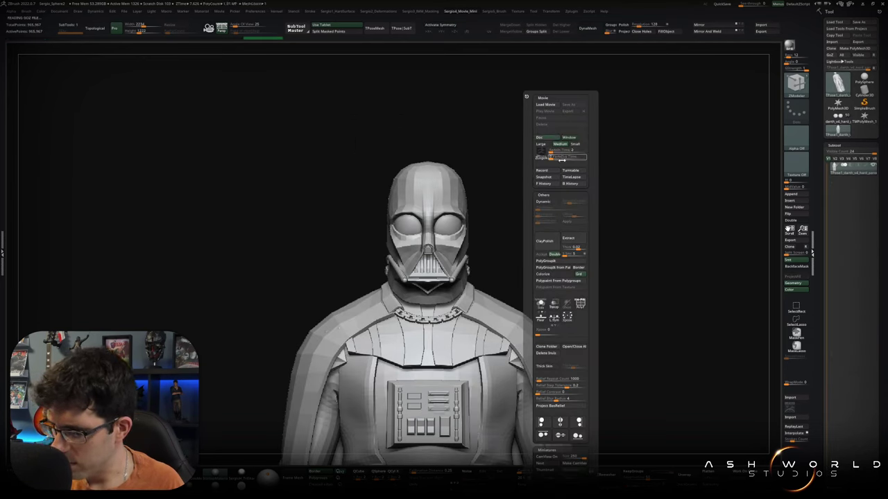
{"action": "left_click_drag", "start_coordinate": [531, 259], "coordinate": [484, 287]}
{"action": "scroll", "coordinate": [500, 298], "scroll_direction": "up", "scroll_amount": 3}
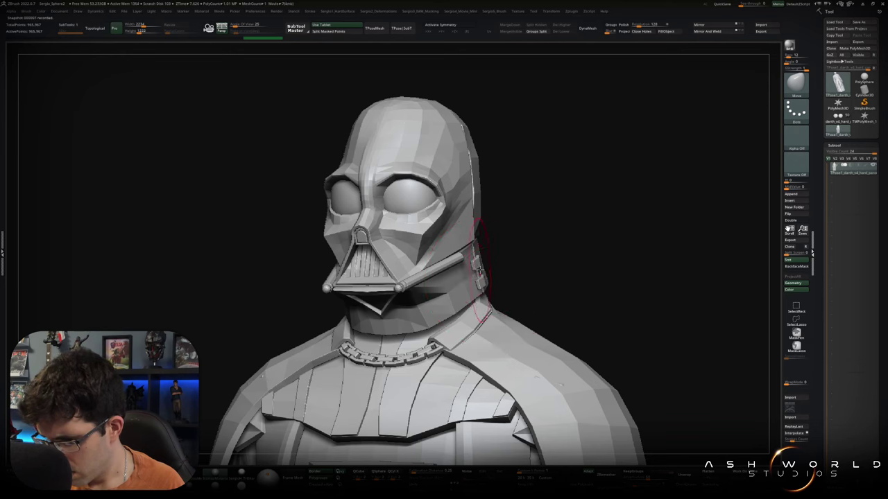
{"action": "right_click_drag", "start_coordinate": [476, 272], "coordinate": [480, 270]}
{"action": "left_click_drag", "start_coordinate": [478, 229], "coordinate": [480, 269], "text": "ctrl+shift"}
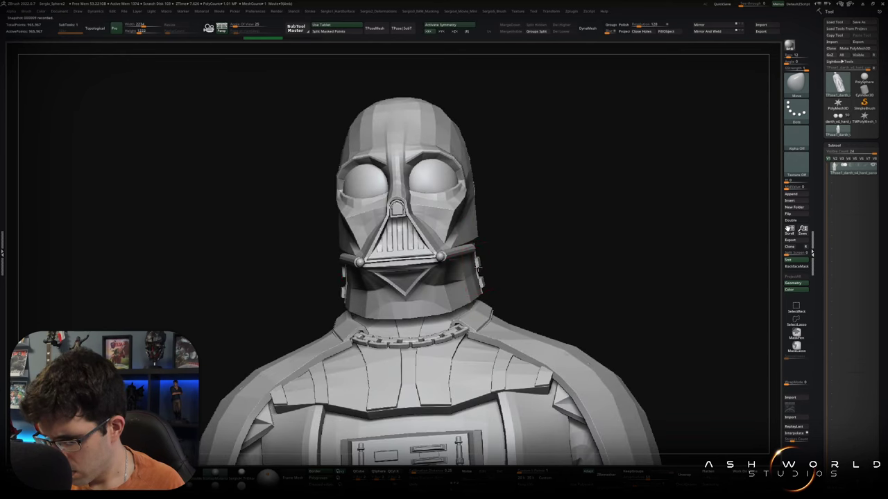
{"action": "right_click_drag", "start_coordinate": [466, 276], "coordinate": [482, 291]}
{"action": "left_click_drag", "start_coordinate": [484, 292], "coordinate": [479, 291], "text": "ctrl+alt+shift"}
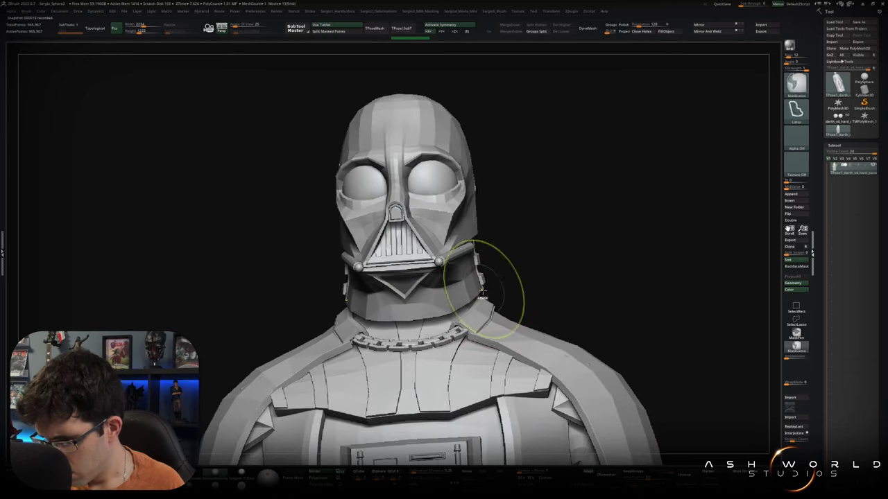
- Inspect the posed head from back, front, top and side views
{"action": "mouse_move", "coordinate": [478, 277]}
{"action": "right_mouse_down"}
{"action": "mouse_move", "coordinate": [520, 277]}
{"action": "mouse_move", "coordinate": [537, 249]}
{"action": "mouse_move", "coordinate": [491, 229]}
{"action": "right_mouse_up"}
{"action": "right_click_drag", "start_coordinate": [485, 198], "coordinate": [515, 236], "text": "shift"}
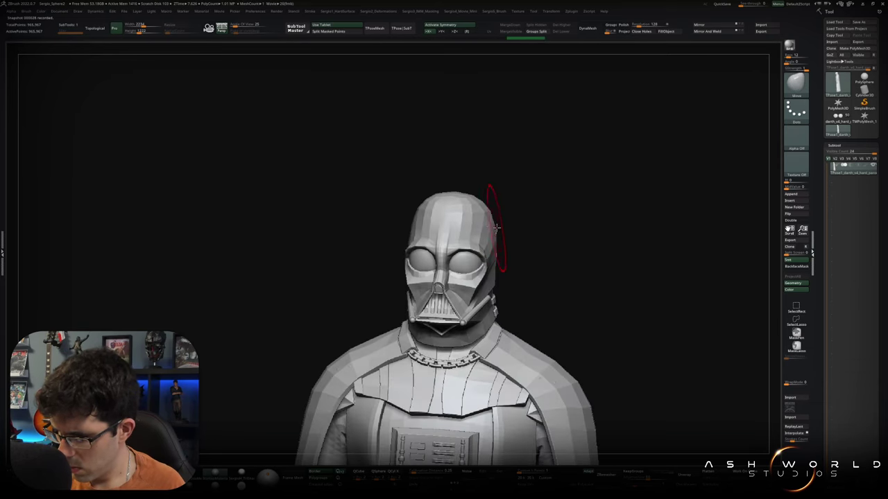
{"action": "right_click_drag", "start_coordinate": [521, 234], "coordinate": [505, 228]}
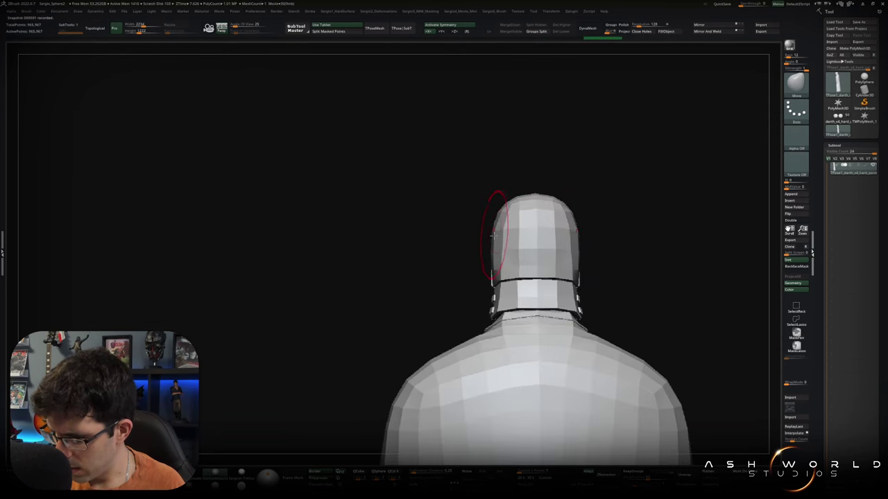
{"action": "mouse_move", "coordinate": [491, 244]}
{"action": "right_mouse_down"}
{"action": "mouse_move", "coordinate": [539, 277]}
{"action": "mouse_move", "coordinate": [541, 259]}
{"action": "mouse_move", "coordinate": [546, 267]}
{"action": "mouse_move", "coordinate": [449, 234]}
{"action": "mouse_move", "coordinate": [571, 221]}
{"action": "mouse_move", "coordinate": [560, 221]}
{"action": "right_mouse_up"}
{"action": "right_click_drag", "start_coordinate": [461, 237], "coordinate": [462, 240]}
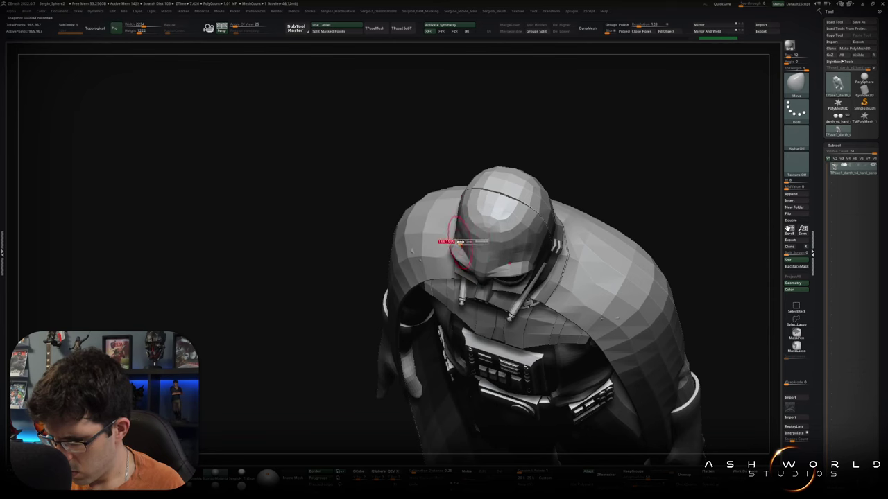
{"action": "mouse_move", "coordinate": [458, 242]}
{"action": "right_mouse_down"}
{"action": "mouse_move", "coordinate": [475, 190]}
{"action": "mouse_move", "coordinate": [603, 212]}
{"action": "mouse_move", "coordinate": [561, 215]}
{"action": "mouse_move", "coordinate": [576, 252]}
{"action": "right_mouse_up"}
- Zoom out to the full body and send the pose back with TPose > SubT
{"action": "scroll", "coordinate": [497, 238], "scroll_direction": "up", "scroll_amount": 2}
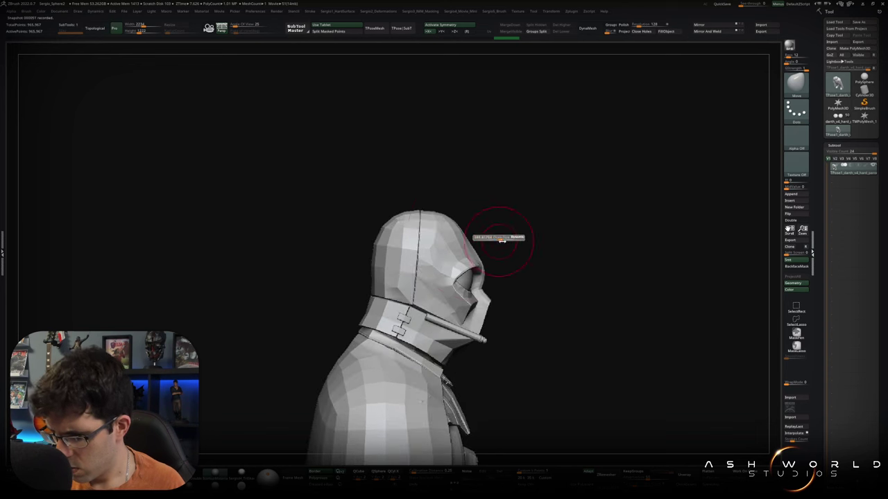
{"action": "mouse_move", "coordinate": [438, 221]}
{"action": "right_mouse_down"}
{"action": "mouse_move", "coordinate": [525, 265]}
{"action": "mouse_move", "coordinate": [574, 249]}
{"action": "mouse_move", "coordinate": [568, 210]}
{"action": "right_mouse_up"}
{"action": "scroll", "coordinate": [543, 266], "scroll_direction": "down", "scroll_amount": 2}
{"action": "scroll", "coordinate": [569, 247], "scroll_direction": "down", "scroll_amount": 2}
{"action": "scroll", "coordinate": [571, 243], "scroll_direction": "up", "scroll_amount": 1}
{"action": "right_click_drag", "start_coordinate": [570, 243], "coordinate": [527, 268]}
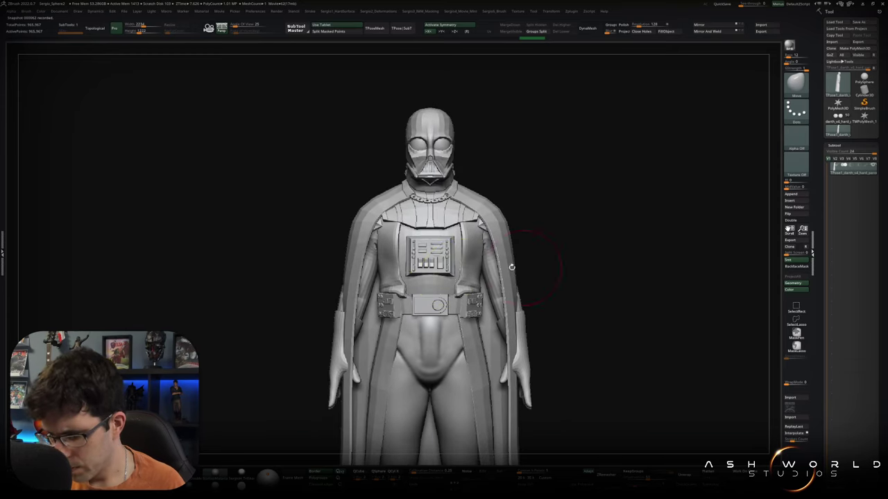
{"action": "scroll", "coordinate": [528, 268], "scroll_direction": "up", "scroll_amount": 2}
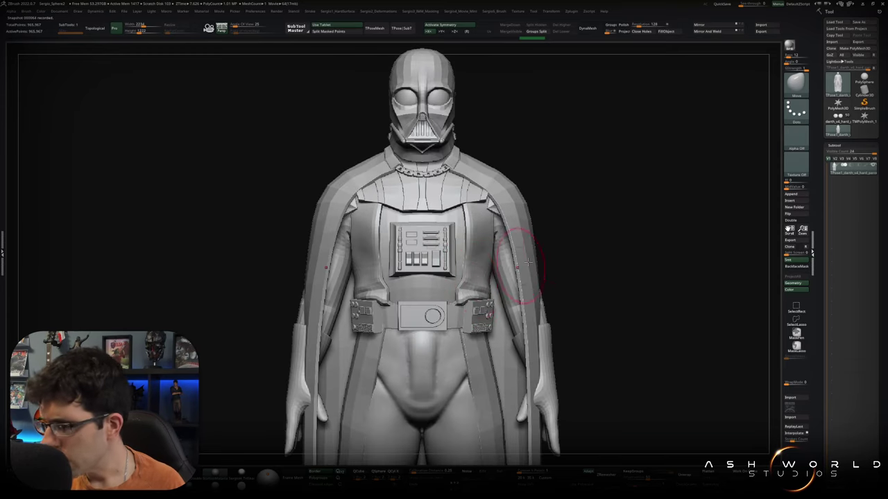
{"action": "left_click", "coordinate": [408, 29]}
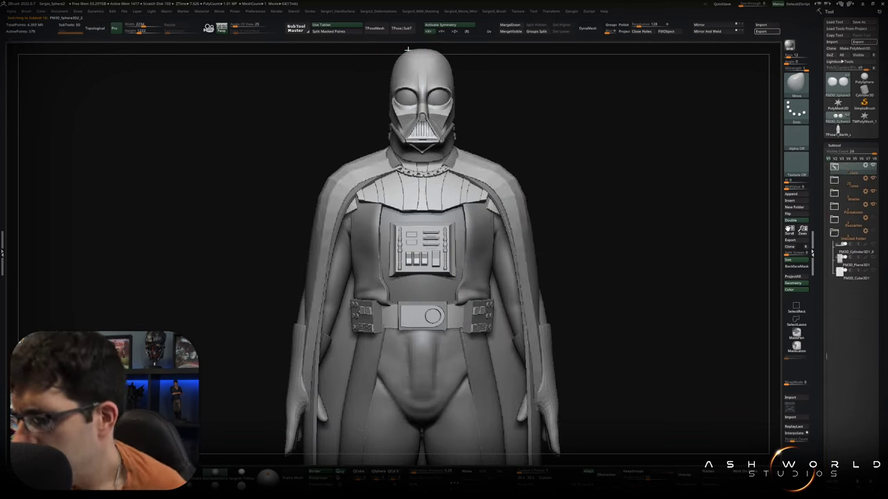
- Zoom onto the belt and briefly solo the belt box part
{"action": "key", "text": "Down"}
{"action": "key", "text": "Down"}
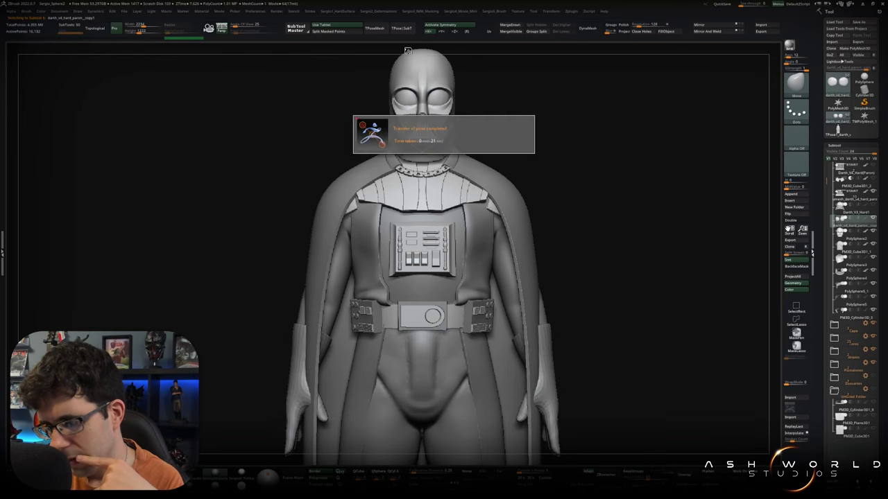
{"action": "left_click_drag", "start_coordinate": [591, 300], "coordinate": [485, 317]}
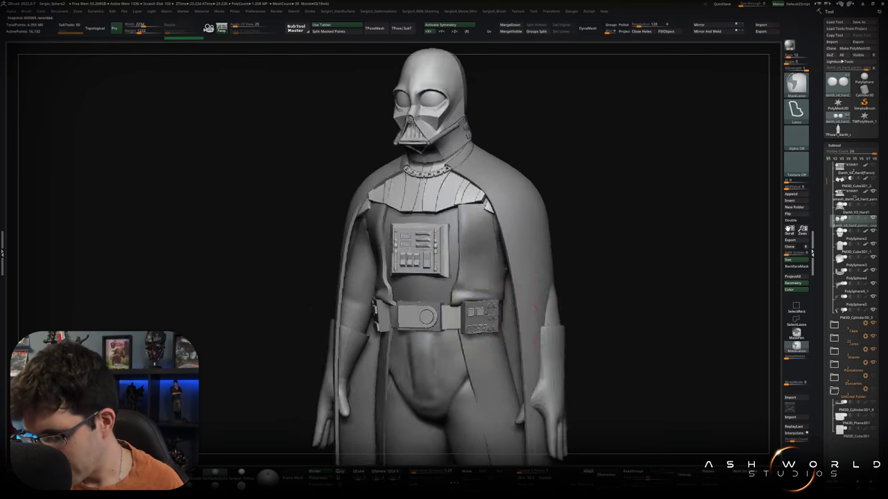
{"action": "scroll", "coordinate": [479, 326], "scroll_direction": "up", "scroll_amount": 3}
{"action": "scroll", "coordinate": [476, 295], "scroll_direction": "up", "scroll_amount": 2}
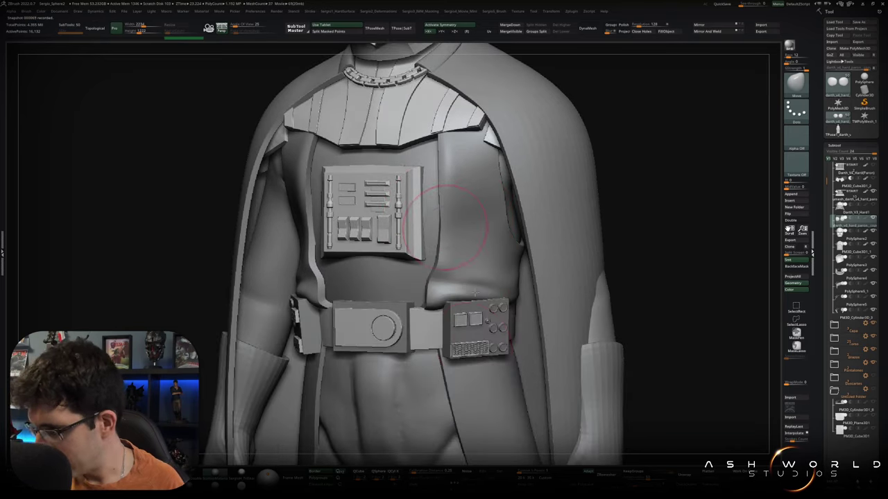
{"action": "left_click", "coordinate": [470, 347], "text": "alt"}
{"action": "key", "text": "alt+shift+s"}
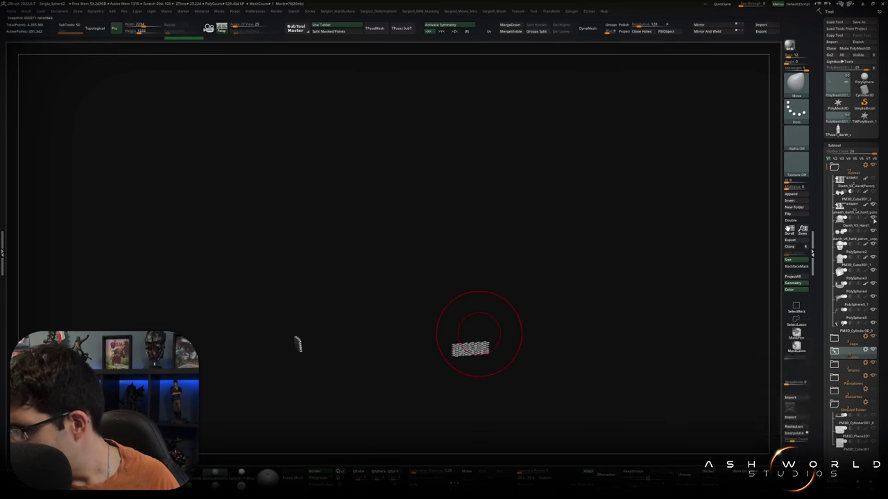
{"action": "key", "text": "alt+shift+s"}
- Collapse the Helmet folder, expand Torso and select the mesh belt panel
{"action": "mouse_move", "coordinate": [640, 208]}
{"action": "left_mouse_down", "text": "alt"}
{"action": "mouse_move", "coordinate": [609, 314]}
{"action": "mouse_move", "coordinate": [618, 293]}
{"action": "mouse_move", "coordinate": [599, 271]}
{"action": "mouse_move", "coordinate": [607, 231]}
{"action": "left_mouse_up", "text": "alt"}
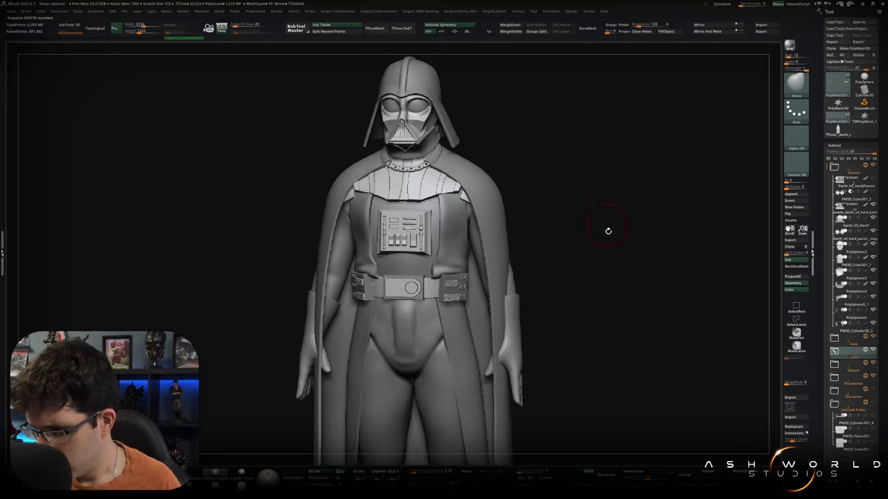
{"action": "left_click", "coordinate": [835, 168]}
{"action": "left_click", "coordinate": [834, 194]}
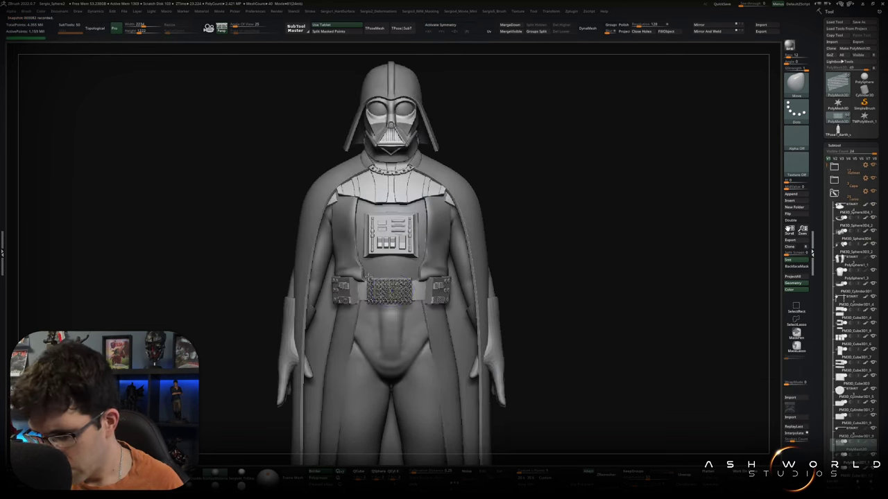
{"action": "left_click_drag", "start_coordinate": [644, 217], "coordinate": [419, 439], "text": "alt"}
{"action": "left_click", "coordinate": [399, 281], "text": "alt"}
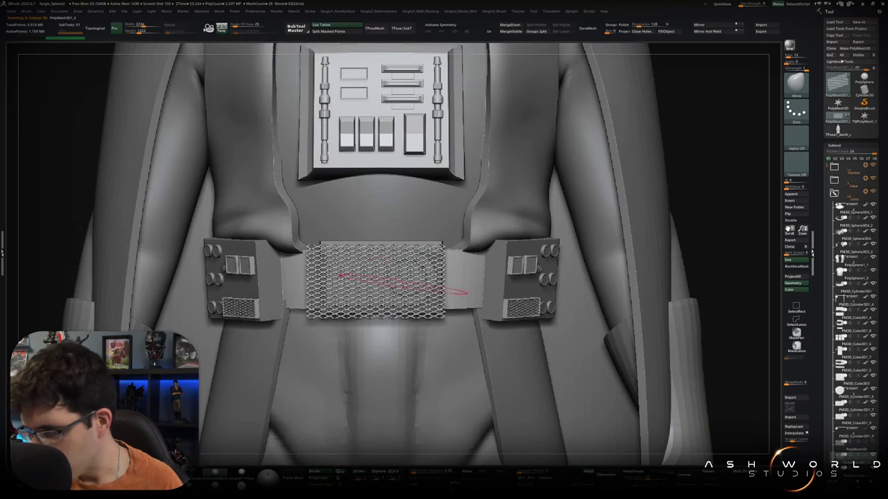
- Move the mesh grille panel up toward the helmet chin with Transpose
{"action": "right_click_drag", "start_coordinate": [399, 281], "coordinate": [406, 264]}
{"action": "key", "text": "w"}
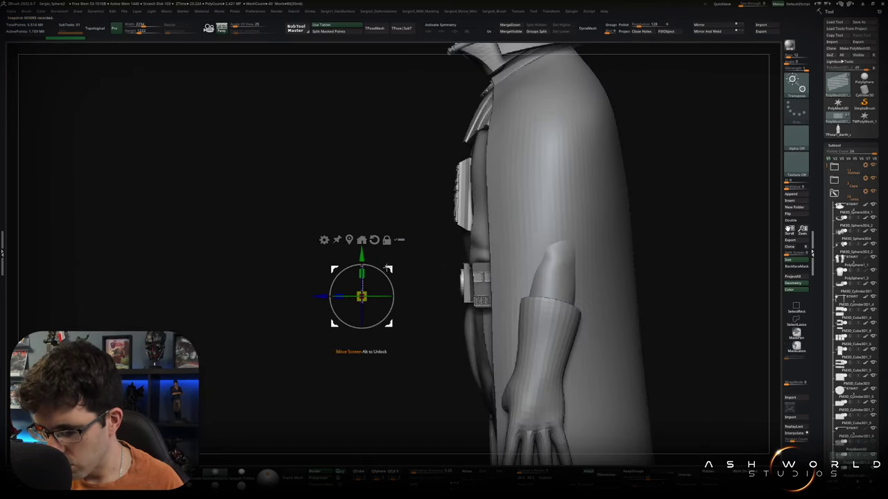
{"action": "mouse_move", "coordinate": [361, 296]}
{"action": "left_mouse_down", "text": "alt"}
{"action": "mouse_move", "coordinate": [470, 74]}
{"action": "mouse_move", "coordinate": [418, 210]}
{"action": "left_mouse_up", "text": "alt"}
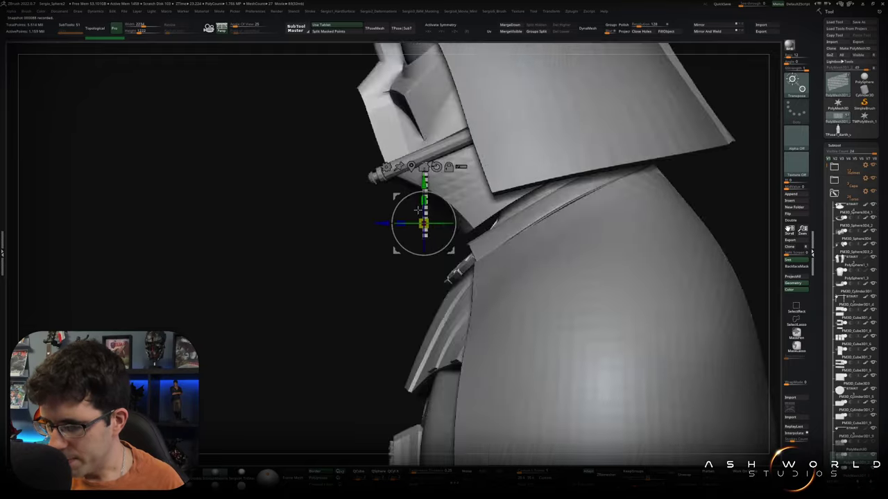
{"action": "right_click_drag", "start_coordinate": [418, 209], "coordinate": [409, 201]}
{"action": "left_click_drag", "start_coordinate": [409, 201], "coordinate": [430, 215], "text": "alt"}
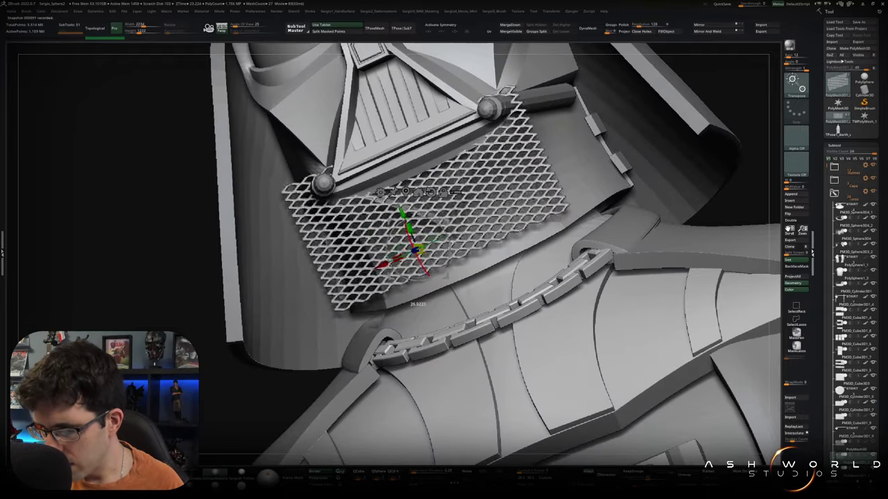
- Tilt and fine-tune the grille panel's placement, checking it from side and front
{"action": "right_click_drag", "start_coordinate": [624, 312], "coordinate": [680, 299]}
{"action": "left_click_drag", "start_coordinate": [455, 274], "coordinate": [468, 254]}
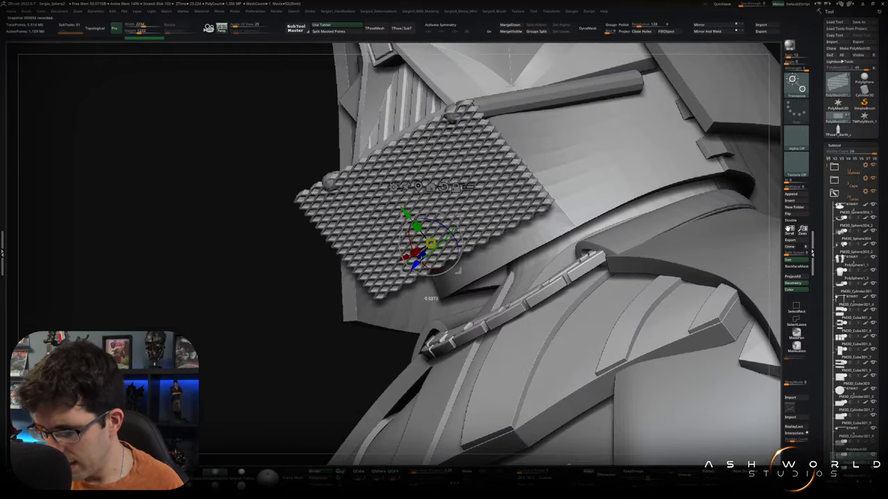
{"action": "right_click_drag", "start_coordinate": [469, 254], "coordinate": [449, 241]}
{"action": "right_click_drag", "start_coordinate": [413, 325], "coordinate": [413, 325]}
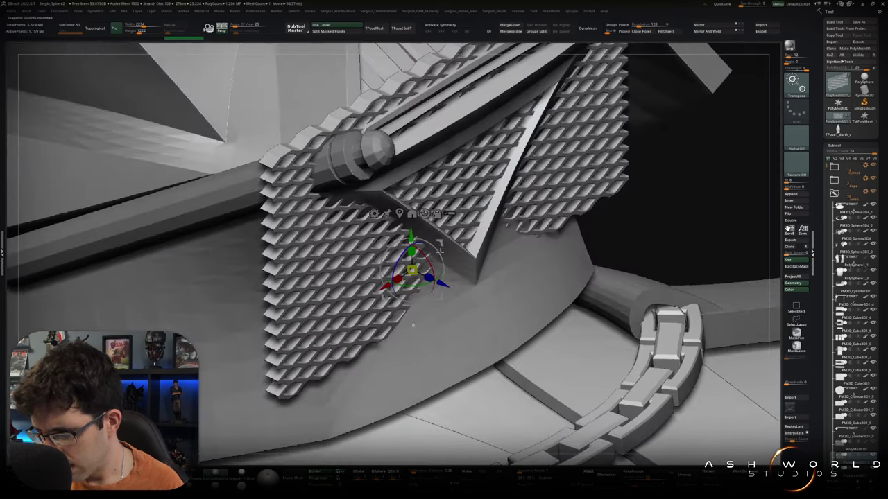
{"action": "left_click_drag", "start_coordinate": [399, 320], "coordinate": [405, 320]}
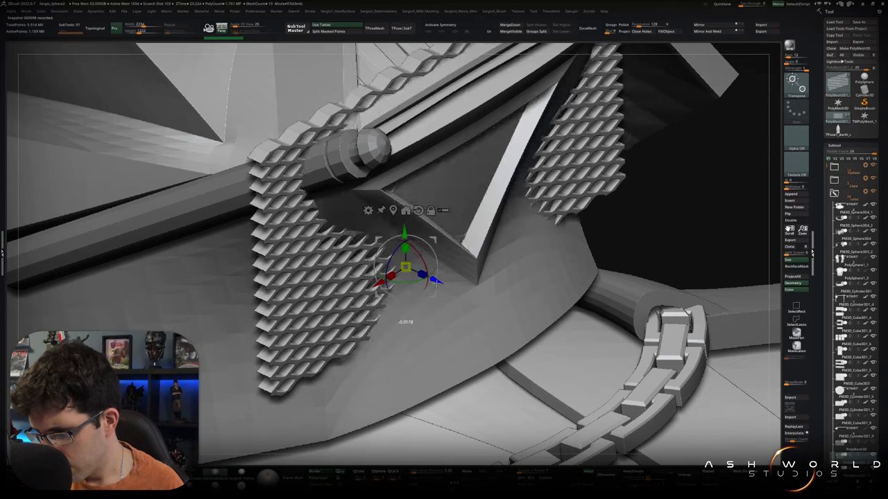
{"action": "mouse_move", "coordinate": [494, 226]}
{"action": "right_mouse_down"}
{"action": "mouse_move", "coordinate": [485, 229]}
{"action": "mouse_move", "coordinate": [472, 194]}
{"action": "mouse_move", "coordinate": [451, 215]}
{"action": "mouse_move", "coordinate": [441, 212]}
{"action": "right_mouse_up"}
{"action": "key", "text": "w"}
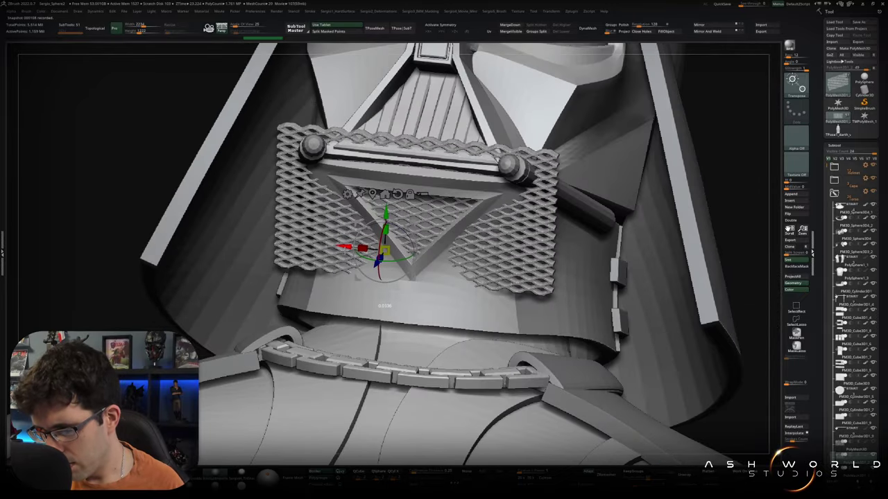
- Rotate, move and scale the side grille piece into place beside the mask
{"action": "mouse_move", "coordinate": [441, 211]}
{"action": "right_mouse_down"}
{"action": "mouse_move", "coordinate": [496, 164]}
{"action": "mouse_move", "coordinate": [472, 195]}
{"action": "mouse_move", "coordinate": [485, 181]}
{"action": "mouse_move", "coordinate": [478, 170]}
{"action": "mouse_move", "coordinate": [458, 177]}
{"action": "mouse_move", "coordinate": [414, 286]}
{"action": "right_mouse_up"}
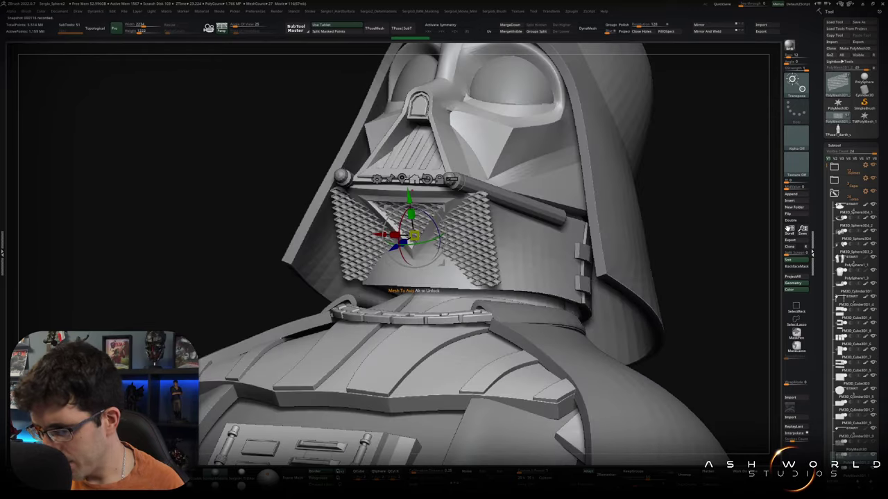
{"action": "right_click_drag", "start_coordinate": [423, 179], "coordinate": [427, 279]}
{"action": "left_click_drag", "start_coordinate": [402, 161], "coordinate": [390, 134], "text": "alt"}
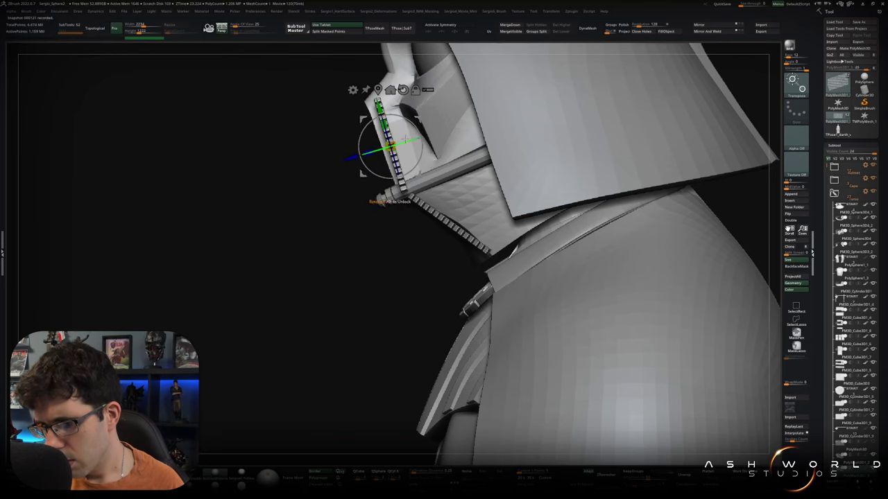
{"action": "right_click_drag", "start_coordinate": [417, 148], "coordinate": [414, 149]}
{"action": "mouse_move", "coordinate": [388, 149]}
{"action": "left_mouse_down"}
{"action": "mouse_move", "coordinate": [399, 129]}
{"action": "mouse_move", "coordinate": [375, 208]}
{"action": "left_mouse_up"}
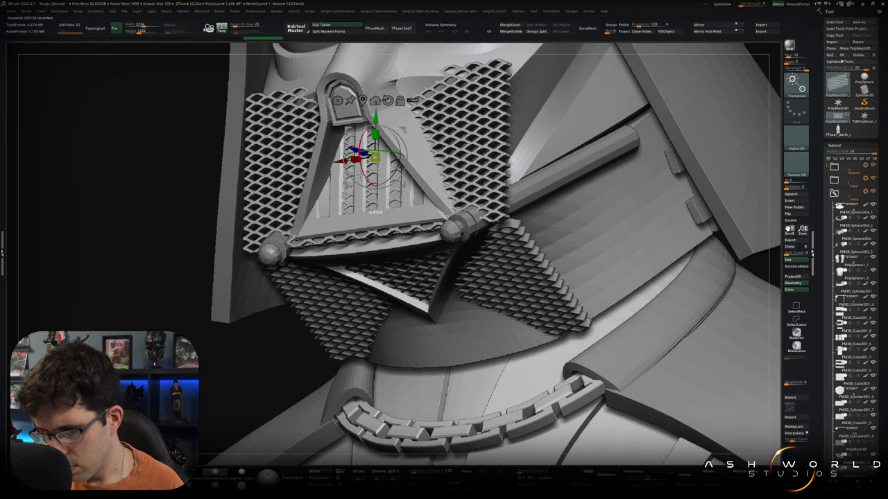
{"action": "left_click_drag", "start_coordinate": [375, 209], "coordinate": [374, 209]}
{"action": "left_click_drag", "start_coordinate": [139, 208], "coordinate": [180, 201]}
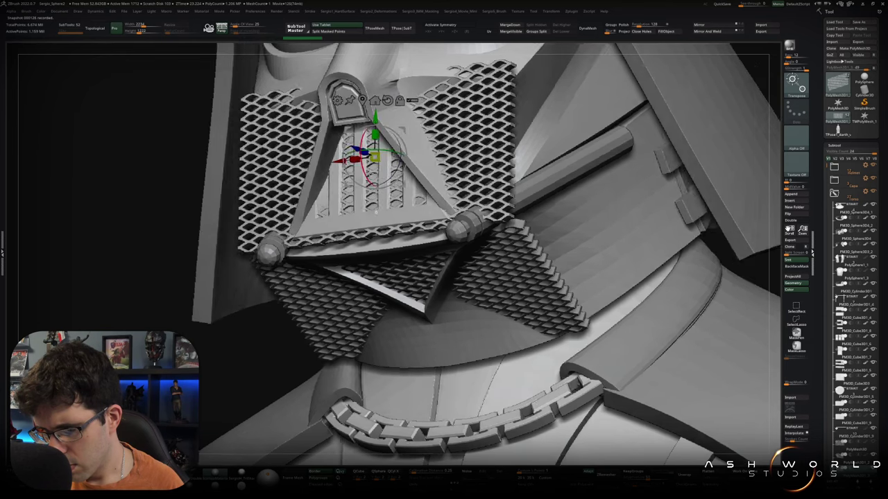
{"action": "left_click_drag", "start_coordinate": [358, 211], "coordinate": [374, 211]}
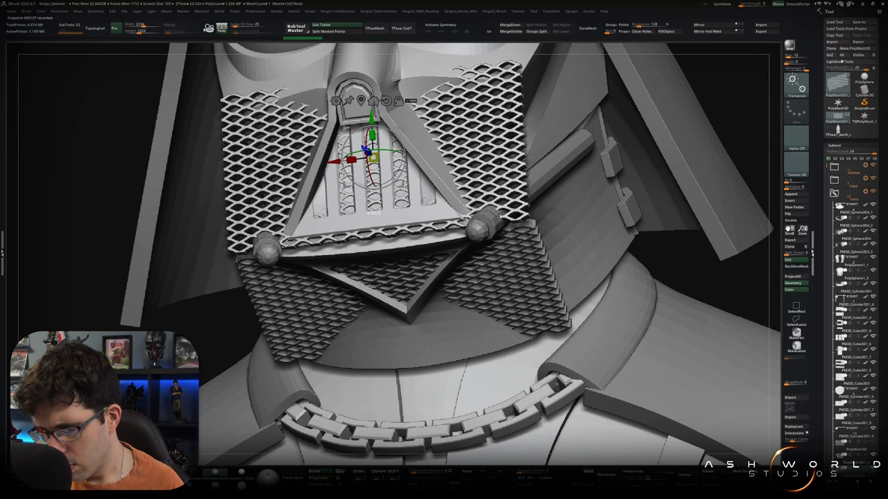
- Shift the mesh behind the mouthpiece slots and check it from a straight front view
{"action": "scroll", "coordinate": [389, 208], "scroll_direction": "up", "scroll_amount": 5}
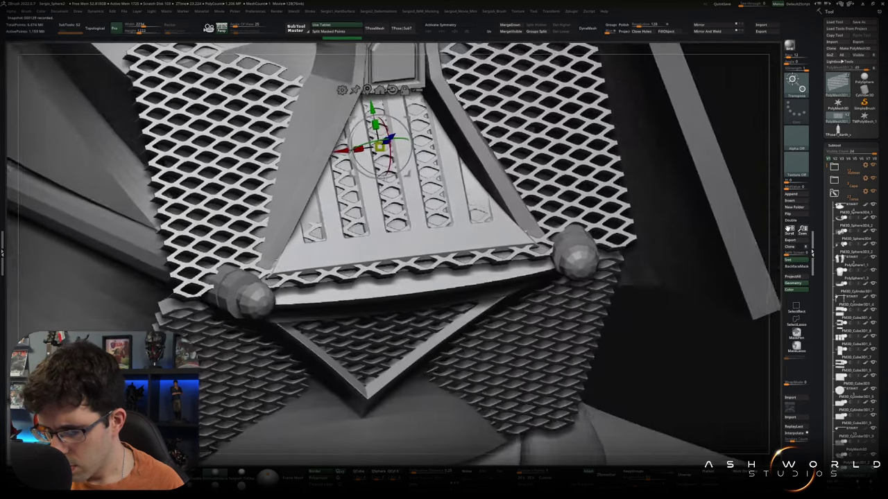
{"action": "left_click_drag", "start_coordinate": [679, 208], "coordinate": [693, 222]}
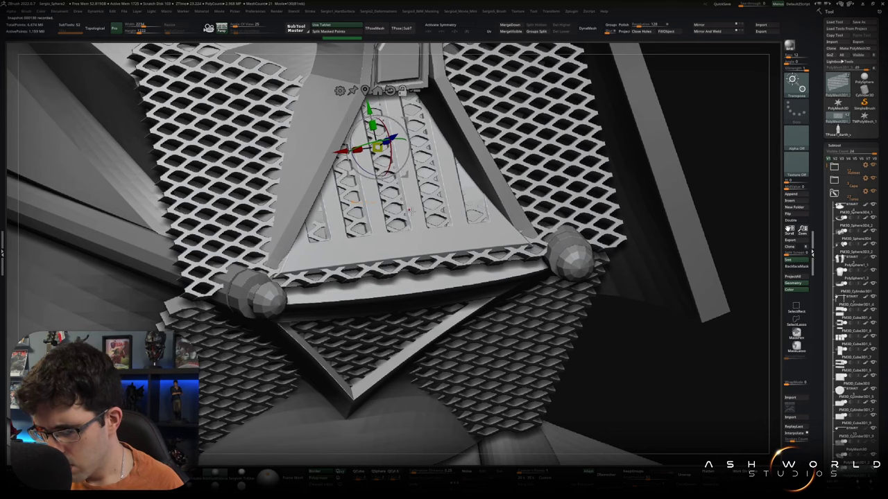
{"action": "left_click_drag", "start_coordinate": [380, 226], "coordinate": [383, 224]}
{"action": "mouse_move", "coordinate": [438, 196]}
{"action": "left_mouse_down"}
{"action": "mouse_move", "coordinate": [362, 203]}
{"action": "mouse_move", "coordinate": [595, 243]}
{"action": "mouse_move", "coordinate": [355, 204]}
{"action": "left_mouse_up"}
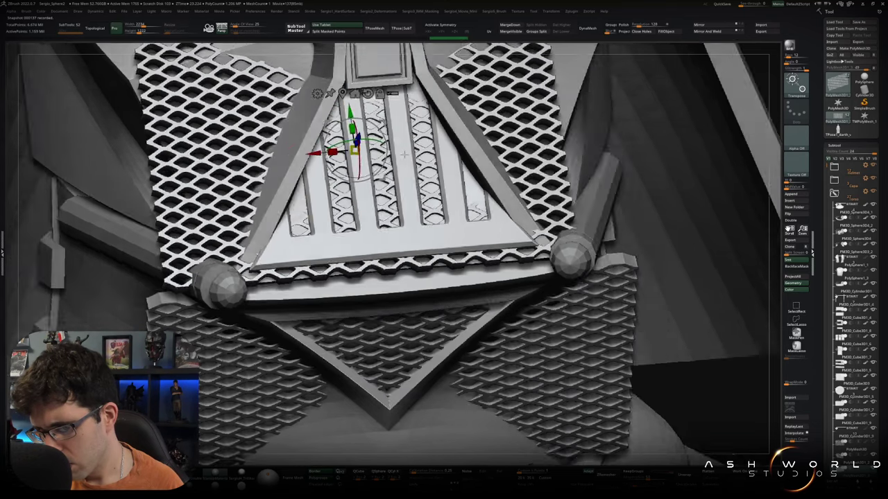
{"action": "left_click_drag", "start_coordinate": [351, 205], "coordinate": [398, 124], "text": "shift"}
{"action": "key", "text": "q"}
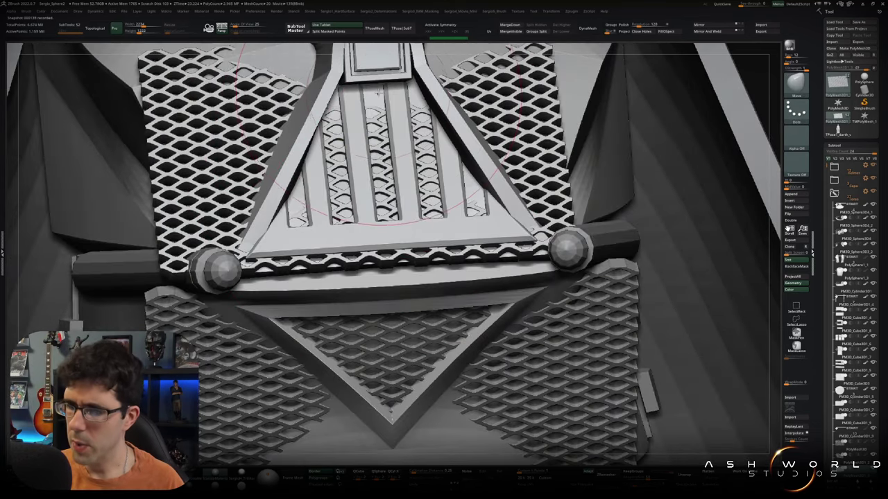
{"action": "key", "text": "s"}
{"action": "left_click_drag", "start_coordinate": [371, 100], "coordinate": [356, 104]}
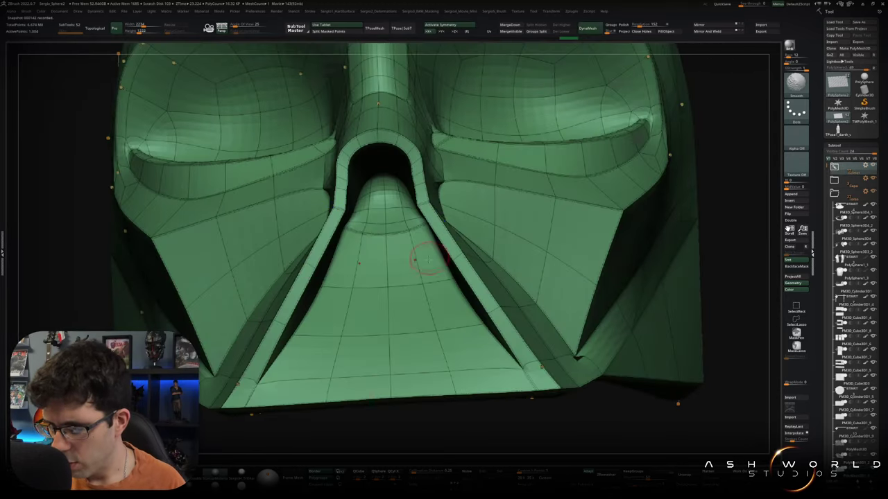
{"action": "key", "text": "ctrl+shift"}
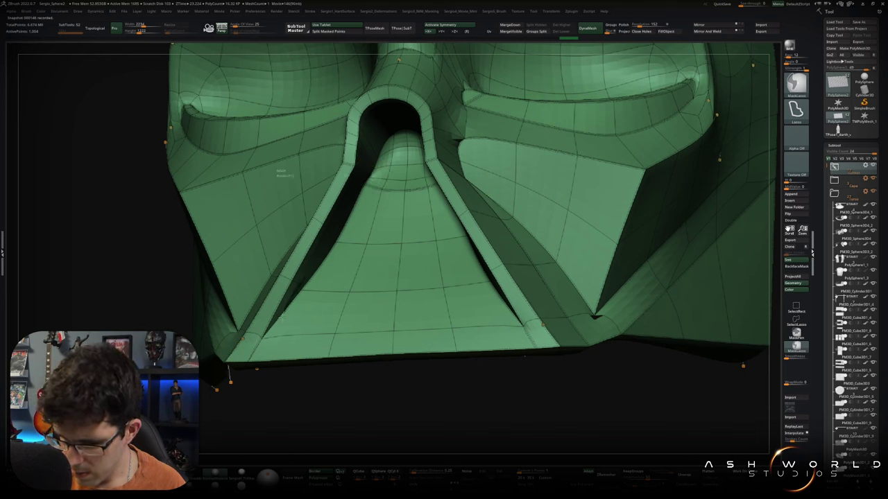
{"action": "left_click_drag", "start_coordinate": [281, 316], "coordinate": [432, 196], "text": "ctrl+shift"}
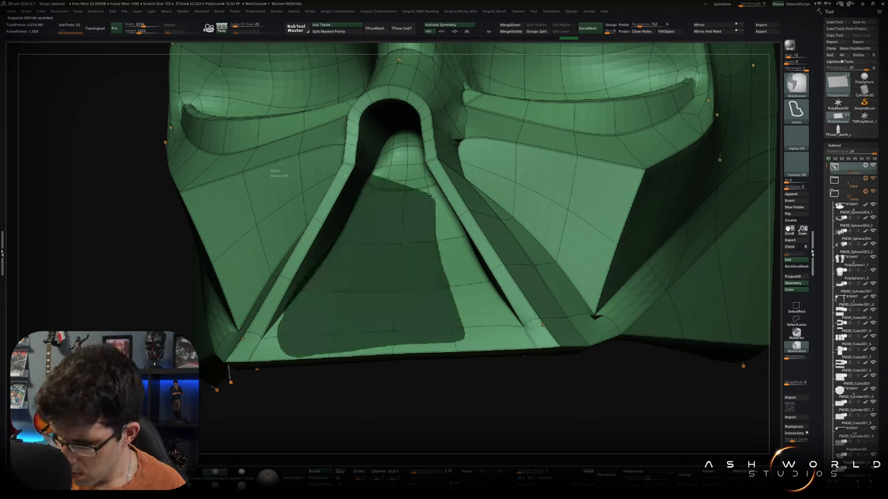
{"action": "left_click_drag", "start_coordinate": [372, 169], "coordinate": [374, 173], "text": "ctrl+shift"}
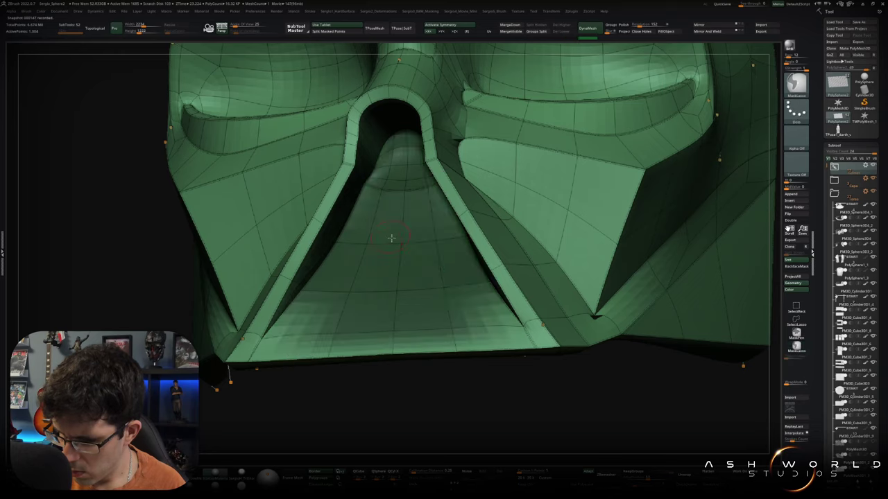
{"action": "right_click_drag", "start_coordinate": [388, 234], "coordinate": [468, 256]}
{"action": "key", "text": "ctrl+shift"}
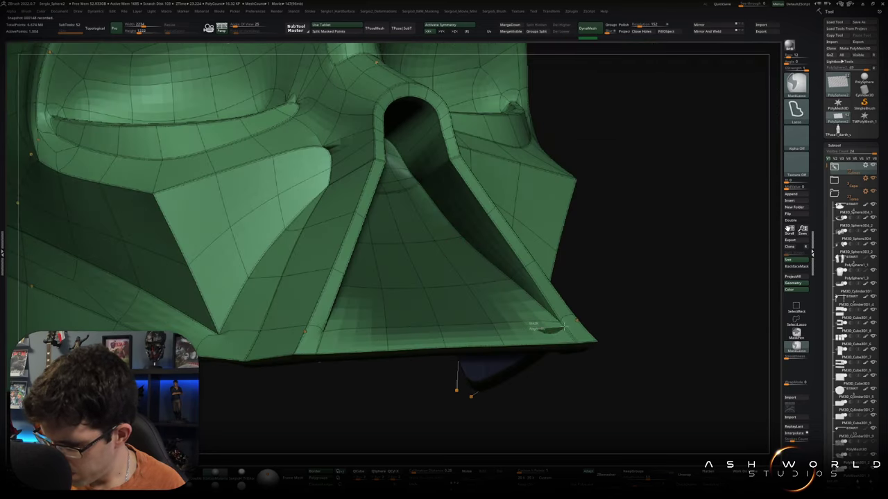
{"action": "left_click_drag", "start_coordinate": [405, 148], "coordinate": [549, 322], "text": "ctrl+shift"}
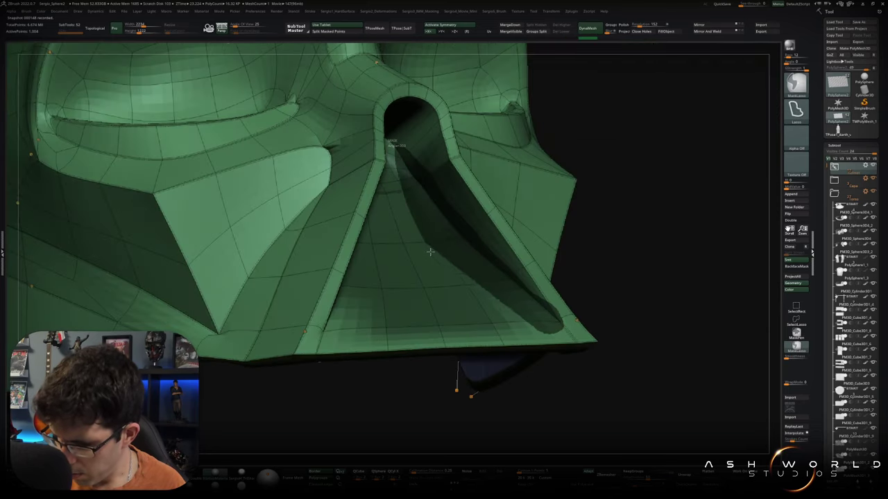
{"action": "right_click_drag", "start_coordinate": [549, 321], "coordinate": [484, 315]}
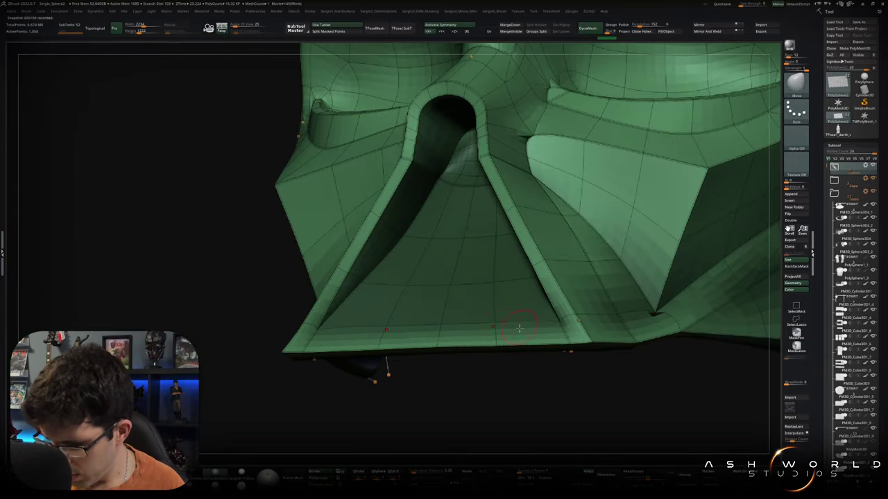
{"action": "mouse_move", "coordinate": [458, 390]}
{"action": "right_mouse_down"}
{"action": "mouse_move", "coordinate": [575, 363]}
{"action": "mouse_move", "coordinate": [406, 284]}
{"action": "right_mouse_up"}
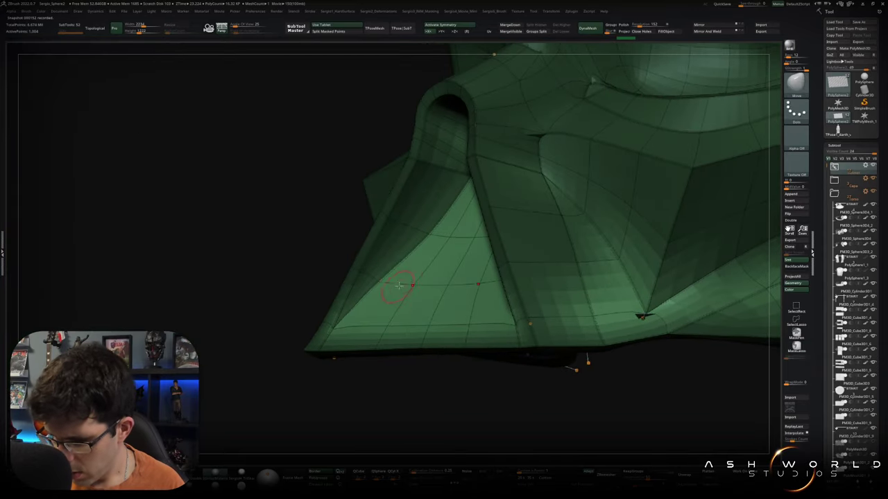
{"action": "key", "text": "ctrl+shift+s"}
{"action": "right_click_drag", "start_coordinate": [388, 291], "coordinate": [395, 291]}
{"action": "right_click_drag", "start_coordinate": [409, 221], "coordinate": [417, 186]}
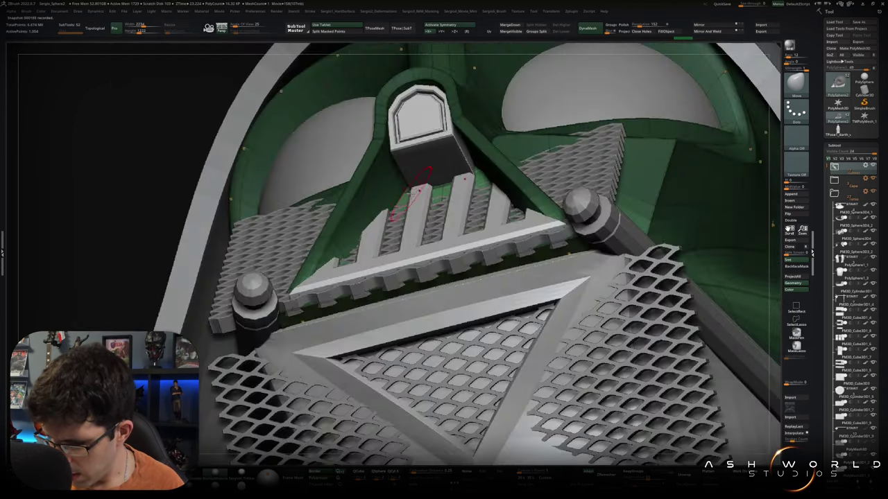
{"action": "right_click_drag", "start_coordinate": [438, 214], "coordinate": [402, 186]}
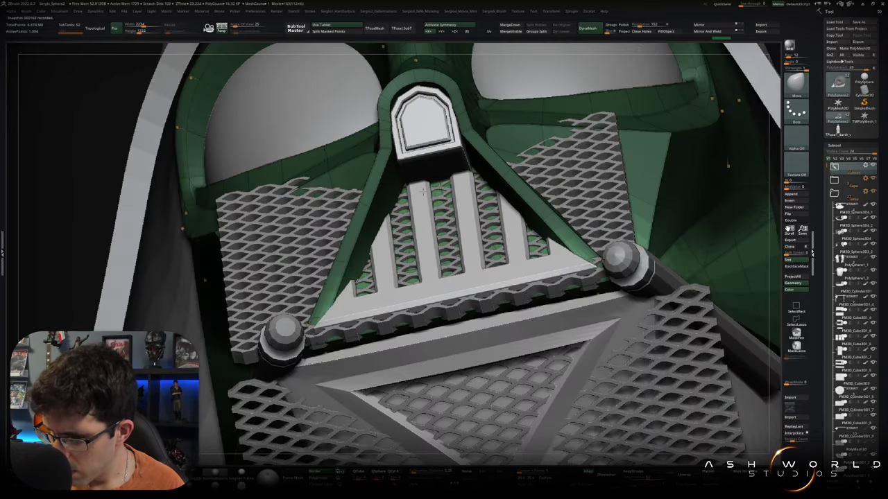
{"action": "mouse_move", "coordinate": [436, 188]}
{"action": "right_mouse_down"}
{"action": "mouse_move", "coordinate": [458, 195]}
{"action": "mouse_move", "coordinate": [416, 191]}
{"action": "mouse_move", "coordinate": [436, 200]}
{"action": "mouse_move", "coordinate": [422, 224]}
{"action": "mouse_move", "coordinate": [397, 152]}
{"action": "mouse_move", "coordinate": [397, 179]}
{"action": "mouse_move", "coordinate": [429, 179]}
{"action": "right_mouse_up"}
{"action": "left_click", "coordinate": [401, 157], "text": "alt"}
- Isolate the arched nose piece and set ZModeler to insert edge loops
{"action": "mouse_move", "coordinate": [396, 149]}
{"action": "right_mouse_down"}
{"action": "mouse_move", "coordinate": [426, 185]}
{"action": "mouse_move", "coordinate": [396, 254]}
{"action": "mouse_move", "coordinate": [400, 173]}
{"action": "right_mouse_up"}
{"action": "left_click", "coordinate": [399, 156], "text": "ctrl+shift"}
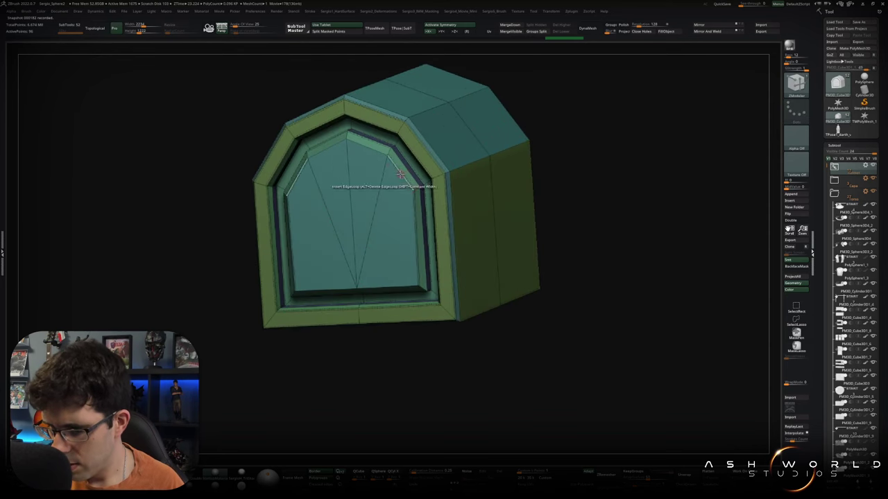
{"action": "key", "text": "space"}
{"action": "left_click", "coordinate": [406, 167]}
{"action": "right_click_drag", "start_coordinate": [402, 170], "coordinate": [427, 153]}
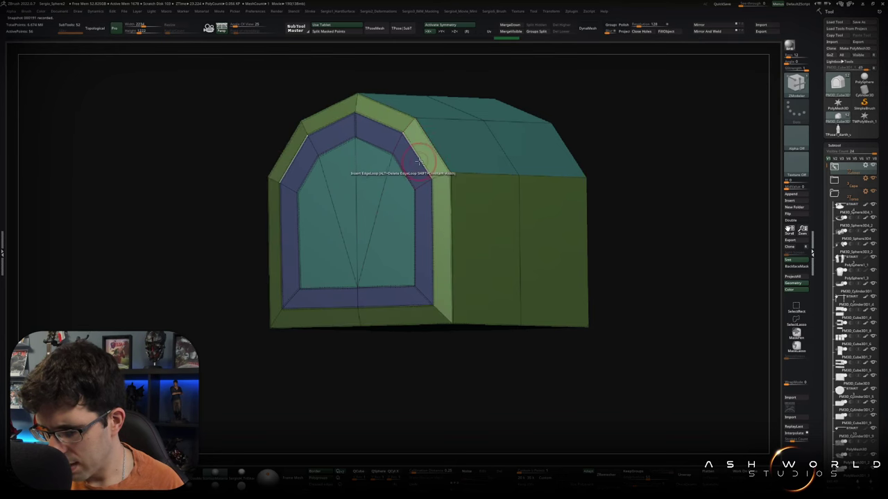
{"action": "right_click_drag", "start_coordinate": [419, 164], "coordinate": [408, 167]}
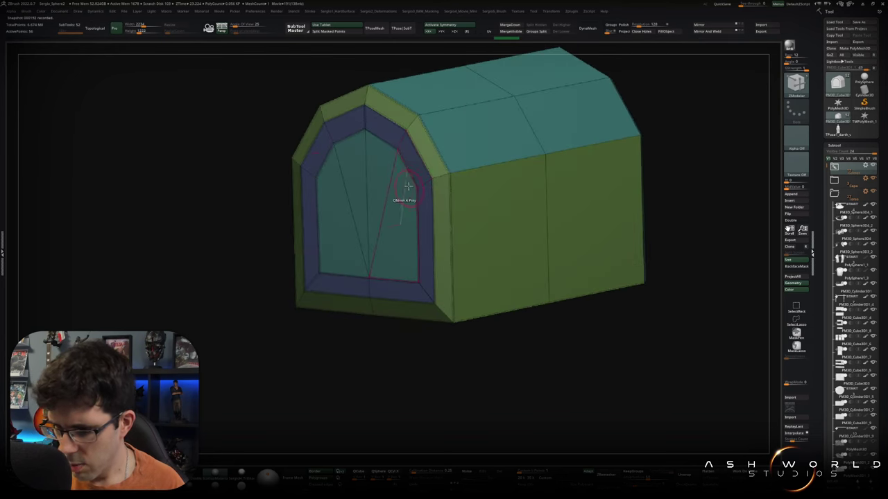
- Hide, then restore, the outer shell around the arched window, turning the arch to another side
{"action": "left_click", "coordinate": [404, 176], "text": "ctrl+shift"}
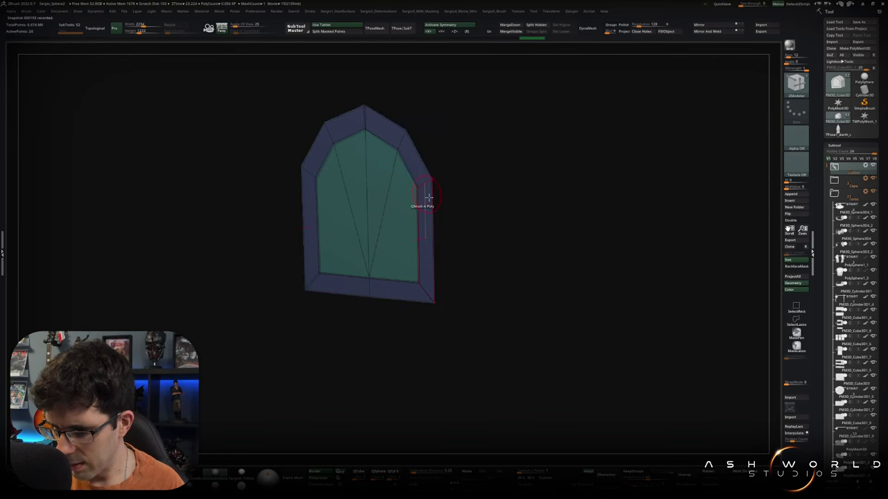
{"action": "left_click", "coordinate": [464, 249], "text": "ctrl+shift"}
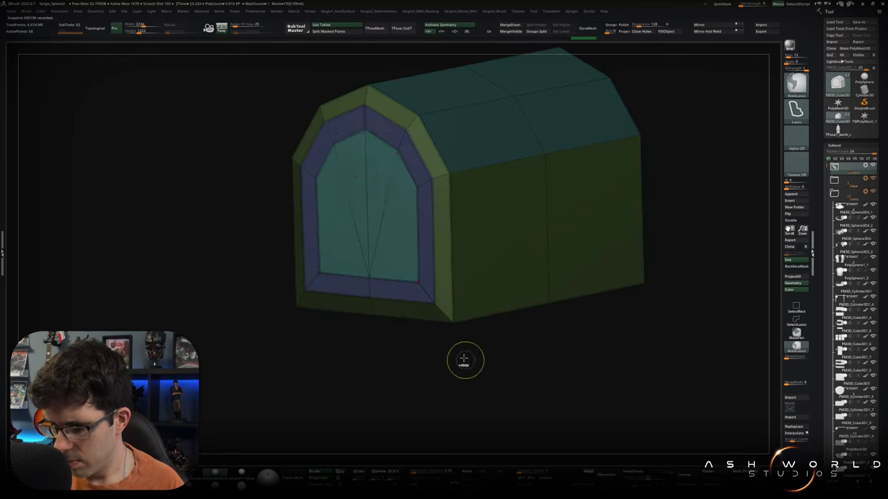
{"action": "key", "text": "w"}
{"action": "mouse_move", "coordinate": [393, 183]}
{"action": "left_mouse_down"}
{"action": "mouse_move", "coordinate": [389, 197]}
{"action": "mouse_move", "coordinate": [428, 195]}
{"action": "mouse_move", "coordinate": [371, 174]}
{"action": "mouse_move", "coordinate": [367, 194]}
{"action": "mouse_move", "coordinate": [390, 143]}
{"action": "left_mouse_up"}
{"action": "key", "text": "q"}
{"action": "key", "text": "space"}
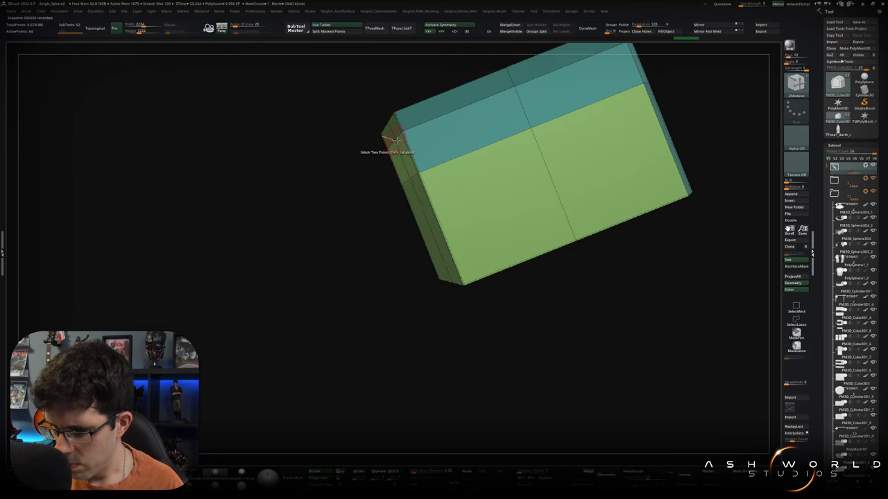
- Mask two edge loops and nudge the unmasked front end slightly left with Transpose
{"action": "left_click_drag", "start_coordinate": [392, 140], "coordinate": [403, 163]}
{"action": "key", "text": "space"}
{"action": "left_click", "coordinate": [398, 191]}
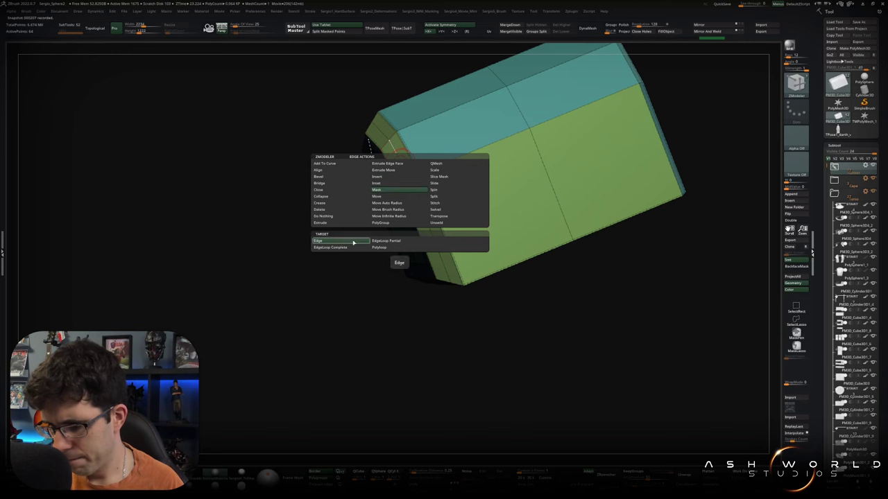
{"action": "left_click", "coordinate": [353, 248]}
{"action": "left_click", "coordinate": [376, 182]}
{"action": "key", "text": "w"}
{"action": "key", "text": "ctrl+i"}
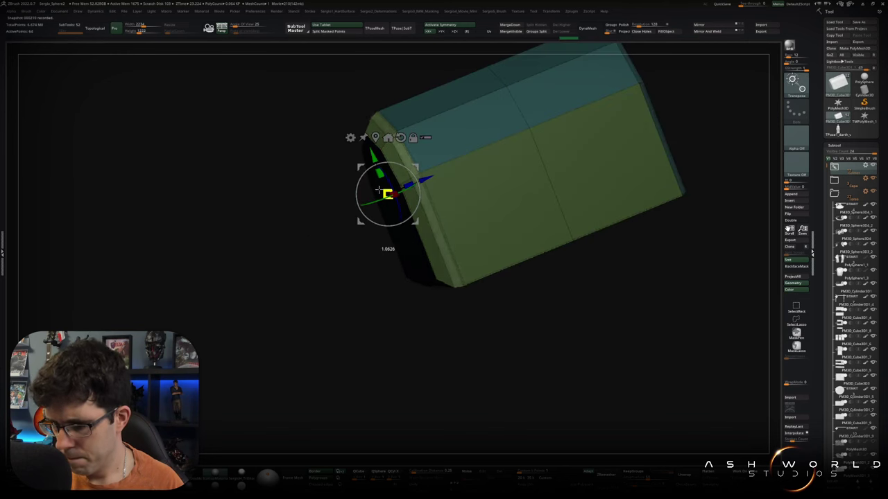
{"action": "left_click_drag", "start_coordinate": [424, 179], "coordinate": [421, 181]}
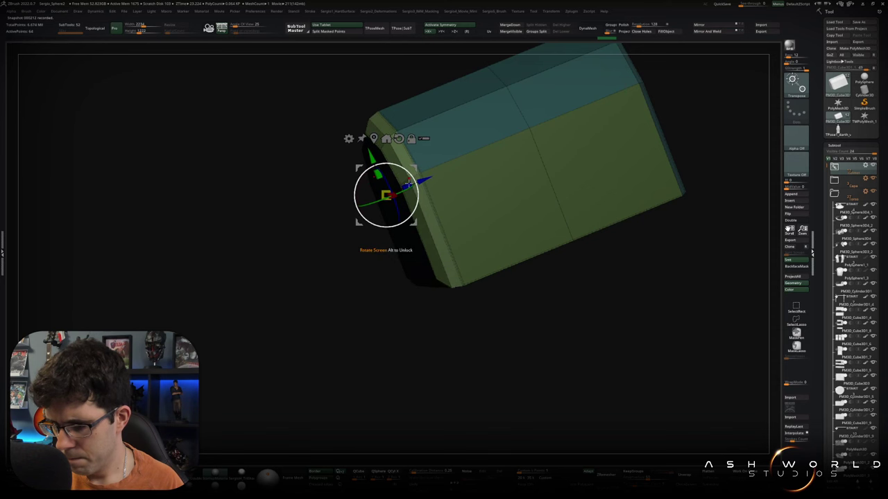
{"action": "key", "text": "q"}
- Clear the mask and remove all creases from the block with UnCreaseAll
{"action": "mouse_move", "coordinate": [396, 192]}
{"action": "left_mouse_down"}
{"action": "mouse_move", "coordinate": [448, 178]}
{"action": "mouse_move", "coordinate": [469, 257]}
{"action": "left_mouse_up"}
{"action": "left_click", "coordinate": [483, 322], "text": "ctrl"}
{"action": "mouse_move", "coordinate": [483, 321]}
{"action": "left_mouse_down"}
{"action": "mouse_move", "coordinate": [486, 271]}
{"action": "mouse_move", "coordinate": [372, 252]}
{"action": "mouse_move", "coordinate": [416, 242]}
{"action": "mouse_move", "coordinate": [370, 298]}
{"action": "mouse_move", "coordinate": [370, 342]}
{"action": "mouse_move", "coordinate": [446, 303]}
{"action": "mouse_move", "coordinate": [457, 340]}
{"action": "mouse_move", "coordinate": [485, 246]}
{"action": "left_mouse_up"}
{"action": "left_click", "coordinate": [466, 284], "text": "ctrl"}
{"action": "key", "text": "space"}
{"action": "left_click", "coordinate": [514, 204]}
- Crease complete edge loops and preview the block with smooth subdivision
{"action": "mouse_move", "coordinate": [458, 277]}
{"action": "left_mouse_down"}
{"action": "mouse_move", "coordinate": [361, 249]}
{"action": "mouse_move", "coordinate": [396, 327]}
{"action": "left_mouse_up"}
{"action": "key", "text": "space"}
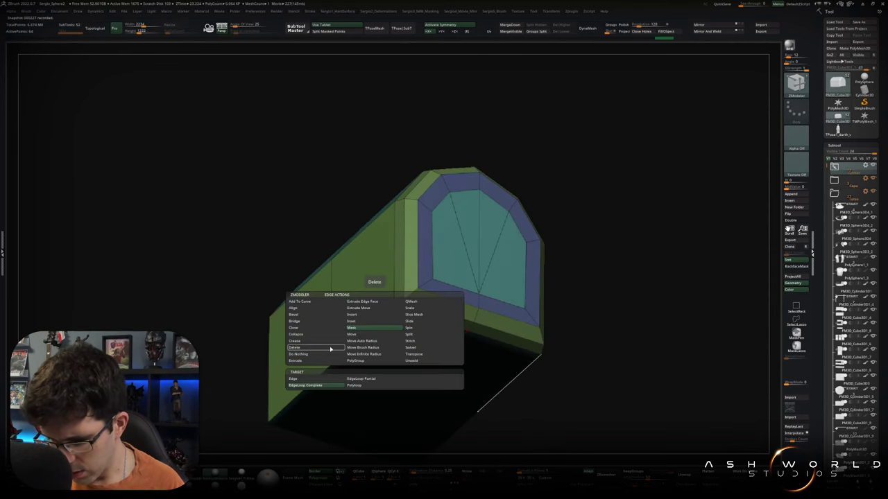
{"action": "left_click", "coordinate": [309, 380]}
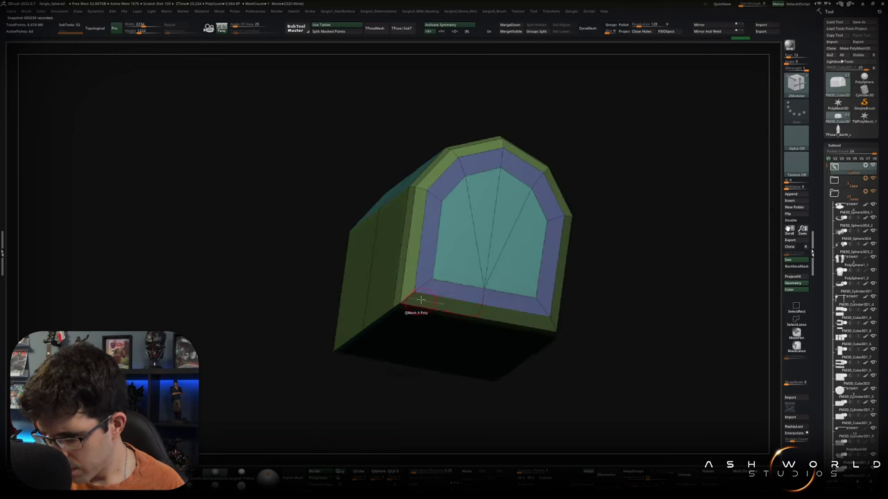
{"action": "right_click_drag", "start_coordinate": [426, 280], "coordinate": [485, 312]}
{"action": "key", "text": "d"}
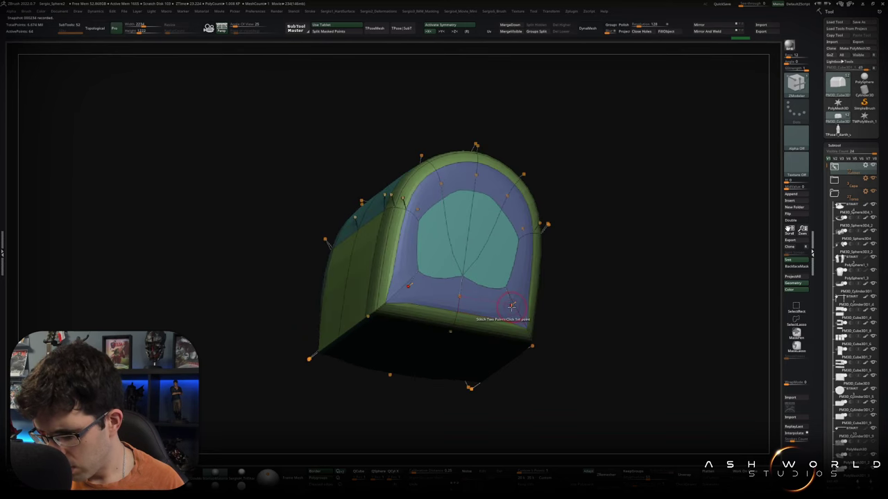
{"action": "right_click_drag", "start_coordinate": [510, 316], "coordinate": [475, 337]}
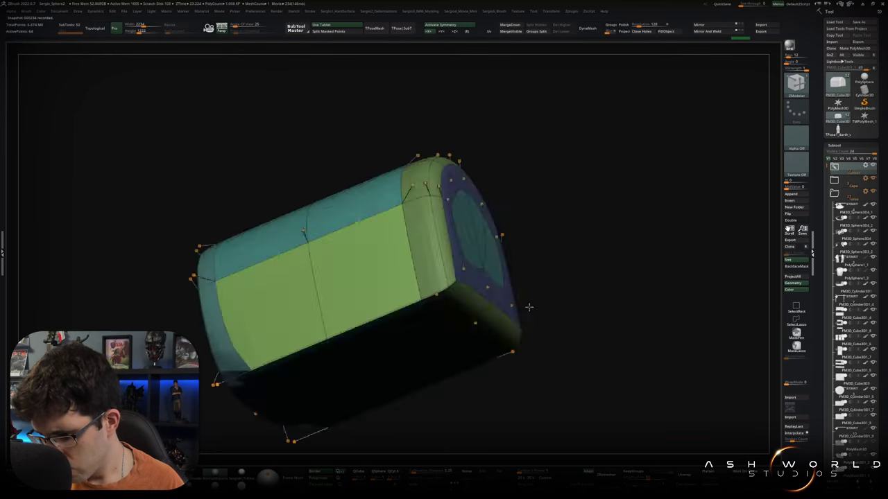
{"action": "key", "text": "shift+f"}
{"action": "key", "text": "shift+d"}
{"action": "mouse_move", "coordinate": [368, 365]}
{"action": "right_mouse_down"}
{"action": "mouse_move", "coordinate": [455, 307]}
{"action": "mouse_move", "coordinate": [415, 287]}
{"action": "mouse_move", "coordinate": [389, 292]}
{"action": "mouse_move", "coordinate": [382, 312]}
{"action": "mouse_move", "coordinate": [368, 301]}
{"action": "mouse_move", "coordinate": [383, 298]}
{"action": "mouse_move", "coordinate": [377, 283]}
{"action": "right_mouse_up"}
{"action": "key", "text": "shift+f"}
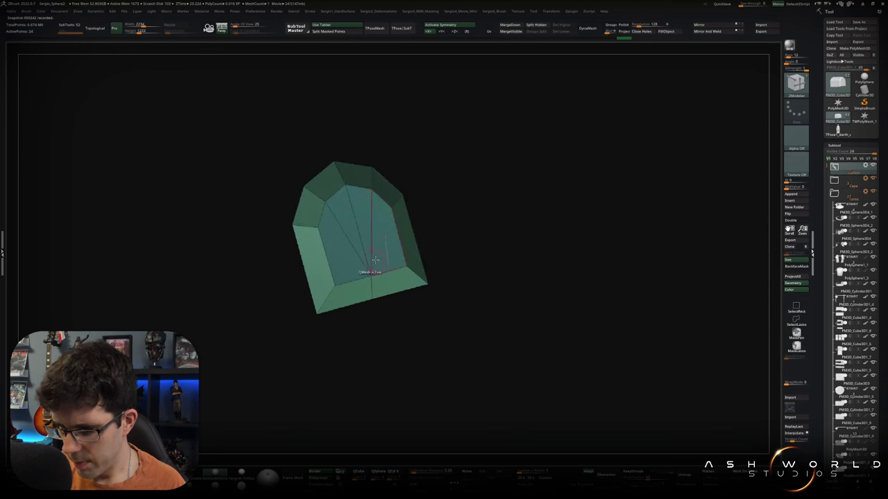
- Extrude a new block out from a polygon with QMesh and crease its edges
{"action": "mouse_move", "coordinate": [425, 257]}
{"action": "left_mouse_down"}
{"action": "mouse_move", "coordinate": [374, 256]}
{"action": "mouse_move", "coordinate": [375, 223]}
{"action": "left_mouse_up"}
{"action": "key", "text": "space"}
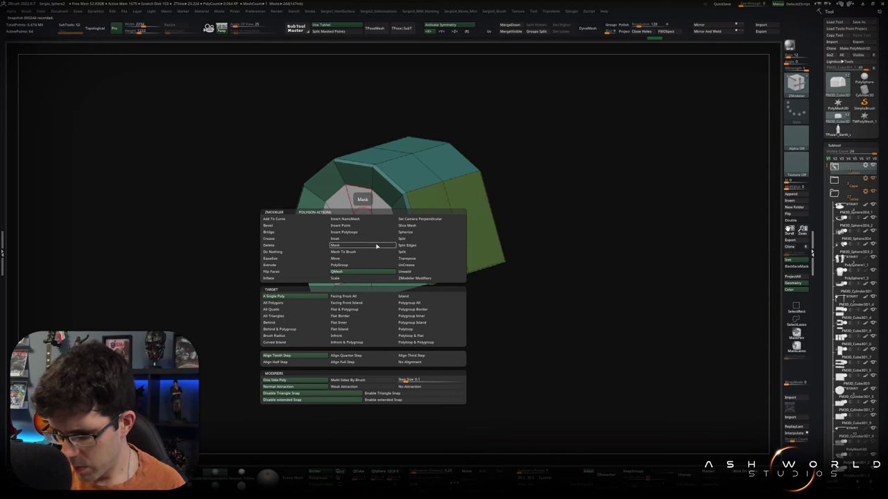
{"action": "left_click", "coordinate": [375, 261]}
{"action": "mouse_move", "coordinate": [375, 261]}
{"action": "right_mouse_down"}
{"action": "mouse_move", "coordinate": [343, 243]}
{"action": "mouse_move", "coordinate": [435, 288]}
{"action": "right_mouse_up"}
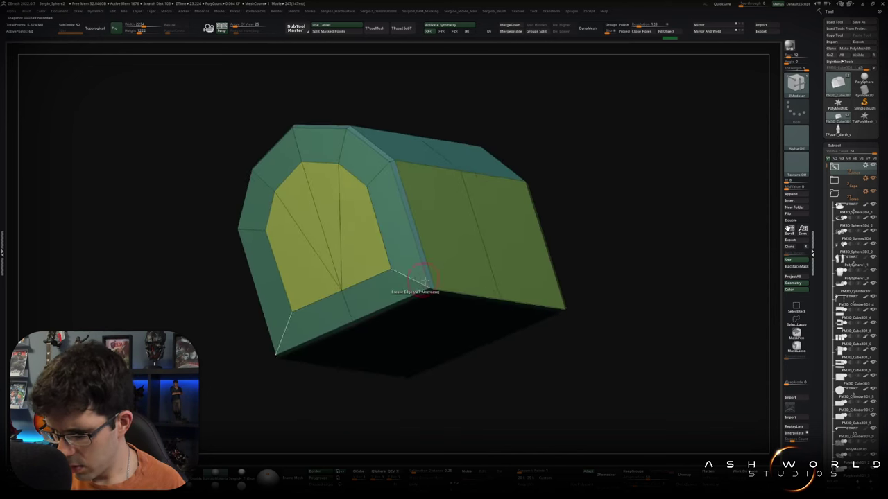
{"action": "key", "text": "space"}
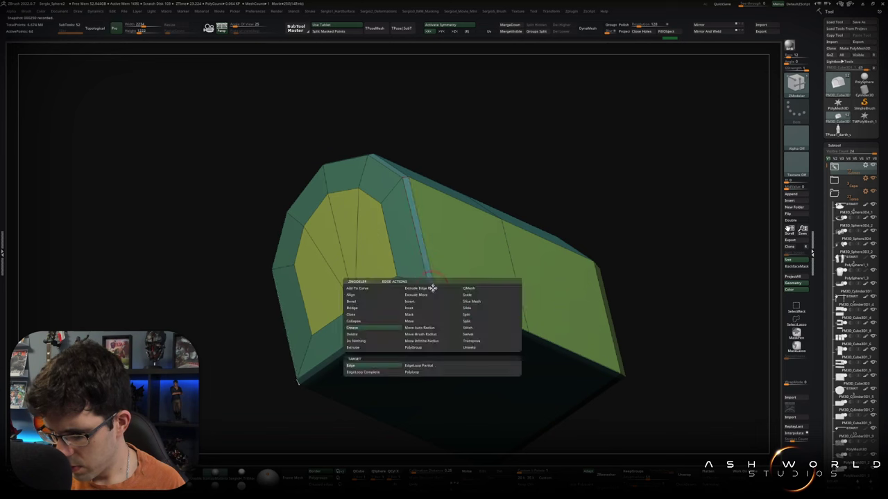
{"action": "left_click", "coordinate": [419, 297]}
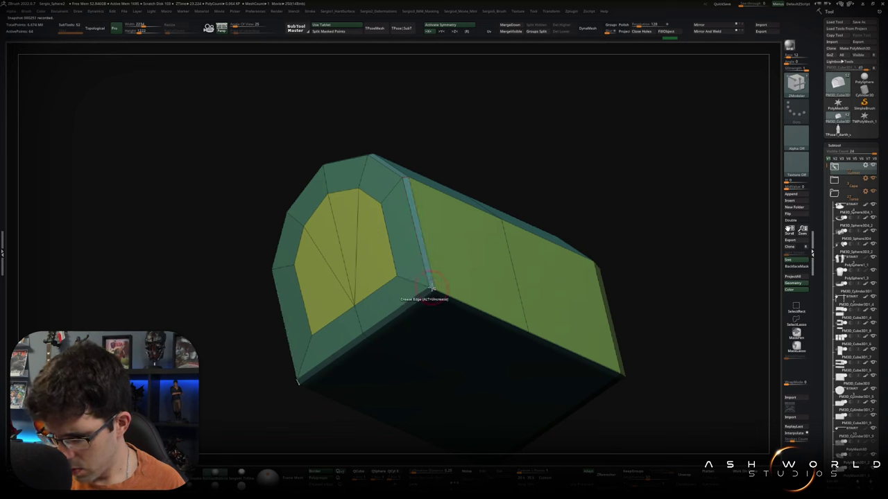
{"action": "key", "text": "space"}
{"action": "left_click", "coordinate": [379, 356]}
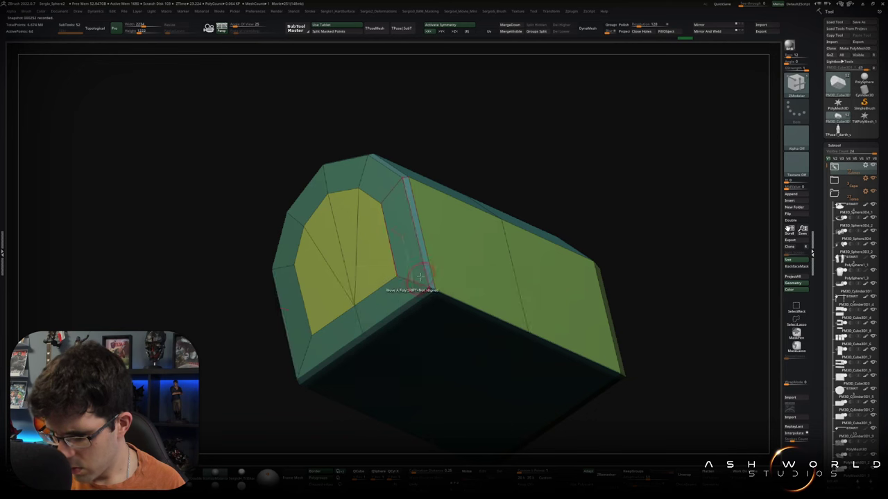
- Insert an edge loop near the arch end and preview the smoothed result
{"action": "right_click_drag", "start_coordinate": [430, 262], "coordinate": [489, 272]}
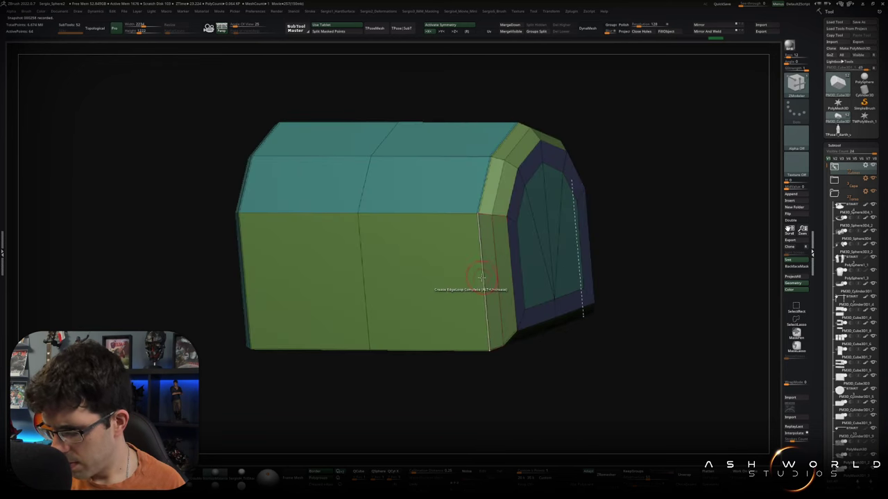
{"action": "right_click_drag", "start_coordinate": [482, 287], "coordinate": [485, 277]}
{"action": "key", "text": "space"}
{"action": "left_click", "coordinate": [476, 210]}
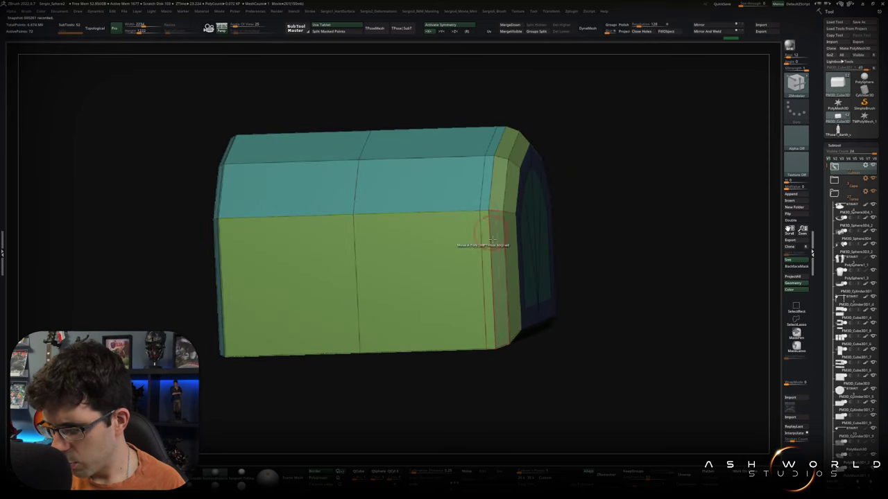
{"action": "key", "text": "d"}
{"action": "key", "text": "shift+f"}
{"action": "mouse_move", "coordinate": [491, 240]}
{"action": "right_mouse_down"}
{"action": "mouse_move", "coordinate": [568, 263]}
{"action": "mouse_move", "coordinate": [483, 297]}
{"action": "mouse_move", "coordinate": [498, 265]}
{"action": "right_mouse_up"}
- Check the nose block in place on the helmet, then isolate it again
{"action": "left_click", "coordinate": [505, 298], "text": "ctrl+shift"}
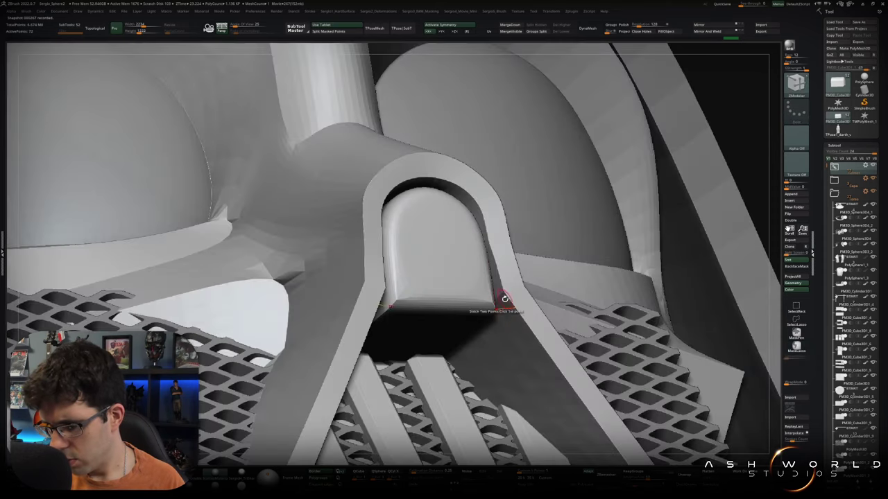
{"action": "mouse_move", "coordinate": [491, 307]}
{"action": "right_mouse_down"}
{"action": "mouse_move", "coordinate": [444, 305]}
{"action": "mouse_move", "coordinate": [412, 286]}
{"action": "mouse_move", "coordinate": [476, 271]}
{"action": "mouse_move", "coordinate": [452, 282]}
{"action": "mouse_move", "coordinate": [454, 252]}
{"action": "right_mouse_up"}
{"action": "left_click", "coordinate": [409, 304], "text": "ctrl+shift"}
{"action": "key", "text": "shift+f"}
{"action": "key", "text": "shift+d"}
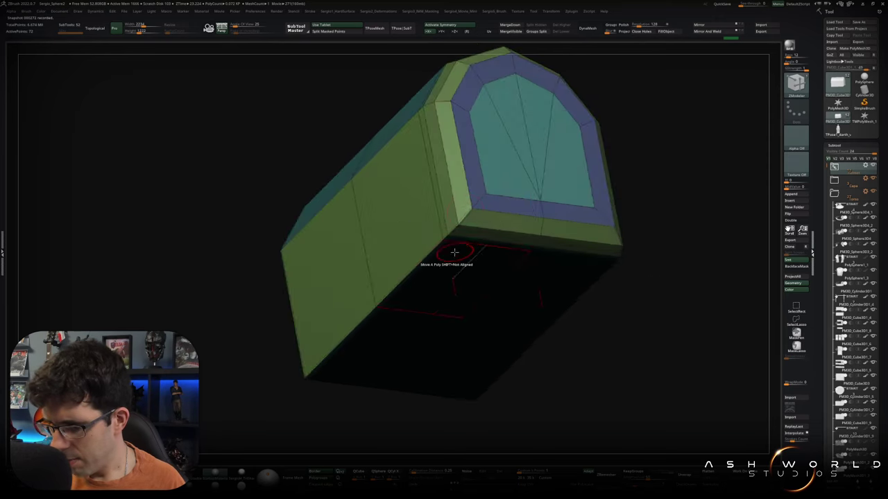
- Delete the end cap polygons to open up the arch face
{"action": "right_click_drag", "start_coordinate": [367, 323], "coordinate": [475, 217]}
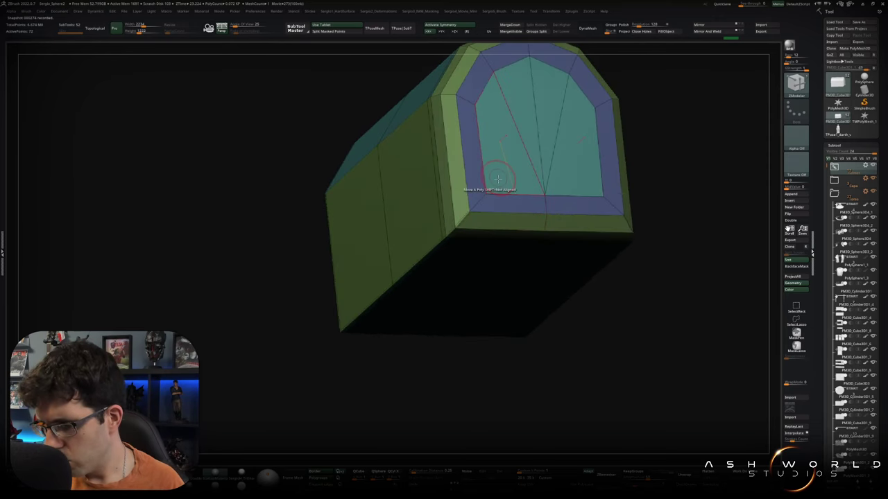
{"action": "key", "text": "space"}
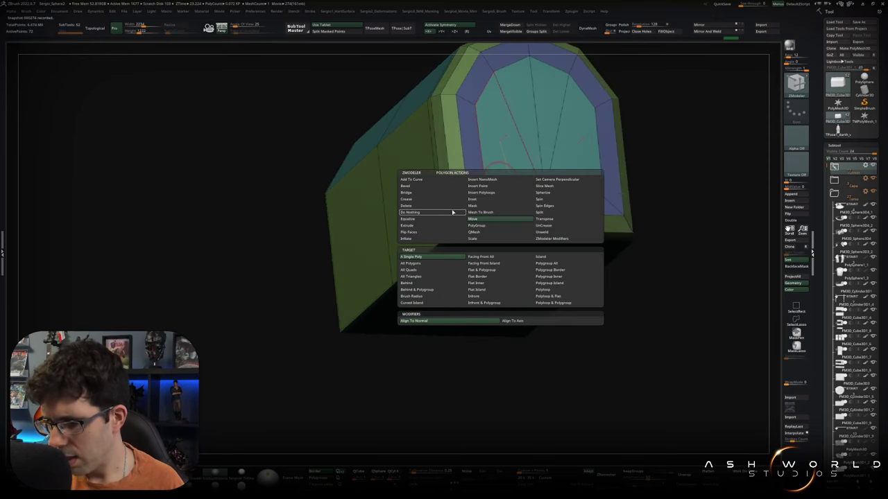
{"action": "key", "text": "space"}
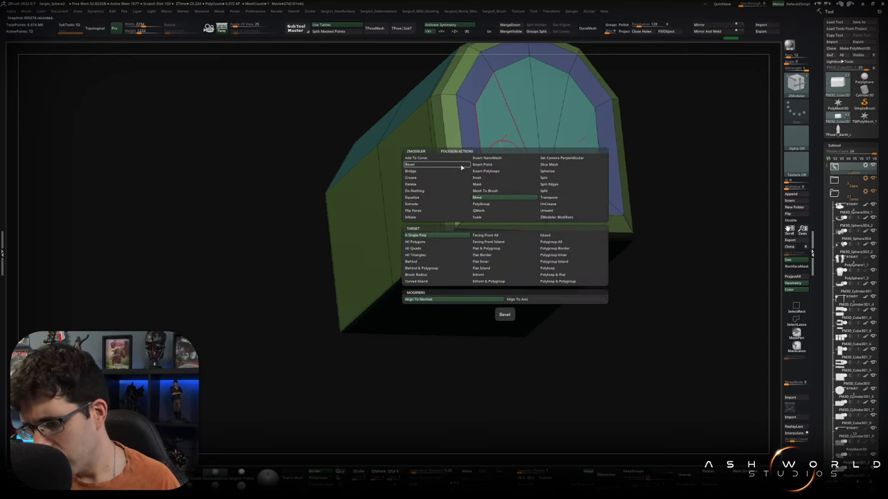
{"action": "left_click", "coordinate": [453, 179]}
{"action": "mouse_move", "coordinate": [502, 152]}
{"action": "right_mouse_down"}
{"action": "mouse_move", "coordinate": [254, 297]}
{"action": "mouse_move", "coordinate": [370, 274]}
{"action": "mouse_move", "coordinate": [377, 263]}
{"action": "right_mouse_up"}
{"action": "left_click", "coordinate": [254, 296]}
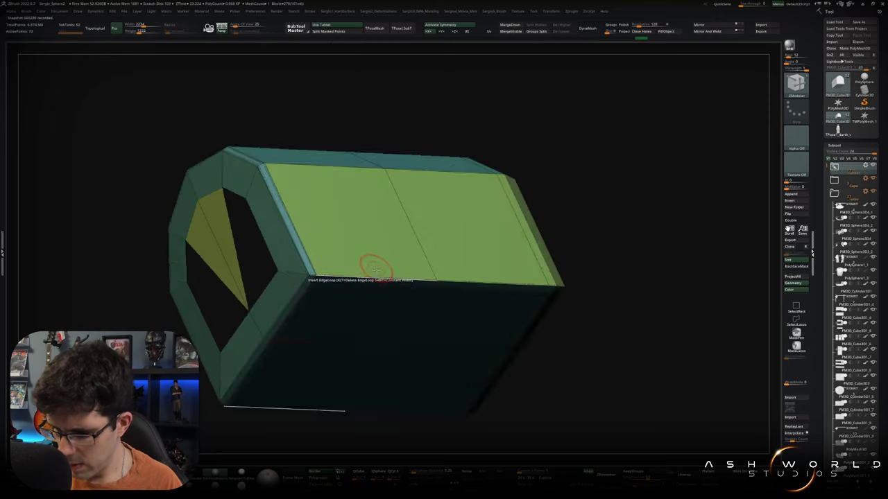
- Stitch points across the open end and delete the triangle inside the opening
{"action": "key", "text": "space"}
{"action": "left_click", "coordinate": [328, 301]}
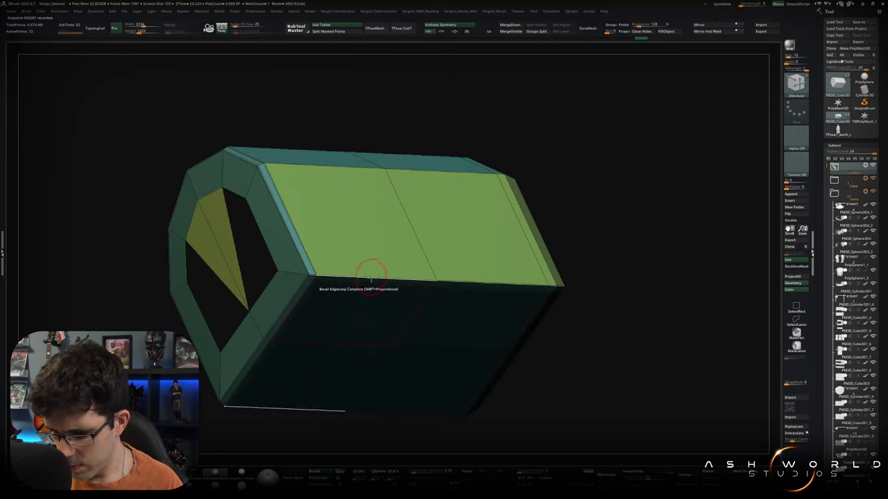
{"action": "mouse_move", "coordinate": [387, 279]}
{"action": "right_mouse_down"}
{"action": "mouse_move", "coordinate": [553, 291]}
{"action": "mouse_move", "coordinate": [501, 229]}
{"action": "right_mouse_up"}
{"action": "key", "text": "space"}
{"action": "left_click", "coordinate": [520, 219]}
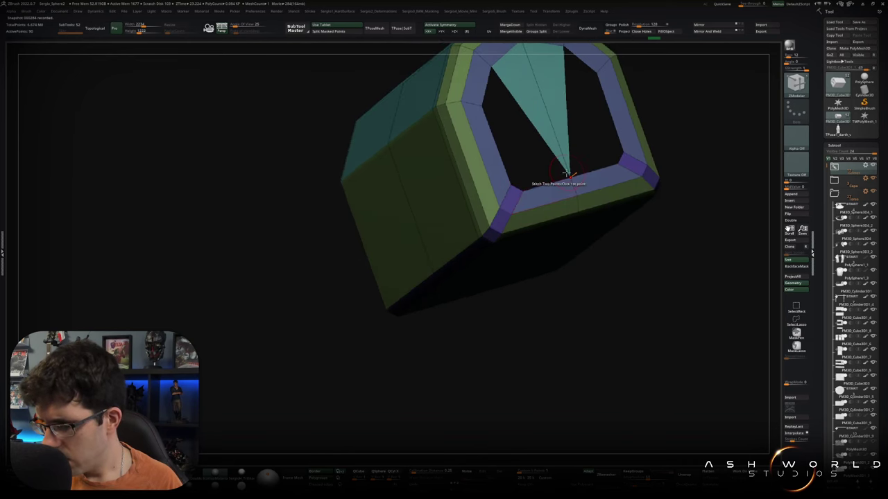
{"action": "right_click_drag", "start_coordinate": [567, 173], "coordinate": [503, 246]}
{"action": "left_click", "coordinate": [467, 177]}
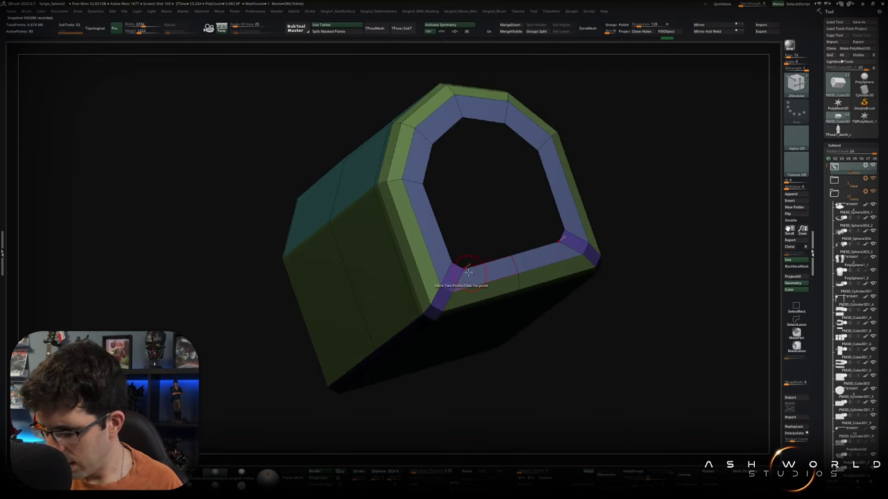
- Extrude the bottom inner edge upward to close the hole
{"action": "key", "text": "space"}
{"action": "left_click", "coordinate": [423, 323]}
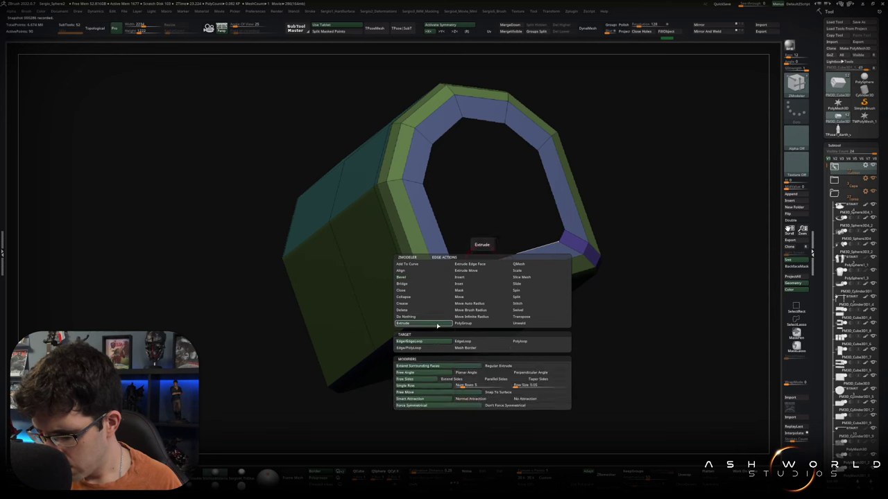
{"action": "left_click", "coordinate": [423, 368]}
{"action": "left_click_drag", "start_coordinate": [483, 264], "coordinate": [459, 213]}
{"action": "key", "text": "ctrl+z"}
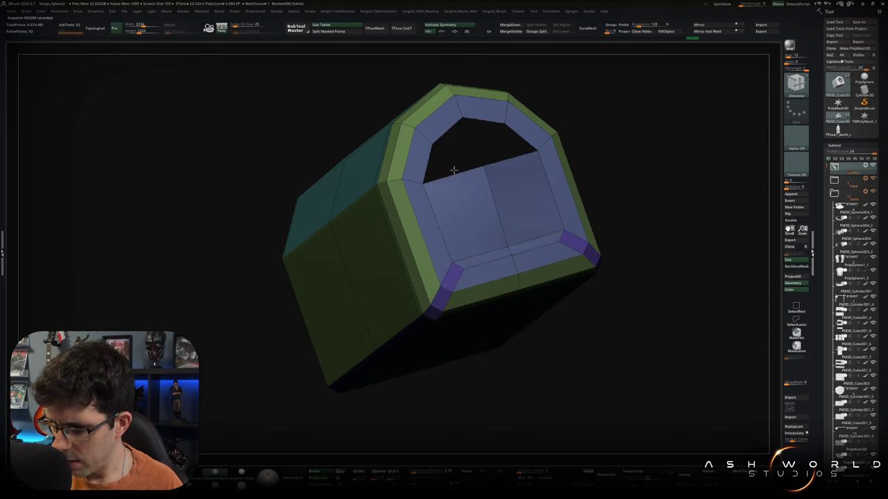
{"action": "left_click_drag", "start_coordinate": [452, 170], "coordinate": [466, 122]}
- Delete the yellow triangle in the opening and extrude a face up from its bottom edge
{"action": "mouse_move", "coordinate": [431, 72]}
{"action": "left_mouse_down"}
{"action": "mouse_move", "coordinate": [459, 255]}
{"action": "mouse_move", "coordinate": [312, 298]}
{"action": "left_mouse_up"}
{"action": "left_click", "coordinate": [310, 300]}
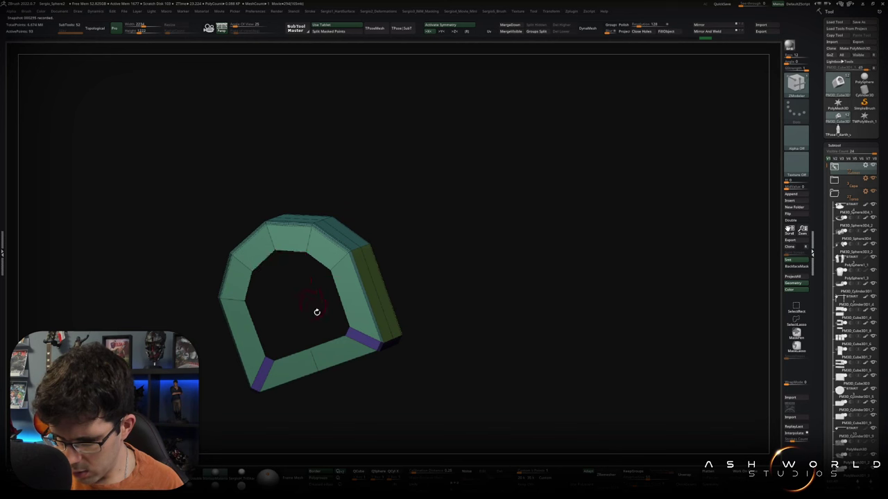
{"action": "mouse_move", "coordinate": [316, 344]}
{"action": "left_mouse_down"}
{"action": "mouse_move", "coordinate": [313, 285]}
{"action": "mouse_move", "coordinate": [297, 267]}
{"action": "left_mouse_up"}
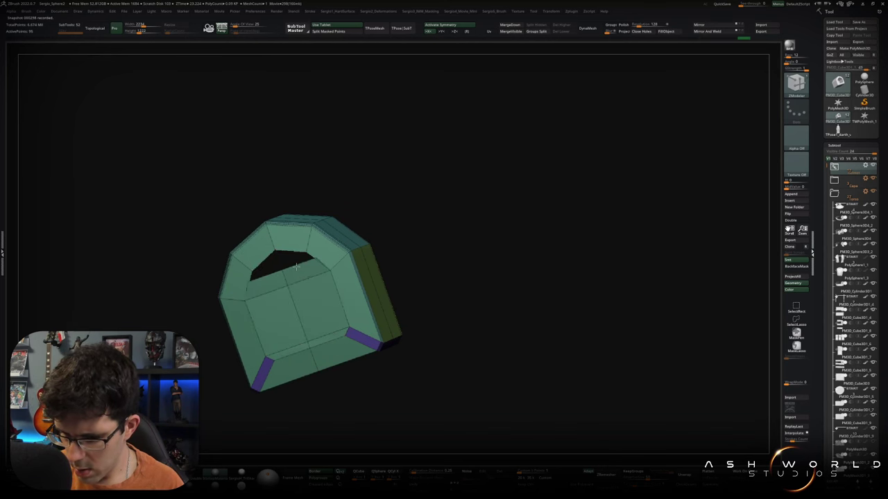
{"action": "key", "text": "space"}
{"action": "left_click", "coordinate": [284, 265]}
- Fill the tunnel's open end shut and preview the grey shape without polyframes
{"action": "right_click_drag", "start_coordinate": [281, 248], "coordinate": [463, 238]}
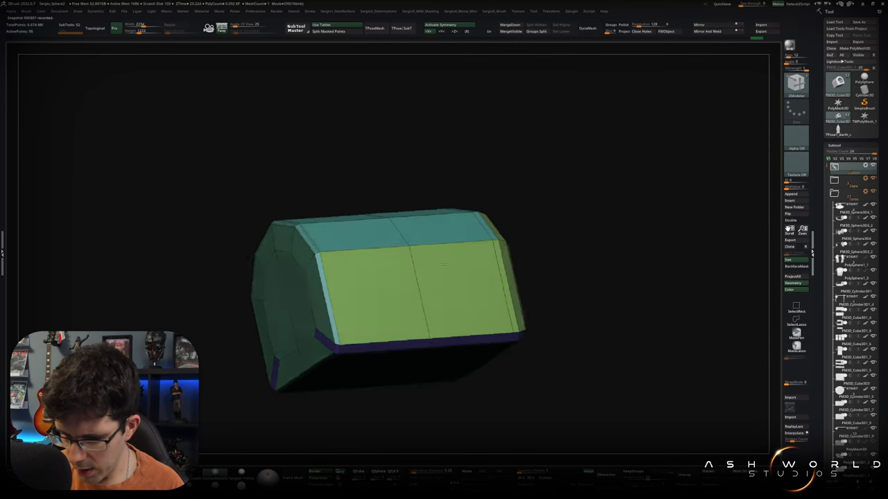
{"action": "left_click", "coordinate": [464, 237]}
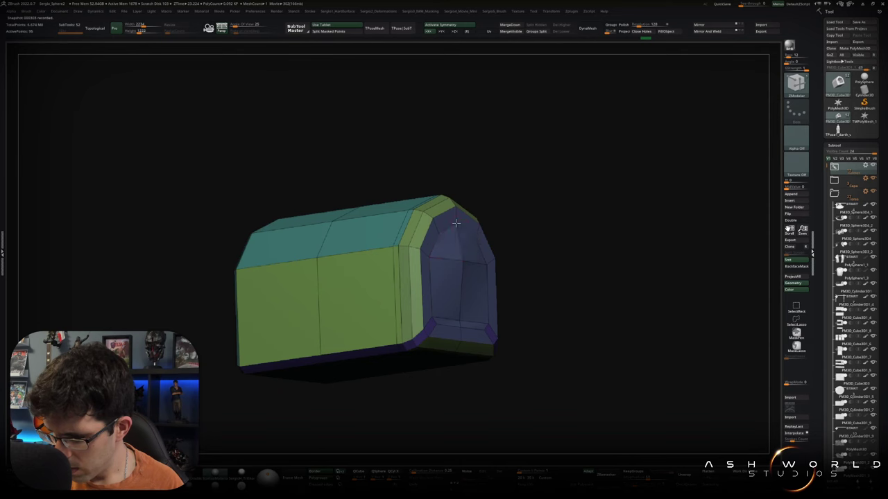
{"action": "right_click_drag", "start_coordinate": [464, 239], "coordinate": [462, 262]}
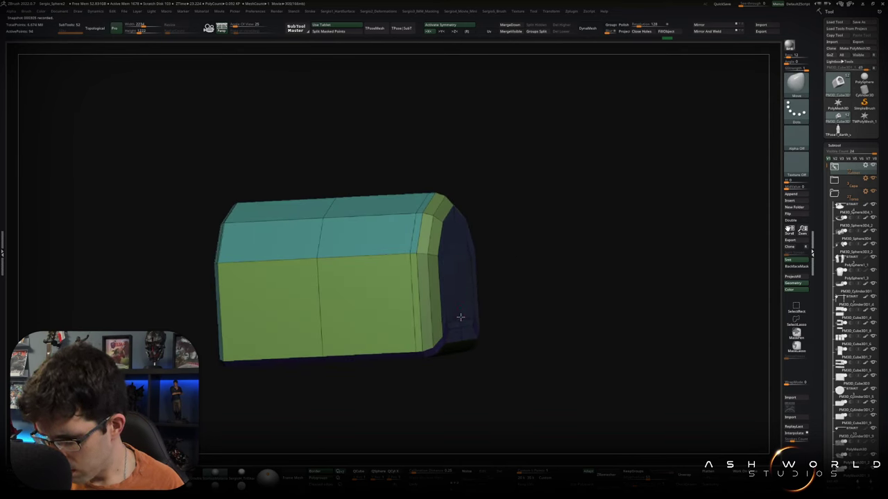
{"action": "mouse_move", "coordinate": [460, 316]}
{"action": "right_mouse_down"}
{"action": "mouse_move", "coordinate": [500, 277]}
{"action": "mouse_move", "coordinate": [546, 257]}
{"action": "mouse_move", "coordinate": [505, 294]}
{"action": "right_mouse_up"}
{"action": "key", "text": "shift+f"}
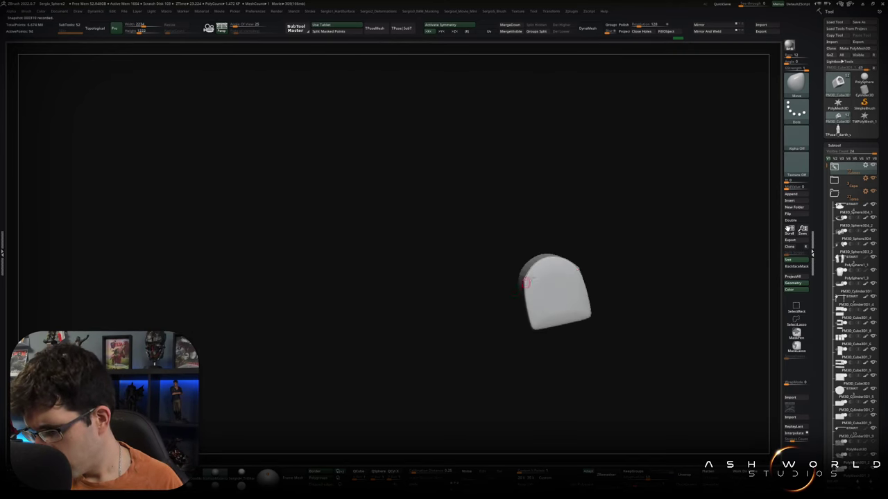
- Crease the edge loop around the rounded end and preview the piece with Dynamic Subdiv
{"action": "mouse_move", "coordinate": [535, 377]}
{"action": "right_mouse_down", "text": "alt"}
{"action": "mouse_move", "coordinate": [466, 278]}
{"action": "mouse_move", "coordinate": [463, 317]}
{"action": "right_mouse_up", "text": "alt"}
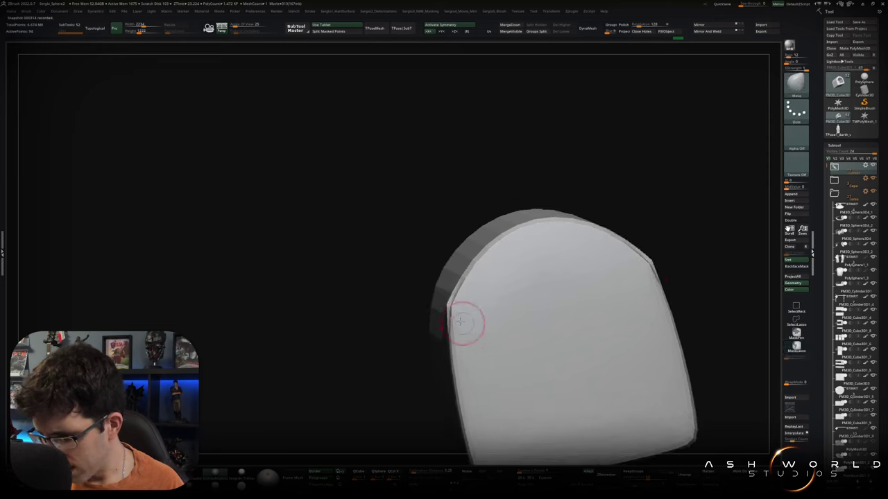
{"action": "key", "text": "shift+f"}
{"action": "key", "text": "b"}
{"action": "key", "text": "z"}
{"action": "key", "text": "m"}
{"action": "key", "text": "shift+d"}
{"action": "key", "text": "space"}
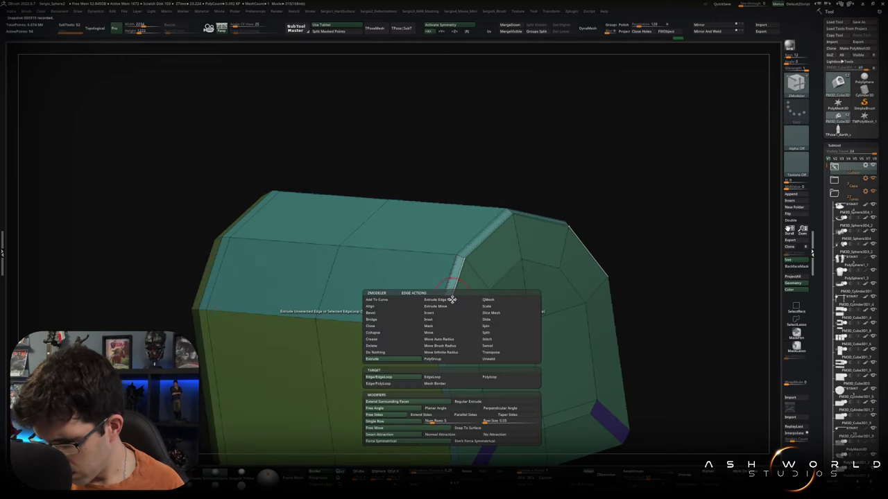
{"action": "left_click", "coordinate": [404, 340]}
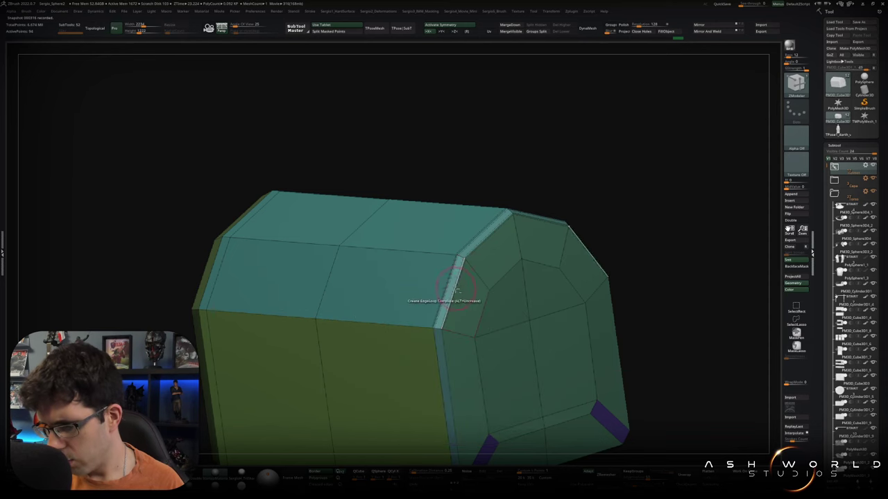
{"action": "left_click", "coordinate": [445, 305]}
{"action": "key", "text": "shift+f"}
{"action": "key", "text": "d"}
{"action": "key", "text": "f"}
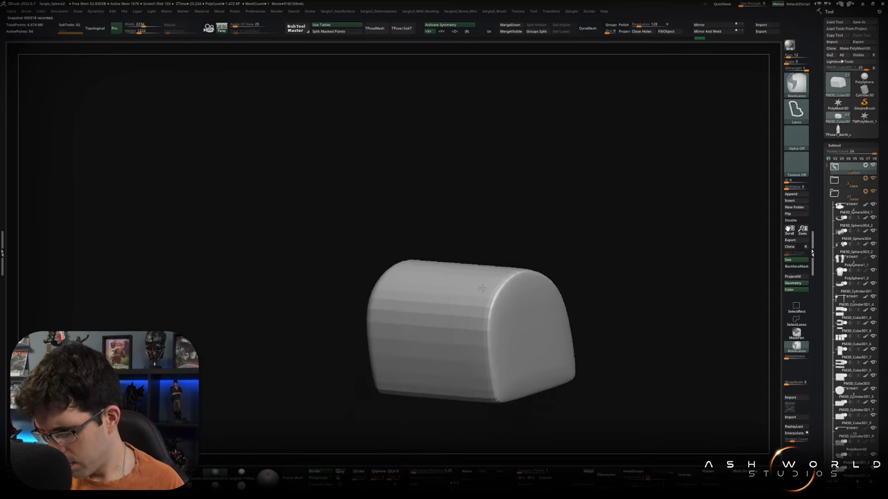
- Unsolo the helmet and move the nose piece into place between the eye lenses
{"action": "key", "text": "shift+alt+s"}
{"action": "mouse_move", "coordinate": [543, 317]}
{"action": "left_mouse_down"}
{"action": "mouse_move", "coordinate": [464, 328]}
{"action": "mouse_move", "coordinate": [470, 286]}
{"action": "left_mouse_up"}
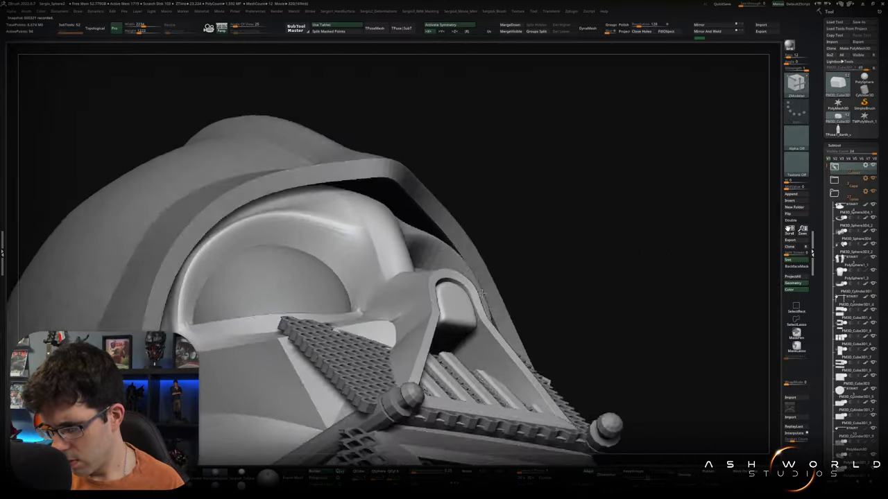
{"action": "key", "text": "w"}
{"action": "mouse_move", "coordinate": [432, 317]}
{"action": "left_mouse_down"}
{"action": "mouse_move", "coordinate": [428, 325]}
{"action": "mouse_move", "coordinate": [444, 208]}
{"action": "left_mouse_up"}
{"action": "scroll", "coordinate": [444, 277], "scroll_direction": "up", "scroll_amount": 2}
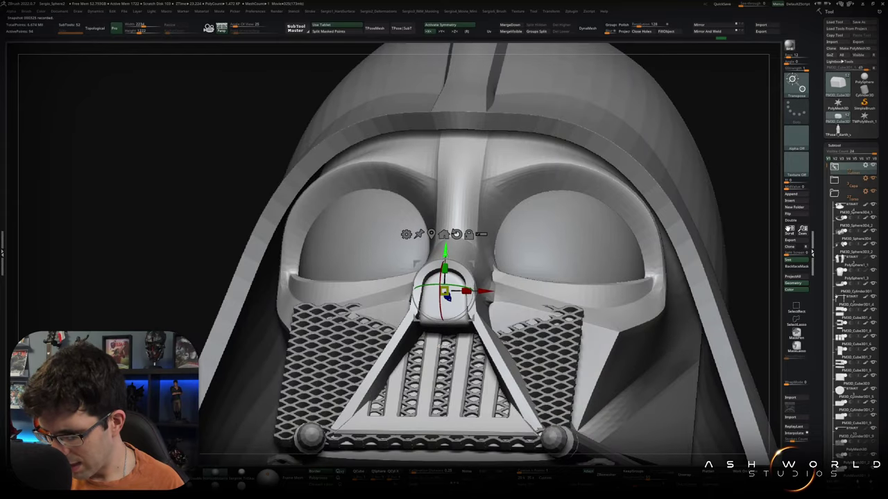
{"action": "mouse_move", "coordinate": [139, 208]}
{"action": "left_mouse_down"}
{"action": "mouse_move", "coordinate": [180, 235]}
{"action": "mouse_move", "coordinate": [139, 249]}
{"action": "mouse_move", "coordinate": [208, 222]}
{"action": "mouse_move", "coordinate": [173, 229]}
{"action": "left_mouse_up"}
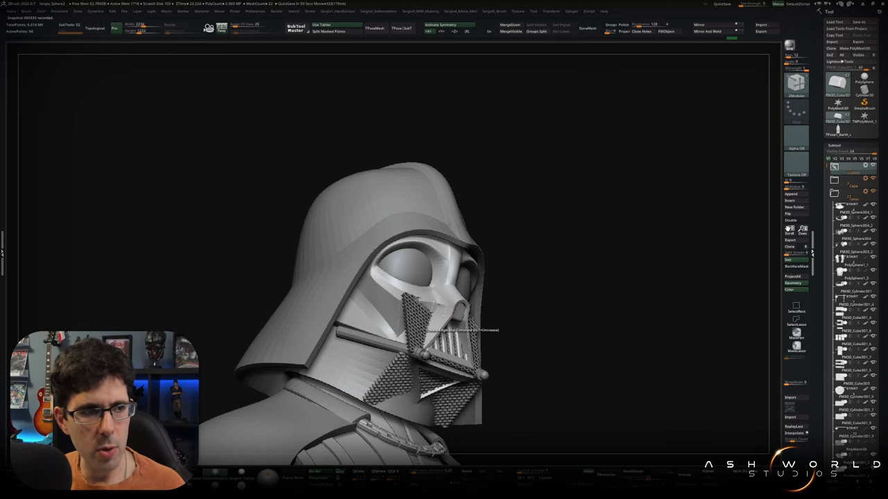
{"action": "left_click_drag", "start_coordinate": [519, 307], "coordinate": [496, 272]}
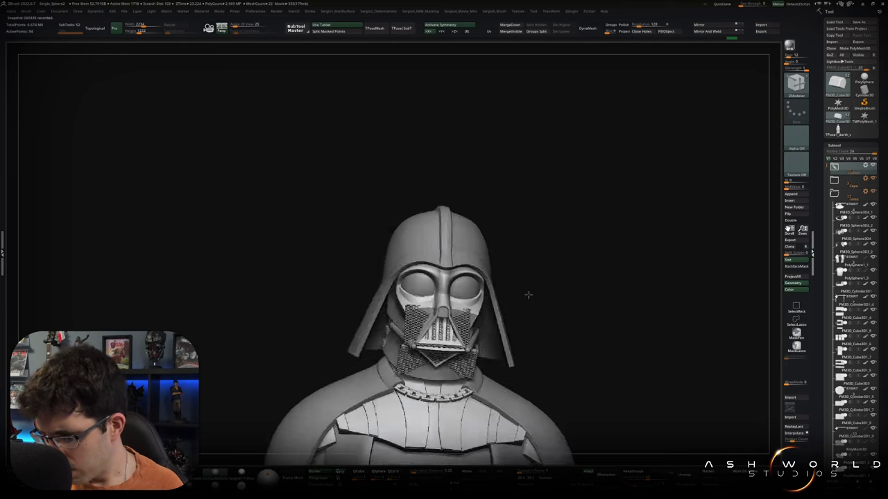
- Inspect the helmet's mouthpiece and grilles from several angles
{"action": "scroll", "coordinate": [417, 277], "scroll_direction": "up", "scroll_amount": 3}
{"action": "scroll", "coordinate": [416, 277], "scroll_direction": "up", "scroll_amount": 2}
{"action": "scroll", "coordinate": [473, 327], "scroll_direction": "up", "scroll_amount": 1}
{"action": "scroll", "coordinate": [473, 328], "scroll_direction": "up", "scroll_amount": 3}
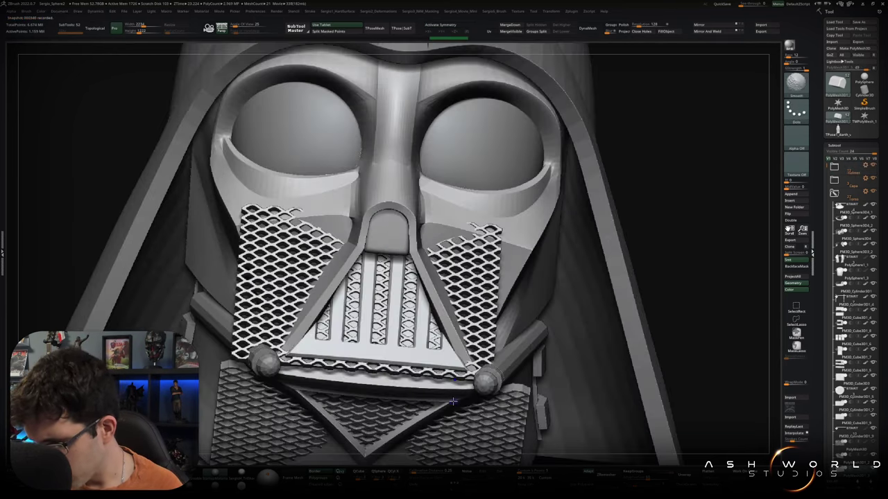
{"action": "scroll", "coordinate": [473, 328], "scroll_direction": "up", "scroll_amount": 2}
{"action": "scroll", "coordinate": [471, 339], "scroll_direction": "up", "scroll_amount": 3}
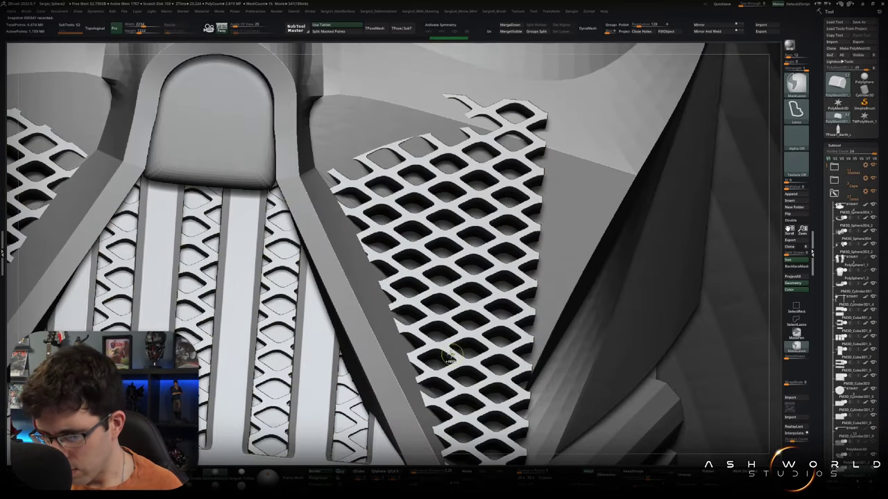
{"action": "scroll", "coordinate": [457, 353], "scroll_direction": "down", "scroll_amount": 3}
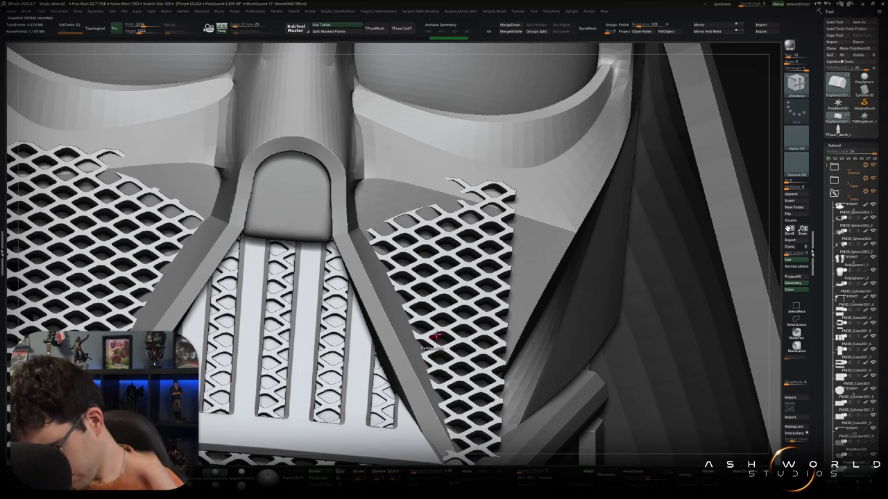
{"action": "scroll", "coordinate": [436, 357], "scroll_direction": "down", "scroll_amount": 3}
{"action": "scroll", "coordinate": [559, 257], "scroll_direction": "down", "scroll_amount": 2}
{"action": "scroll", "coordinate": [559, 257], "scroll_direction": "down", "scroll_amount": 2}
{"action": "scroll", "coordinate": [559, 258], "scroll_direction": "down", "scroll_amount": 2}
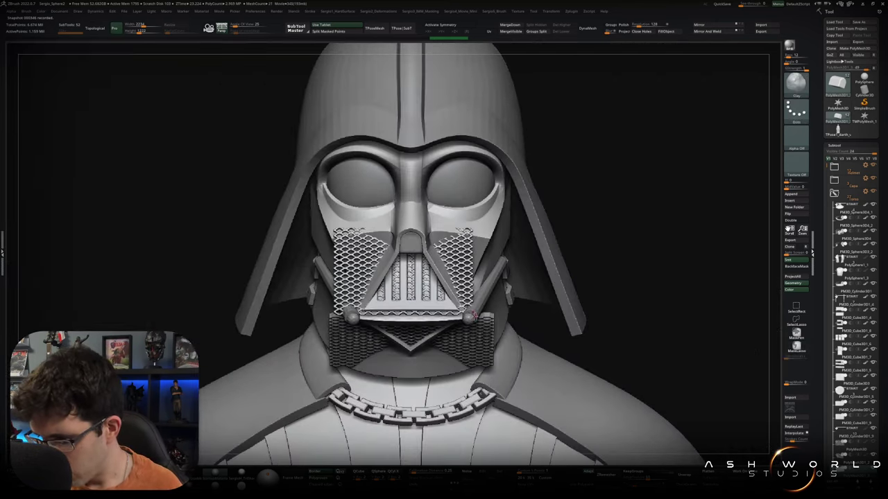
{"action": "mouse_move", "coordinate": [582, 274]}
{"action": "left_mouse_down"}
{"action": "mouse_move", "coordinate": [541, 277]}
{"action": "mouse_move", "coordinate": [405, 232]}
{"action": "left_mouse_up"}
{"action": "key", "text": "w"}
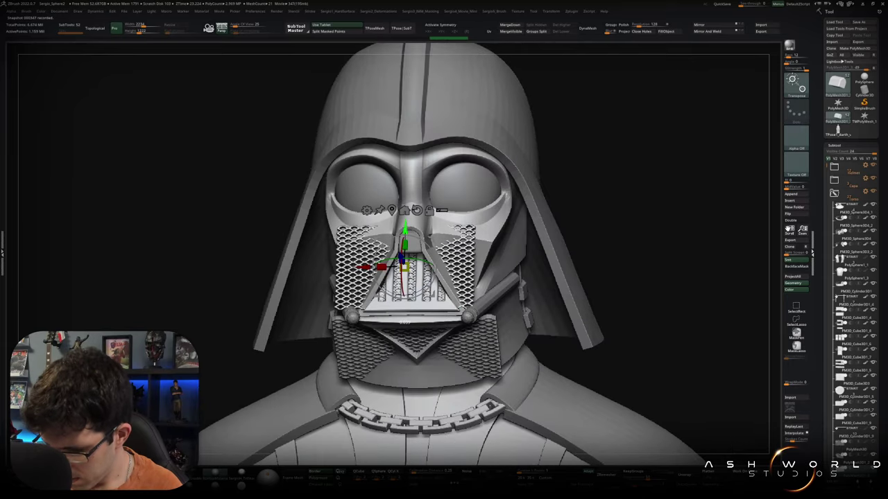
{"action": "key", "text": "q"}
{"action": "mouse_move", "coordinate": [466, 323]}
{"action": "left_mouse_down"}
{"action": "mouse_move", "coordinate": [463, 333]}
{"action": "mouse_move", "coordinate": [471, 315]}
{"action": "left_mouse_up"}
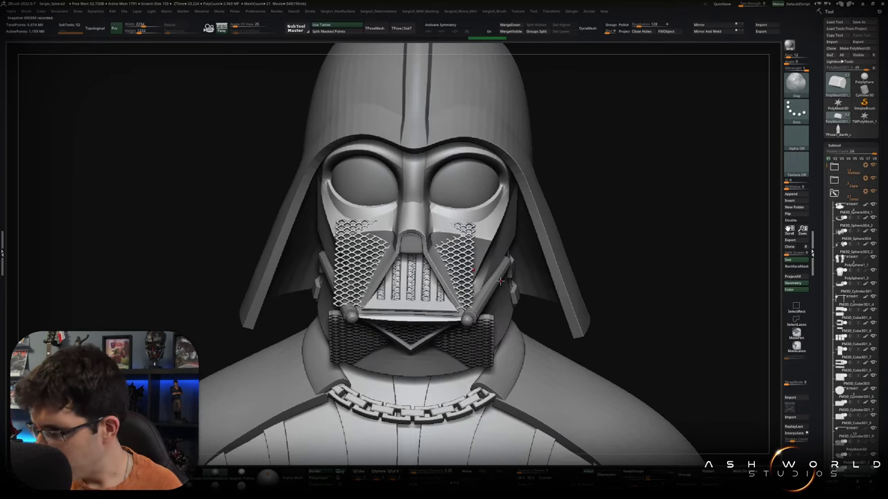
- Save the Vader project and ghost the helmet so the mouth grille shows through
{"action": "key", "text": "ctrl"}
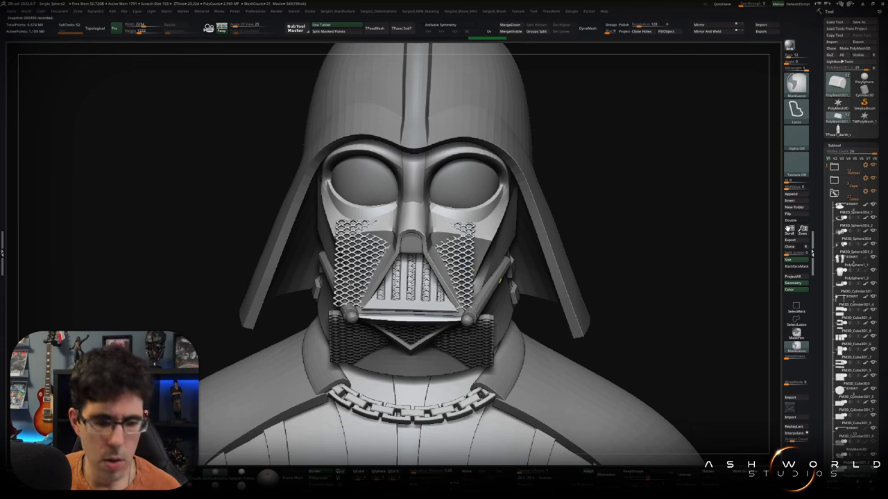
{"action": "key", "text": "ctrl+s"}
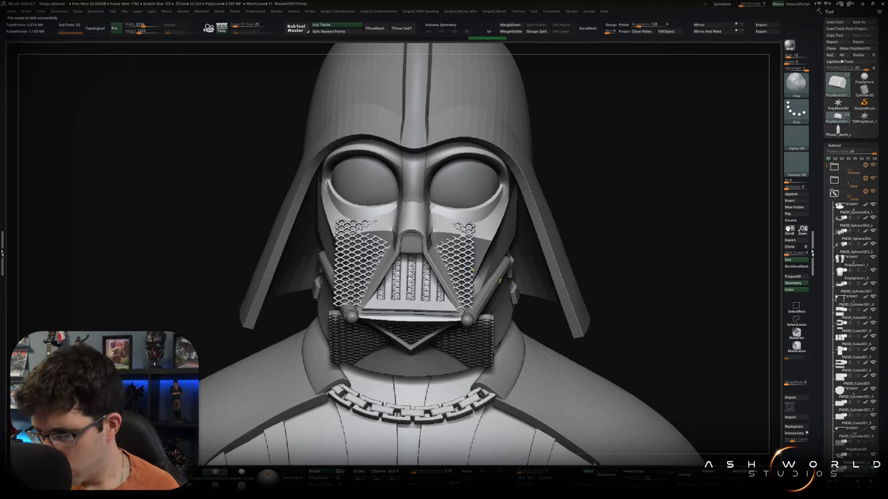
{"action": "left_click_drag", "start_coordinate": [602, 266], "coordinate": [596, 247], "text": "shift"}
{"action": "key", "text": "b"}
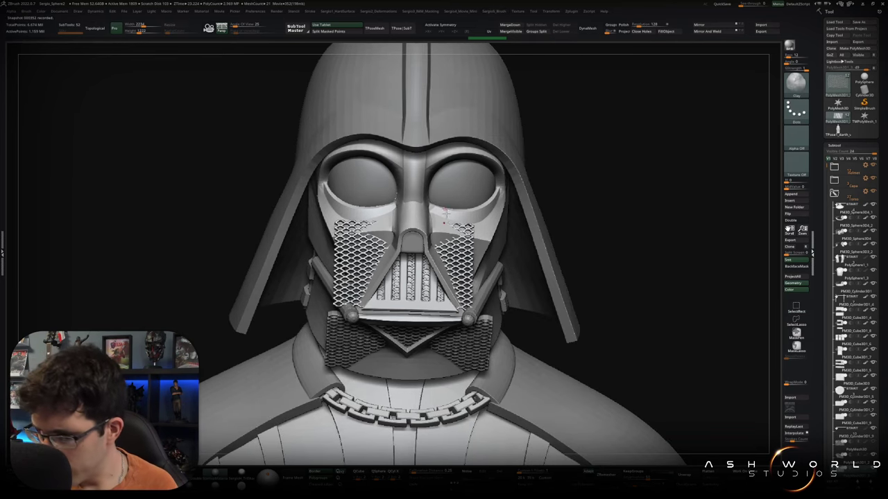
{"action": "right_click_drag", "start_coordinate": [445, 215], "coordinate": [458, 228]}
{"action": "key", "text": "ctrl+shift+s"}
{"action": "key", "text": "ctrl+shift+s"}
{"action": "key", "text": "ctrl+shift+t"}
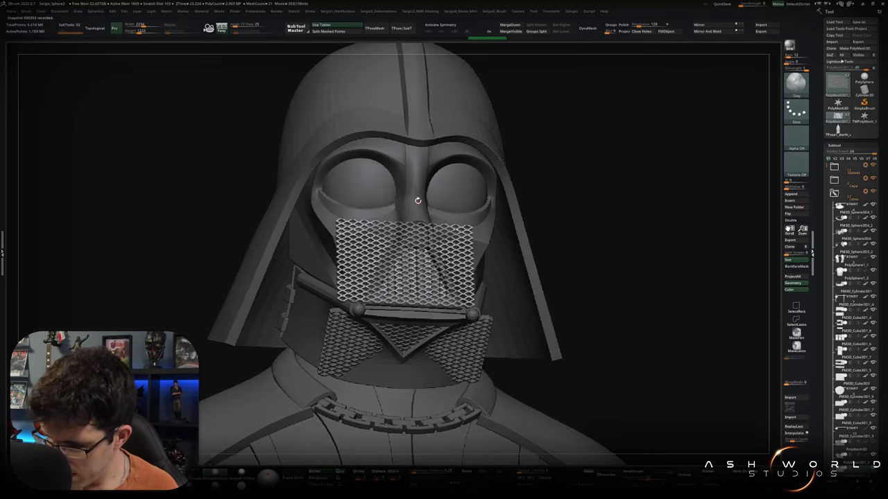
- Trim the mouth grille's right and left sides diagonally and cut off its top horizontally
{"action": "left_click_drag", "start_coordinate": [414, 215], "coordinate": [486, 347]}
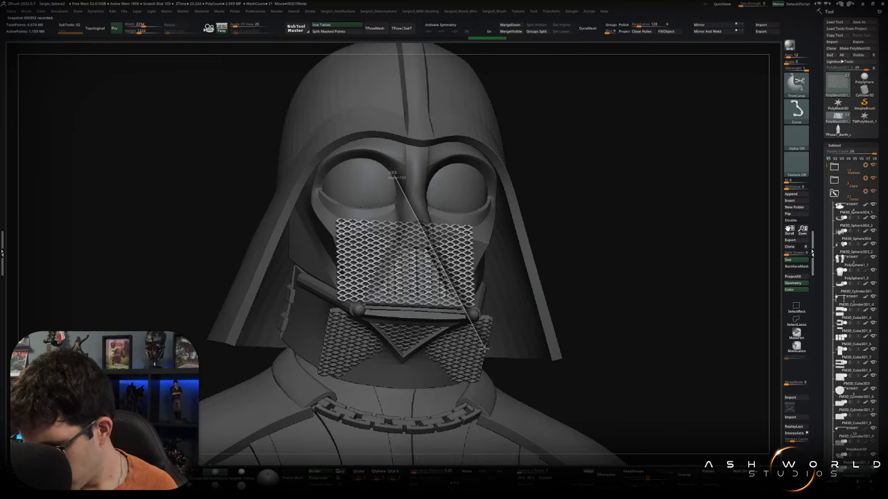
{"action": "left_click_drag", "start_coordinate": [483, 351], "coordinate": [484, 347], "text": "ctrl+shift"}
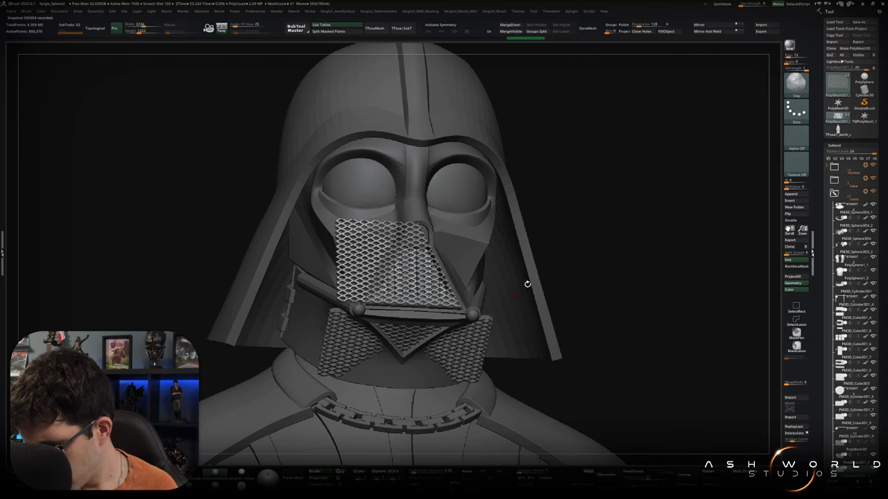
{"action": "right_click_drag", "start_coordinate": [415, 310], "coordinate": [371, 310]}
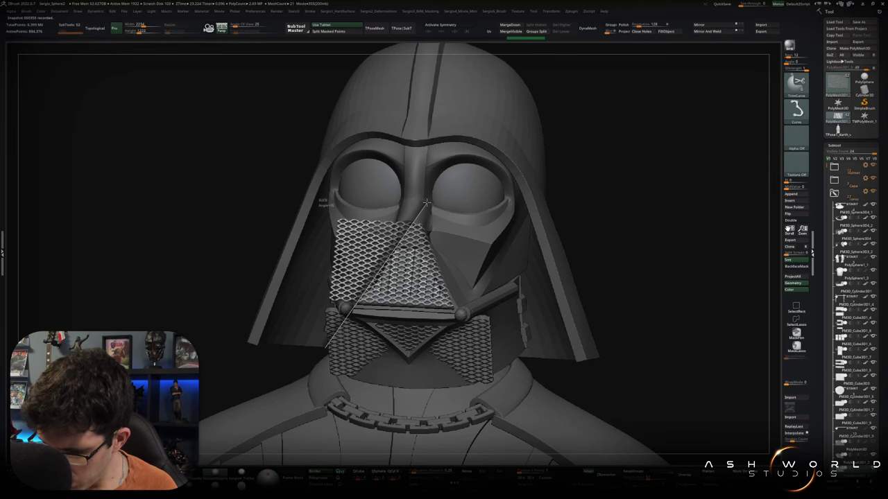
{"action": "left_click_drag", "start_coordinate": [428, 185], "coordinate": [433, 188], "text": "ctrl+shift"}
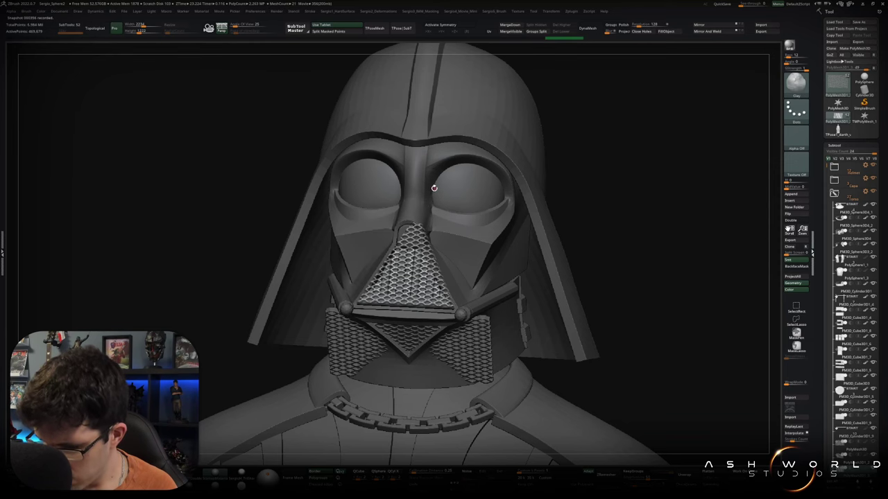
{"action": "right_click_drag", "start_coordinate": [435, 272], "coordinate": [436, 272]}
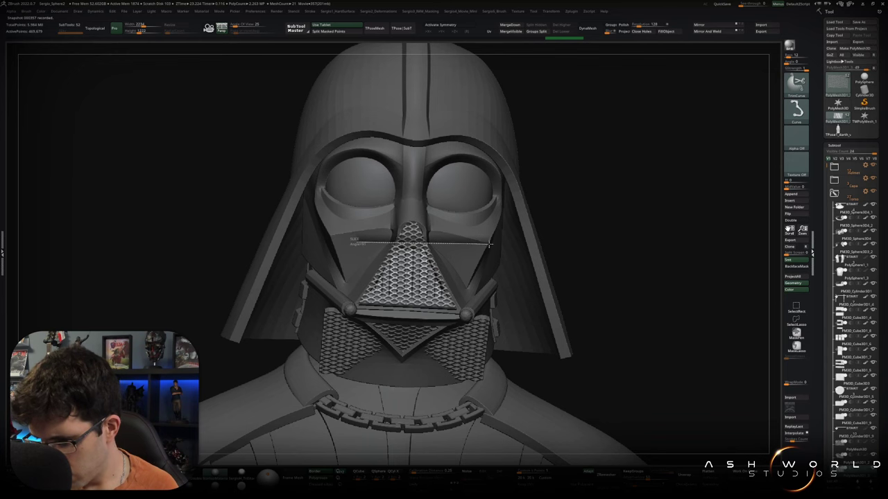
{"action": "left_click_drag", "start_coordinate": [491, 243], "coordinate": [489, 246], "text": "ctrl+shift"}
- Isolate the trimmed grille to inspect it, then show the whole helmet and chest again
{"action": "key", "text": "ctrl+shift+s"}
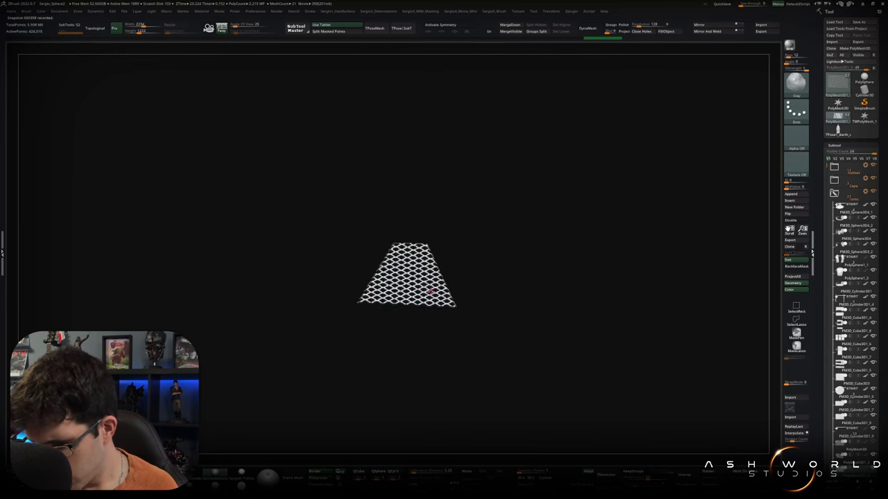
{"action": "mouse_move", "coordinate": [442, 285]}
{"action": "right_mouse_down", "text": "ctrl"}
{"action": "mouse_move", "coordinate": [401, 288]}
{"action": "mouse_move", "coordinate": [426, 313]}
{"action": "mouse_move", "coordinate": [396, 293]}
{"action": "mouse_move", "coordinate": [396, 307]}
{"action": "mouse_move", "coordinate": [403, 201]}
{"action": "mouse_move", "coordinate": [410, 328]}
{"action": "mouse_move", "coordinate": [403, 317]}
{"action": "mouse_move", "coordinate": [469, 319]}
{"action": "right_mouse_up", "text": "ctrl"}
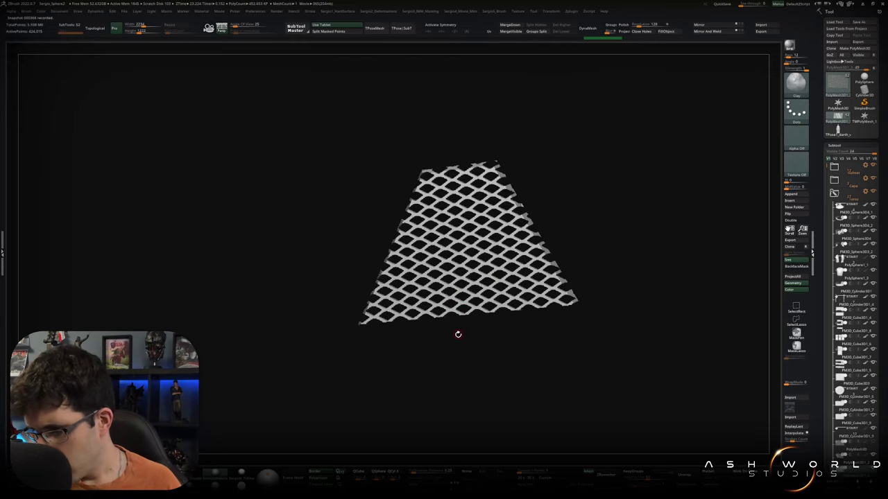
{"action": "left_click", "coordinate": [476, 319], "text": "ctrl+shift"}
{"action": "right_click_drag", "start_coordinate": [510, 323], "coordinate": [489, 245], "text": "ctrl"}
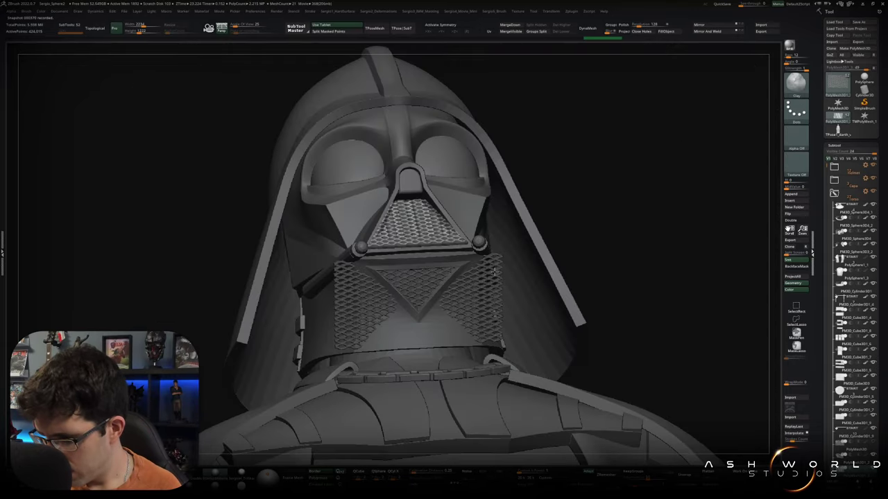
- Select the chin grille mesh and orbit to look up at the chin
{"action": "left_click", "coordinate": [491, 277], "text": "alt"}
{"action": "left_click", "coordinate": [492, 292], "text": "alt"}
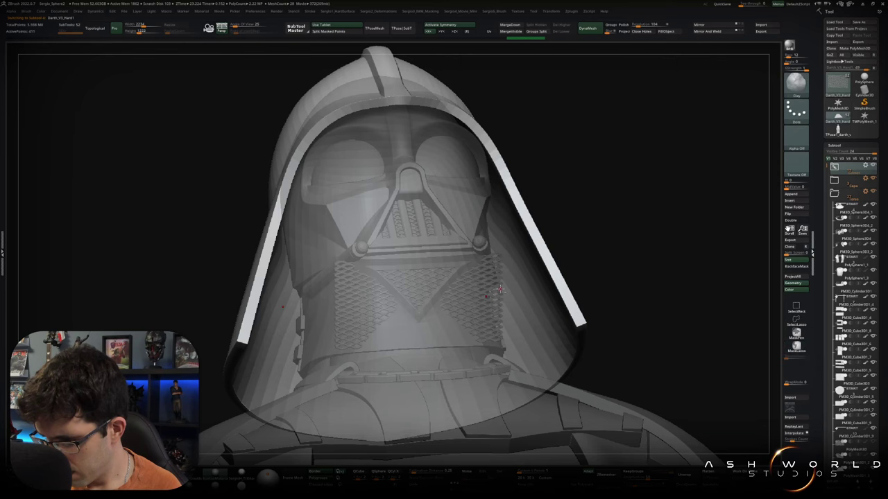
{"action": "left_click", "coordinate": [499, 290], "text": "alt"}
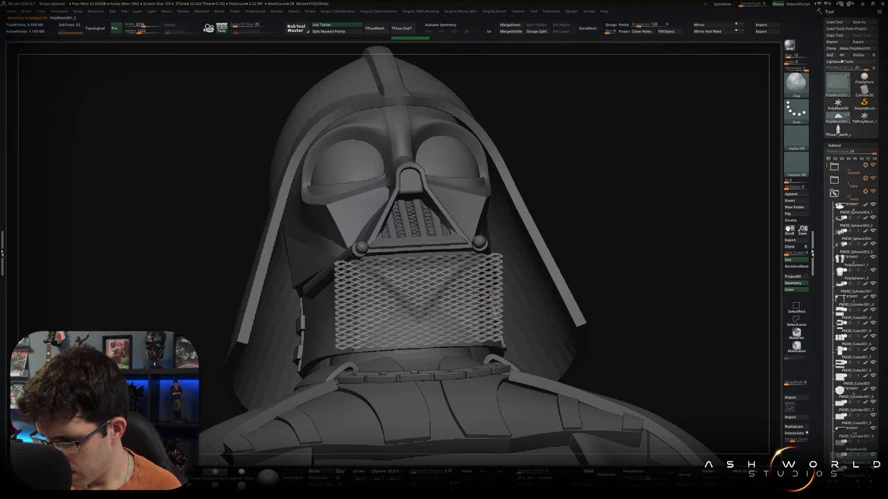
{"action": "right_click_drag", "start_coordinate": [490, 294], "coordinate": [500, 225]}
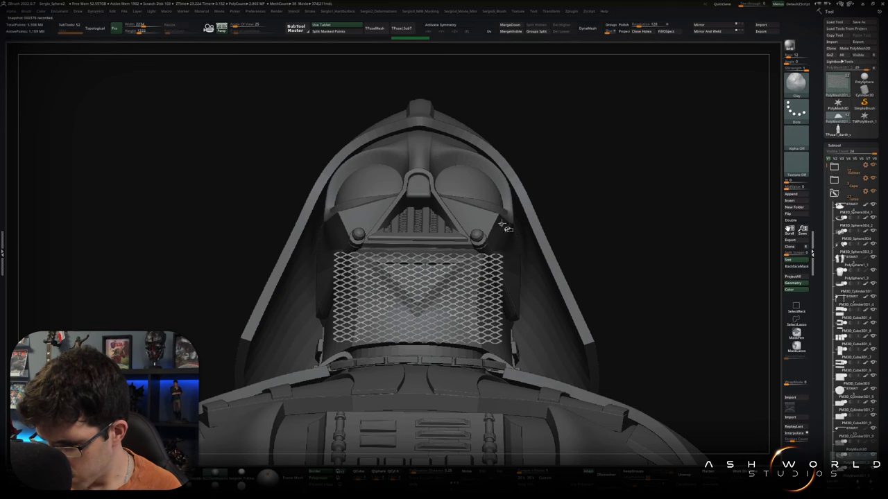
- Slice the grille top off horizontally, try Mirror And Weld, then undo it
{"action": "left_click_drag", "start_coordinate": [442, 286], "coordinate": [397, 338], "text": "ctrl+shift"}
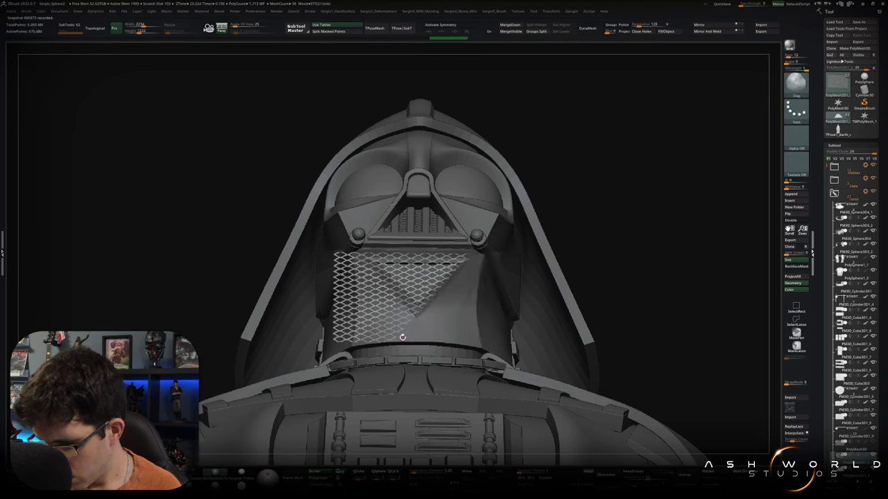
{"action": "left_click_drag", "start_coordinate": [300, 263], "coordinate": [513, 263], "text": "ctrl+shift"}
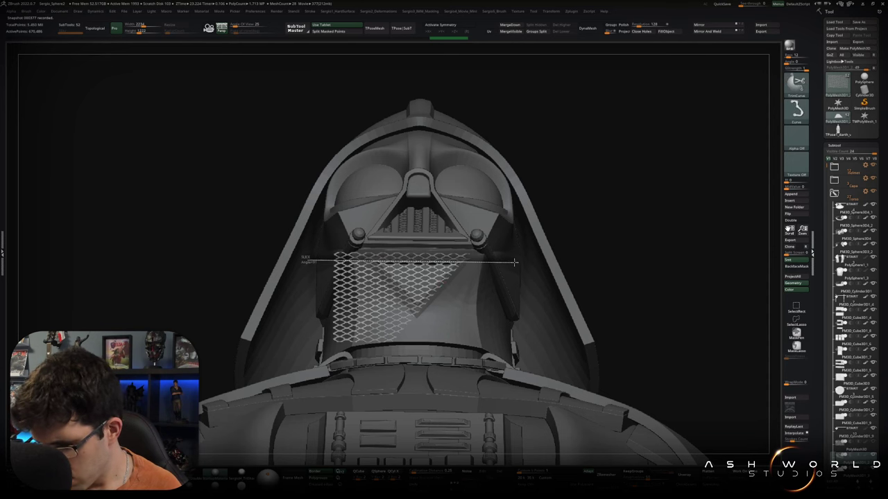
{"action": "left_click_drag", "start_coordinate": [515, 261], "coordinate": [514, 264], "text": "ctrl+shift"}
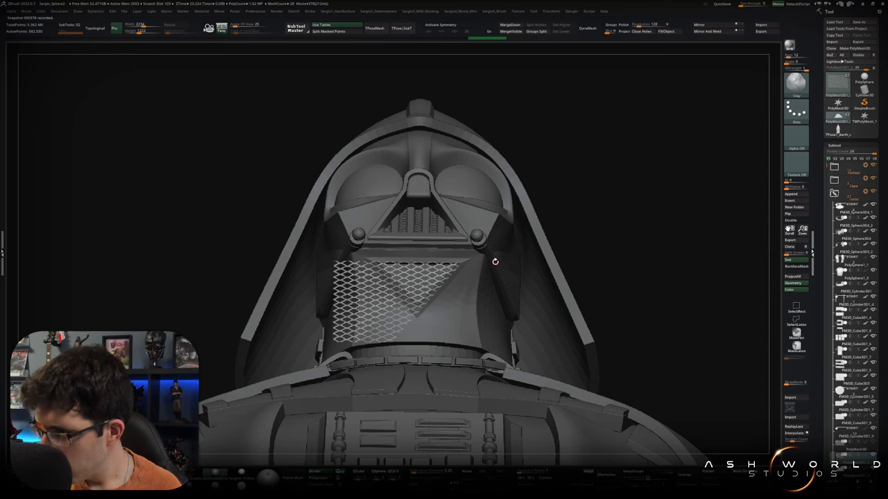
{"action": "left_click", "coordinate": [702, 30]}
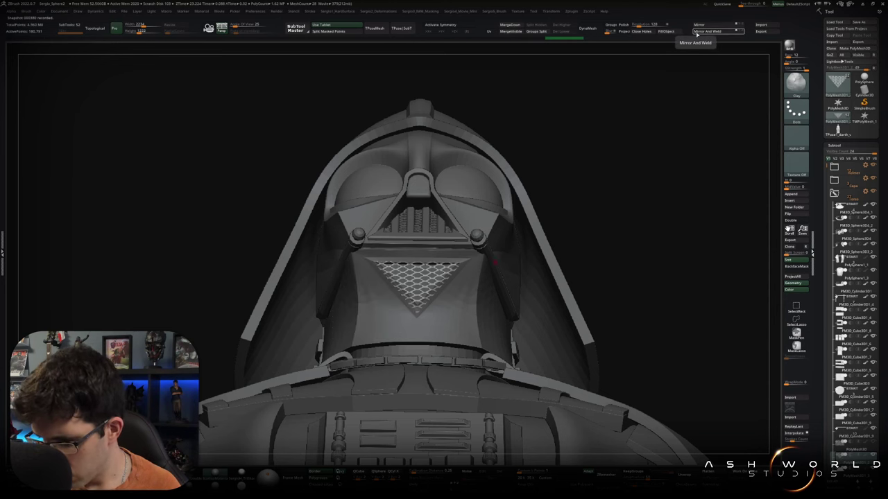
{"action": "key", "text": "ctrl+z"}
{"action": "key", "text": "ctrl+z"}
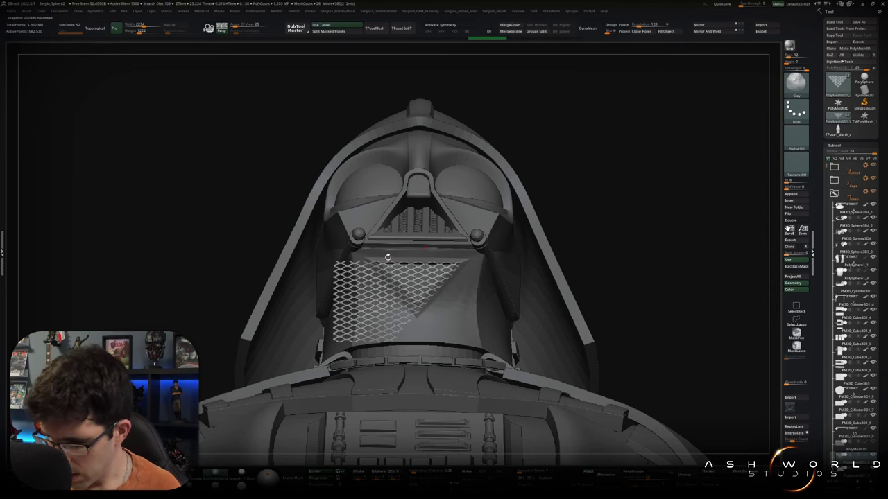
- Slice diagonally toward the left helmet bolt to leave a small inverted triangle
{"action": "left_click_drag", "start_coordinate": [430, 340], "coordinate": [359, 239], "text": "ctrl+shift"}
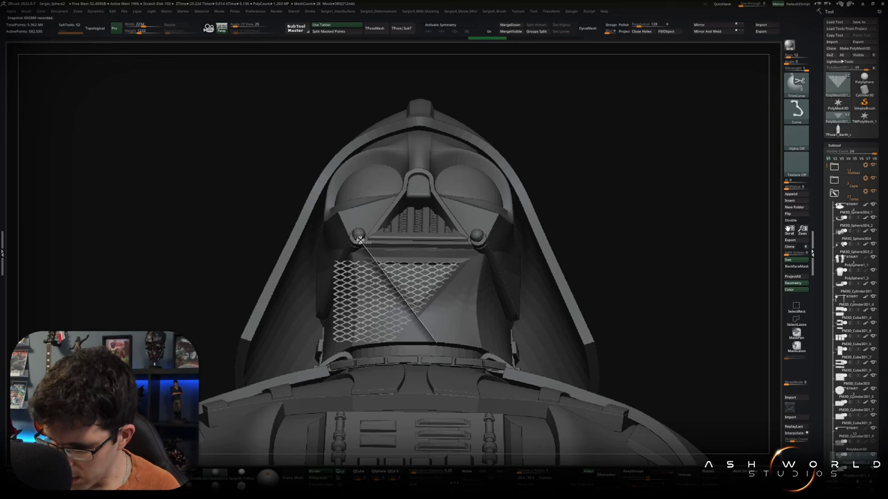
{"action": "left_click_drag", "start_coordinate": [356, 237], "coordinate": [356, 234], "text": "ctrl+shift"}
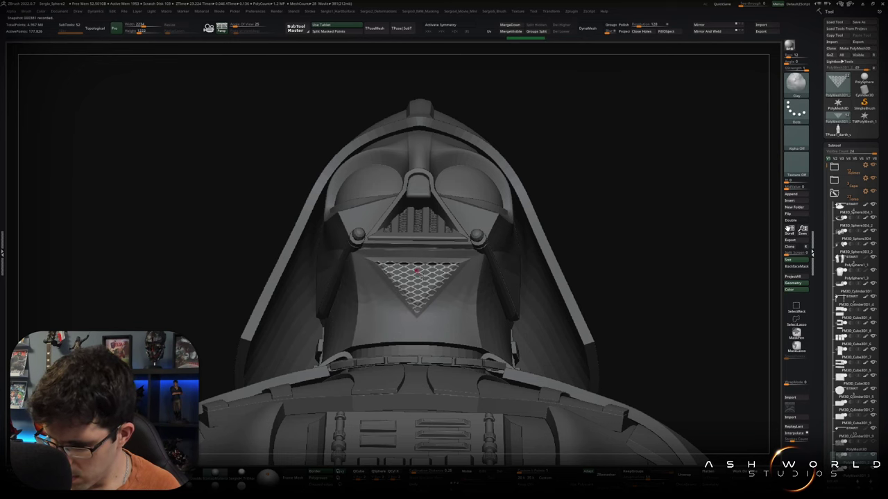
{"action": "mouse_move", "coordinate": [469, 312]}
{"action": "right_mouse_down"}
{"action": "mouse_move", "coordinate": [454, 344]}
{"action": "mouse_move", "coordinate": [437, 298]}
{"action": "right_mouse_up"}
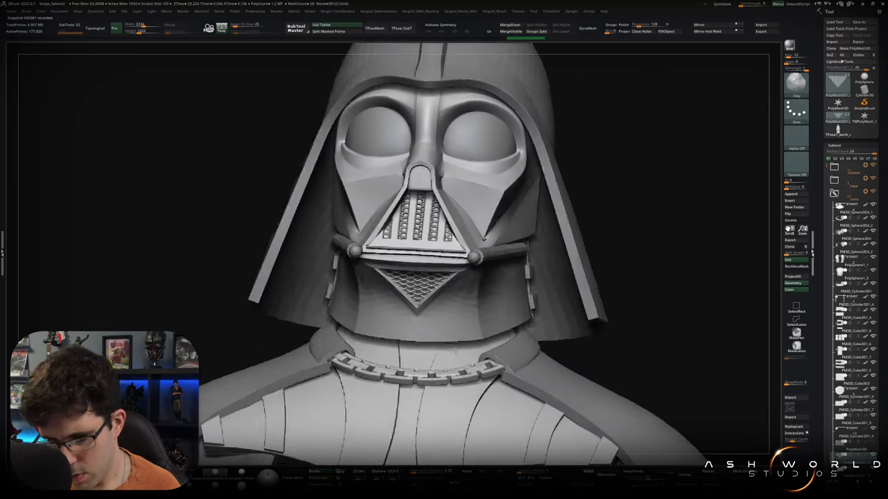
- Select the mouth grille piece, solo it, then show all parts again
{"action": "right_click_drag", "start_coordinate": [564, 260], "coordinate": [426, 283], "text": "ctrl"}
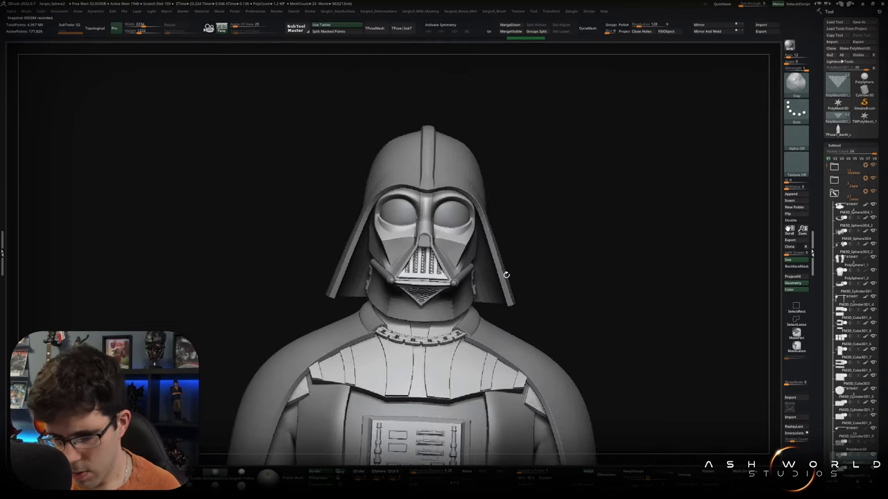
{"action": "left_click", "coordinate": [424, 240], "text": "alt"}
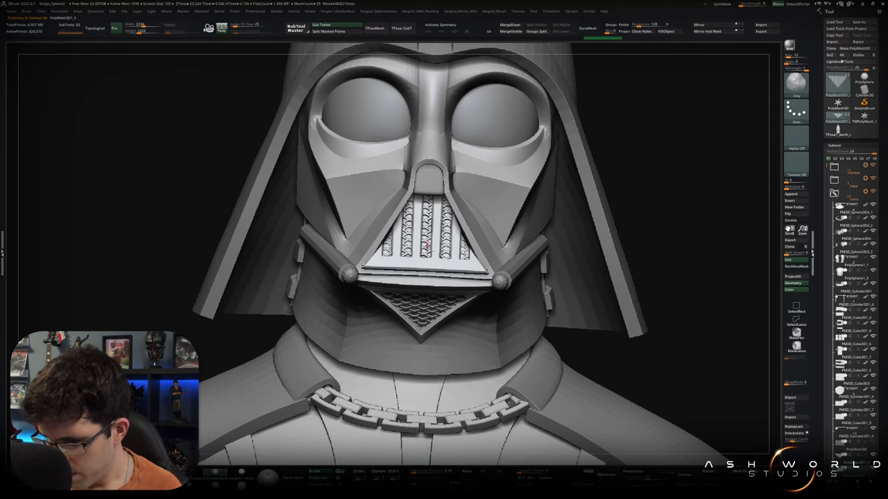
{"action": "key", "text": "w"}
{"action": "left_click", "coordinate": [464, 268], "text": "ctrl+shift"}
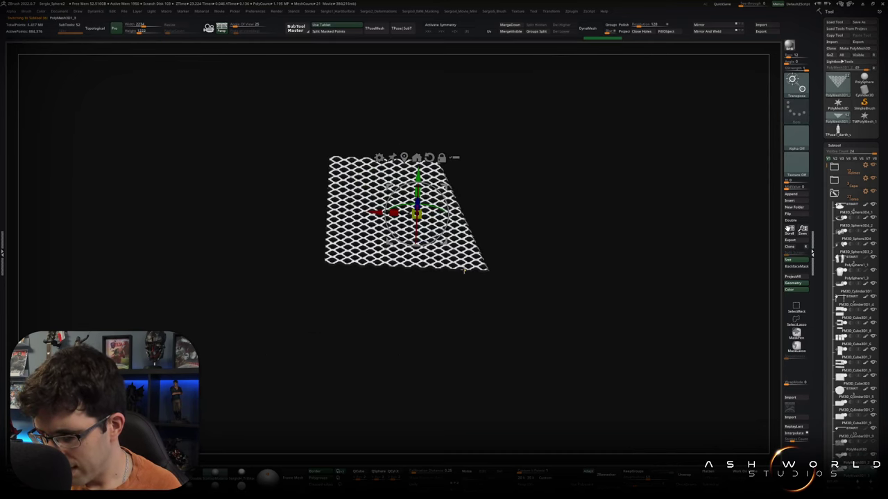
{"action": "left_click", "coordinate": [462, 264], "text": "ctrl+shift"}
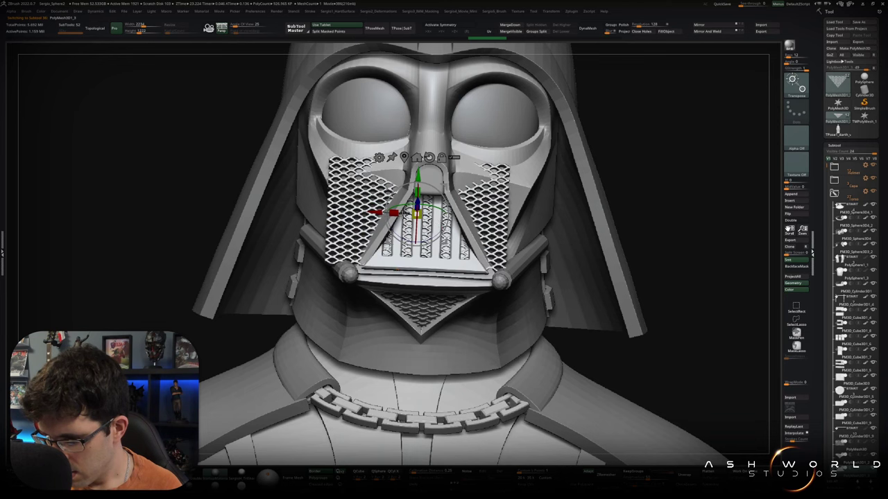
- Move the grille over the mask with the Transpose gizmo and stretch it wider horizontally
{"action": "left_click_drag", "start_coordinate": [373, 213], "coordinate": [385, 212]}
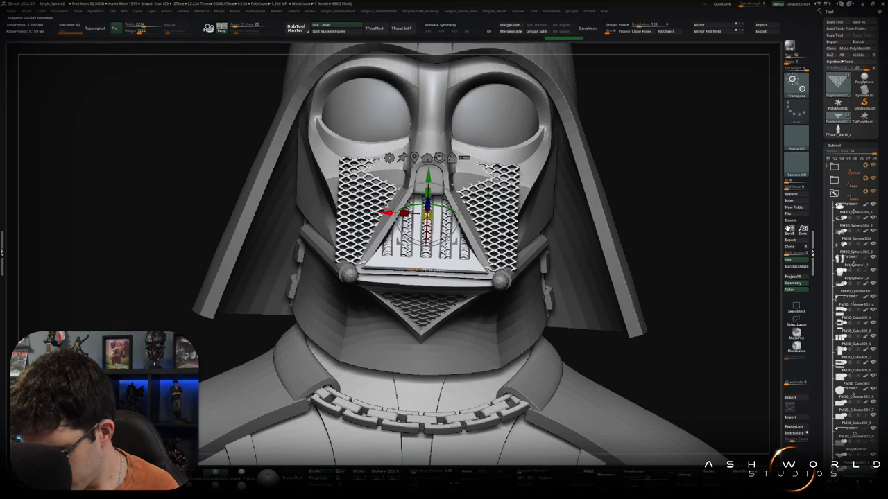
{"action": "key", "text": "q"}
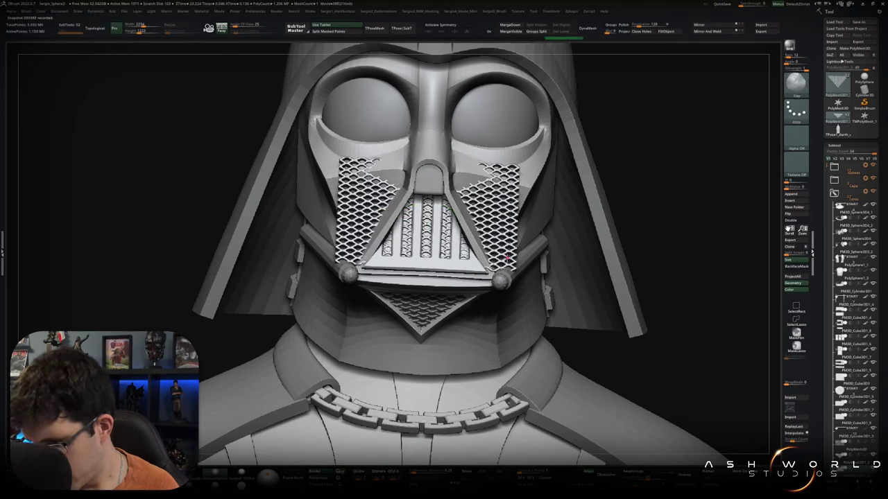
{"action": "mouse_move", "coordinate": [505, 265]}
{"action": "right_mouse_down", "text": "ctrl"}
{"action": "mouse_move", "coordinate": [504, 208]}
{"action": "mouse_move", "coordinate": [504, 277]}
{"action": "right_mouse_up", "text": "ctrl"}
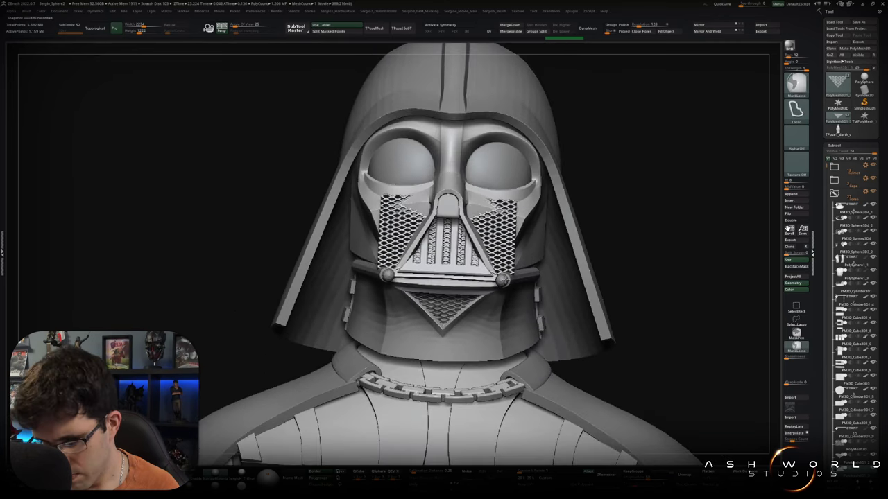
{"action": "key", "text": "w"}
{"action": "left_click_drag", "start_coordinate": [410, 243], "coordinate": [393, 243]}
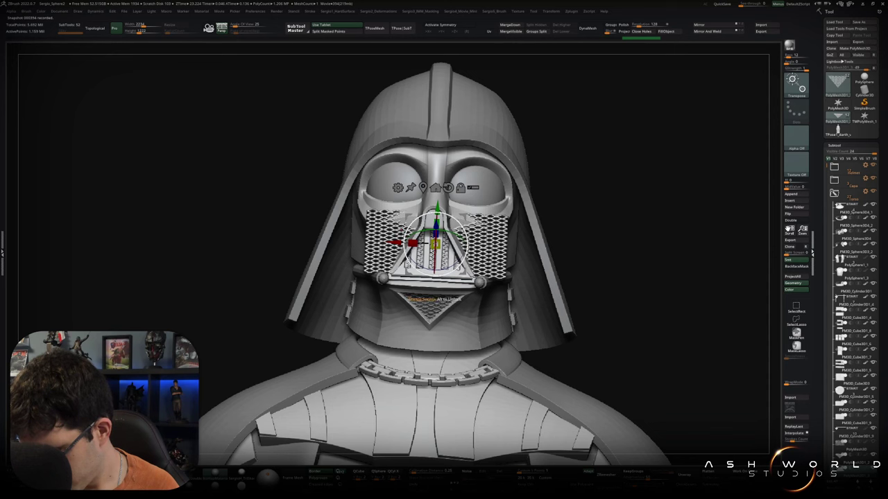
- Scale the grille wider and slightly taller across the whole cheek area
{"action": "left_click_drag", "start_coordinate": [434, 243], "coordinate": [430, 243]}
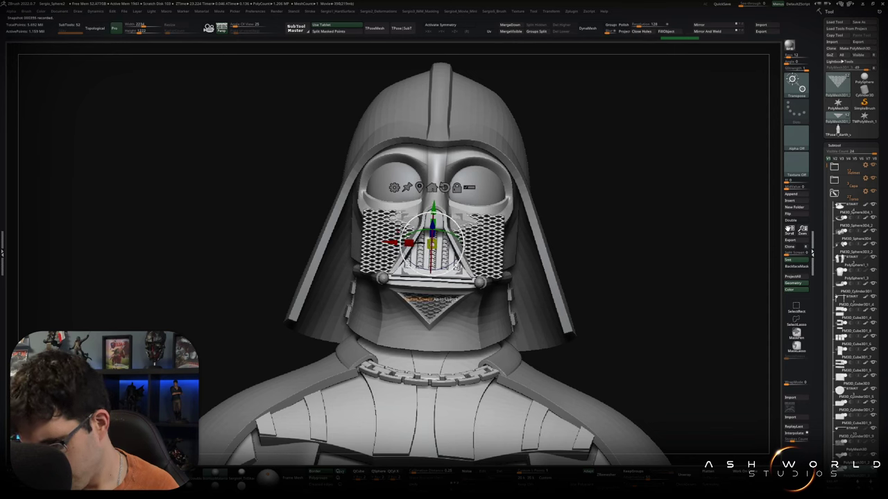
{"action": "left_click_drag", "start_coordinate": [409, 242], "coordinate": [389, 243]}
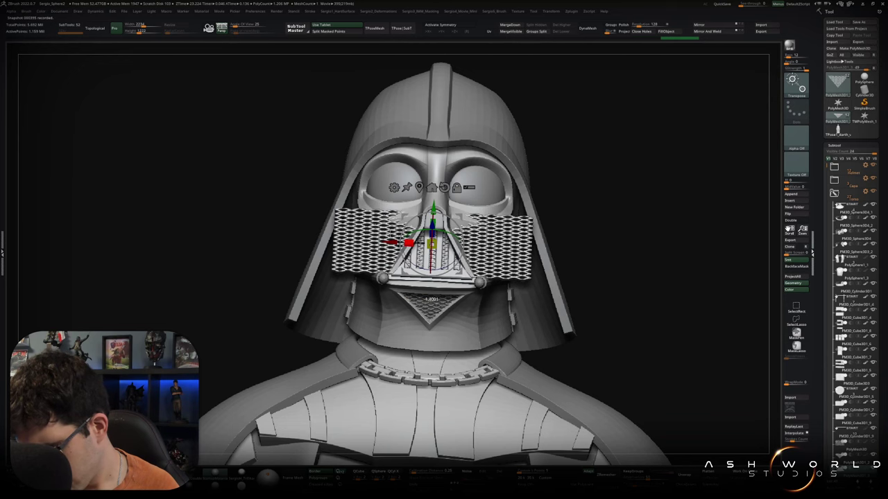
{"action": "scroll", "coordinate": [430, 243], "scroll_direction": "up", "scroll_amount": 3}
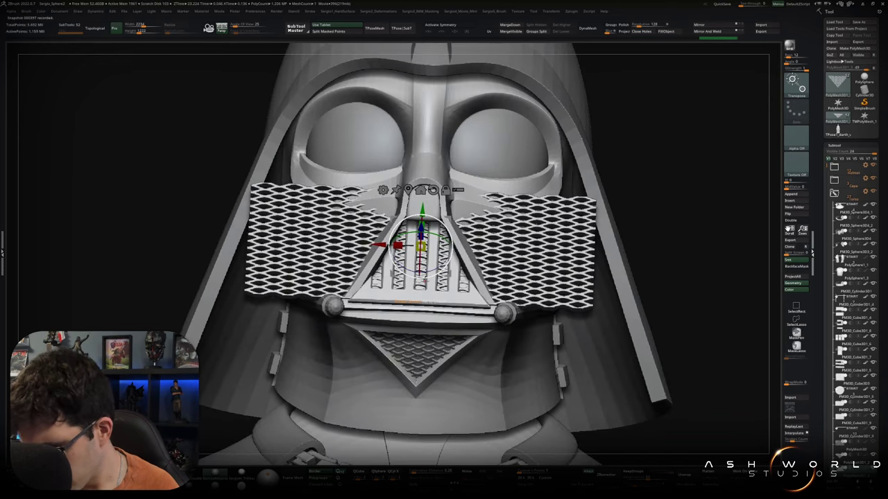
{"action": "left_click_drag", "start_coordinate": [421, 246], "coordinate": [356, 263]}
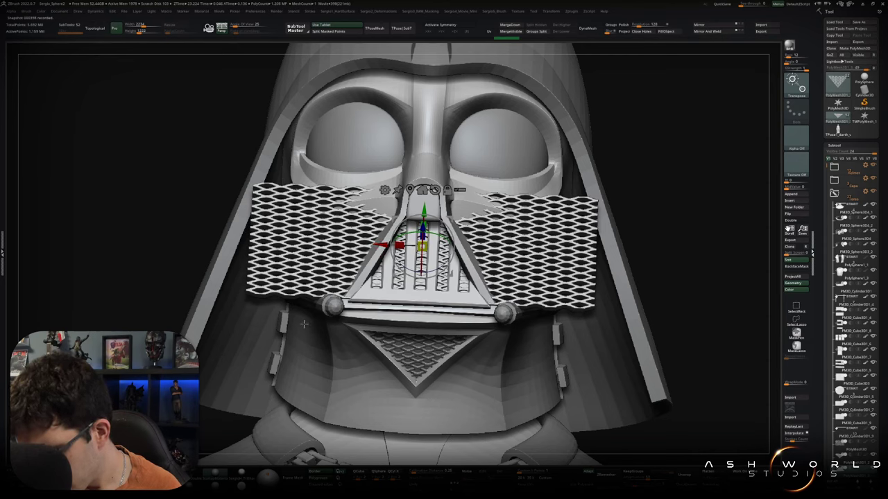
{"action": "right_click_drag", "start_coordinate": [323, 326], "coordinate": [322, 291], "text": "ctrl"}
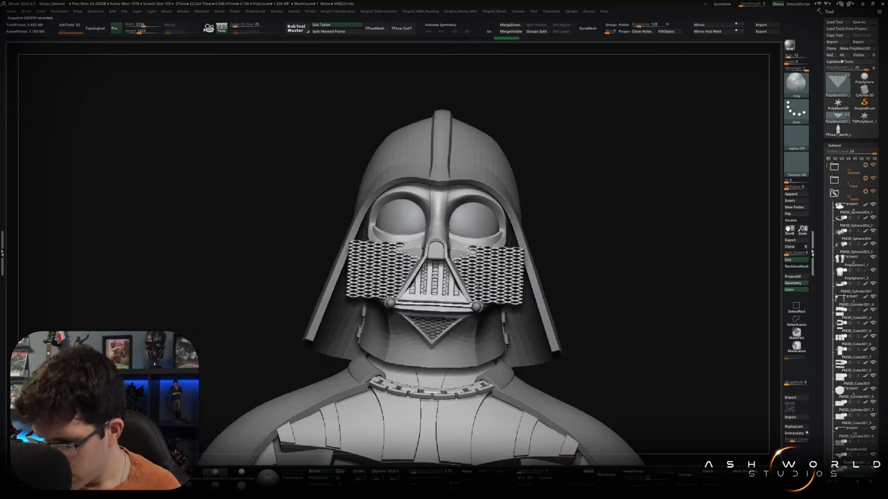
- Trim away the left and right grille pieces beside the mouth plate with TrimCurve
{"action": "mouse_move", "coordinate": [498, 347]}
{"action": "left_mouse_down", "text": "ctrl+shift"}
{"action": "mouse_move", "coordinate": [414, 206]}
{"action": "mouse_move", "coordinate": [437, 203]}
{"action": "left_mouse_up", "text": "ctrl+shift"}
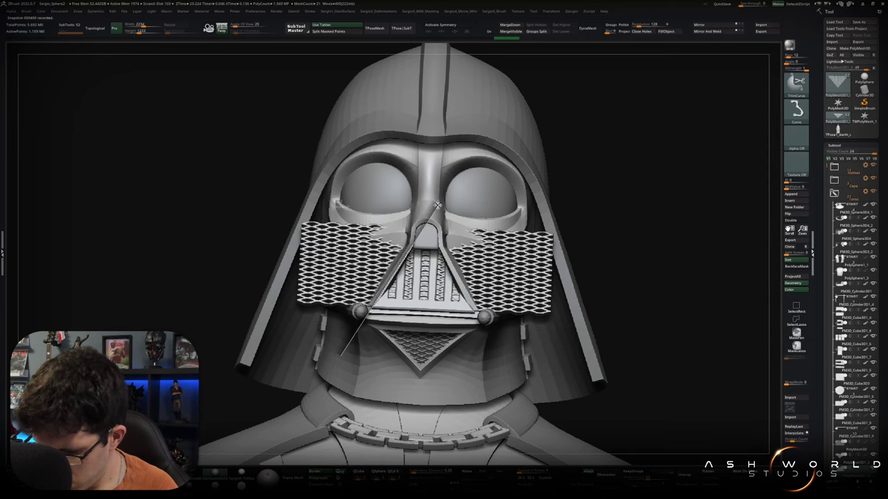
{"action": "left_click_drag", "start_coordinate": [438, 198], "coordinate": [437, 200], "text": "ctrl+shift"}
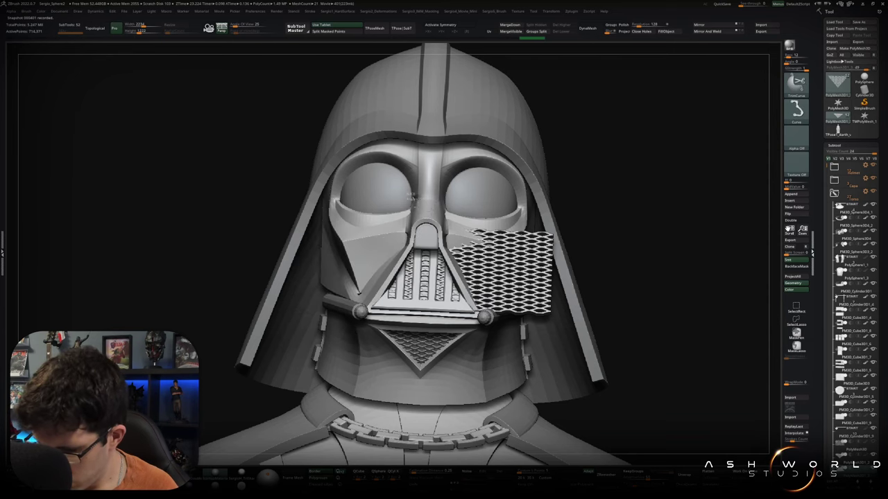
{"action": "left_click_drag", "start_coordinate": [498, 349], "coordinate": [504, 367], "text": "ctrl+shift"}
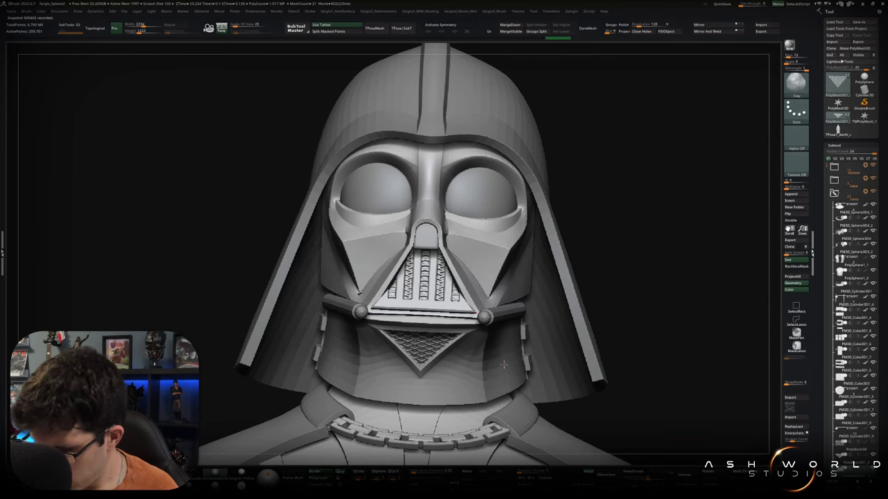
{"action": "right_click_drag", "start_coordinate": [485, 317], "coordinate": [433, 248]}
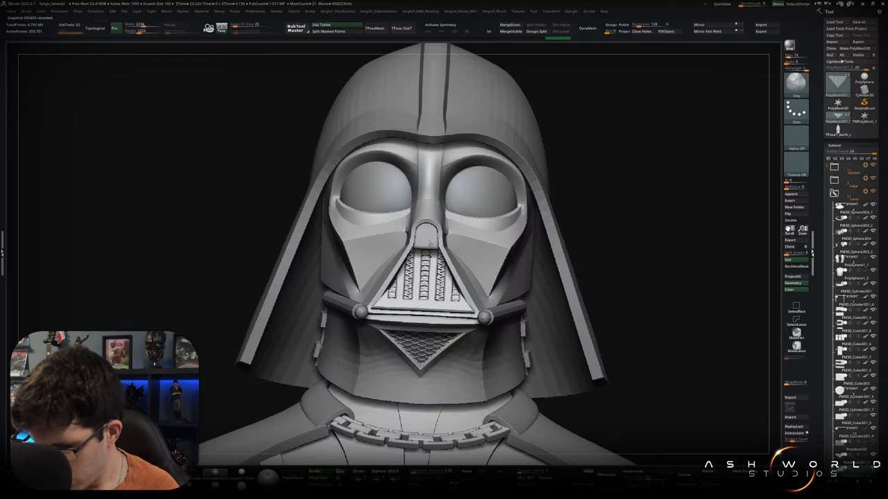
- Trim the grille with a TrimCurve drawn across the nose bridge
{"action": "mouse_move", "coordinate": [387, 239]}
{"action": "left_mouse_down", "text": "ctrl+shift"}
{"action": "mouse_move", "coordinate": [502, 243]}
{"action": "mouse_move", "coordinate": [496, 250]}
{"action": "left_mouse_up", "text": "ctrl+shift"}
{"action": "mouse_move", "coordinate": [441, 270]}
{"action": "right_mouse_down"}
{"action": "mouse_move", "coordinate": [444, 278]}
{"action": "mouse_move", "coordinate": [435, 269]}
{"action": "right_mouse_up"}
{"action": "left_click_drag", "start_coordinate": [378, 234], "coordinate": [505, 247], "text": "ctrl+shift"}
{"action": "mouse_move", "coordinate": [486, 276]}
{"action": "right_mouse_down", "text": "alt"}
{"action": "mouse_move", "coordinate": [476, 267]}
{"action": "mouse_move", "coordinate": [475, 297]}
{"action": "mouse_move", "coordinate": [569, 303]}
{"action": "mouse_move", "coordinate": [571, 258]}
{"action": "mouse_move", "coordinate": [571, 276]}
{"action": "right_mouse_up", "text": "alt"}
{"action": "left_click", "coordinate": [476, 268], "text": "ctrl+shift"}
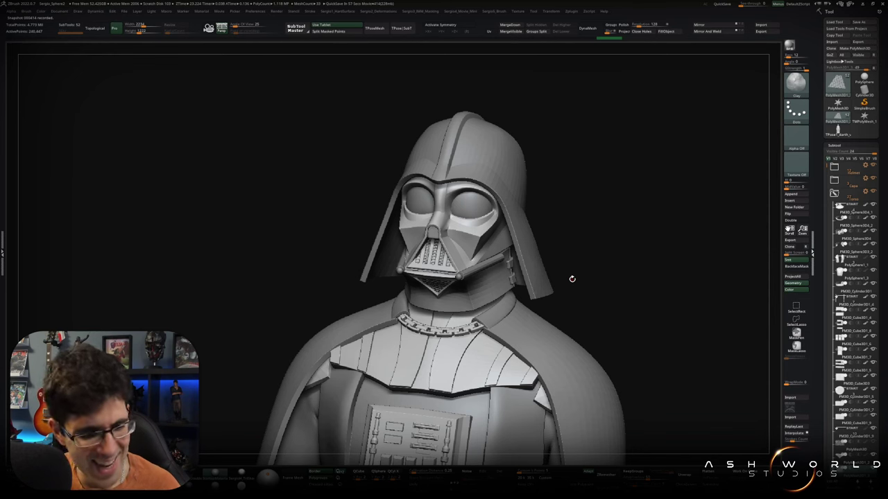
{"action": "mouse_move", "coordinate": [596, 274]}
{"action": "right_mouse_down"}
{"action": "mouse_move", "coordinate": [592, 245]}
{"action": "mouse_move", "coordinate": [598, 264]}
{"action": "mouse_move", "coordinate": [611, 253]}
{"action": "mouse_move", "coordinate": [592, 249]}
{"action": "mouse_move", "coordinate": [603, 256]}
{"action": "mouse_move", "coordinate": [598, 243]}
{"action": "mouse_move", "coordinate": [611, 241]}
{"action": "right_mouse_up"}
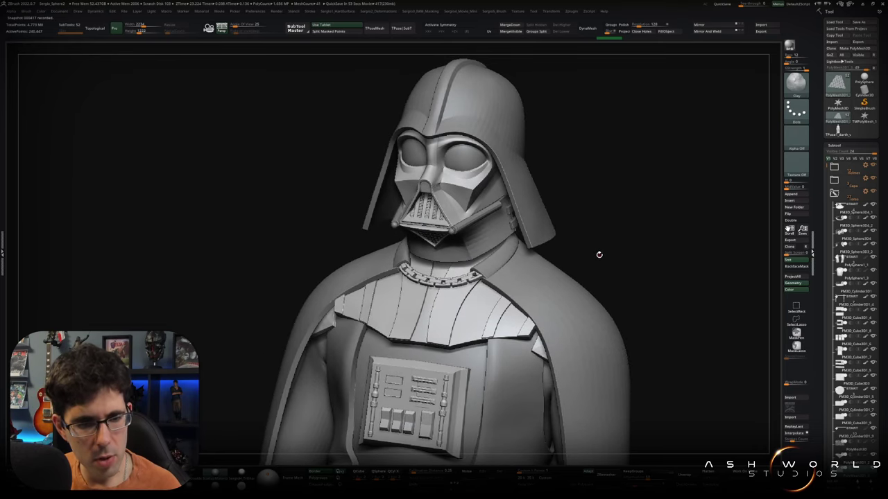
{"action": "mouse_move", "coordinate": [600, 253]}
{"action": "right_mouse_down"}
{"action": "mouse_move", "coordinate": [610, 252]}
{"action": "mouse_move", "coordinate": [583, 286]}
{"action": "mouse_move", "coordinate": [551, 256]}
{"action": "mouse_move", "coordinate": [586, 257]}
{"action": "mouse_move", "coordinate": [577, 289]}
{"action": "mouse_move", "coordinate": [571, 259]}
{"action": "mouse_move", "coordinate": [588, 285]}
{"action": "mouse_move", "coordinate": [565, 296]}
{"action": "mouse_move", "coordinate": [539, 284]}
{"action": "mouse_move", "coordinate": [555, 267]}
{"action": "right_mouse_up"}
{"action": "key", "text": "ctrl"}
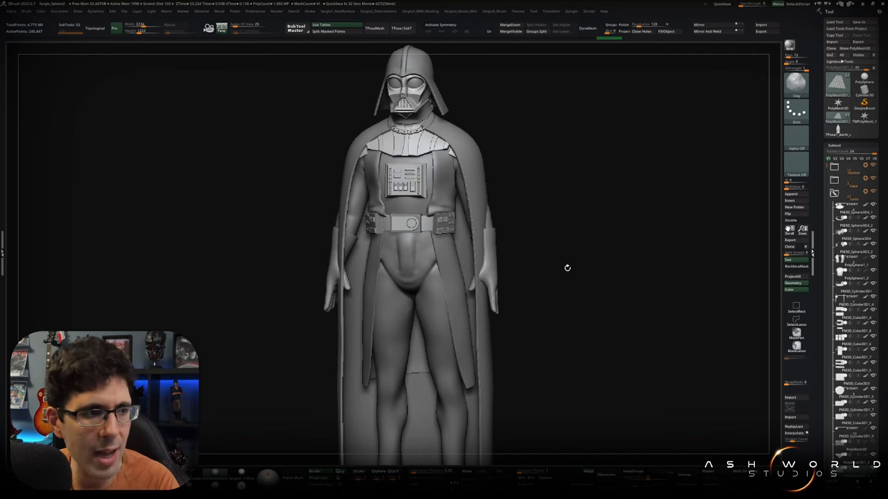
{"action": "left_click_drag", "start_coordinate": [545, 277], "coordinate": [542, 301]}
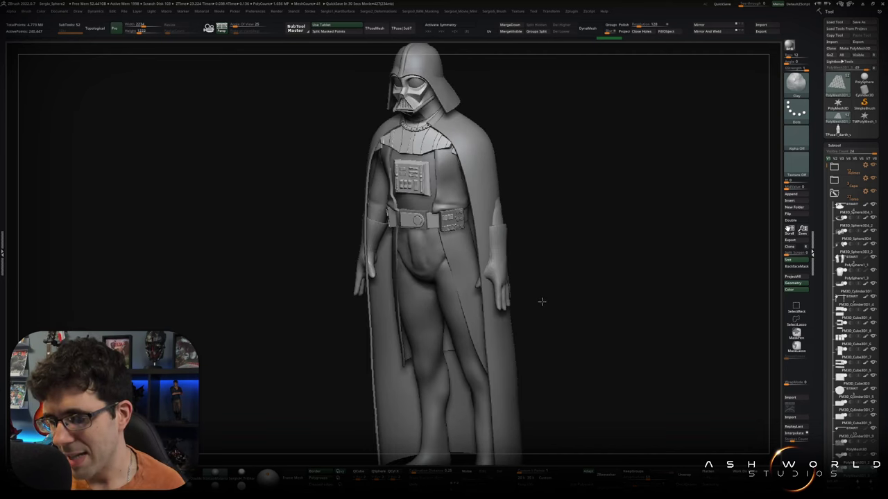
{"action": "mouse_move", "coordinate": [562, 257]}
{"action": "left_mouse_down"}
{"action": "mouse_move", "coordinate": [561, 242]}
{"action": "mouse_move", "coordinate": [555, 264]}
{"action": "mouse_move", "coordinate": [557, 243]}
{"action": "mouse_move", "coordinate": [545, 242]}
{"action": "mouse_move", "coordinate": [569, 248]}
{"action": "mouse_move", "coordinate": [537, 262]}
{"action": "mouse_move", "coordinate": [547, 249]}
{"action": "left_mouse_up"}
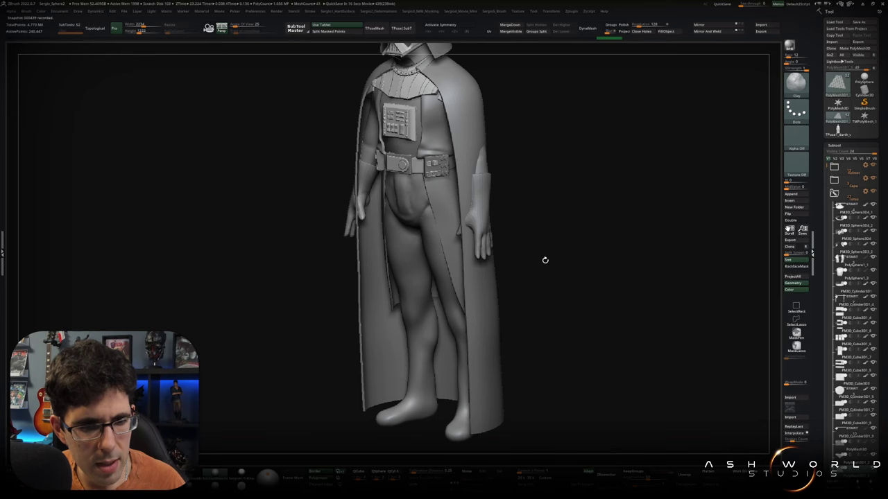
{"action": "mouse_move", "coordinate": [548, 262]}
{"action": "left_mouse_down"}
{"action": "mouse_move", "coordinate": [551, 253]}
{"action": "mouse_move", "coordinate": [542, 282]}
{"action": "left_mouse_up"}
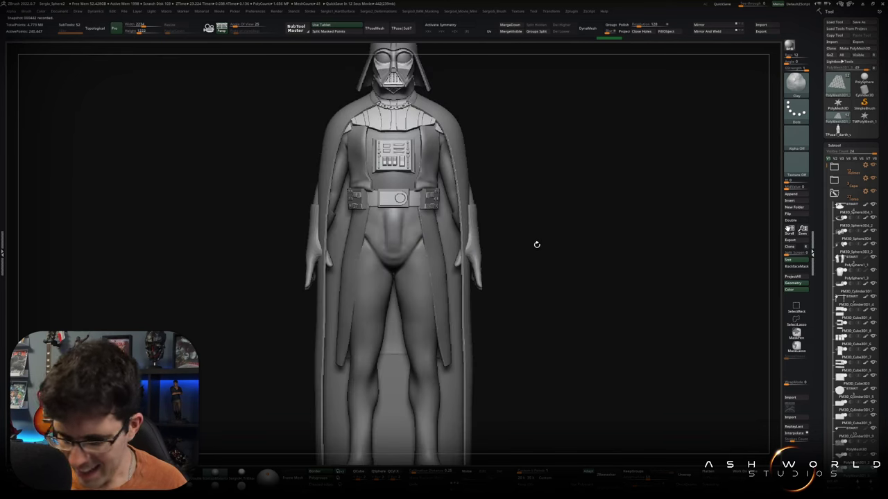
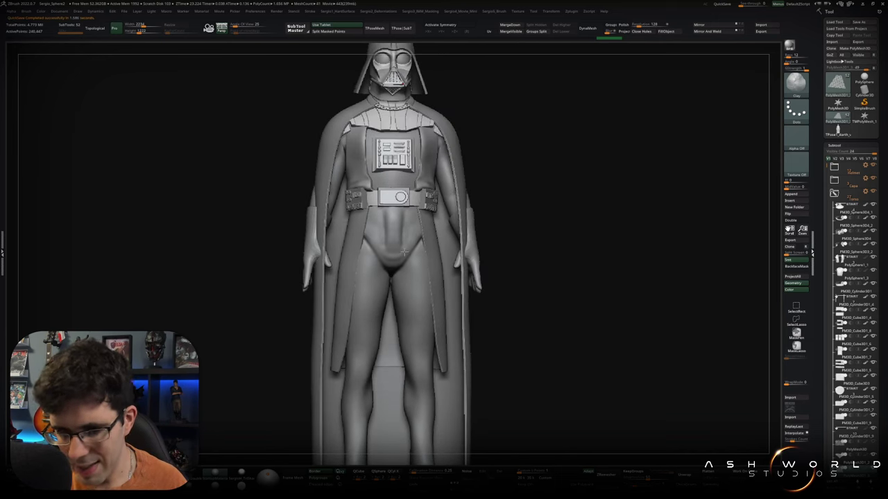
- Select the lower-body legs subtool and solo it
{"action": "left_click", "coordinate": [403, 191], "text": "alt"}
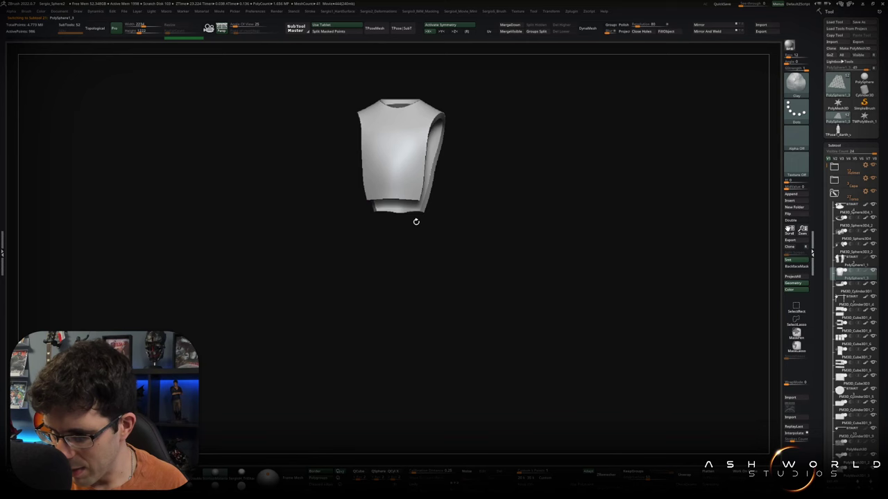
{"action": "left_click", "coordinate": [396, 230], "text": "alt"}
{"action": "left_click", "coordinate": [393, 248], "text": "alt"}
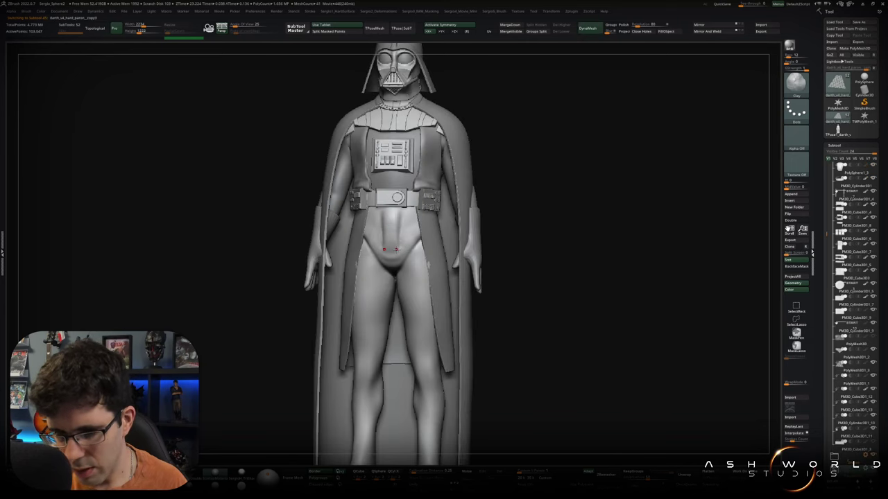
{"action": "key", "text": "ctrl+shift+f"}
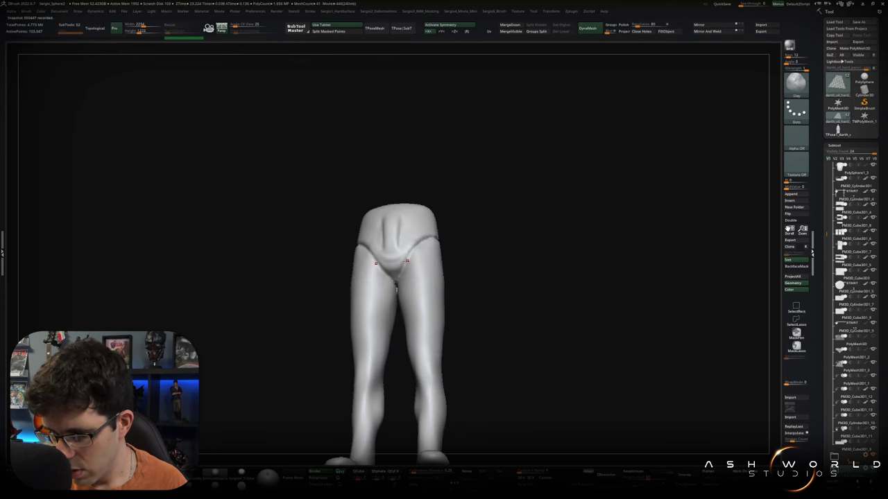
{"action": "right_click_drag", "start_coordinate": [399, 281], "coordinate": [400, 275]}
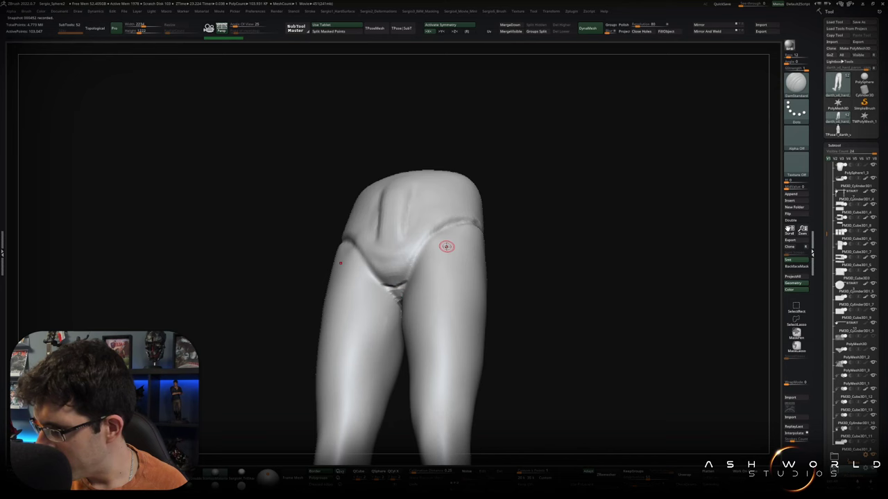
- Switch DamStandard to its own brush alpha and carve the groin fold crease on both sides
{"action": "left_click", "coordinate": [796, 137]}
{"action": "left_click", "coordinate": [796, 137]}
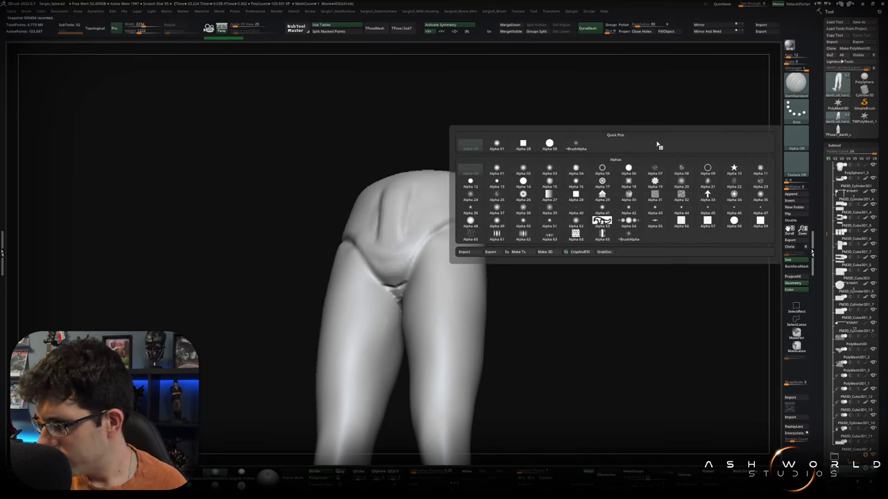
{"action": "left_click", "coordinate": [796, 137]}
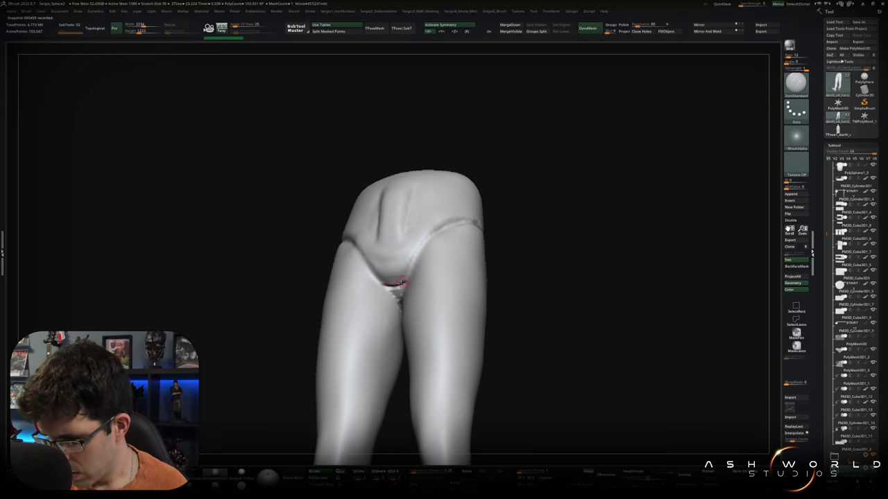
{"action": "left_click_drag", "start_coordinate": [406, 277], "coordinate": [416, 254]}
{"action": "right_click_drag", "start_coordinate": [462, 222], "coordinate": [420, 258]}
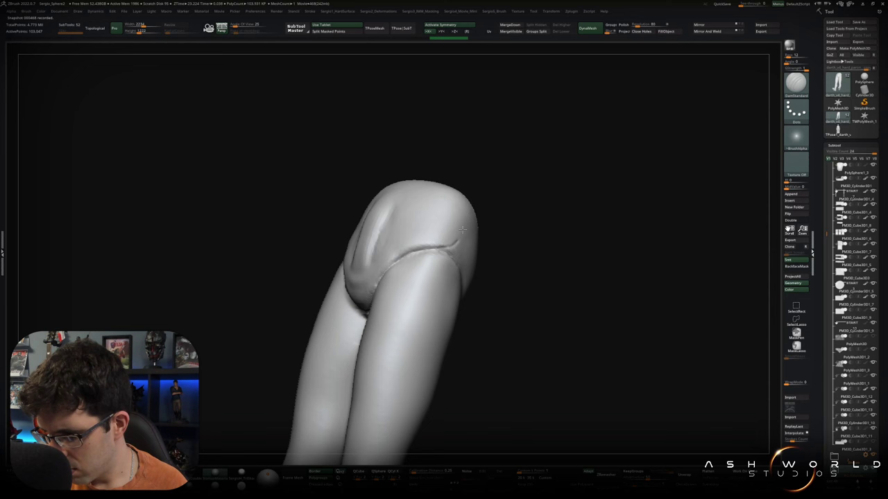
{"action": "left_click_drag", "start_coordinate": [461, 223], "coordinate": [454, 242]}
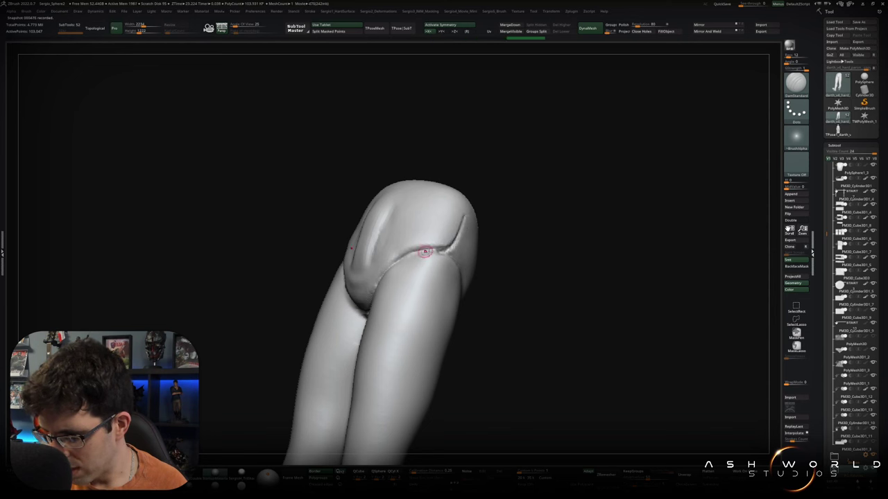
{"action": "right_click_drag", "start_coordinate": [402, 267], "coordinate": [413, 252]}
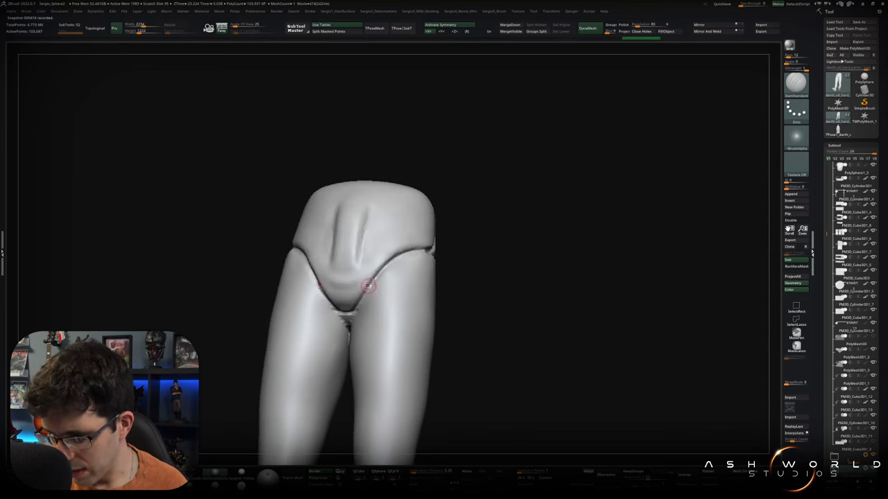
{"action": "mouse_move", "coordinate": [358, 333]}
{"action": "right_mouse_down"}
{"action": "mouse_move", "coordinate": [451, 296]}
{"action": "mouse_move", "coordinate": [414, 293]}
{"action": "mouse_move", "coordinate": [407, 310]}
{"action": "right_mouse_up"}
{"action": "left_click", "coordinate": [452, 297], "text": "ctrl+shift"}
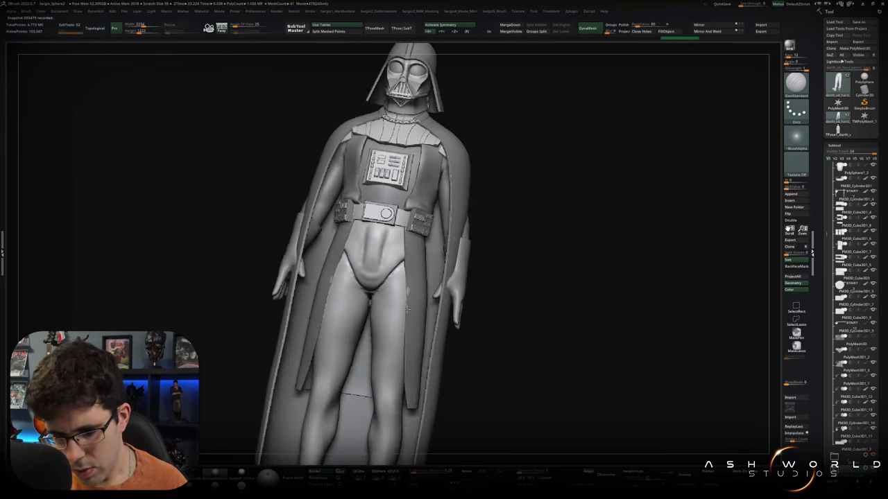
- Re-isolate the legs, orbit to check the fold, and collapse the subtool folder
{"action": "left_click", "coordinate": [407, 309], "text": "ctrl+shift"}
{"action": "right_click_drag", "start_coordinate": [402, 296], "coordinate": [373, 303]}
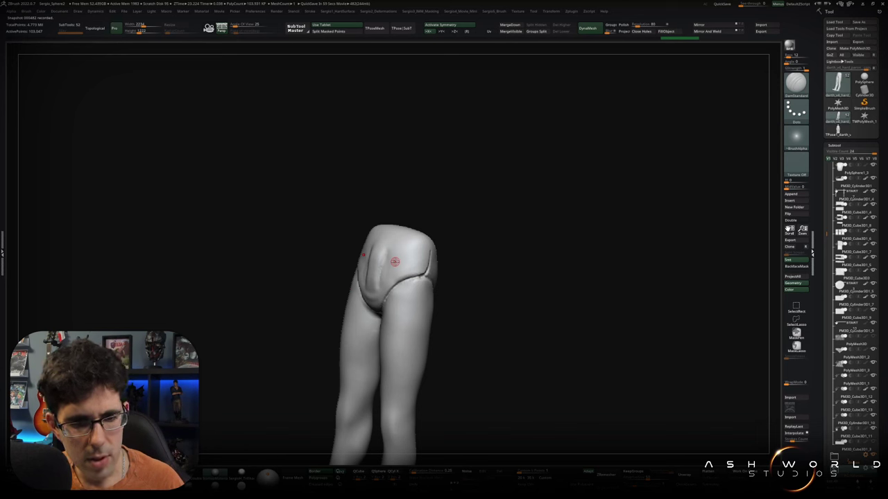
{"action": "mouse_move", "coordinate": [457, 325]}
{"action": "left_mouse_down"}
{"action": "mouse_move", "coordinate": [482, 315]}
{"action": "mouse_move", "coordinate": [486, 301]}
{"action": "mouse_move", "coordinate": [463, 321]}
{"action": "left_mouse_up"}
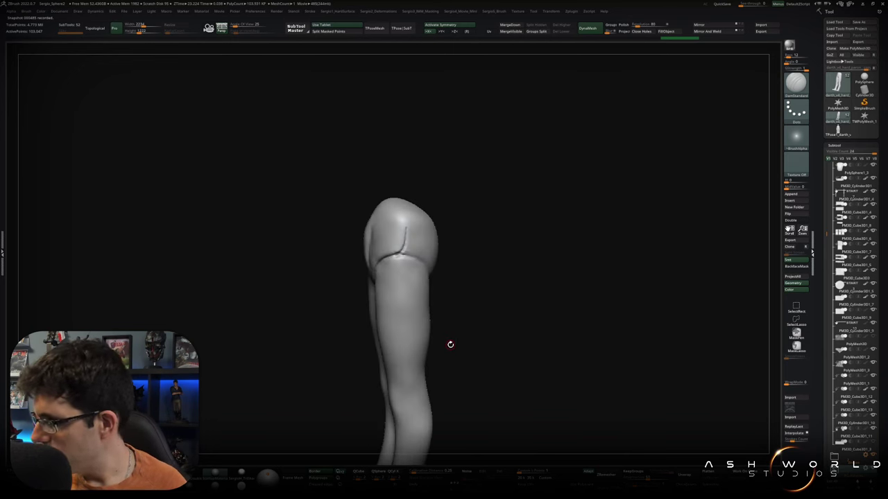
{"action": "left_click_drag", "start_coordinate": [825, 232], "coordinate": [825, 173]}
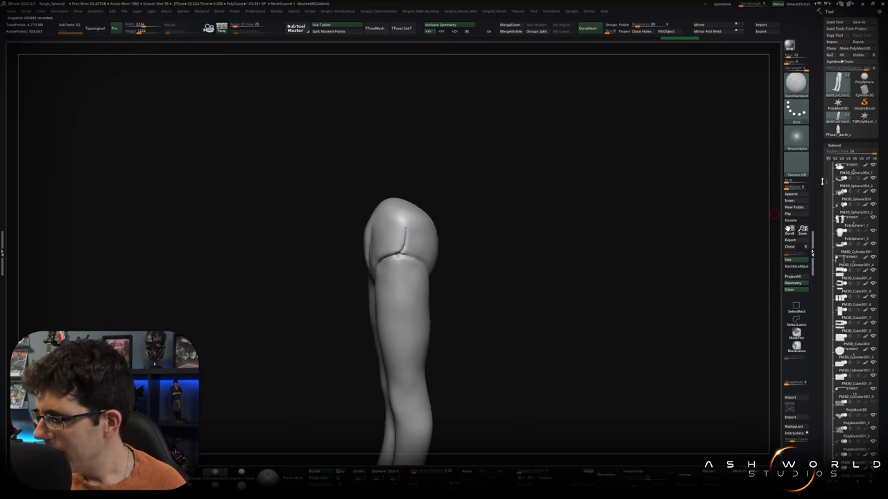
{"action": "left_click", "coordinate": [833, 195]}
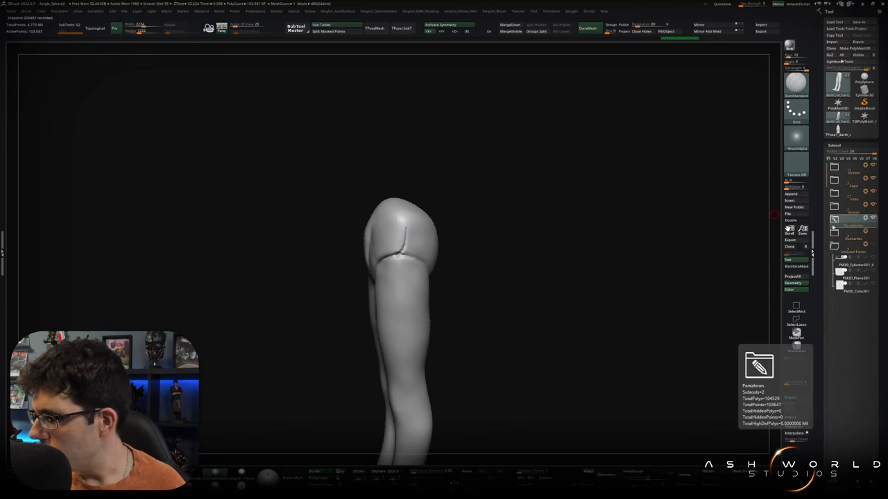
- Duplicate the legs subtool and TrimCurve away the legs below the hips
{"action": "left_click", "coordinate": [790, 220]}
{"action": "left_click_drag", "start_coordinate": [659, 203], "coordinate": [474, 305]}
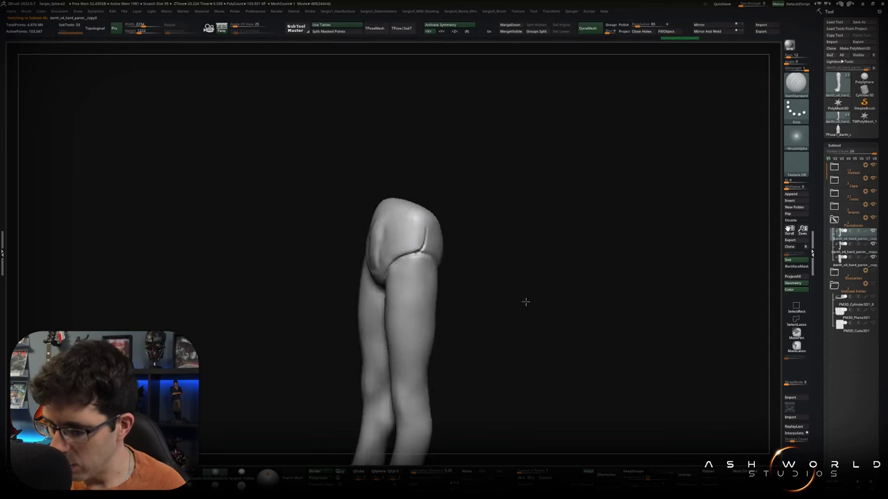
{"action": "scroll", "coordinate": [474, 306], "scroll_direction": "down", "scroll_amount": 3}
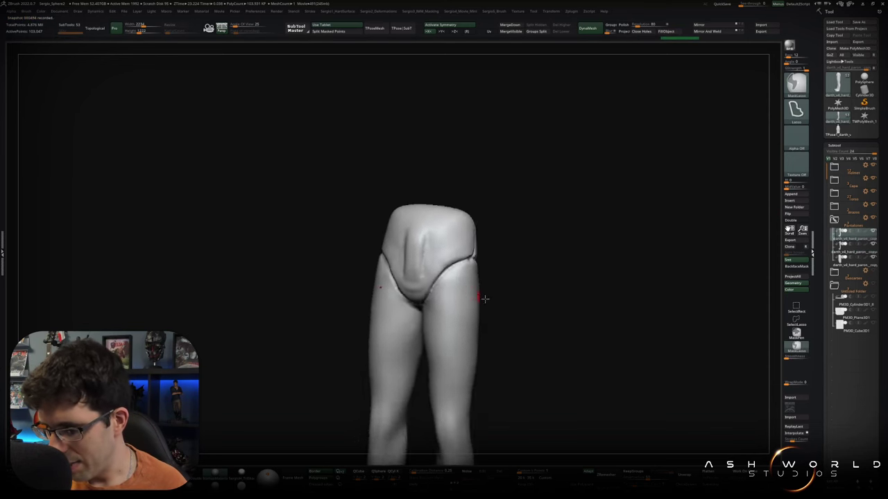
{"action": "mouse_move", "coordinate": [498, 303]}
{"action": "left_mouse_down", "text": "ctrl+shift"}
{"action": "mouse_move", "coordinate": [368, 323]}
{"action": "mouse_move", "coordinate": [336, 310]}
{"action": "left_mouse_up", "text": "ctrl+shift"}
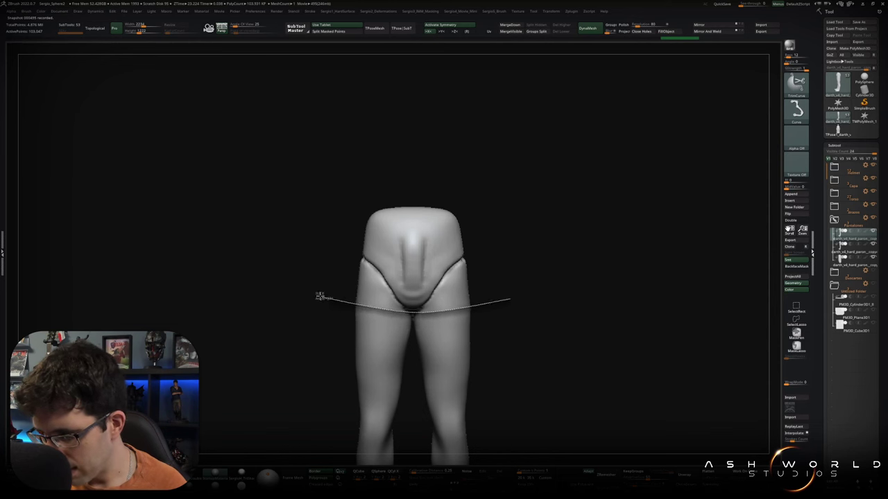
{"action": "left_click_drag", "start_coordinate": [336, 310], "coordinate": [313, 298], "text": "ctrl+shift"}
- Apply Mirror And Weld so the hip piece is symmetrical and solid
{"action": "left_click_drag", "start_coordinate": [480, 299], "coordinate": [544, 224]}
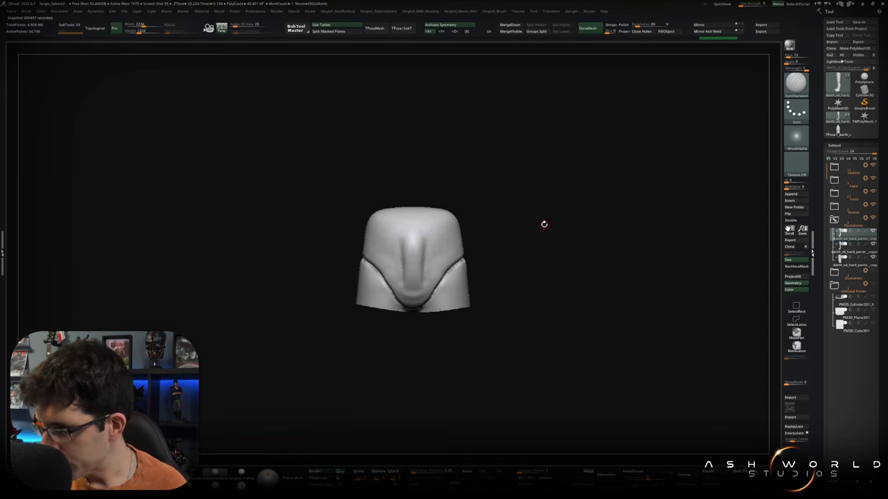
{"action": "left_click", "coordinate": [719, 32]}
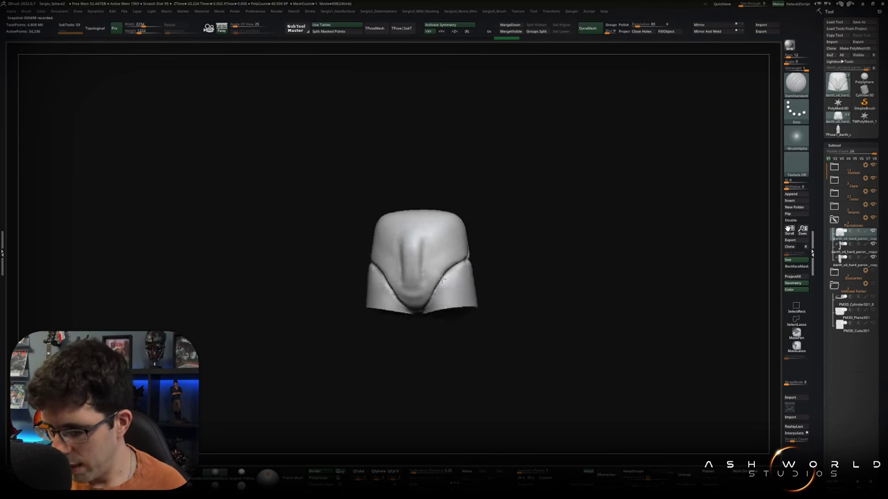
{"action": "scroll", "coordinate": [482, 263], "scroll_direction": "up", "scroll_amount": 3}
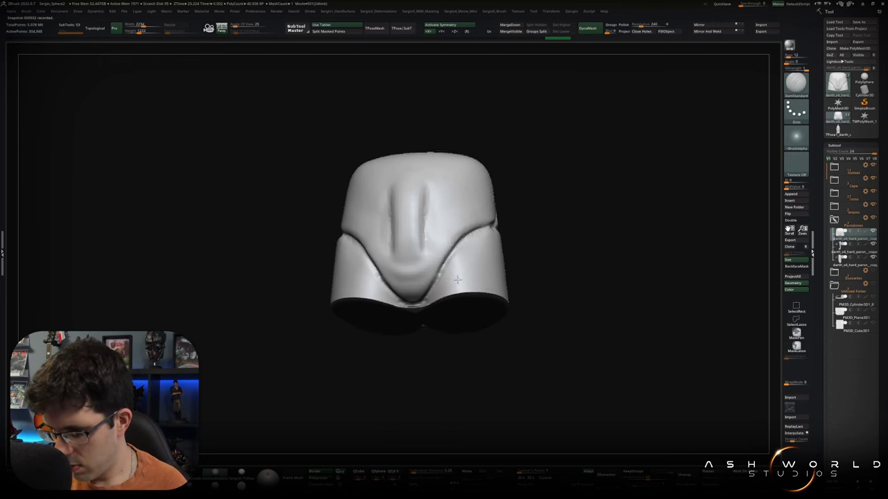
- Sculpt a V crease and fold ridges on the hip piece's lower front with ClayBuildup
{"action": "right_click_drag", "start_coordinate": [457, 279], "coordinate": [418, 309]}
{"action": "key", "text": "b"}
{"action": "key", "text": "c"}
{"action": "key", "text": "l"}
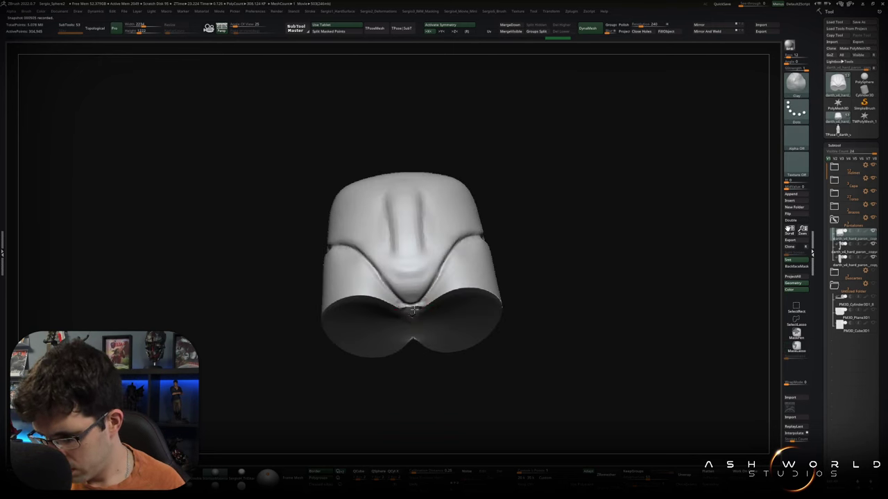
{"action": "key", "text": "b"}
{"action": "key", "text": "c"}
{"action": "key", "text": "b"}
{"action": "left_click_drag", "start_coordinate": [455, 278], "coordinate": [431, 306]}
{"action": "right_click_drag", "start_coordinate": [408, 315], "coordinate": [413, 343]}
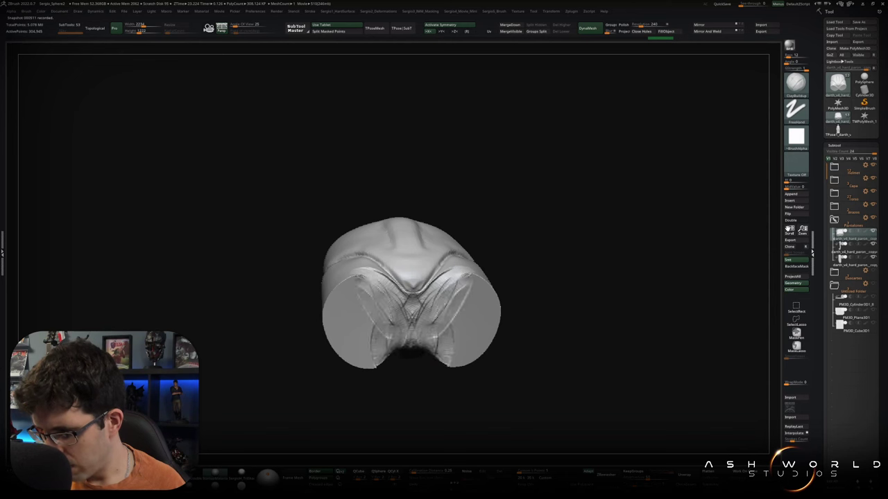
{"action": "right_click_drag", "start_coordinate": [412, 343], "coordinate": [435, 280]}
{"action": "mouse_move", "coordinate": [434, 281]}
{"action": "left_mouse_down"}
{"action": "mouse_move", "coordinate": [474, 288]}
{"action": "mouse_move", "coordinate": [504, 314]}
{"action": "left_mouse_up"}
{"action": "key", "text": "b"}
{"action": "key", "text": "t"}
{"action": "key", "text": "d"}
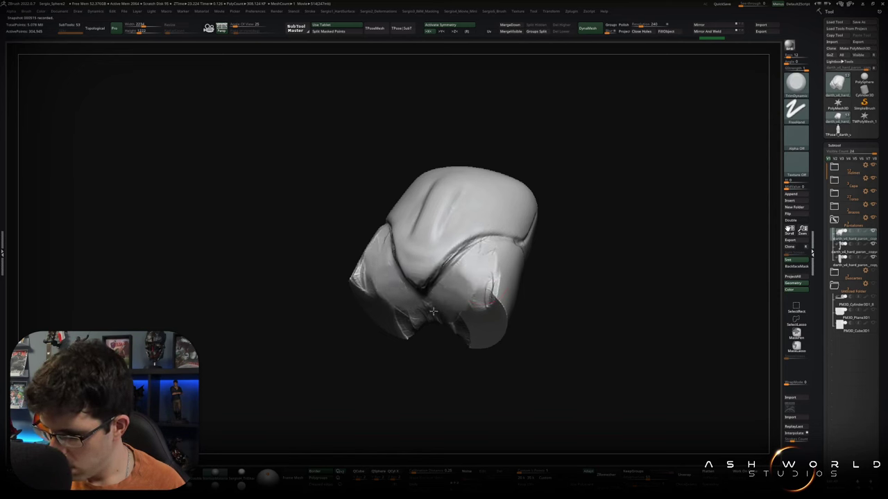
{"action": "right_click_drag", "start_coordinate": [504, 314], "coordinate": [447, 312]}
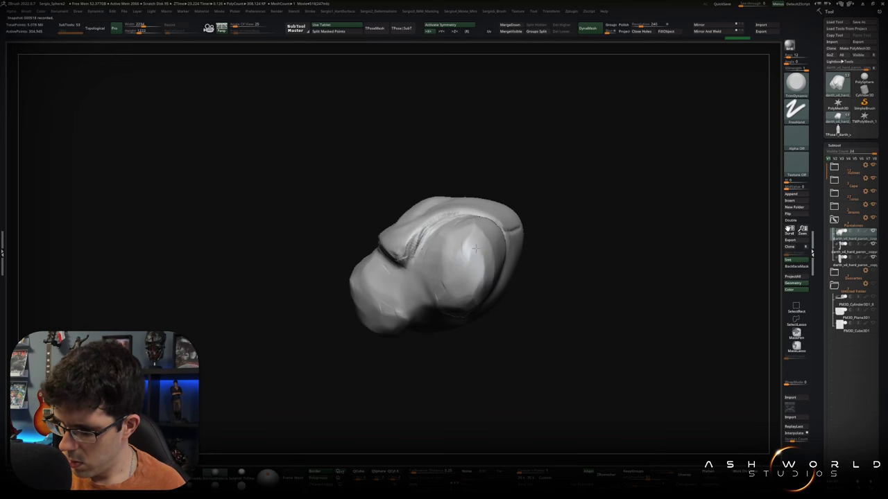
{"action": "mouse_move", "coordinate": [448, 312]}
{"action": "right_mouse_down", "text": "shift"}
{"action": "mouse_move", "coordinate": [472, 291]}
{"action": "mouse_move", "coordinate": [452, 248]}
{"action": "mouse_move", "coordinate": [475, 248]}
{"action": "right_mouse_up", "text": "shift"}
- Lay cross-hatched fabric strokes over the front using ClayBuildup with a textured alpha
{"action": "key", "text": "b"}
{"action": "key", "text": "c"}
{"action": "key", "text": "b"}
{"action": "mouse_move", "coordinate": [475, 247]}
{"action": "left_mouse_down"}
{"action": "mouse_move", "coordinate": [451, 222]}
{"action": "mouse_move", "coordinate": [437, 264]}
{"action": "left_mouse_up"}
{"action": "mouse_move", "coordinate": [493, 208]}
{"action": "left_mouse_down"}
{"action": "mouse_move", "coordinate": [430, 274]}
{"action": "mouse_move", "coordinate": [491, 236]}
{"action": "left_mouse_up"}
{"action": "right_click_drag", "start_coordinate": [491, 235], "coordinate": [506, 238]}
{"action": "left_click_drag", "start_coordinate": [506, 219], "coordinate": [499, 277]}
{"action": "mouse_move", "coordinate": [517, 243]}
{"action": "left_mouse_down"}
{"action": "mouse_move", "coordinate": [472, 290]}
{"action": "mouse_move", "coordinate": [500, 236]}
{"action": "mouse_move", "coordinate": [464, 243]}
{"action": "left_mouse_up"}
{"action": "left_click_drag", "start_coordinate": [478, 202], "coordinate": [444, 271]}
{"action": "mouse_move", "coordinate": [465, 243]}
{"action": "left_mouse_down"}
{"action": "mouse_move", "coordinate": [484, 297]}
{"action": "mouse_move", "coordinate": [517, 253]}
{"action": "left_mouse_up"}
{"action": "left_click_drag", "start_coordinate": [513, 215], "coordinate": [496, 294]}
{"action": "mouse_move", "coordinate": [496, 295]}
{"action": "right_mouse_down"}
{"action": "mouse_move", "coordinate": [479, 292]}
{"action": "mouse_move", "coordinate": [462, 208]}
{"action": "right_mouse_up"}
- SliceCurve the lower tips of the piece, then smooth the hatched underside
{"action": "right_click_drag", "start_coordinate": [538, 261], "coordinate": [541, 277], "text": "shift"}
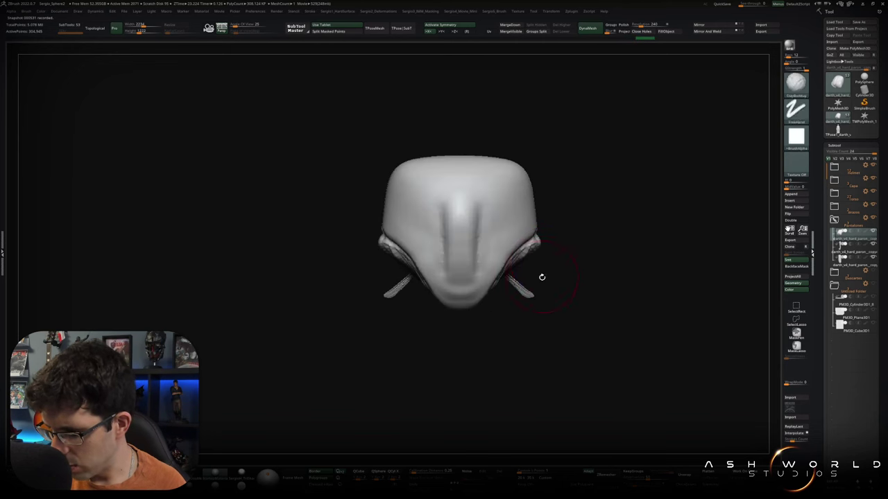
{"action": "mouse_move", "coordinate": [541, 275]}
{"action": "left_mouse_down", "text": "ctrl+shift"}
{"action": "mouse_move", "coordinate": [552, 313]}
{"action": "mouse_move", "coordinate": [563, 302]}
{"action": "left_mouse_up", "text": "ctrl+shift"}
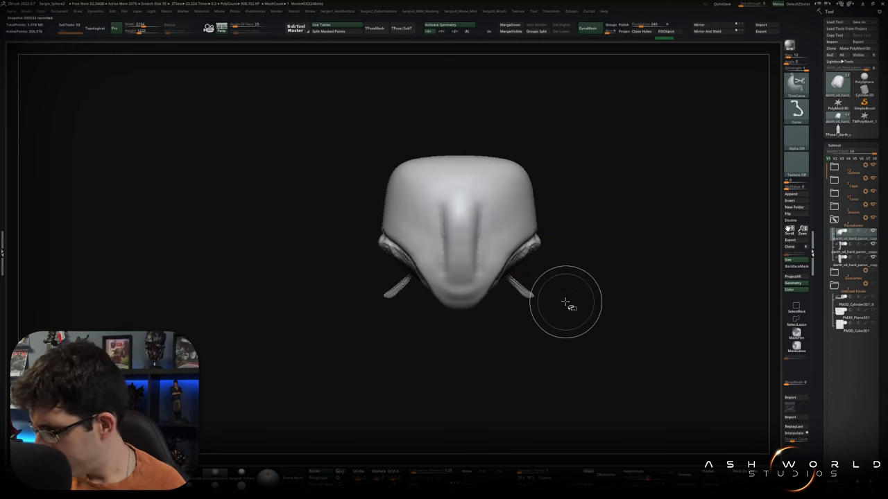
{"action": "mouse_move", "coordinate": [533, 269]}
{"action": "left_mouse_down", "text": "ctrl+shift"}
{"action": "mouse_move", "coordinate": [509, 283]}
{"action": "mouse_move", "coordinate": [568, 297]}
{"action": "left_mouse_up", "text": "ctrl+shift"}
{"action": "right_click_drag", "start_coordinate": [569, 296], "coordinate": [526, 267]}
{"action": "key", "text": "ctrl+z"}
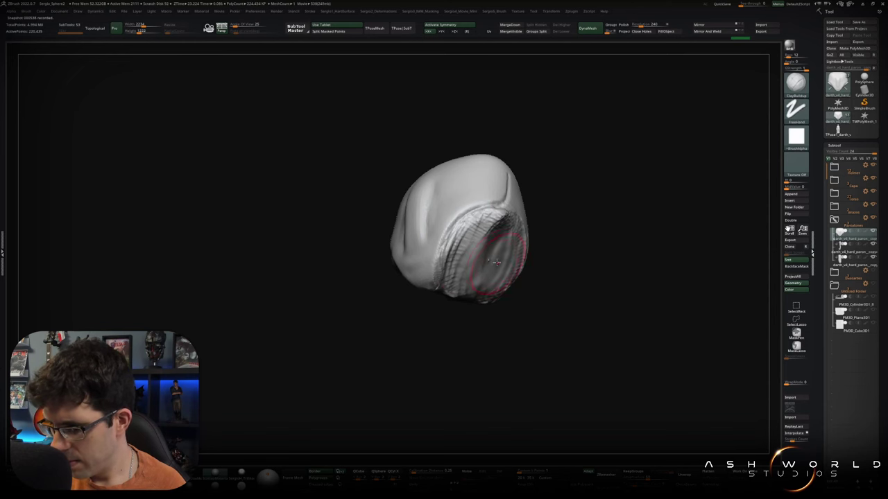
{"action": "mouse_move", "coordinate": [490, 235]}
{"action": "left_mouse_down", "text": "shift"}
{"action": "mouse_move", "coordinate": [499, 228]}
{"action": "mouse_move", "coordinate": [483, 230]}
{"action": "left_mouse_up", "text": "shift"}
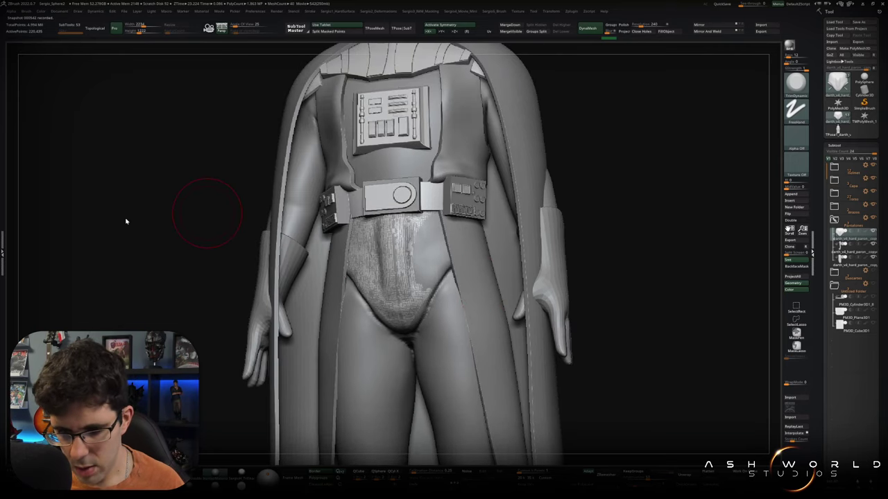
- Add vertical fabric strokes to the codpiece's right side and build clay along its cut edge
{"action": "left_click_drag", "start_coordinate": [229, 229], "coordinate": [161, 251]}
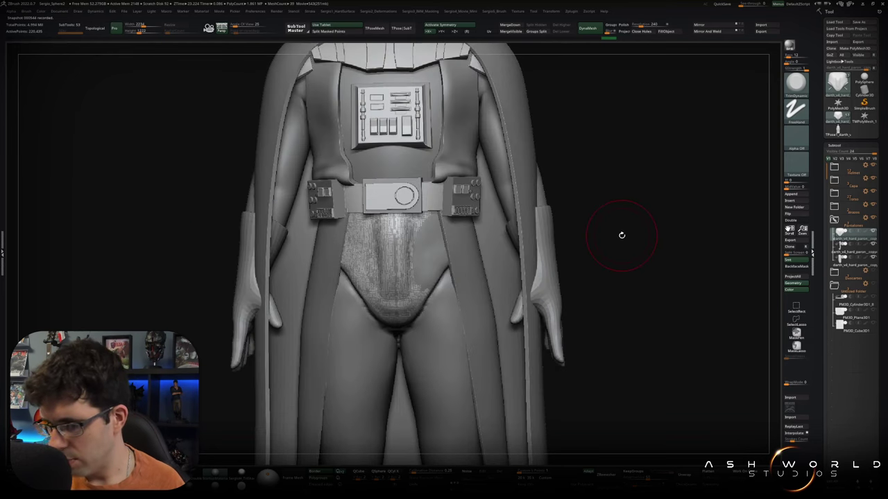
{"action": "mouse_move", "coordinate": [468, 272]}
{"action": "left_mouse_down"}
{"action": "mouse_move", "coordinate": [478, 254]}
{"action": "mouse_move", "coordinate": [475, 293]}
{"action": "left_mouse_up"}
{"action": "key", "text": "b"}
{"action": "key", "text": "c"}
{"action": "key", "text": "b"}
{"action": "left_click_drag", "start_coordinate": [482, 204], "coordinate": [485, 313]}
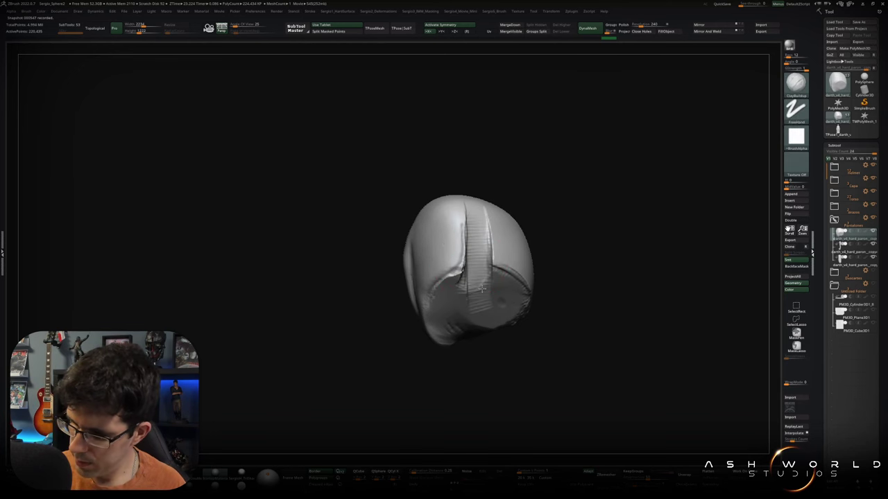
{"action": "left_click_drag", "start_coordinate": [502, 218], "coordinate": [494, 312]}
{"action": "mouse_move", "coordinate": [551, 129]}
{"action": "left_mouse_down", "text": "ctrl+alt+shift"}
{"action": "mouse_move", "coordinate": [660, 258]}
{"action": "mouse_move", "coordinate": [559, 263]}
{"action": "left_mouse_up", "text": "ctrl+alt+shift"}
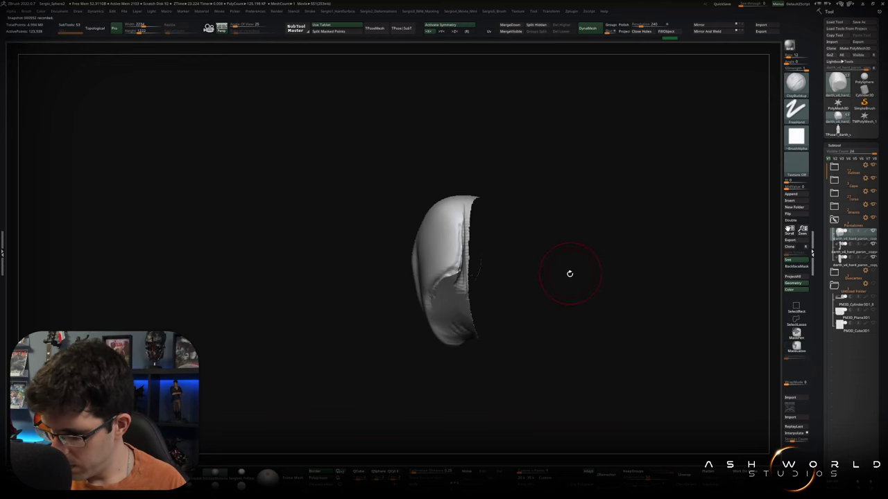
{"action": "left_click_drag", "start_coordinate": [478, 208], "coordinate": [477, 311], "text": "shift"}
- With the Clay brush, soften the groove and bulge out the right edge
{"action": "key", "text": "b"}
{"action": "key", "text": "c"}
{"action": "key", "text": "l"}
{"action": "key", "text": "space"}
{"action": "mouse_move", "coordinate": [462, 291]}
{"action": "left_mouse_down"}
{"action": "mouse_move", "coordinate": [527, 291]}
{"action": "mouse_move", "coordinate": [461, 278]}
{"action": "left_mouse_up"}
{"action": "left_click_drag", "start_coordinate": [485, 233], "coordinate": [482, 263]}
- Smooth the piece's middle surface and orbit around to check it from several angles
{"action": "mouse_move", "coordinate": [501, 231]}
{"action": "left_mouse_down"}
{"action": "mouse_move", "coordinate": [462, 259]}
{"action": "mouse_move", "coordinate": [484, 290]}
{"action": "left_mouse_up"}
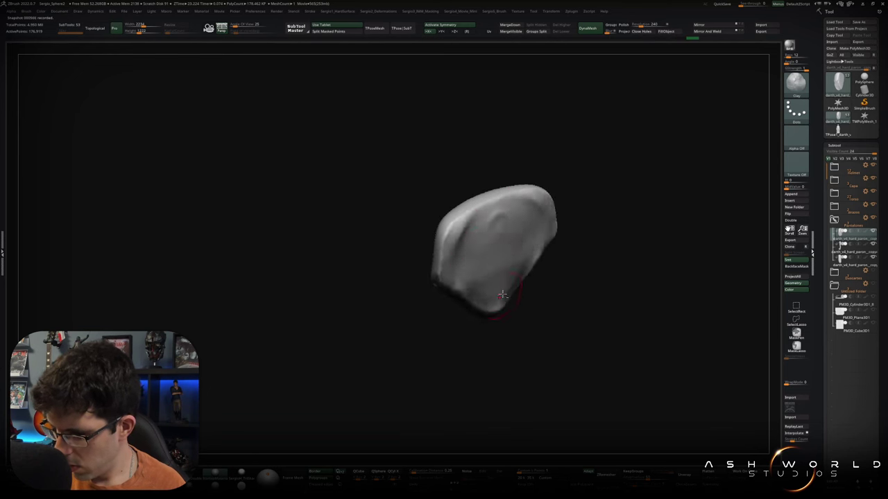
{"action": "right_click_drag", "start_coordinate": [502, 295], "coordinate": [486, 316]}
{"action": "left_click_drag", "start_coordinate": [475, 262], "coordinate": [509, 234], "text": "shift"}
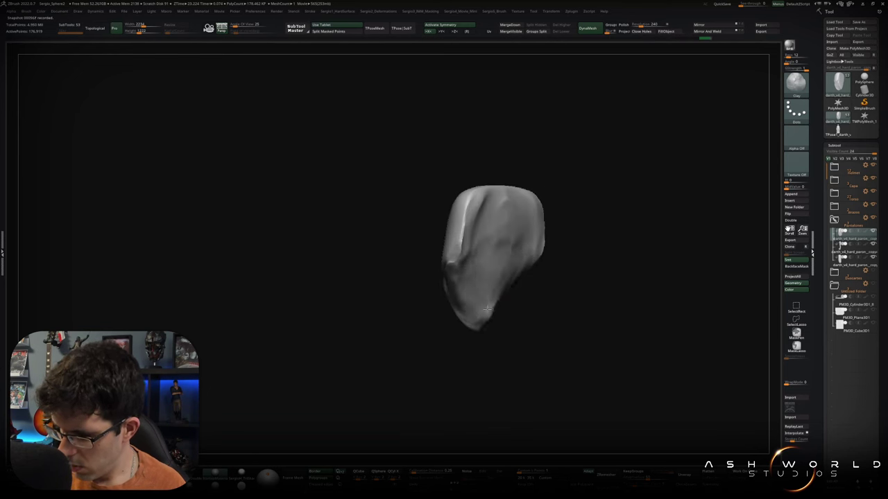
{"action": "right_click_drag", "start_coordinate": [496, 281], "coordinate": [499, 247]}
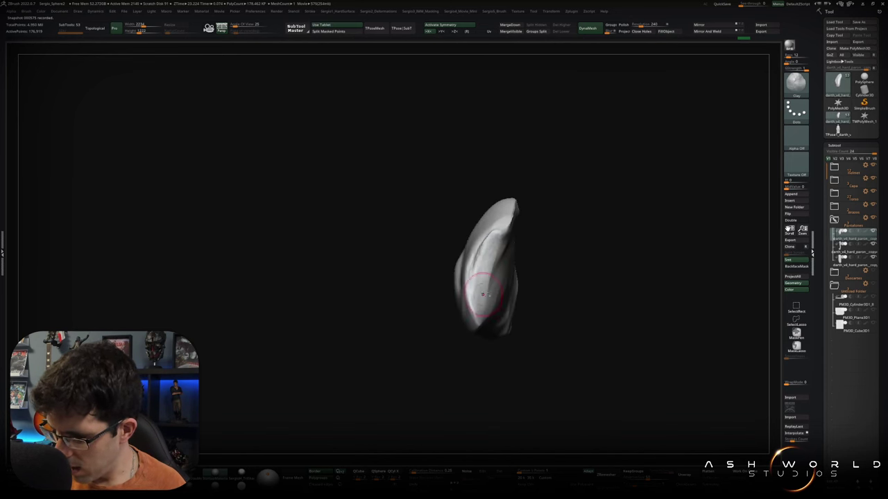
{"action": "right_click_drag", "start_coordinate": [490, 258], "coordinate": [492, 256]}
{"action": "right_click_drag", "start_coordinate": [510, 216], "coordinate": [502, 300]}
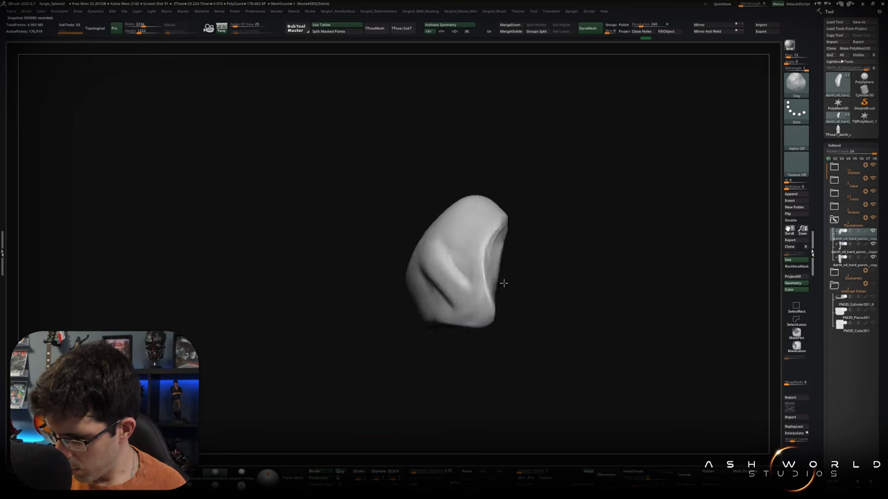
{"action": "mouse_move", "coordinate": [506, 286]}
{"action": "right_mouse_down"}
{"action": "mouse_move", "coordinate": [463, 279]}
{"action": "mouse_move", "coordinate": [503, 273]}
{"action": "right_mouse_up"}
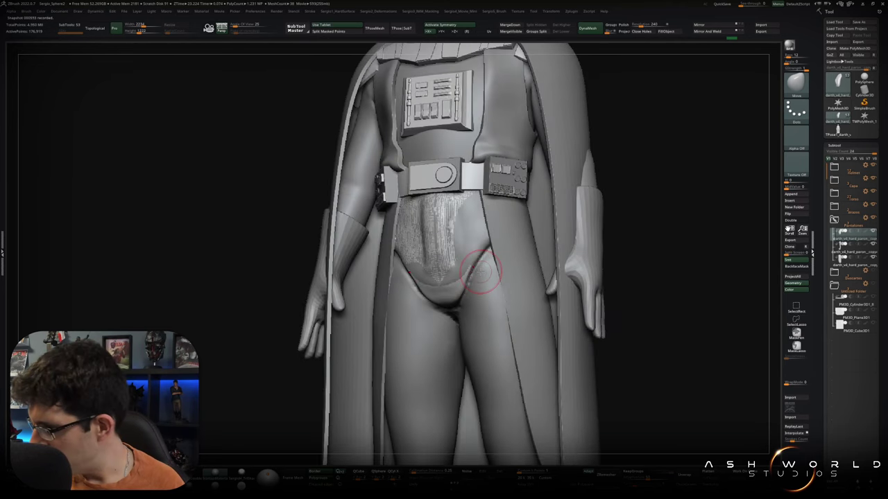
- Solo the Pants and flatten the front grooves and crotch area with TrimDynamic
{"action": "left_click", "coordinate": [480, 272], "text": "alt"}
{"action": "right_click_drag", "start_coordinate": [475, 271], "coordinate": [444, 251]}
{"action": "key", "text": "b"}
{"action": "key", "text": "c"}
{"action": "key", "text": "b"}
{"action": "key", "text": "b"}
{"action": "key", "text": "t"}
{"action": "key", "text": "d"}
{"action": "left_click_drag", "start_coordinate": [437, 229], "coordinate": [449, 250]}
{"action": "key", "text": "space"}
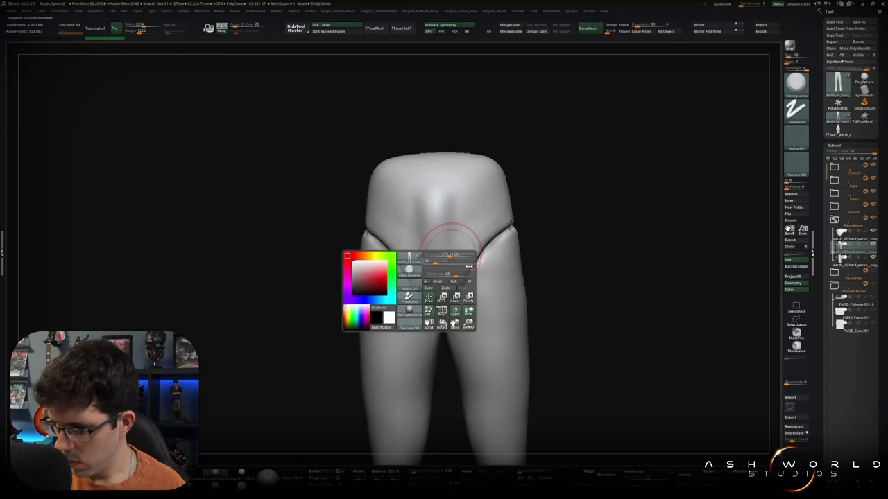
{"action": "left_click", "coordinate": [465, 276]}
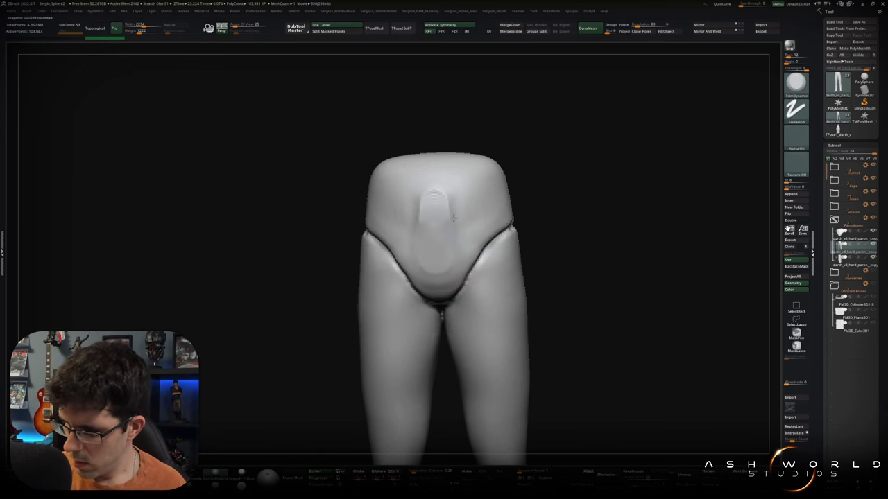
{"action": "mouse_move", "coordinate": [427, 220]}
{"action": "left_mouse_down"}
{"action": "mouse_move", "coordinate": [458, 293]}
{"action": "mouse_move", "coordinate": [499, 234]}
{"action": "left_mouse_up"}
- Smooth the upper thighs on both sides with TrimDynamic, then view the whole figure
{"action": "key", "text": "b"}
{"action": "key", "text": "t"}
{"action": "key", "text": "d"}
{"action": "left_click_drag", "start_coordinate": [489, 267], "coordinate": [478, 245], "text": "shift"}
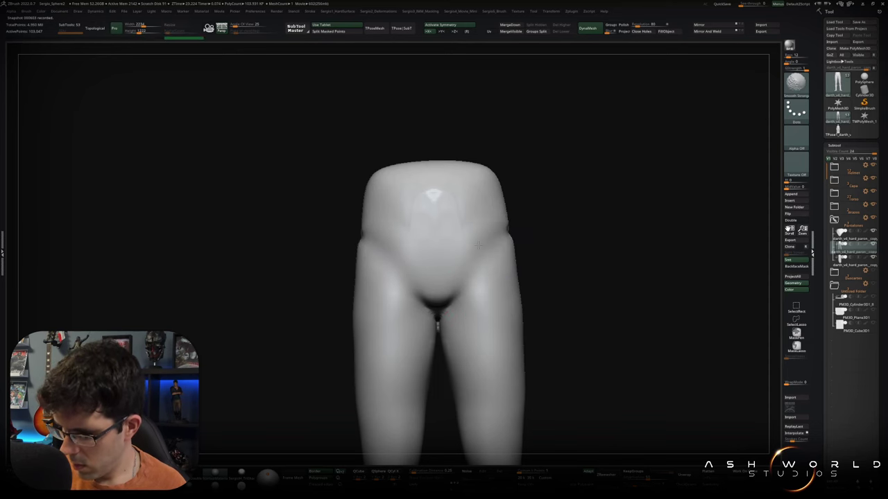
{"action": "mouse_move", "coordinate": [492, 222]}
{"action": "right_mouse_down"}
{"action": "mouse_move", "coordinate": [500, 217]}
{"action": "mouse_move", "coordinate": [517, 250]}
{"action": "mouse_move", "coordinate": [513, 274]}
{"action": "right_mouse_up"}
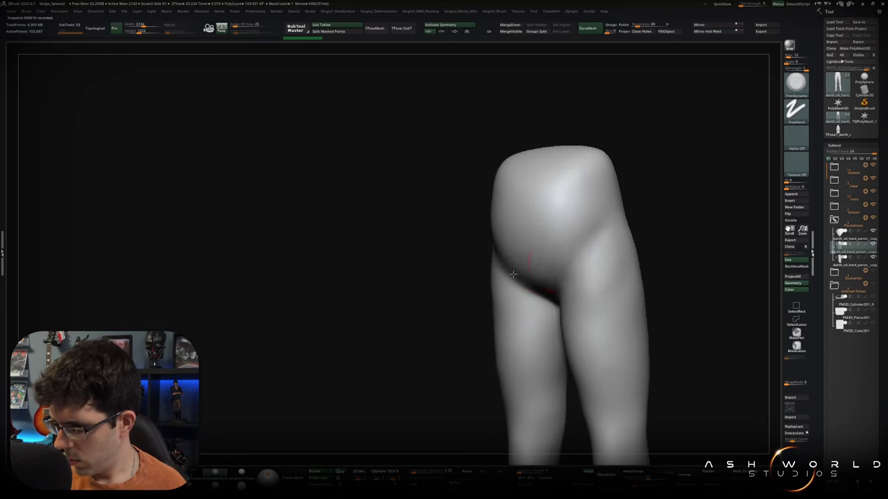
{"action": "mouse_move", "coordinate": [576, 250]}
{"action": "left_mouse_down", "text": "shift"}
{"action": "mouse_move", "coordinate": [594, 268]}
{"action": "mouse_move", "coordinate": [517, 264]}
{"action": "mouse_move", "coordinate": [517, 253]}
{"action": "mouse_move", "coordinate": [576, 277]}
{"action": "mouse_move", "coordinate": [525, 196]}
{"action": "left_mouse_up", "text": "shift"}
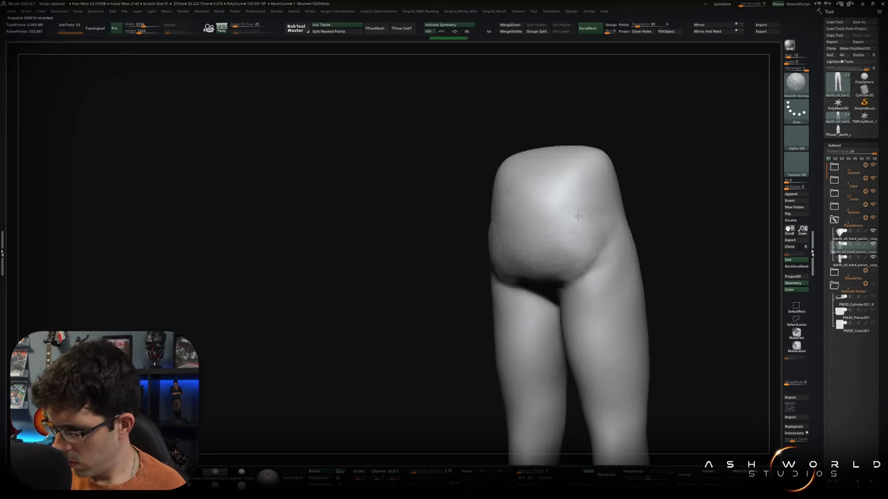
{"action": "mouse_move", "coordinate": [575, 241]}
{"action": "right_mouse_down"}
{"action": "mouse_move", "coordinate": [587, 261]}
{"action": "mouse_move", "coordinate": [632, 260]}
{"action": "right_mouse_up"}
{"action": "right_click_drag", "start_coordinate": [648, 289], "coordinate": [631, 254]}
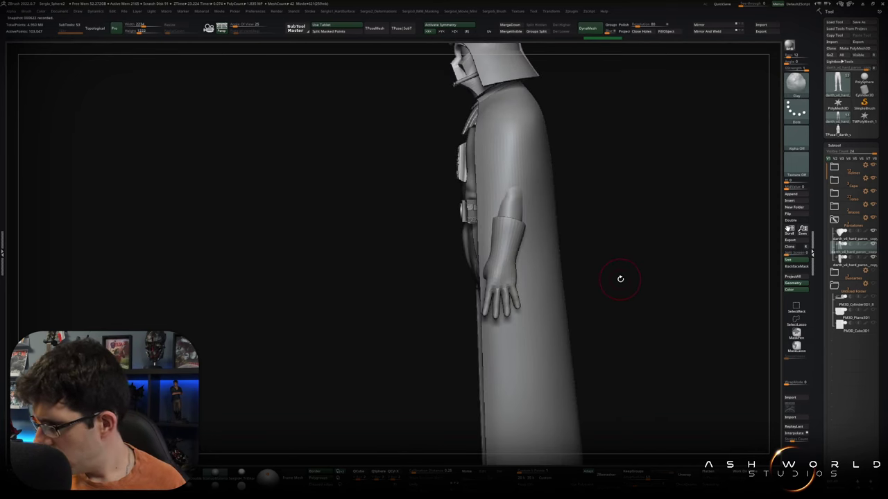
- Hide the cape and tunic skirt, select the legs, and show their wireframe in front view
{"action": "left_click", "coordinate": [865, 180]}
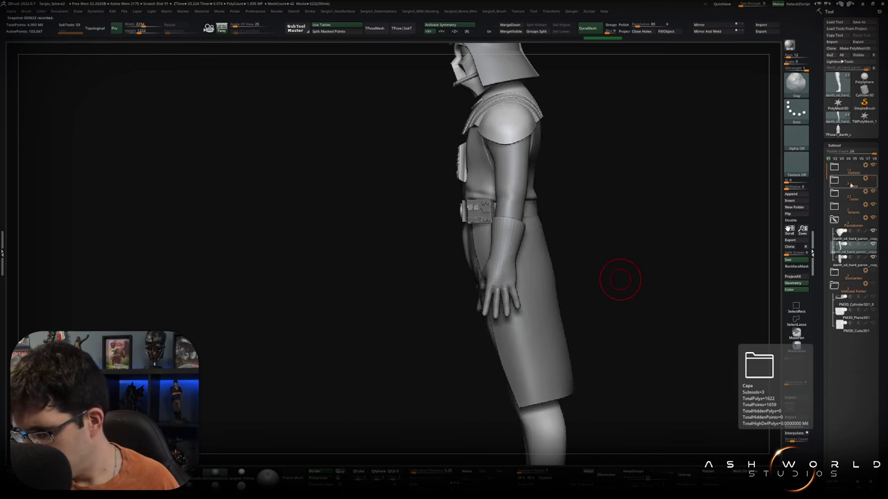
{"action": "left_click", "coordinate": [538, 286], "text": "alt"}
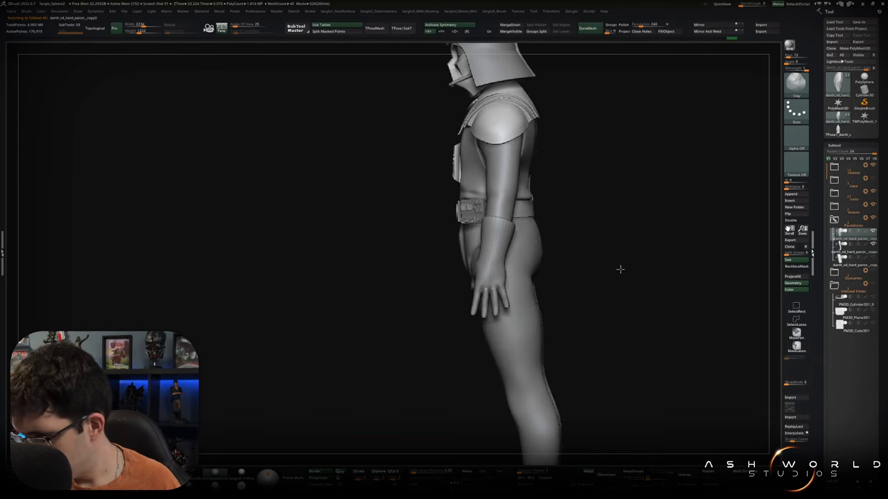
{"action": "mouse_move", "coordinate": [601, 293]}
{"action": "right_mouse_down", "text": "ctrl"}
{"action": "mouse_move", "coordinate": [605, 283]}
{"action": "mouse_move", "coordinate": [561, 238]}
{"action": "mouse_move", "coordinate": [535, 243]}
{"action": "mouse_move", "coordinate": [495, 290]}
{"action": "right_mouse_up", "text": "ctrl"}
{"action": "left_click", "coordinate": [477, 286], "text": "alt"}
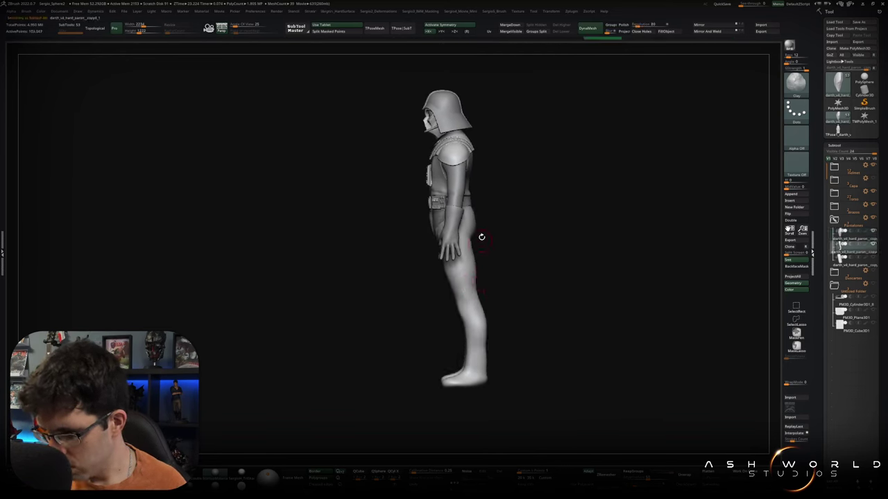
{"action": "right_click_drag", "start_coordinate": [490, 237], "coordinate": [521, 238], "text": "shift"}
{"action": "key", "text": "shift+f"}
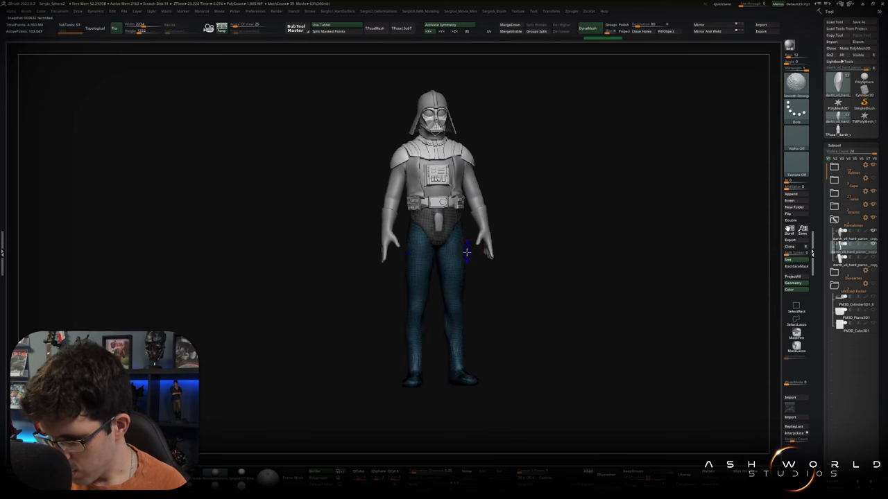
{"action": "key", "text": "shift+f"}
{"action": "key", "text": "shift+f"}
{"action": "key", "text": "shift+f"}
{"action": "right_click_drag", "start_coordinate": [472, 279], "coordinate": [501, 234], "text": "shift"}
{"action": "mouse_move", "coordinate": [479, 236]}
{"action": "left_mouse_down", "text": "ctrl"}
{"action": "mouse_move", "coordinate": [415, 345]}
{"action": "mouse_move", "coordinate": [521, 260]}
{"action": "left_mouse_up", "text": "ctrl"}
{"action": "mouse_move", "coordinate": [521, 259]}
{"action": "right_mouse_down"}
{"action": "mouse_move", "coordinate": [455, 267]}
{"action": "mouse_move", "coordinate": [435, 231]}
{"action": "right_mouse_up"}
{"action": "left_click_drag", "start_coordinate": [468, 231], "coordinate": [467, 239], "text": "ctrl"}
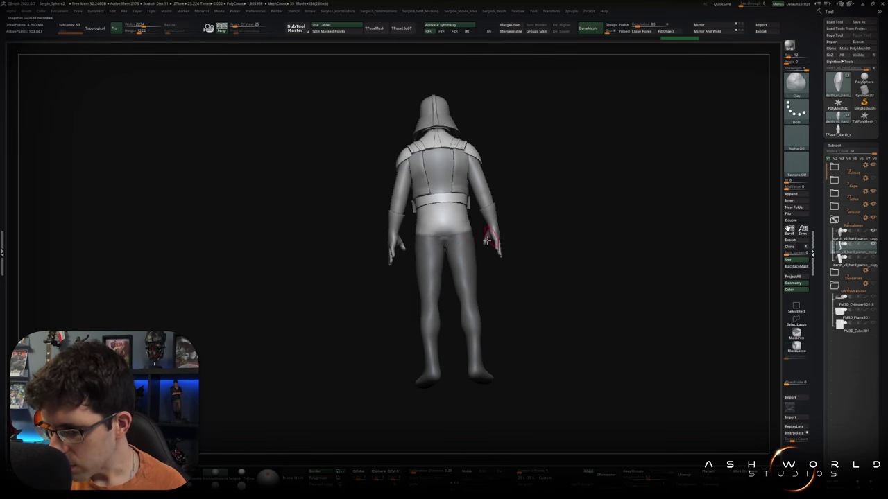
{"action": "mouse_move", "coordinate": [504, 275]}
{"action": "right_mouse_down"}
{"action": "mouse_move", "coordinate": [525, 289]}
{"action": "mouse_move", "coordinate": [490, 247]}
{"action": "right_mouse_up"}
{"action": "key", "text": "w"}
{"action": "left_click", "coordinate": [452, 138]}
{"action": "left_click", "coordinate": [466, 234]}
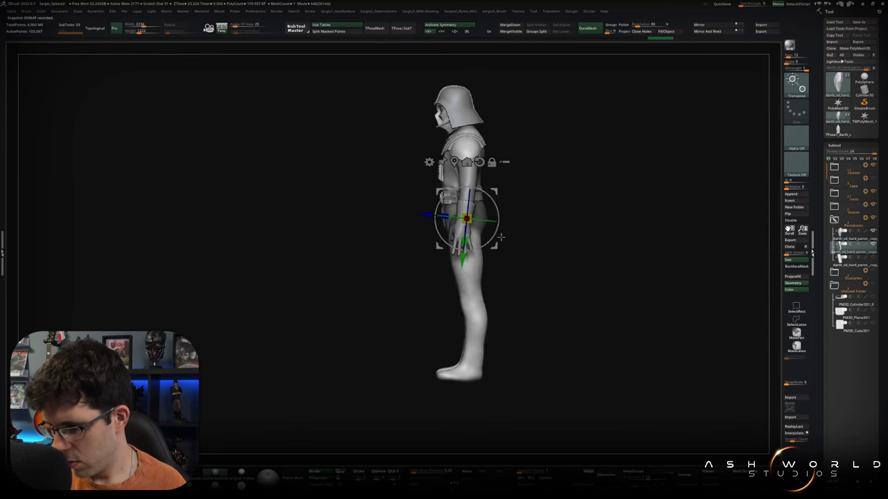
{"action": "left_click_drag", "start_coordinate": [499, 363], "coordinate": [388, 274], "text": "ctrl"}
{"action": "left_click", "coordinate": [470, 368]}
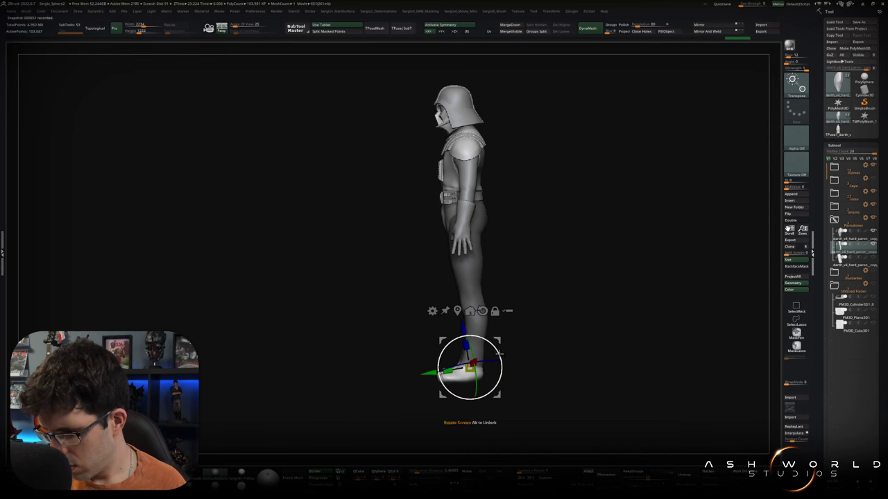
{"action": "key", "text": "q"}
{"action": "mouse_move", "coordinate": [521, 319]}
{"action": "left_mouse_down"}
{"action": "mouse_move", "coordinate": [519, 337]}
{"action": "mouse_move", "coordinate": [491, 334]}
{"action": "mouse_move", "coordinate": [577, 291]}
{"action": "mouse_move", "coordinate": [624, 299]}
{"action": "mouse_move", "coordinate": [551, 313]}
{"action": "mouse_move", "coordinate": [537, 326]}
{"action": "mouse_move", "coordinate": [585, 327]}
{"action": "left_mouse_up"}
{"action": "scroll", "coordinate": [426, 303], "scroll_direction": "up", "scroll_amount": 5}
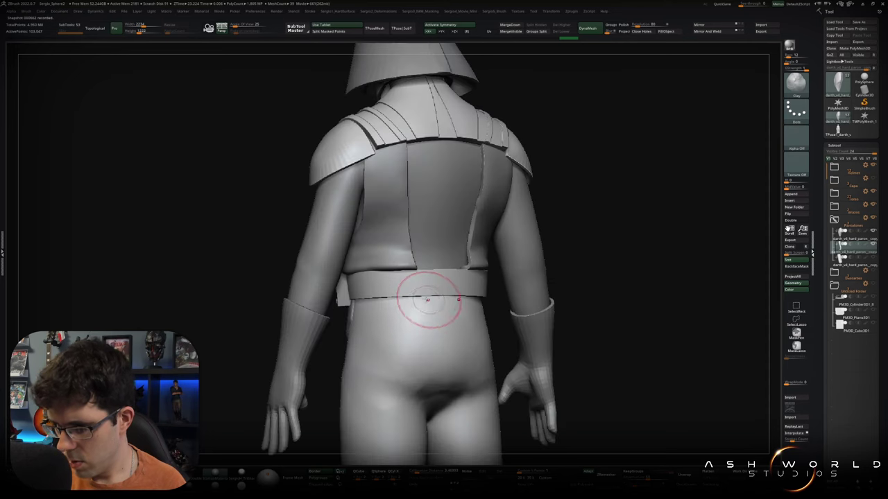
- Unhide the robe skirt, orbit to a three-quarter back view, then solo the lower-body mesh
{"action": "scroll", "coordinate": [441, 314], "scroll_direction": "down", "scroll_amount": 2}
{"action": "right_click_drag", "start_coordinate": [442, 314], "coordinate": [445, 314]}
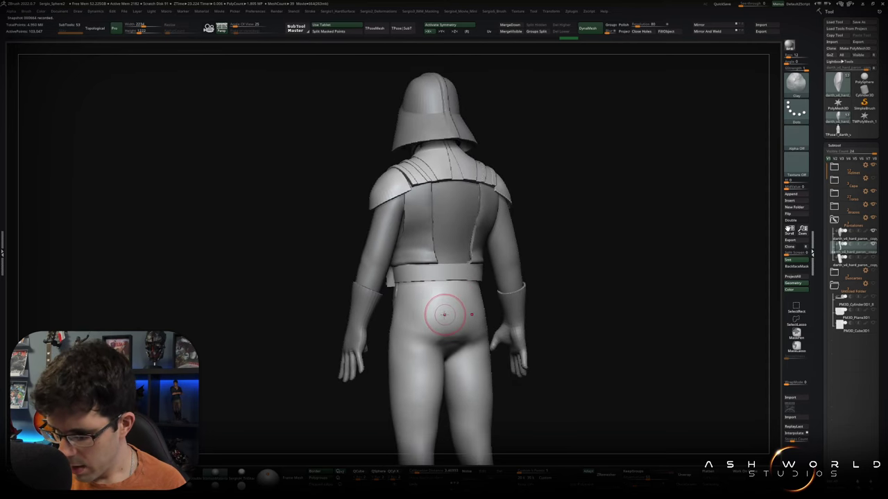
{"action": "scroll", "coordinate": [614, 293], "scroll_direction": "down", "scroll_amount": 3}
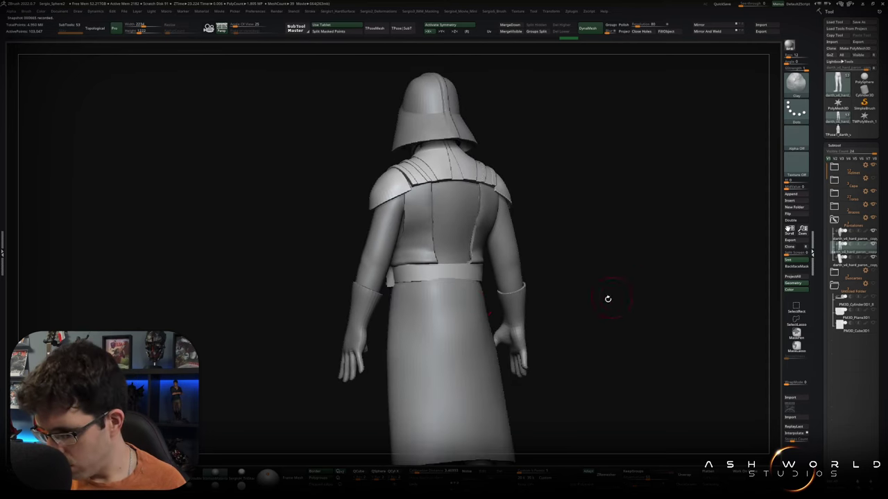
{"action": "left_click_drag", "start_coordinate": [614, 293], "coordinate": [568, 277]}
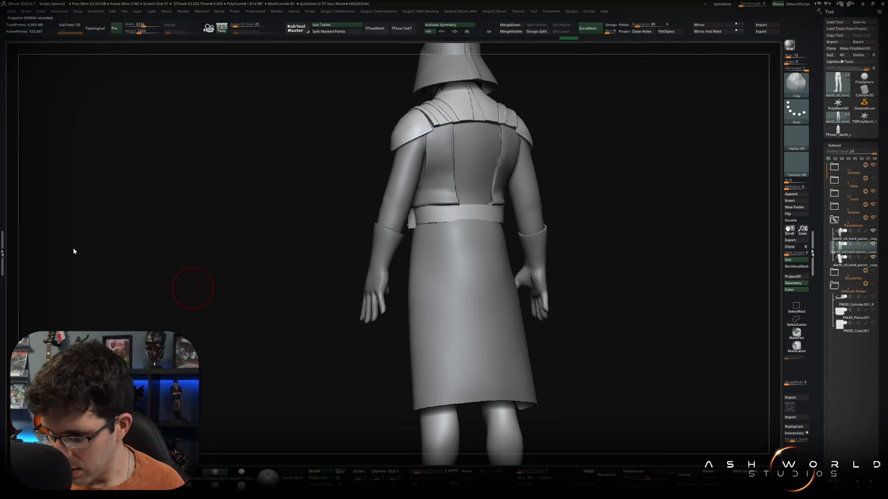
{"action": "right_click_drag", "start_coordinate": [454, 149], "coordinate": [451, 132], "text": "shift"}
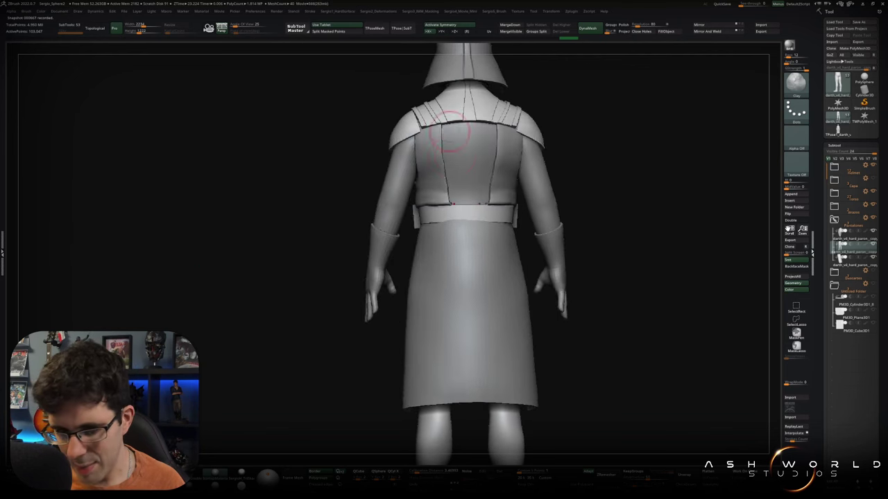
{"action": "mouse_move", "coordinate": [655, 160]}
{"action": "right_mouse_down"}
{"action": "mouse_move", "coordinate": [626, 222]}
{"action": "mouse_move", "coordinate": [421, 313]}
{"action": "mouse_move", "coordinate": [421, 297]}
{"action": "right_mouse_up"}
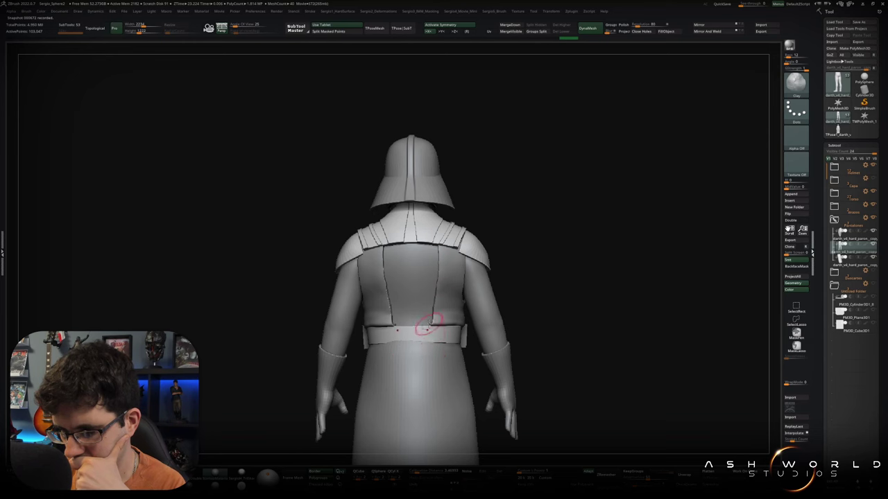
{"action": "left_click", "coordinate": [430, 322], "text": "alt"}
{"action": "key", "text": "alt+shift+s"}
- Select and solo the vest pieces, show their wireframe, and frame them
{"action": "key", "text": "alt+shift+s"}
{"action": "left_click", "coordinate": [444, 297], "text": "alt"}
{"action": "key", "text": "alt+shift+s"}
{"action": "key", "text": "shift+f"}
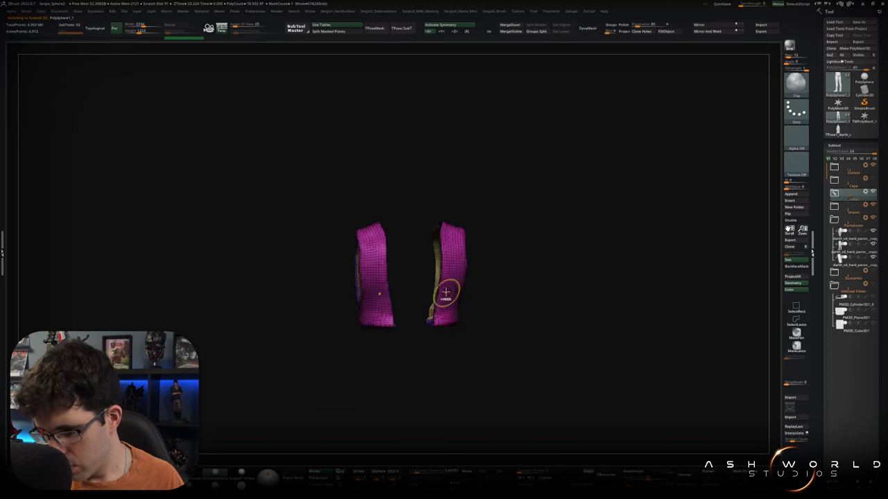
{"action": "key", "text": "f"}
{"action": "mouse_move", "coordinate": [440, 320]}
{"action": "right_mouse_down"}
{"action": "mouse_move", "coordinate": [453, 227]}
{"action": "mouse_move", "coordinate": [437, 307]}
{"action": "mouse_move", "coordinate": [448, 287]}
{"action": "right_mouse_up"}
- In ZModeler, bridge the upper edges of the two vest pieces together
{"action": "key", "text": "b"}
{"action": "key", "text": "z"}
{"action": "key", "text": "m"}
{"action": "key", "text": "space"}
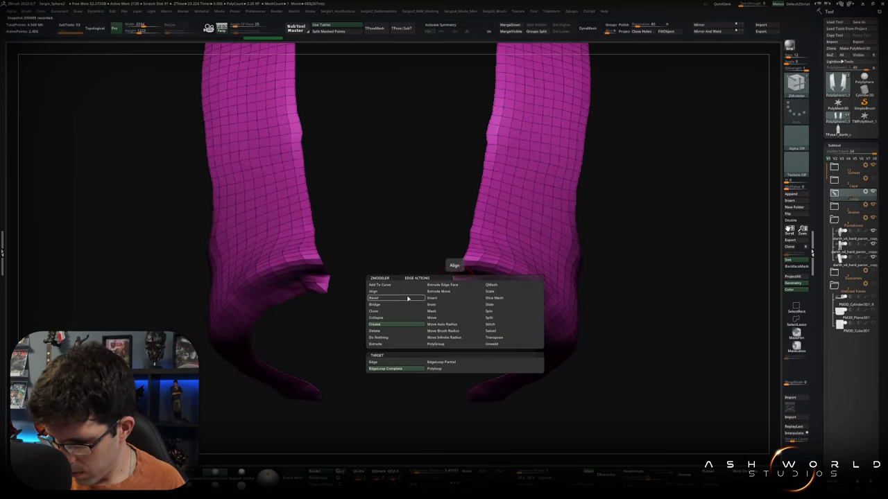
{"action": "left_click", "coordinate": [392, 304]}
{"action": "left_click", "coordinate": [330, 281]}
{"action": "mouse_move", "coordinate": [340, 287]}
{"action": "right_mouse_down"}
{"action": "mouse_move", "coordinate": [523, 210]}
{"action": "mouse_move", "coordinate": [471, 278]}
{"action": "right_mouse_up"}
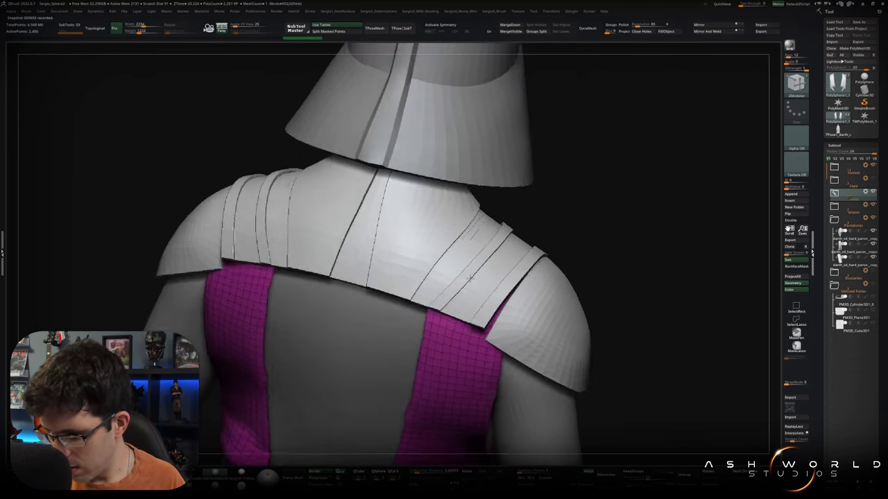
{"action": "mouse_move", "coordinate": [470, 278]}
{"action": "right_mouse_down"}
{"action": "mouse_move", "coordinate": [435, 295]}
{"action": "mouse_move", "coordinate": [486, 261]}
{"action": "right_mouse_up"}
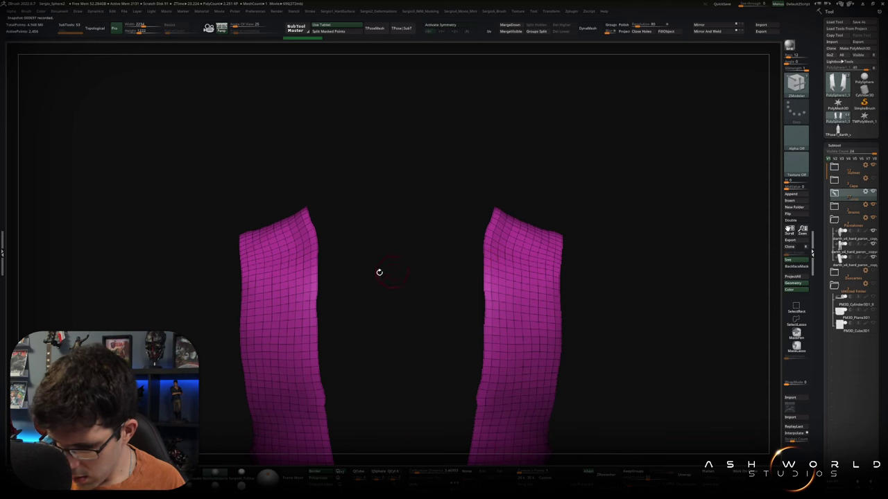
{"action": "left_click", "coordinate": [297, 271]}
{"action": "key", "text": "space"}
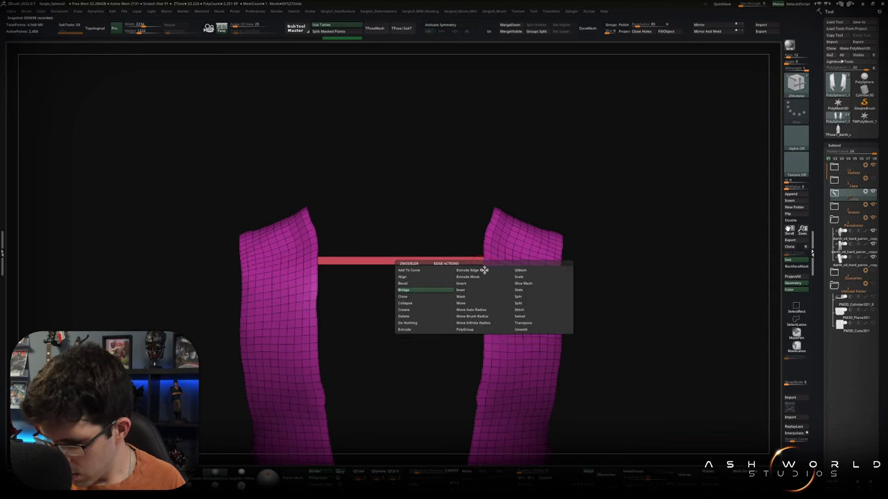
- Set the Bridge edge action and its target, then bridge the lower gap between panels
{"action": "left_click", "coordinate": [404, 316]}
{"action": "left_click", "coordinate": [410, 360]}
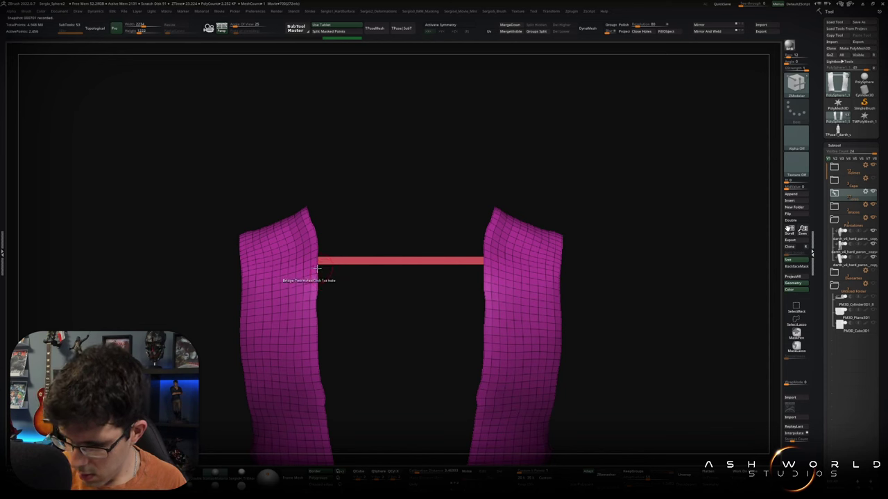
{"action": "mouse_move", "coordinate": [484, 316]}
{"action": "left_mouse_down", "text": "alt"}
{"action": "mouse_move", "coordinate": [535, 280]}
{"action": "mouse_move", "coordinate": [549, 237]}
{"action": "mouse_move", "coordinate": [515, 280]}
{"action": "mouse_move", "coordinate": [434, 301]}
{"action": "left_mouse_up", "text": "alt"}
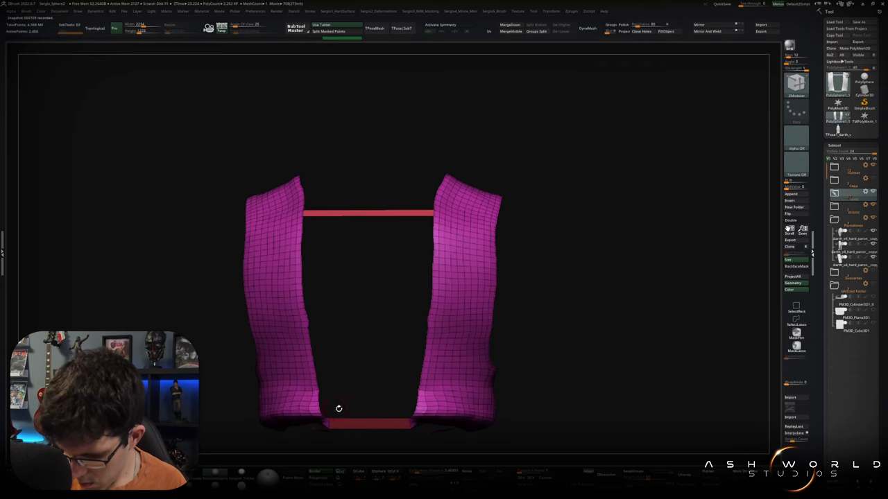
{"action": "mouse_move", "coordinate": [429, 370]}
{"action": "right_mouse_down"}
{"action": "mouse_move", "coordinate": [432, 323]}
{"action": "mouse_move", "coordinate": [409, 345]}
{"action": "right_mouse_up"}
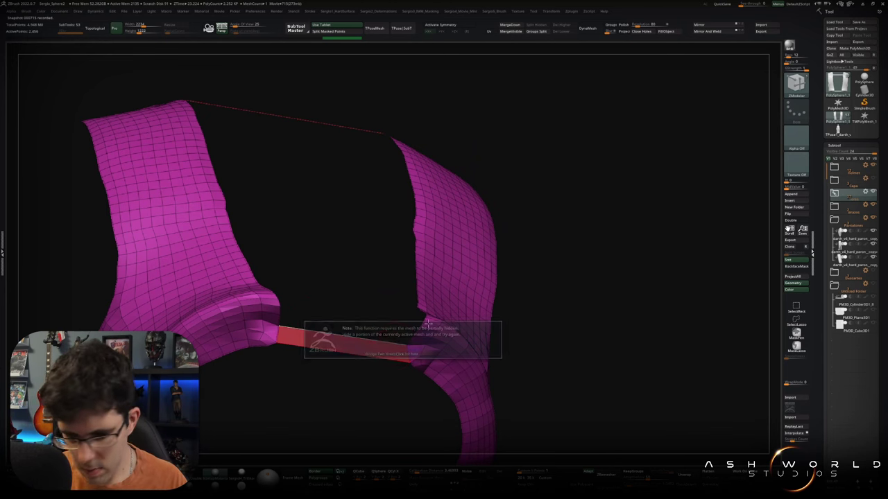
{"action": "left_click", "coordinate": [414, 340]}
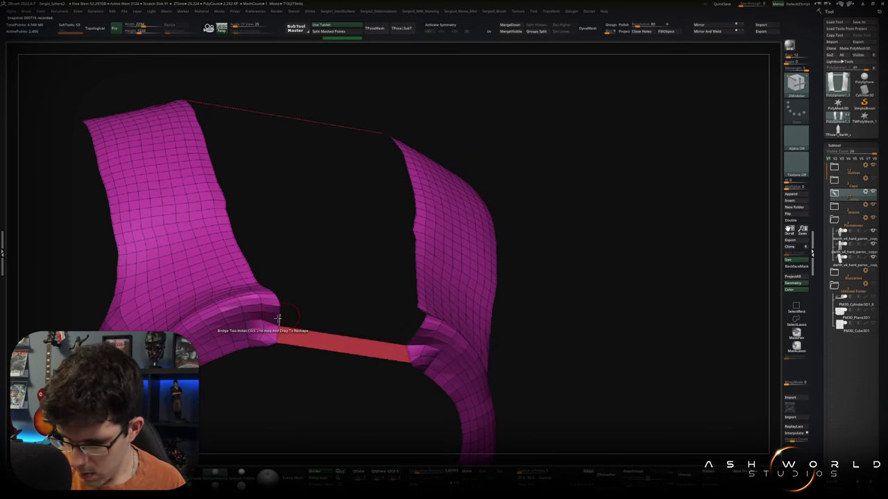
- Reframe the vest upright and bring up the edge actions list over a panel edge
{"action": "mouse_move", "coordinate": [308, 324]}
{"action": "left_mouse_down"}
{"action": "mouse_move", "coordinate": [432, 347]}
{"action": "mouse_move", "coordinate": [426, 307]}
{"action": "mouse_move", "coordinate": [571, 340]}
{"action": "mouse_move", "coordinate": [564, 301]}
{"action": "left_mouse_up"}
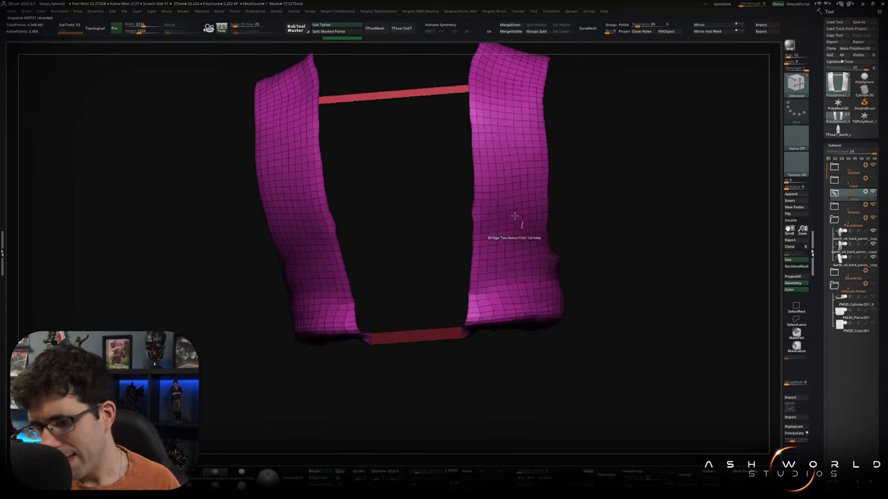
{"action": "key", "text": "f"}
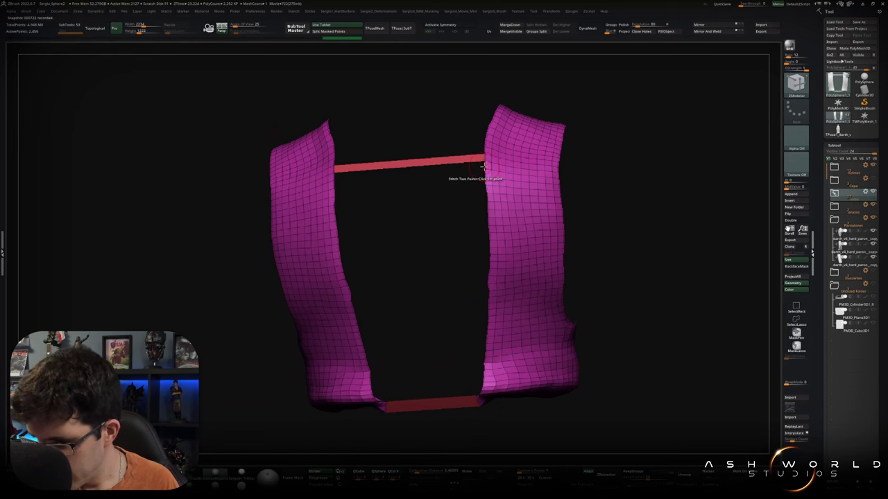
{"action": "left_click_drag", "start_coordinate": [486, 166], "coordinate": [488, 170]}
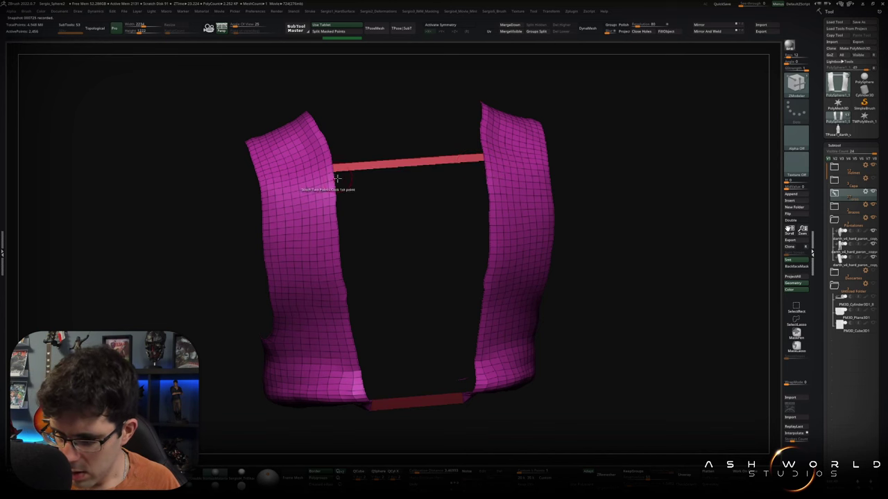
{"action": "key", "text": "space"}
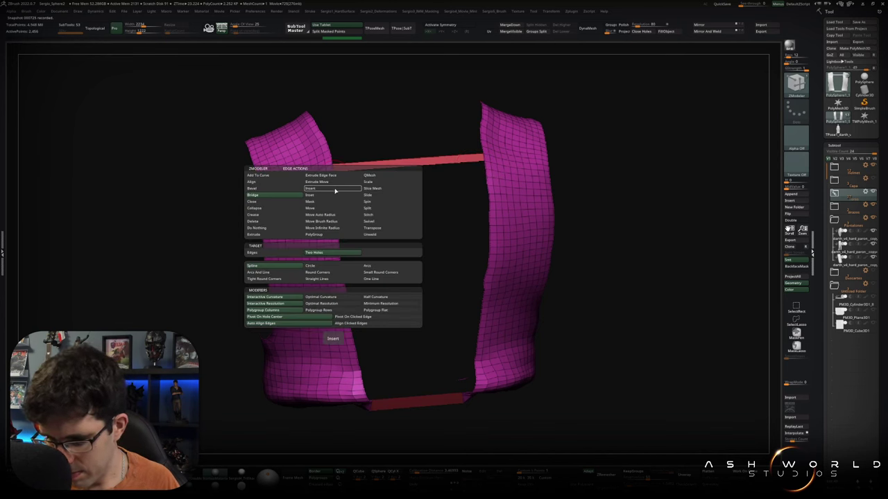
- Bridge the upper gap between the two side panels and lengthen the red strip downward
{"action": "left_click", "coordinate": [283, 255]}
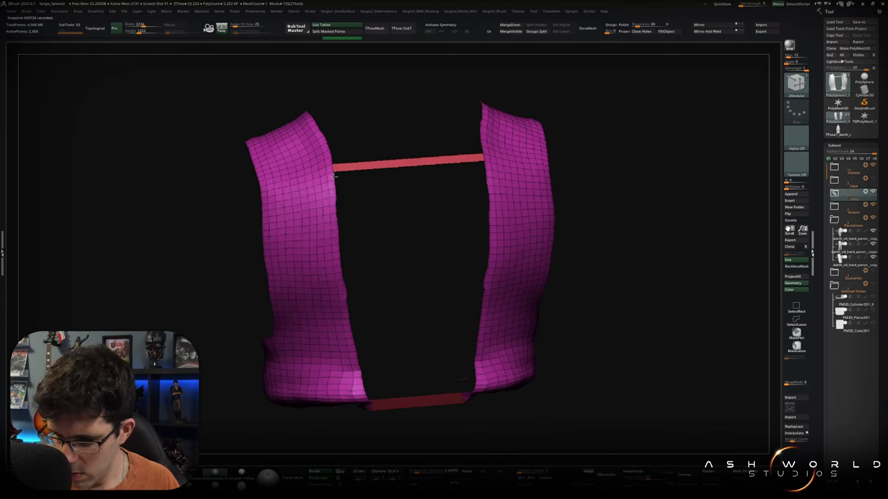
{"action": "left_click", "coordinate": [335, 169]}
{"action": "left_click", "coordinate": [483, 171]}
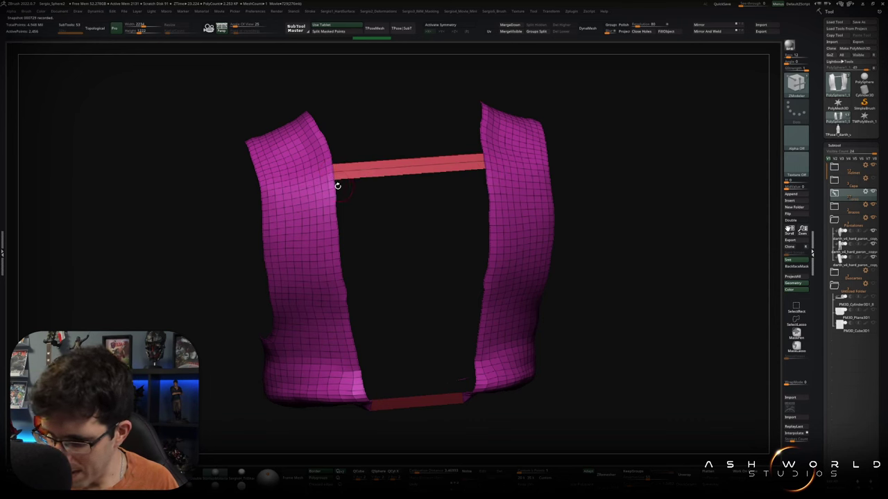
{"action": "left_click", "coordinate": [489, 182]}
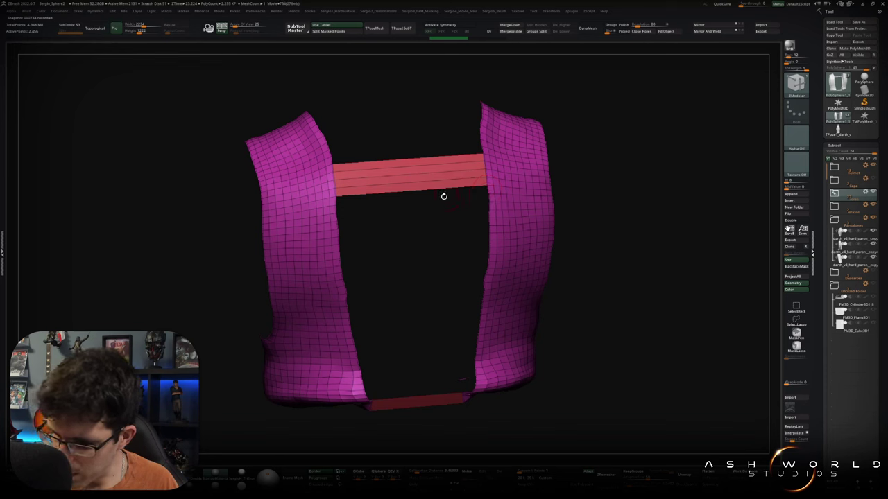
{"action": "left_click", "coordinate": [333, 210]}
{"action": "left_click", "coordinate": [335, 208]}
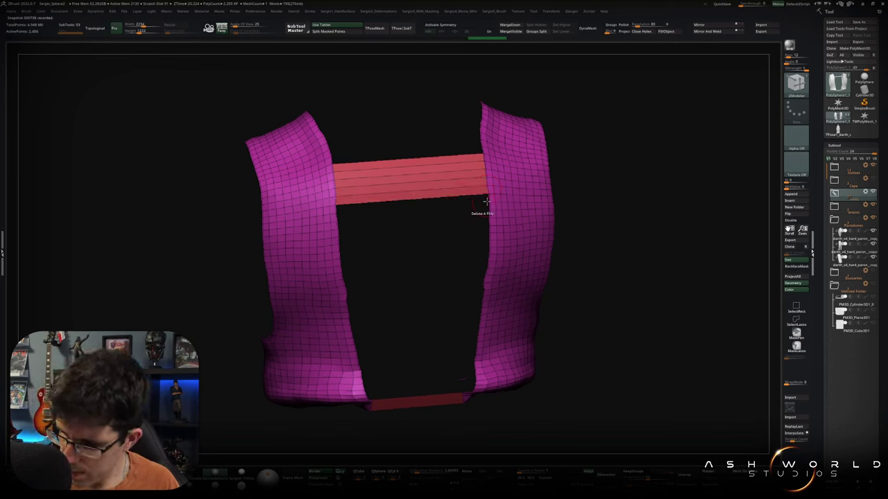
{"action": "left_click", "coordinate": [488, 198]}
{"action": "left_click", "coordinate": [335, 217]}
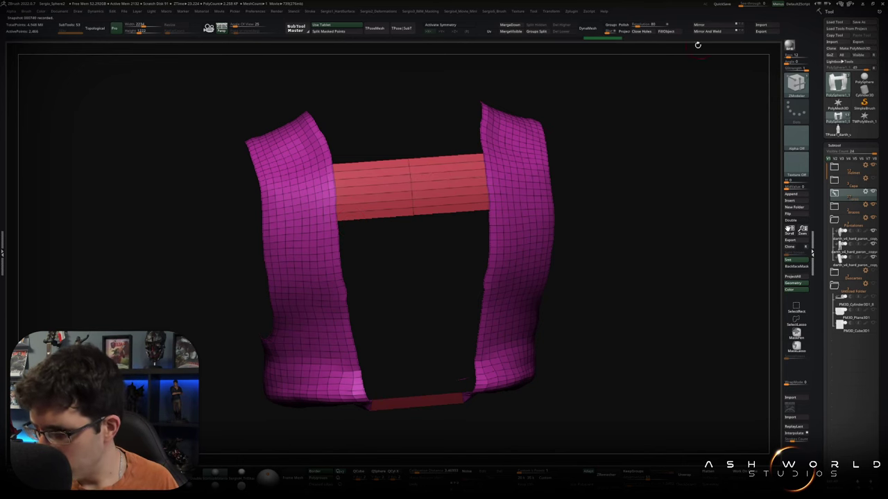
- Extrude several new rows of polygons below the red front panel
{"action": "left_click_drag", "start_coordinate": [436, 211], "coordinate": [448, 214]}
{"action": "key", "text": "space"}
{"action": "left_click", "coordinate": [368, 261]}
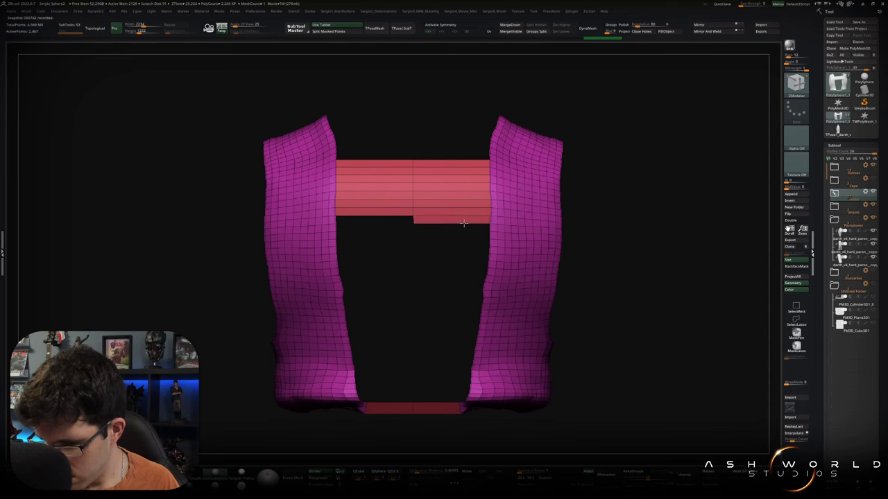
{"action": "left_click_drag", "start_coordinate": [465, 221], "coordinate": [466, 256]}
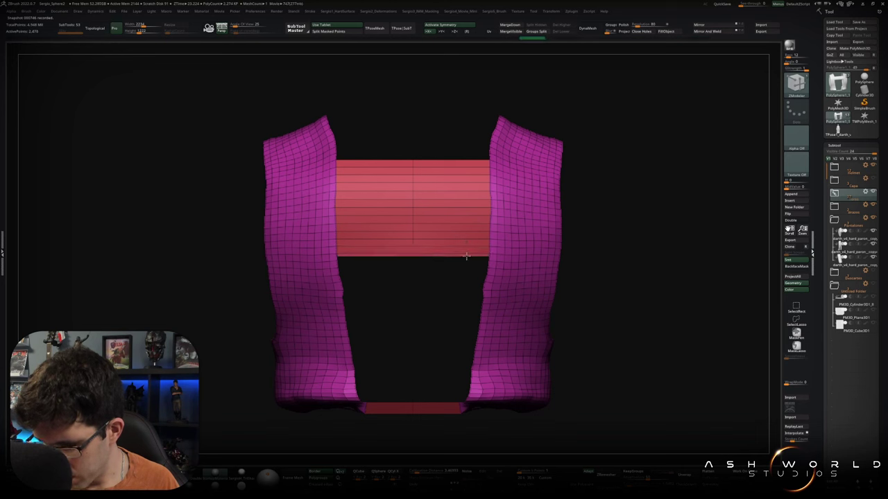
{"action": "left_click_drag", "start_coordinate": [466, 256], "coordinate": [467, 280]}
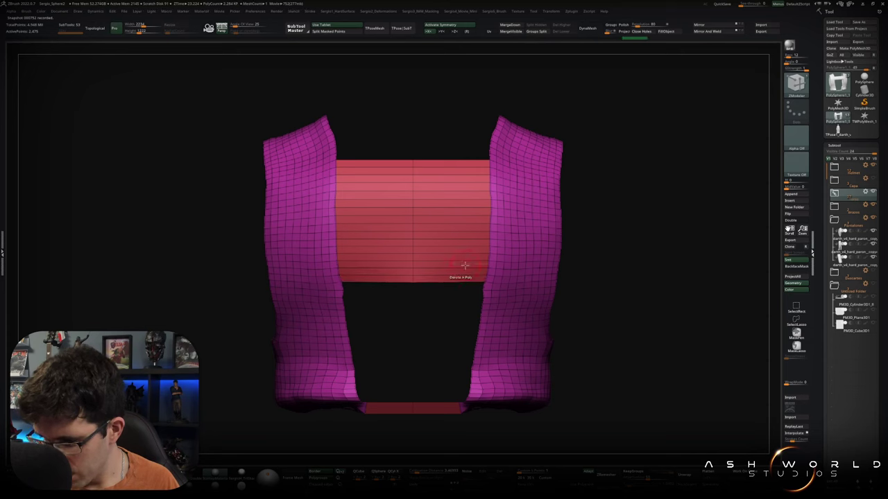
{"action": "mouse_move", "coordinate": [464, 265]}
{"action": "right_mouse_down"}
{"action": "mouse_move", "coordinate": [462, 212]}
{"action": "mouse_move", "coordinate": [463, 232]}
{"action": "right_mouse_up"}
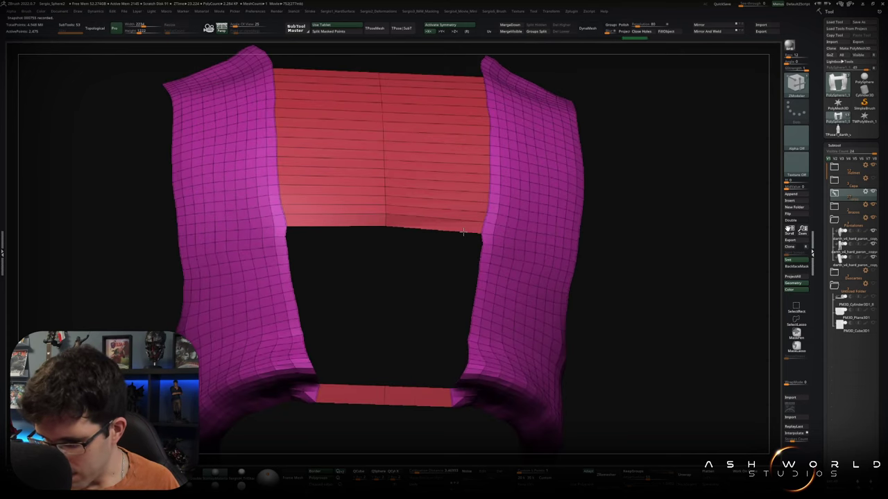
{"action": "left_click_drag", "start_coordinate": [464, 232], "coordinate": [461, 293]}
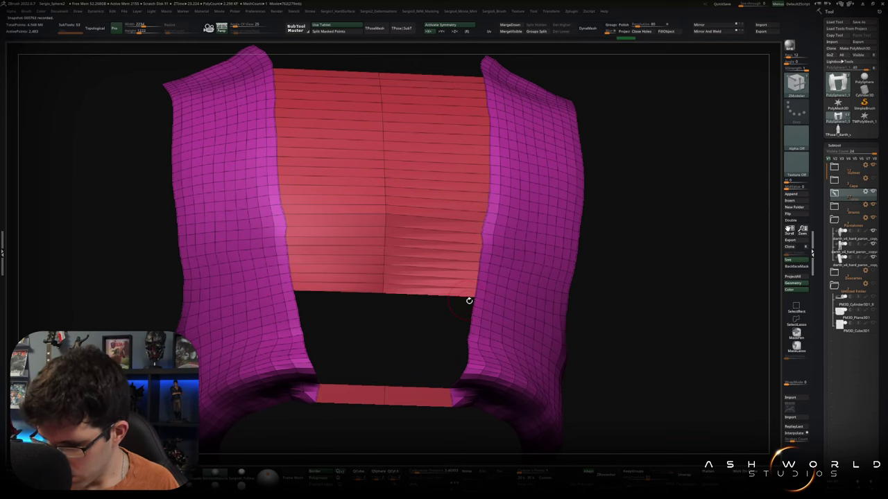
{"action": "left_click_drag", "start_coordinate": [459, 300], "coordinate": [455, 303], "text": "shift"}
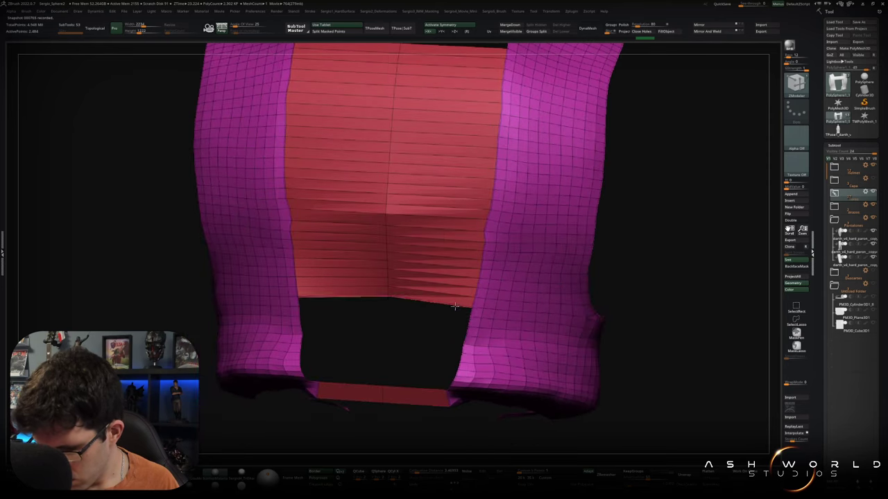
- Undo the last extruded rows and pull a fresh row further down from the panel's bottom edge
{"action": "left_click_drag", "start_coordinate": [455, 305], "coordinate": [450, 342]}
{"action": "key", "text": "ctrl+z"}
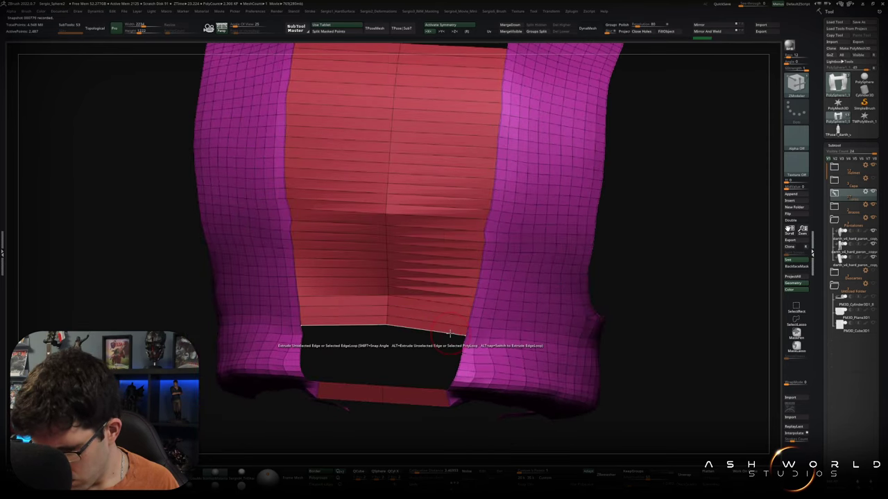
{"action": "key", "text": "ctrl+z"}
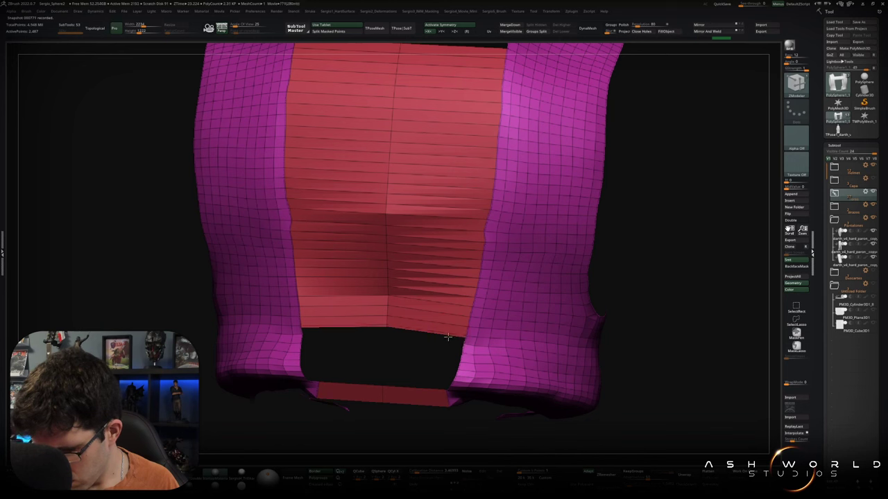
{"action": "left_click_drag", "start_coordinate": [444, 341], "coordinate": [442, 369]}
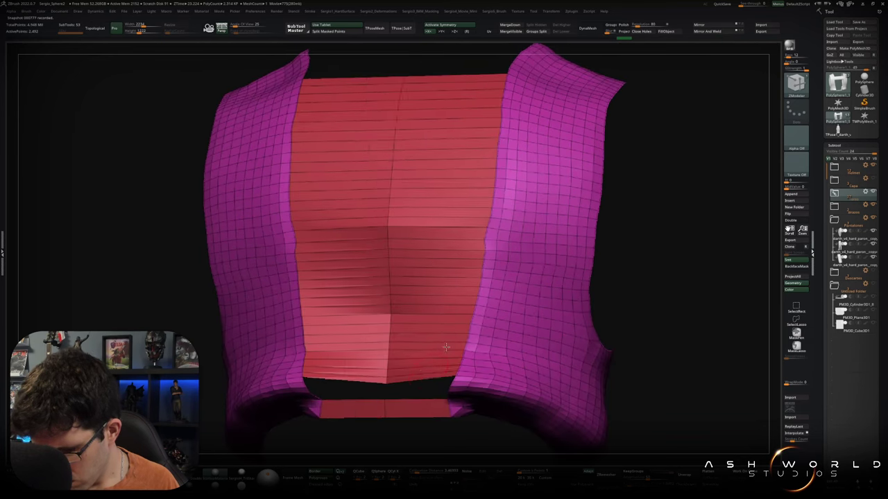
{"action": "right_click_drag", "start_coordinate": [443, 369], "coordinate": [429, 385]}
{"action": "left_click_drag", "start_coordinate": [429, 385], "coordinate": [424, 391]}
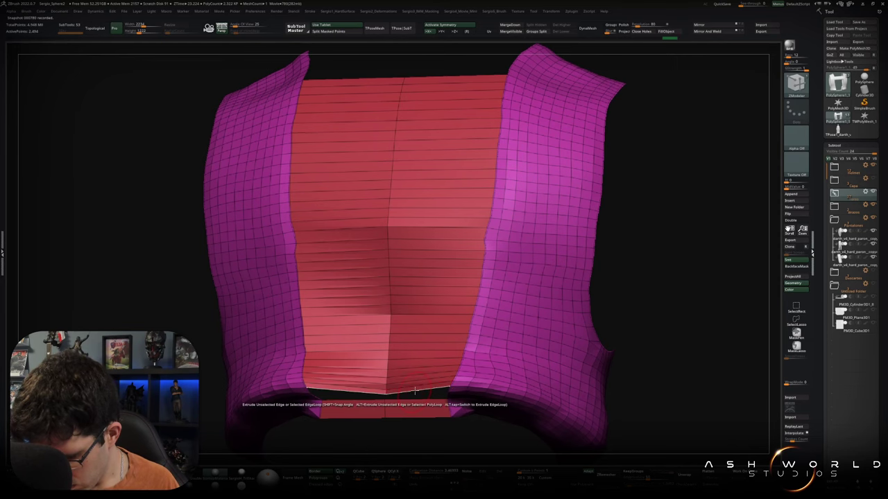
{"action": "right_click_drag", "start_coordinate": [422, 389], "coordinate": [420, 392]}
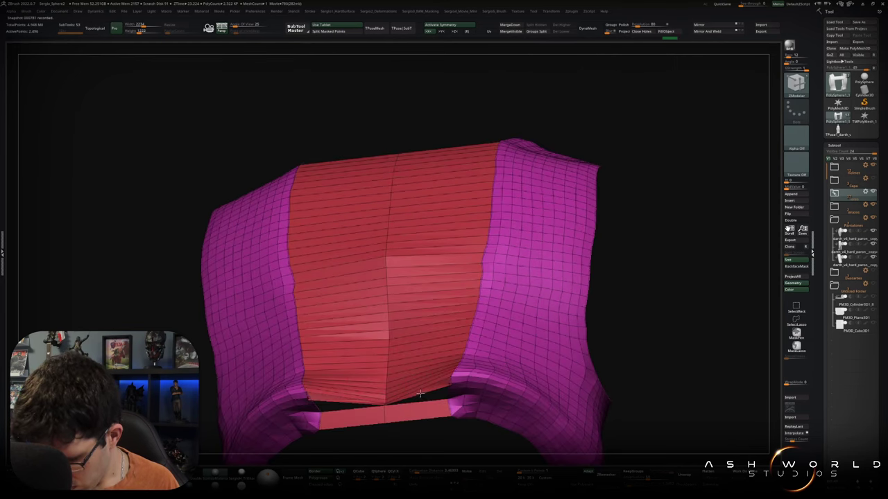
{"action": "mouse_move", "coordinate": [415, 392]}
{"action": "right_mouse_down"}
{"action": "mouse_move", "coordinate": [408, 337]}
{"action": "mouse_move", "coordinate": [408, 363]}
{"action": "mouse_move", "coordinate": [389, 314]}
{"action": "right_mouse_up"}
- Nudge the red panel's surface into shape with the Move Topological brush
{"action": "key", "text": "b"}
{"action": "key", "text": "m"}
{"action": "key", "text": "t"}
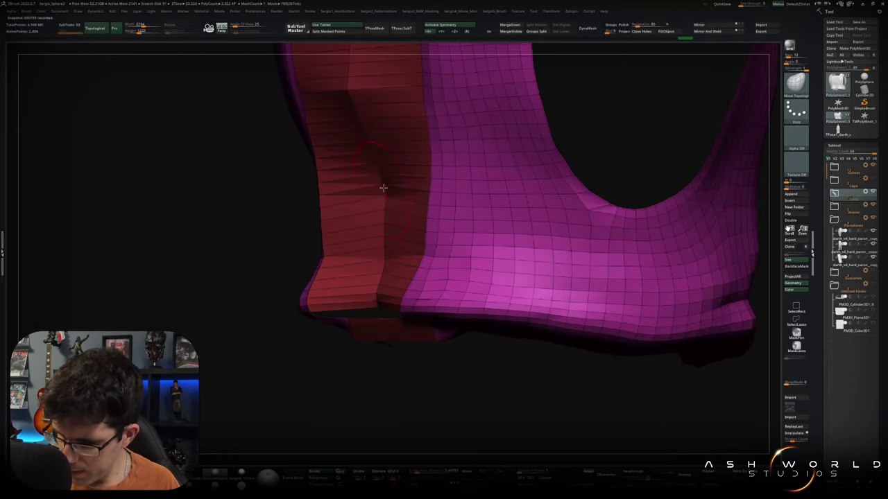
{"action": "left_click_drag", "start_coordinate": [386, 198], "coordinate": [385, 247]}
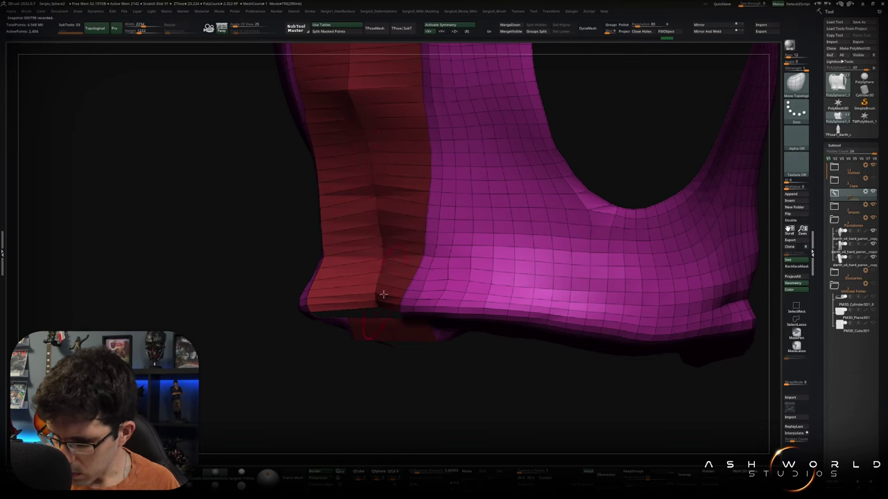
{"action": "mouse_move", "coordinate": [382, 295]}
{"action": "right_mouse_down"}
{"action": "mouse_move", "coordinate": [420, 284]}
{"action": "mouse_move", "coordinate": [426, 303]}
{"action": "mouse_move", "coordinate": [394, 248]}
{"action": "right_mouse_up"}
- Apply a polygon action to the red panel and smooth its surface
{"action": "key", "text": "space"}
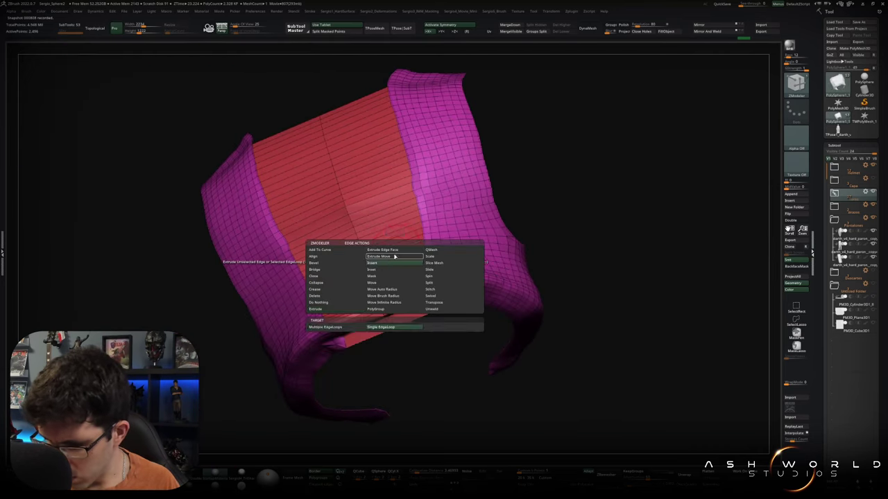
{"action": "left_click", "coordinate": [387, 254]}
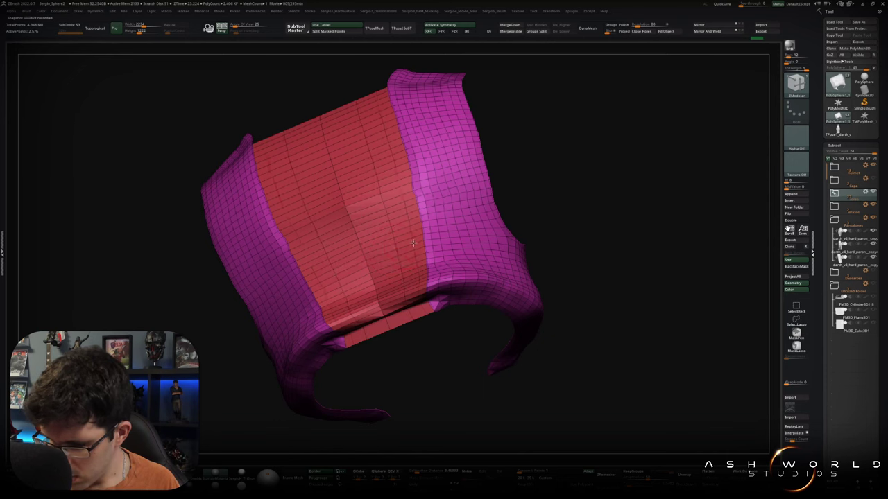
{"action": "right_click_drag", "start_coordinate": [403, 240], "coordinate": [396, 242], "text": "shift"}
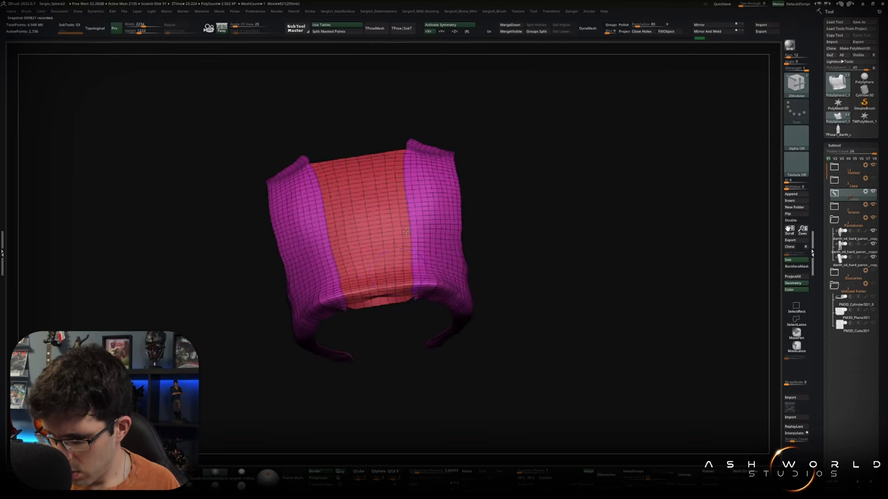
{"action": "mouse_move", "coordinate": [395, 286]}
{"action": "right_mouse_down"}
{"action": "mouse_move", "coordinate": [426, 343]}
{"action": "mouse_move", "coordinate": [424, 301]}
{"action": "right_mouse_up"}
{"action": "key", "text": "shift"}
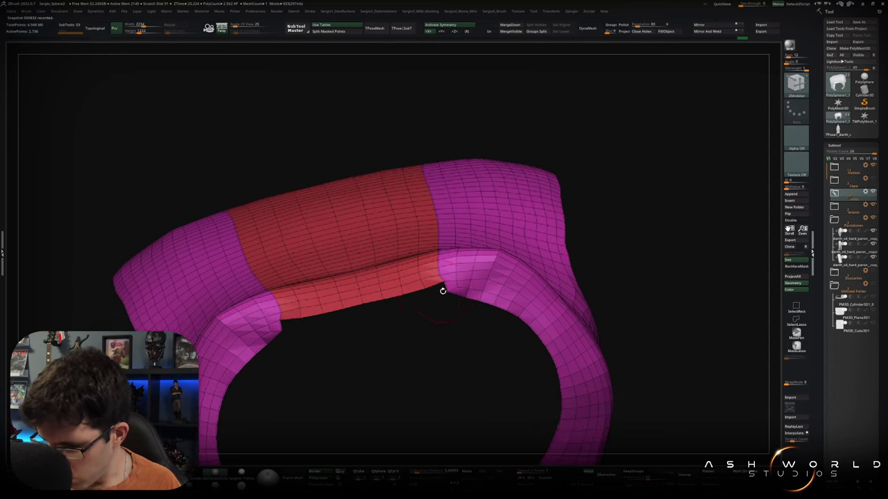
- Extend the small flap under the inner strip further to the right
{"action": "key", "text": "space"}
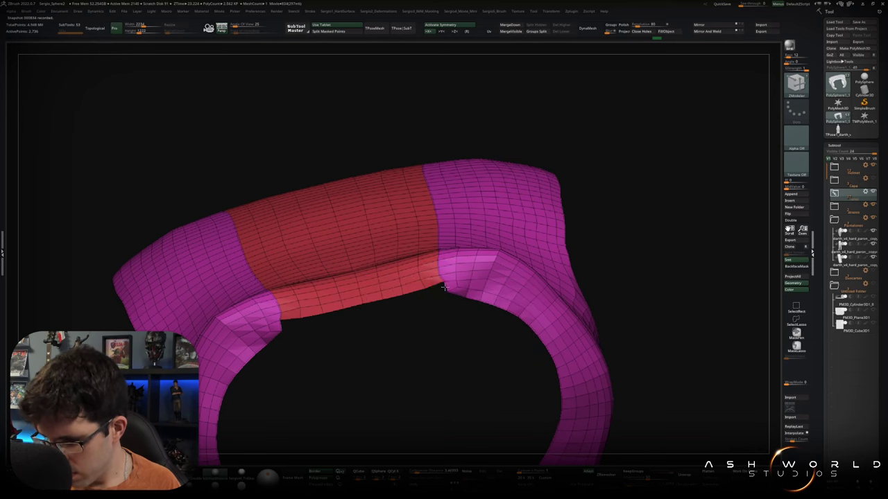
{"action": "left_click", "coordinate": [325, 316]}
{"action": "left_click", "coordinate": [346, 312]}
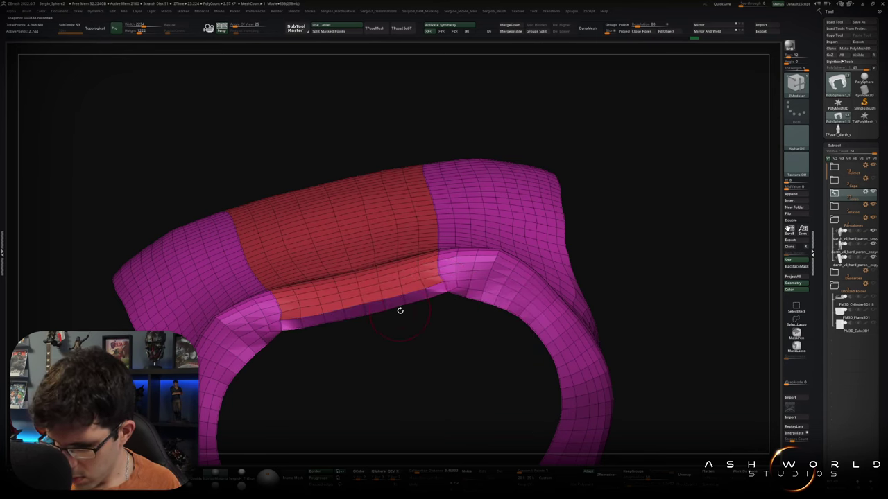
{"action": "right_click_drag", "start_coordinate": [398, 310], "coordinate": [445, 297]}
- Select the Move brush and view the vest from the front with both straps
{"action": "key", "text": "b"}
{"action": "key", "text": "m"}
{"action": "key", "text": "v"}
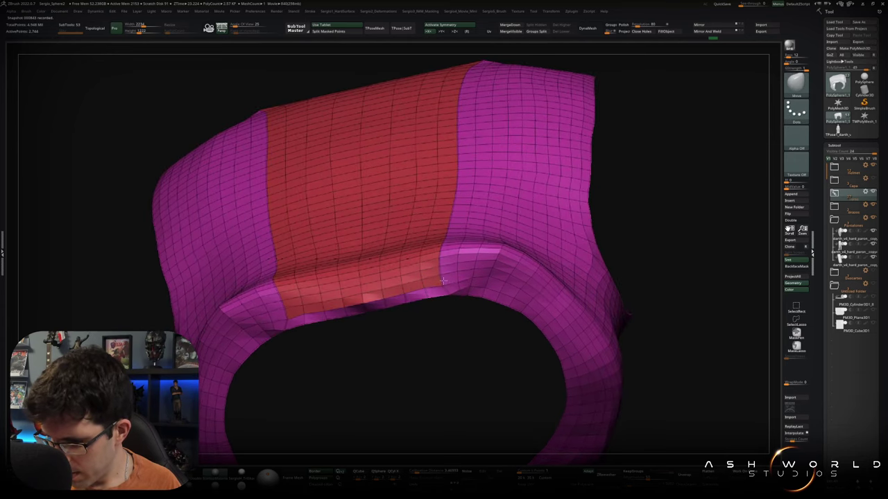
{"action": "mouse_move", "coordinate": [442, 286]}
{"action": "right_mouse_down", "text": "ctrl"}
{"action": "mouse_move", "coordinate": [457, 264]}
{"action": "mouse_move", "coordinate": [445, 269]}
{"action": "right_mouse_up", "text": "ctrl"}
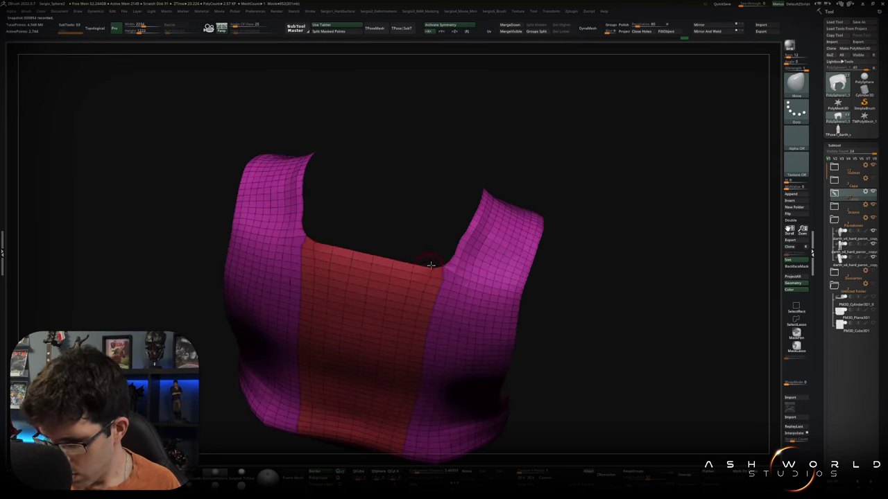
{"action": "right_click_drag", "start_coordinate": [430, 265], "coordinate": [432, 292]}
- With ZModeler set to the whole open border, pull the neckline border up into new polygons
{"action": "key", "text": "b"}
{"action": "key", "text": "z"}
{"action": "key", "text": "m"}
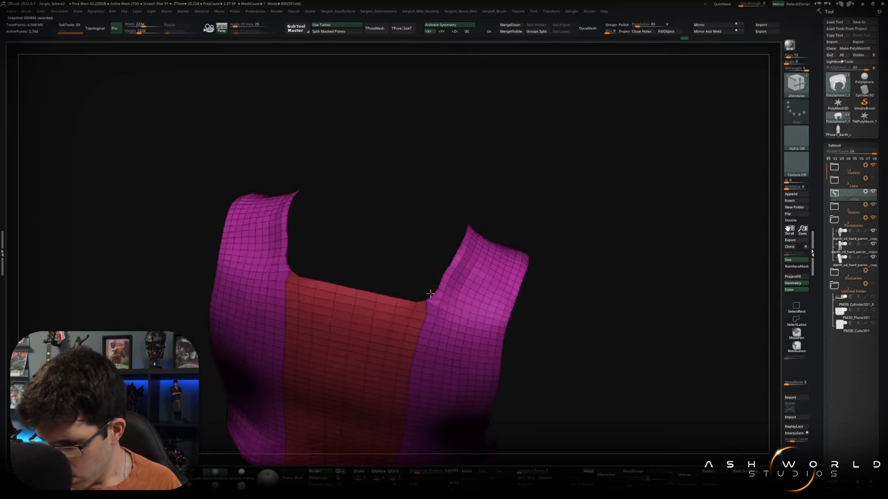
{"action": "key", "text": "space"}
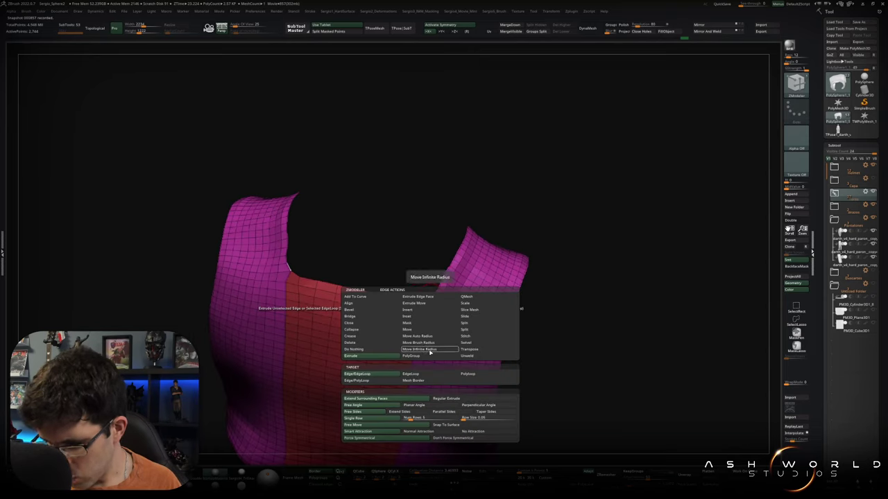
{"action": "left_click", "coordinate": [441, 381]}
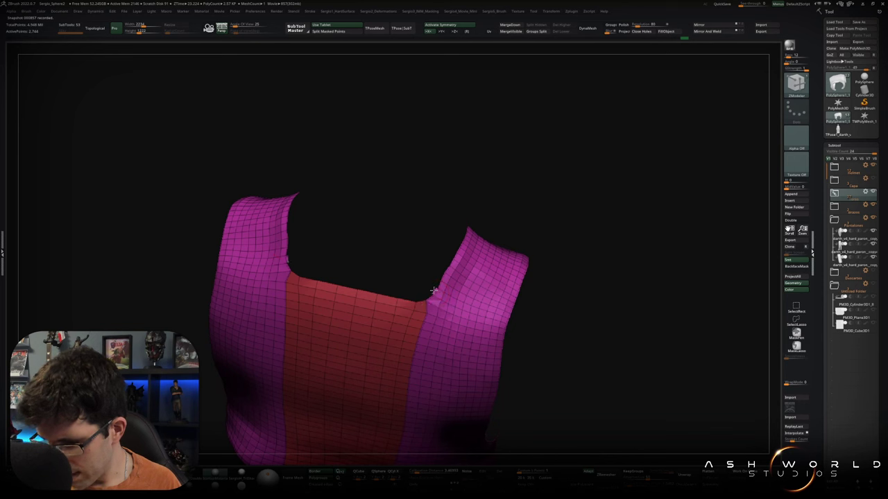
{"action": "left_click_drag", "start_coordinate": [434, 291], "coordinate": [432, 288]}
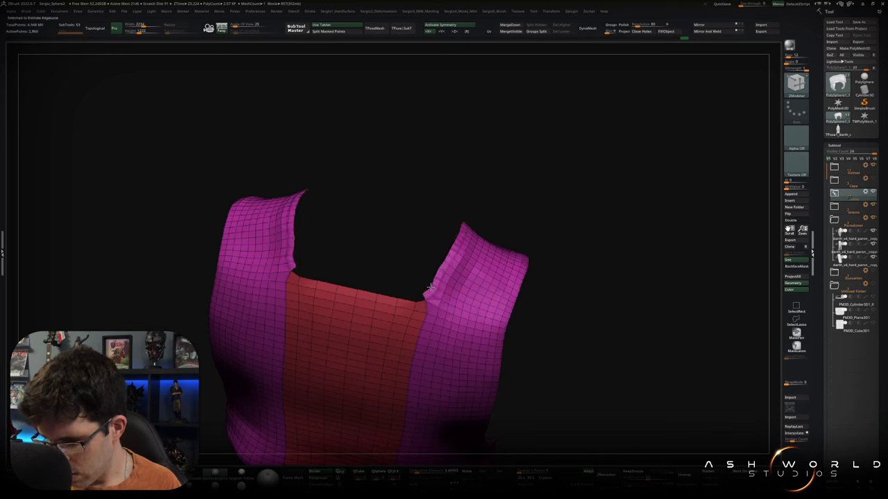
{"action": "left_click_drag", "start_coordinate": [422, 298], "coordinate": [418, 296]}
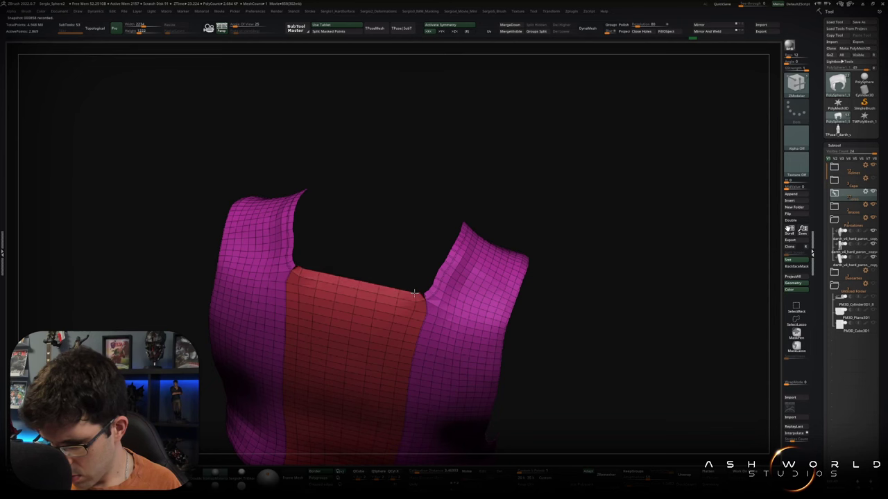
{"action": "scroll", "coordinate": [431, 287], "scroll_direction": "up", "scroll_amount": 3}
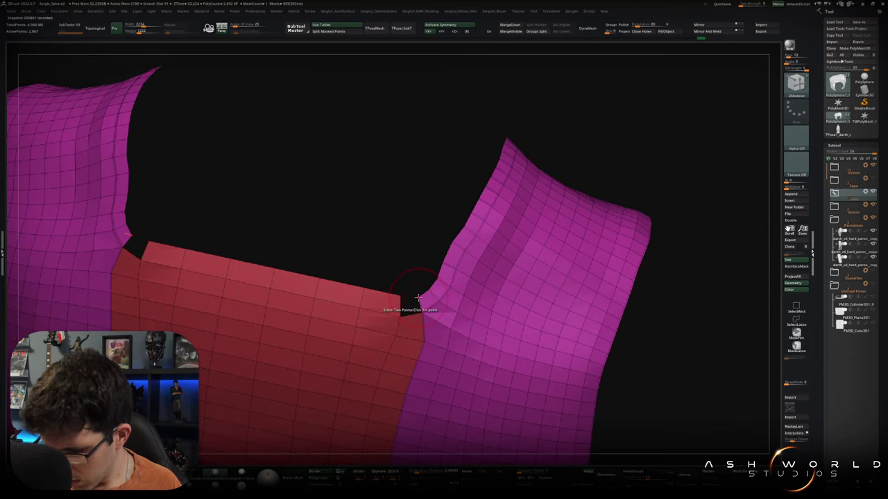
- Set the ZModeler point action to Stitch, orbit around the vest, and pull the red band's neck edge upward
{"action": "key", "text": "space"}
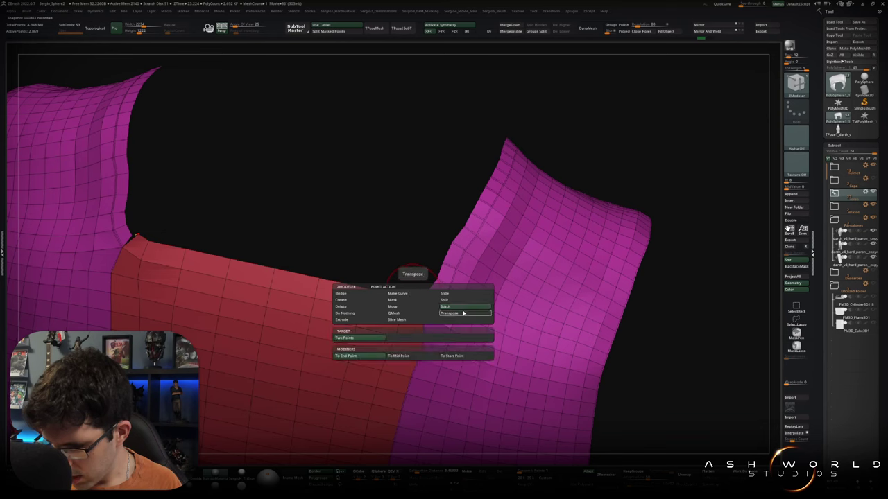
{"action": "left_click", "coordinate": [463, 313]}
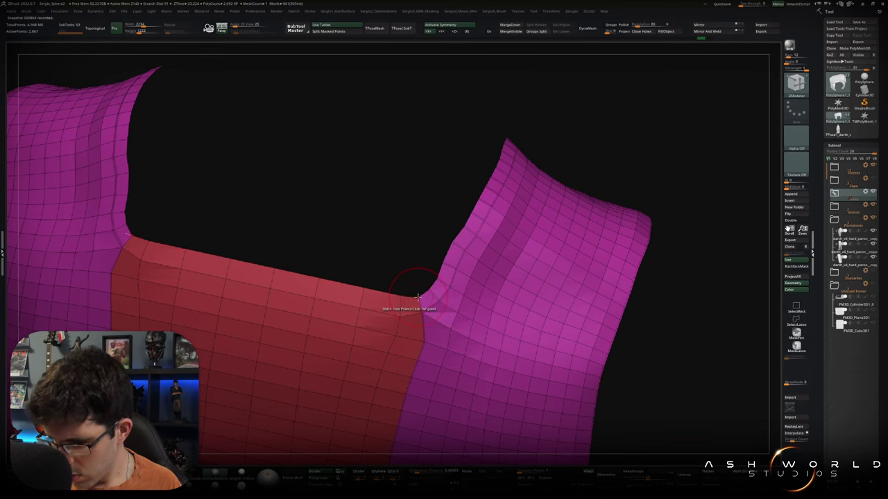
{"action": "scroll", "coordinate": [417, 297], "scroll_direction": "down", "scroll_amount": 5}
{"action": "mouse_move", "coordinate": [396, 236]}
{"action": "left_mouse_down"}
{"action": "mouse_move", "coordinate": [452, 285]}
{"action": "mouse_move", "coordinate": [508, 401]}
{"action": "mouse_move", "coordinate": [462, 300]}
{"action": "mouse_move", "coordinate": [507, 398]}
{"action": "mouse_move", "coordinate": [499, 285]}
{"action": "left_mouse_up"}
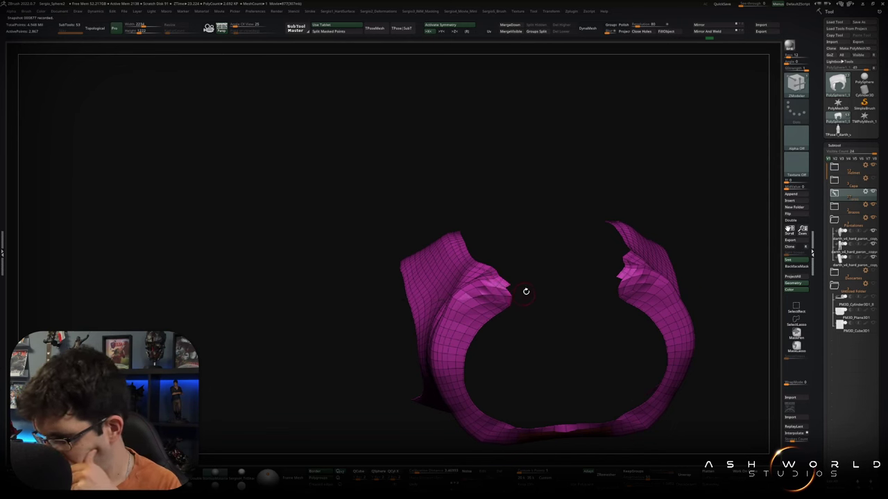
{"action": "left_click_drag", "start_coordinate": [525, 292], "coordinate": [535, 312]}
{"action": "right_click_drag", "start_coordinate": [535, 308], "coordinate": [514, 315], "text": "ctrl"}
{"action": "left_click_drag", "start_coordinate": [514, 315], "coordinate": [505, 272]}
{"action": "key", "text": "space"}
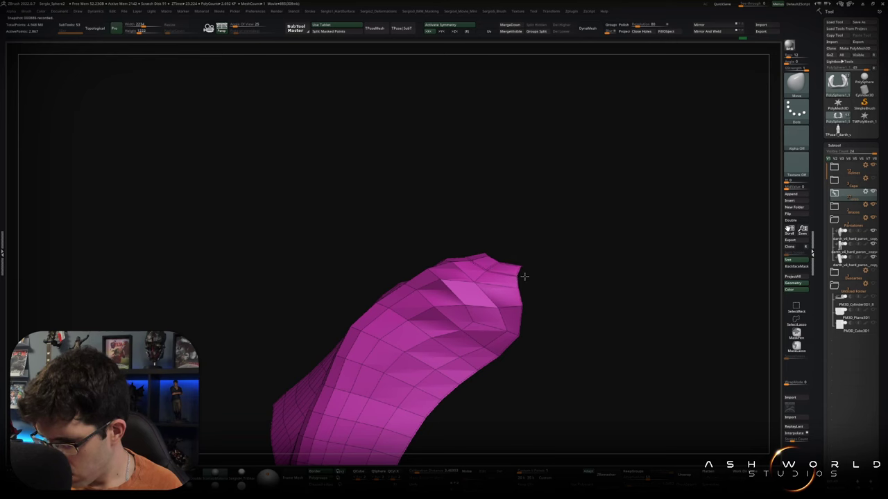
{"action": "mouse_move", "coordinate": [526, 334]}
{"action": "left_mouse_down"}
{"action": "mouse_move", "coordinate": [493, 337]}
{"action": "mouse_move", "coordinate": [432, 406]}
{"action": "mouse_move", "coordinate": [489, 364]}
{"action": "mouse_move", "coordinate": [585, 337]}
{"action": "mouse_move", "coordinate": [552, 317]}
{"action": "mouse_move", "coordinate": [632, 285]}
{"action": "left_mouse_up"}
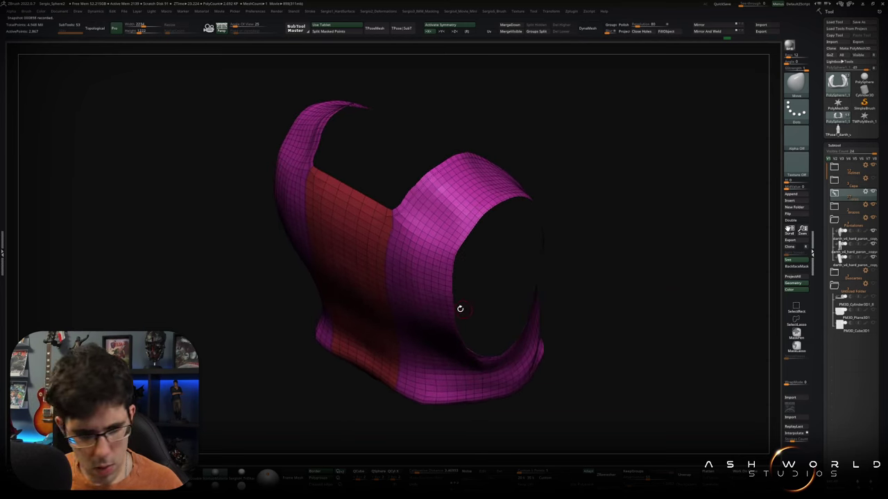
{"action": "mouse_move", "coordinate": [436, 287]}
{"action": "left_mouse_down"}
{"action": "mouse_move", "coordinate": [410, 295]}
{"action": "mouse_move", "coordinate": [482, 287]}
{"action": "left_mouse_up"}
{"action": "mouse_move", "coordinate": [464, 225]}
{"action": "left_mouse_down"}
{"action": "mouse_move", "coordinate": [491, 221]}
{"action": "mouse_move", "coordinate": [511, 192]}
{"action": "mouse_move", "coordinate": [496, 179]}
{"action": "mouse_move", "coordinate": [545, 192]}
{"action": "left_mouse_up"}
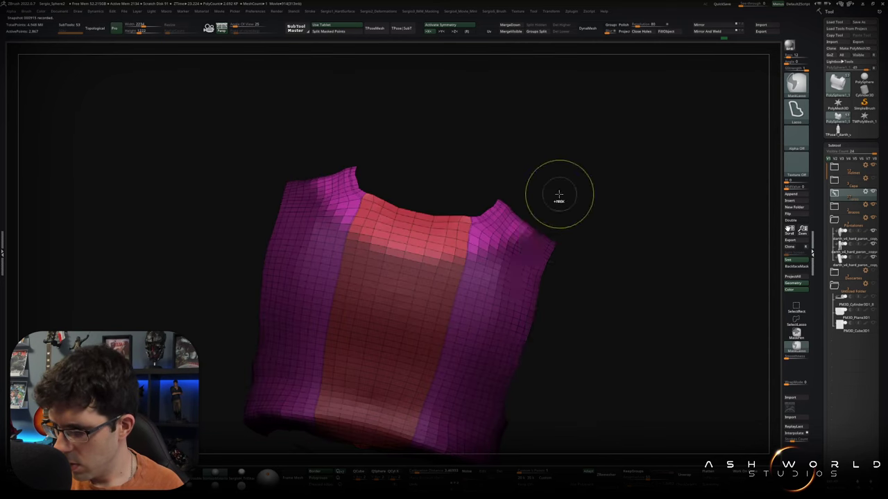
- Isolate the vest piece and zoom in on its lower opening
{"action": "key", "text": "space"}
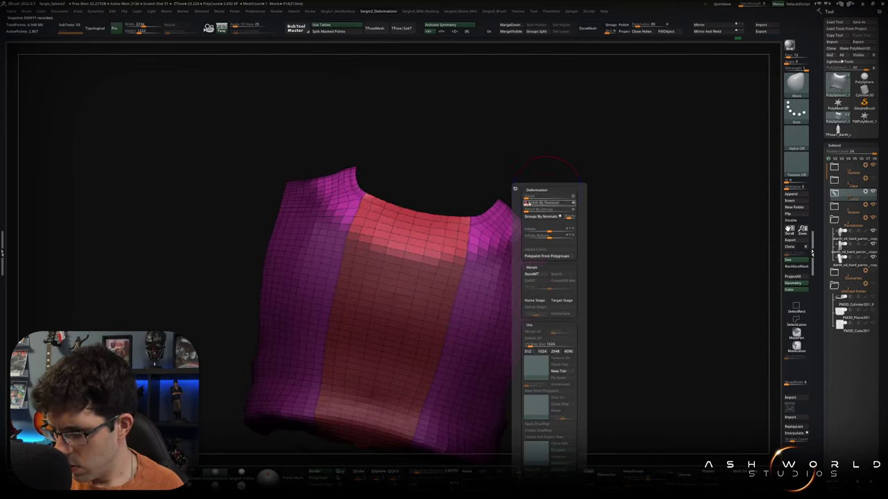
{"action": "mouse_move", "coordinate": [557, 185]}
{"action": "left_mouse_down"}
{"action": "mouse_move", "coordinate": [576, 263]}
{"action": "mouse_move", "coordinate": [562, 245]}
{"action": "mouse_move", "coordinate": [490, 312]}
{"action": "mouse_move", "coordinate": [457, 277]}
{"action": "mouse_move", "coordinate": [446, 242]}
{"action": "mouse_move", "coordinate": [486, 222]}
{"action": "mouse_move", "coordinate": [455, 325]}
{"action": "mouse_move", "coordinate": [420, 317]}
{"action": "mouse_move", "coordinate": [464, 275]}
{"action": "left_mouse_up"}
{"action": "key", "text": "ctrl+shift+s"}
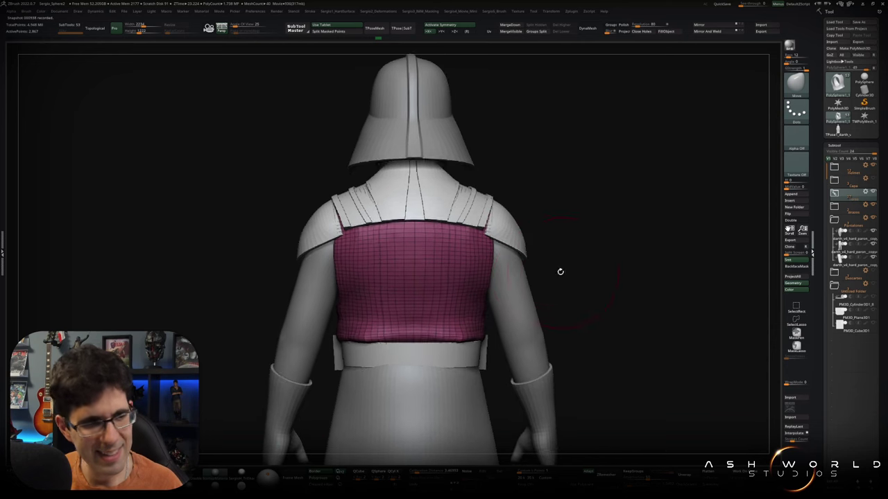
{"action": "mouse_move", "coordinate": [549, 276]}
{"action": "left_mouse_down"}
{"action": "mouse_move", "coordinate": [512, 281]}
{"action": "mouse_move", "coordinate": [545, 296]}
{"action": "mouse_move", "coordinate": [604, 278]}
{"action": "mouse_move", "coordinate": [583, 271]}
{"action": "mouse_move", "coordinate": [573, 291]}
{"action": "mouse_move", "coordinate": [509, 303]}
{"action": "left_mouse_up"}
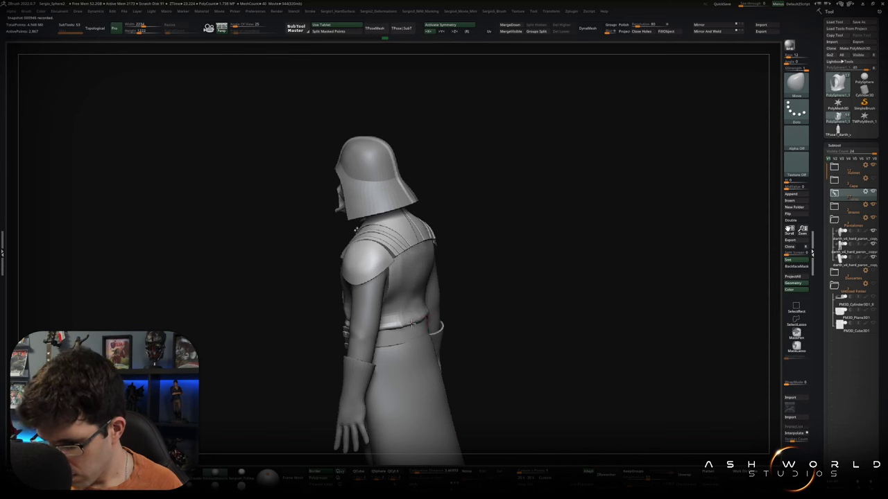
{"action": "key", "text": "f"}
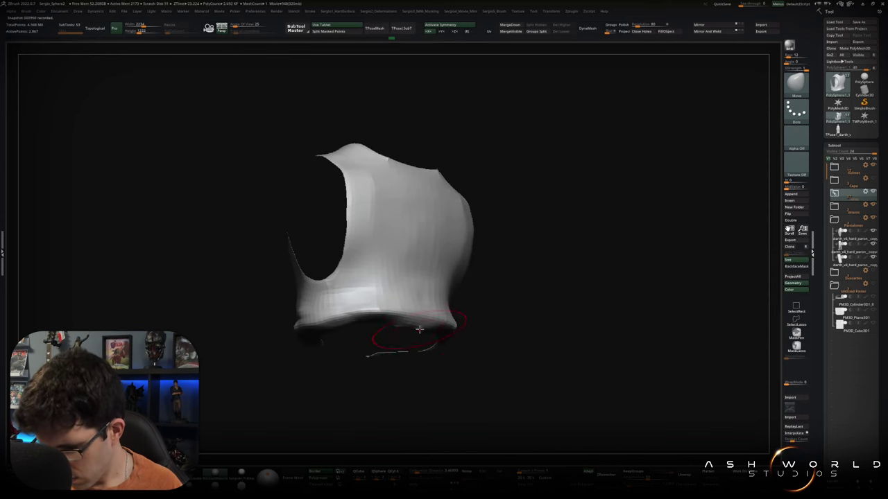
{"action": "mouse_move", "coordinate": [425, 330]}
{"action": "left_mouse_down"}
{"action": "mouse_move", "coordinate": [488, 349]}
{"action": "mouse_move", "coordinate": [449, 342]}
{"action": "mouse_move", "coordinate": [450, 326]}
{"action": "left_mouse_up"}
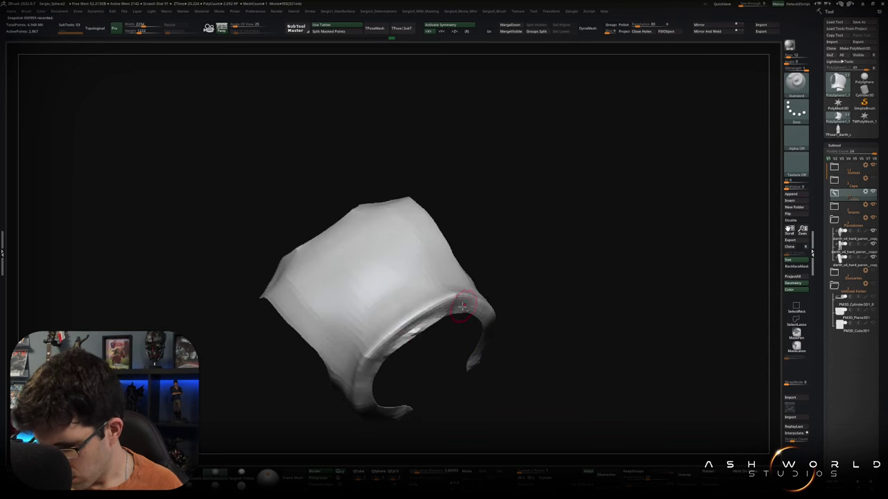
{"action": "left_click_drag", "start_coordinate": [446, 323], "coordinate": [361, 416]}
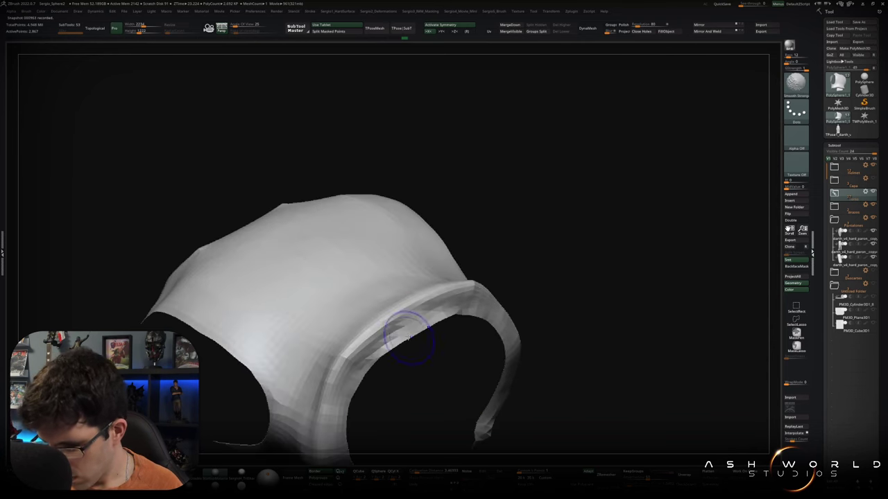
- Shape the vest rim with the Move brush, restore the full Vader figure, and select the cape
{"action": "key", "text": "b"}
{"action": "key", "text": "m"}
{"action": "key", "text": "v"}
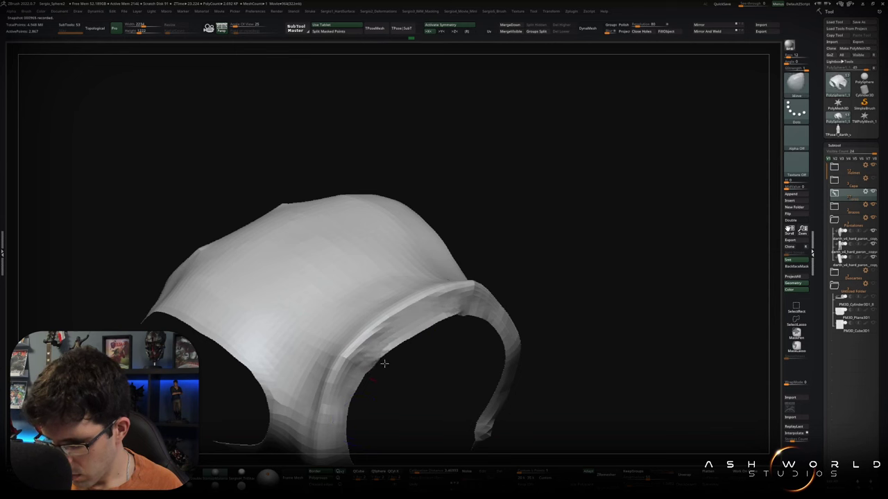
{"action": "left_click_drag", "start_coordinate": [384, 358], "coordinate": [489, 358]}
{"action": "key", "text": "shift+f"}
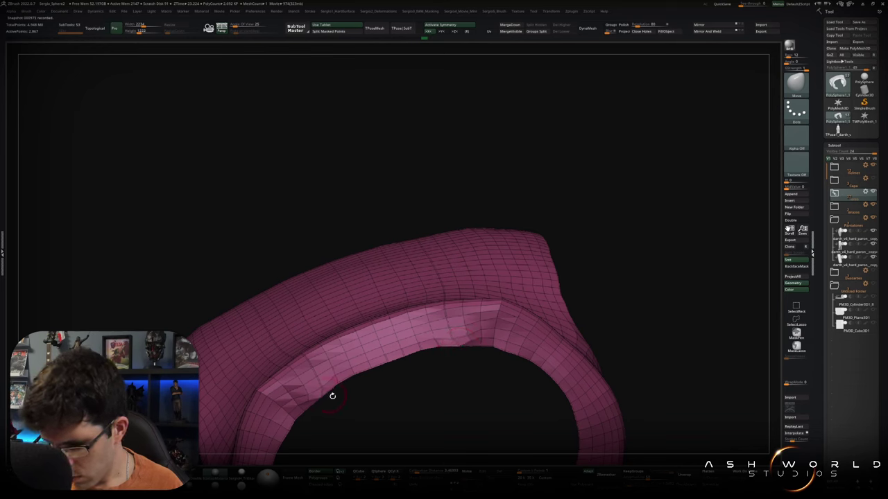
{"action": "left_click_drag", "start_coordinate": [333, 395], "coordinate": [476, 353]}
{"action": "left_click", "coordinate": [476, 353], "text": "ctrl+shift"}
{"action": "left_click_drag", "start_coordinate": [508, 300], "coordinate": [407, 301]}
{"action": "left_click", "coordinate": [407, 302], "text": "alt"}
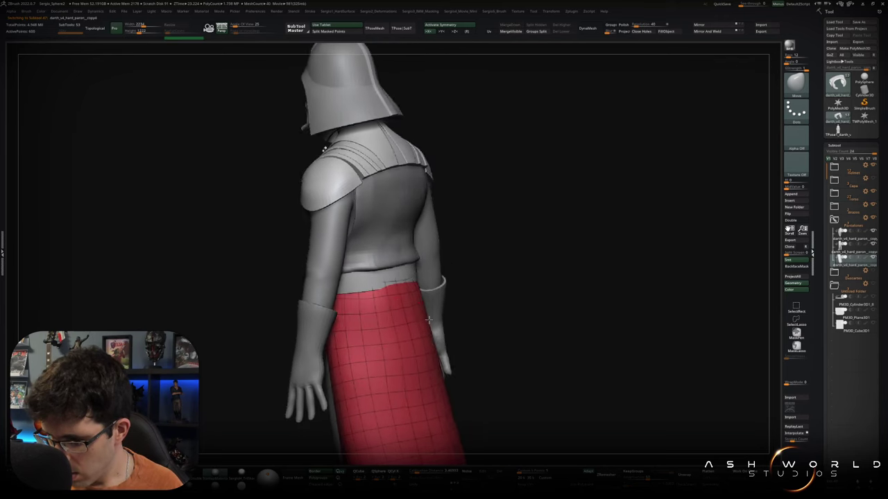
- Orbit around the figure and sculpt a dent into the lower cape
{"action": "right_click_drag", "start_coordinate": [409, 298], "coordinate": [399, 295]}
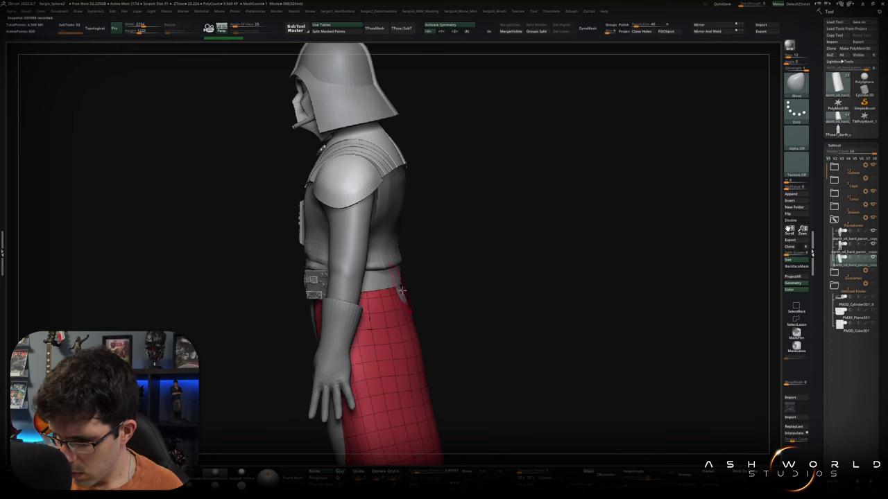
{"action": "mouse_move", "coordinate": [399, 282]}
{"action": "right_mouse_down"}
{"action": "mouse_move", "coordinate": [432, 317]}
{"action": "mouse_move", "coordinate": [452, 317]}
{"action": "mouse_move", "coordinate": [483, 311]}
{"action": "mouse_move", "coordinate": [486, 278]}
{"action": "right_mouse_up"}
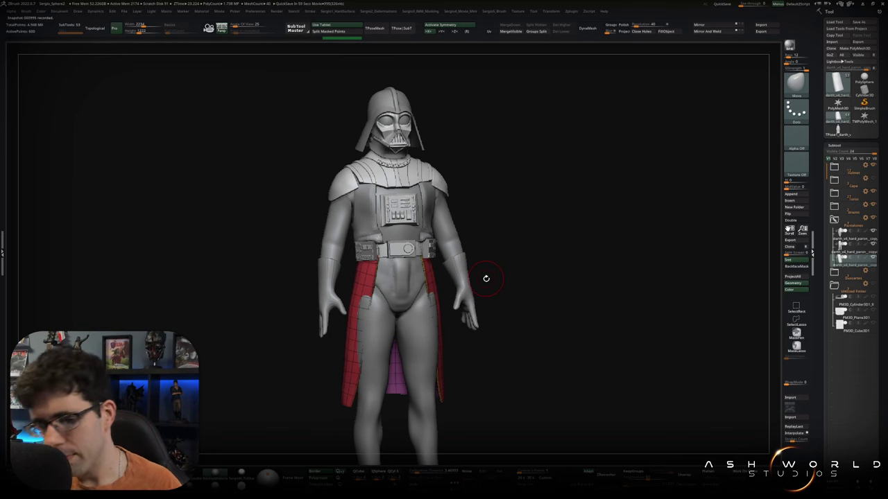
{"action": "mouse_move", "coordinate": [553, 271]}
{"action": "right_mouse_down"}
{"action": "mouse_move", "coordinate": [548, 283]}
{"action": "mouse_move", "coordinate": [478, 285]}
{"action": "right_mouse_up"}
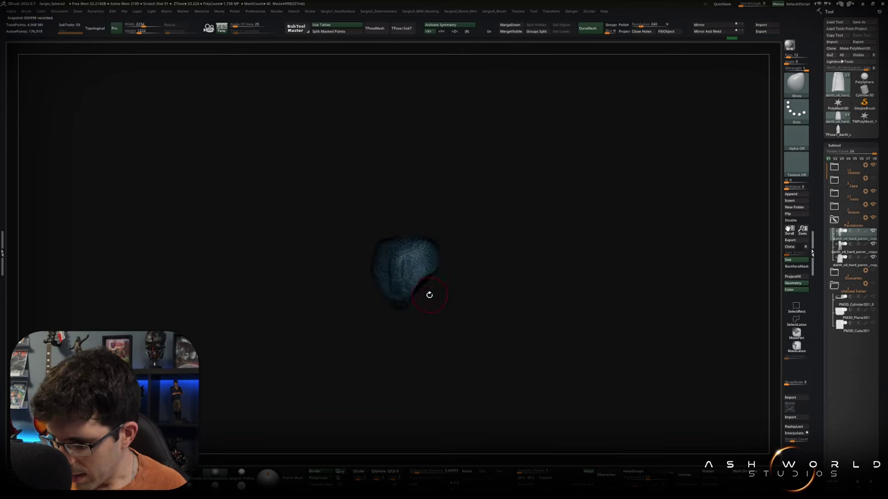
{"action": "mouse_move", "coordinate": [428, 287]}
{"action": "right_mouse_down"}
{"action": "mouse_move", "coordinate": [423, 294]}
{"action": "mouse_move", "coordinate": [489, 293]}
{"action": "mouse_move", "coordinate": [471, 297]}
{"action": "mouse_move", "coordinate": [495, 241]}
{"action": "mouse_move", "coordinate": [482, 296]}
{"action": "right_mouse_up"}
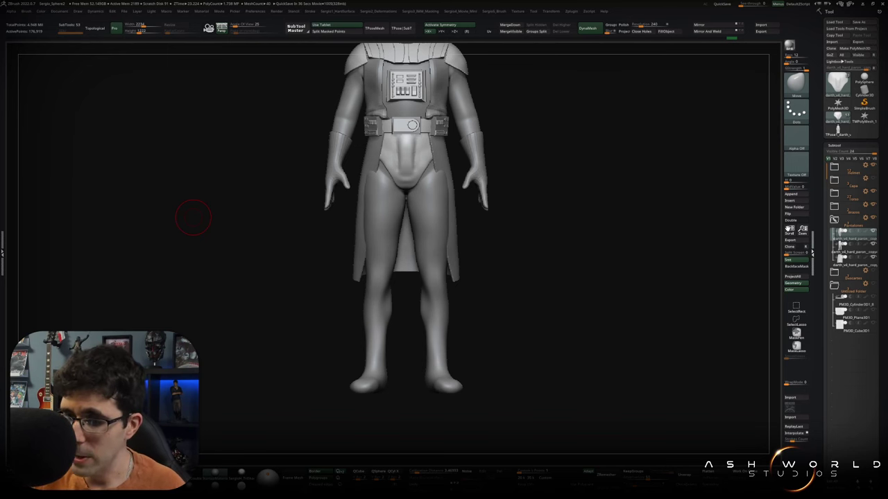
{"action": "left_click_drag", "start_coordinate": [194, 217], "coordinate": [515, 273]}
{"action": "mouse_move", "coordinate": [453, 288]}
{"action": "left_mouse_down"}
{"action": "mouse_move", "coordinate": [465, 284]}
{"action": "mouse_move", "coordinate": [448, 274]}
{"action": "left_mouse_up"}
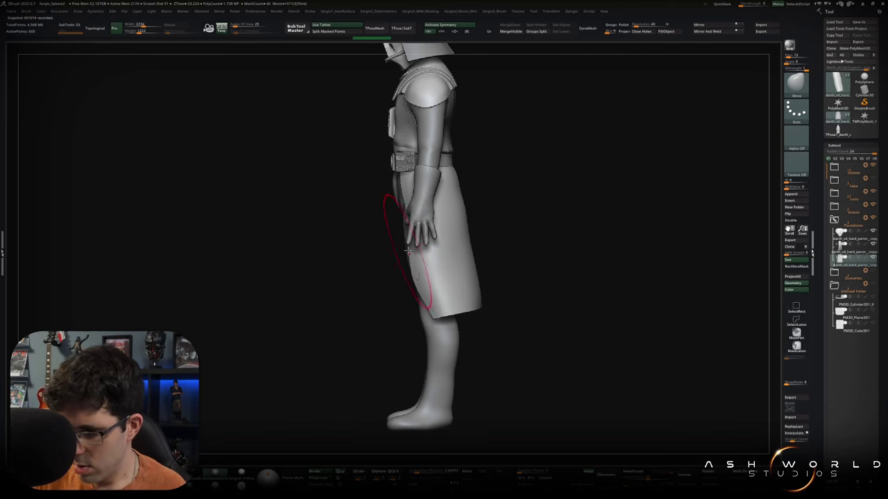
{"action": "left_click_drag", "start_coordinate": [426, 296], "coordinate": [396, 234]}
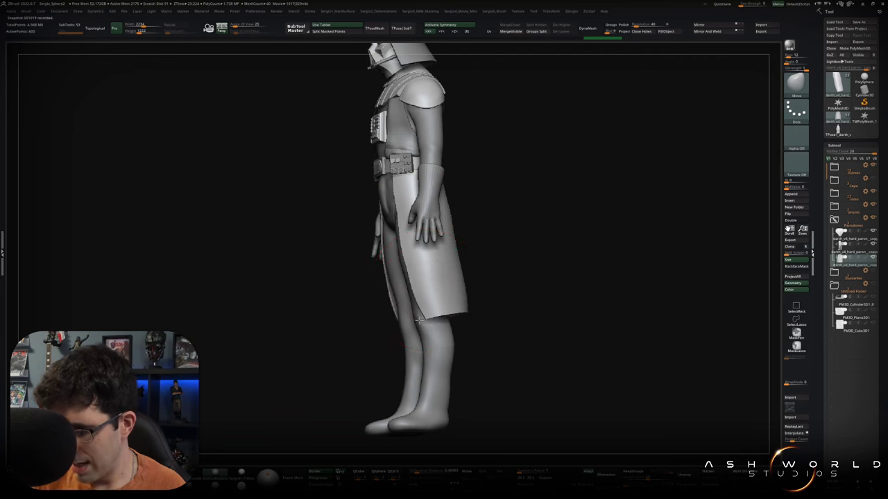
{"action": "left_click_drag", "start_coordinate": [416, 326], "coordinate": [431, 321]}
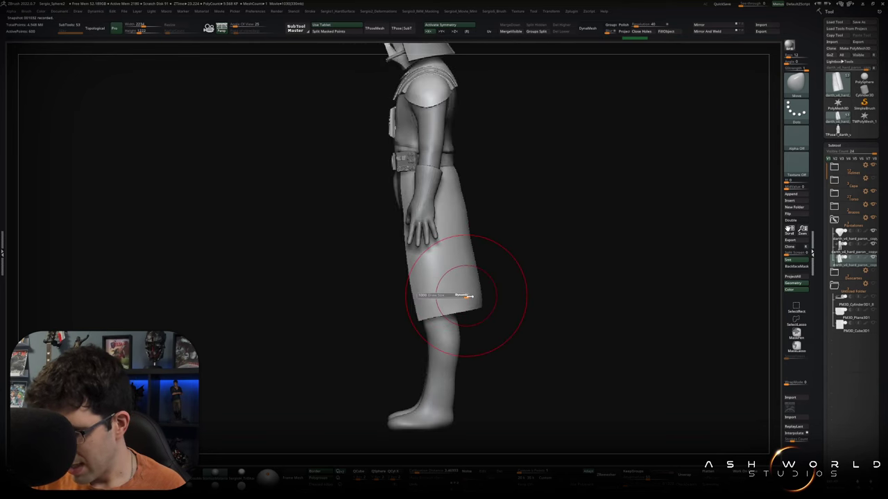
{"action": "left_click_drag", "start_coordinate": [462, 230], "coordinate": [460, 227]}
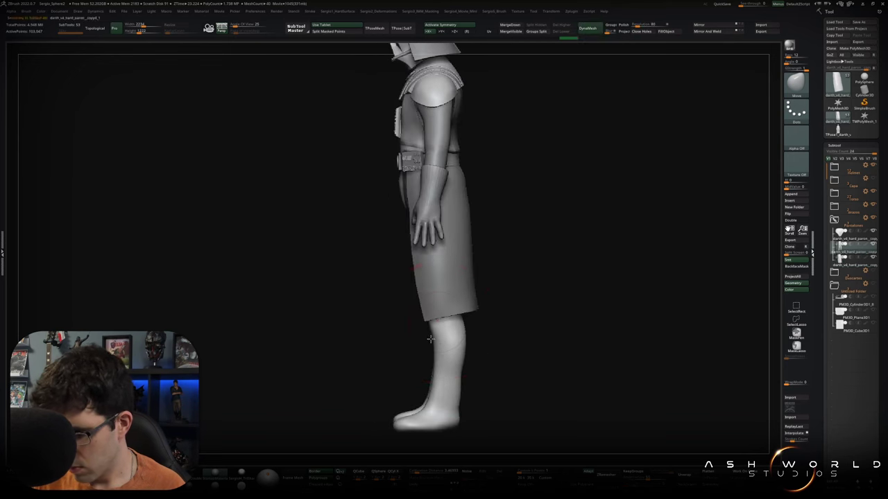
- Isolate the leg, smooth and straighten the lower leg and knee, then restore the full figure
{"action": "left_click", "coordinate": [441, 331], "text": "alt"}
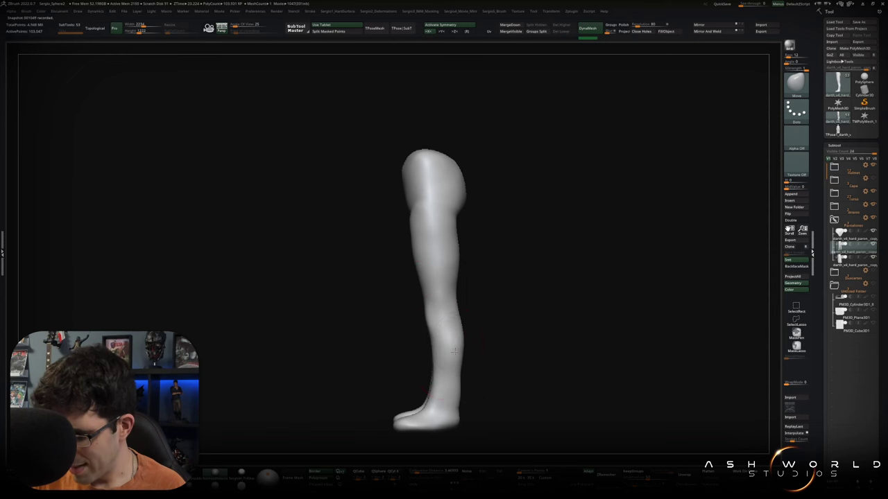
{"action": "left_click_drag", "start_coordinate": [454, 352], "coordinate": [411, 241], "text": "shift"}
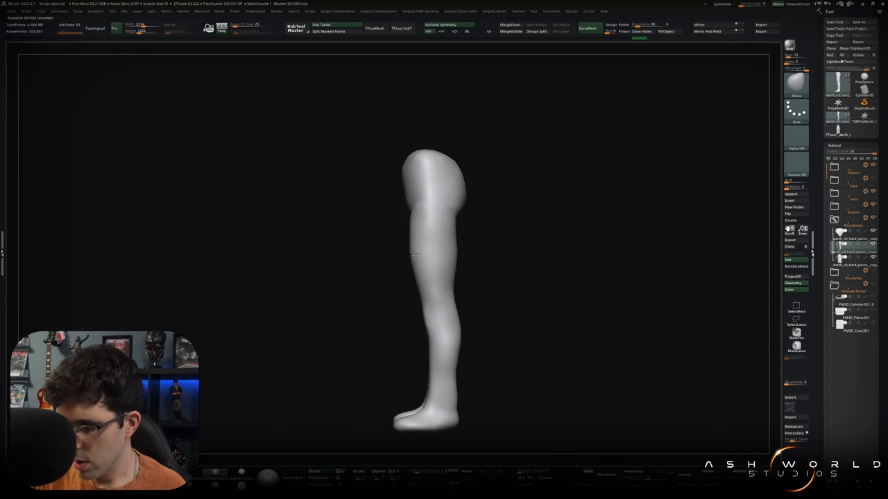
{"action": "mouse_move", "coordinate": [479, 277]}
{"action": "left_mouse_down"}
{"action": "mouse_move", "coordinate": [516, 296]}
{"action": "mouse_move", "coordinate": [513, 239]}
{"action": "left_mouse_up"}
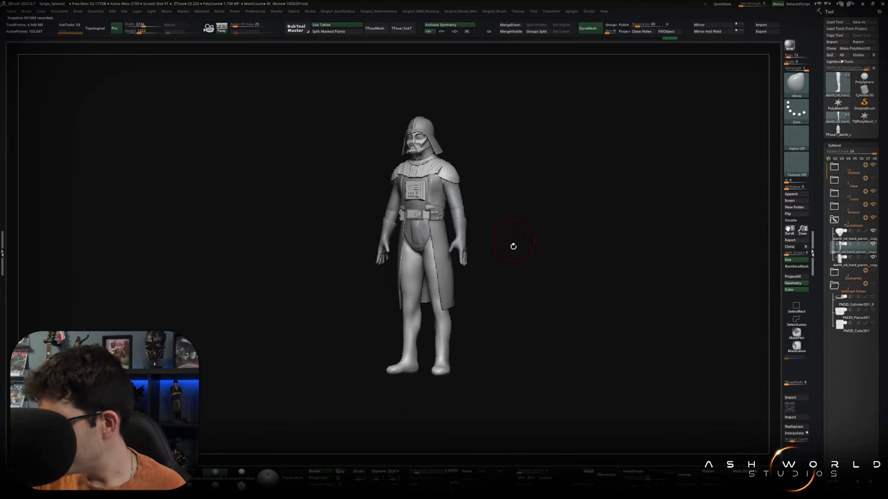
- Inspect the cape from the side and turn on the display backdrop folder's visibility
{"action": "mouse_move", "coordinate": [496, 291]}
{"action": "left_mouse_down"}
{"action": "mouse_move", "coordinate": [503, 299]}
{"action": "mouse_move", "coordinate": [495, 299]}
{"action": "mouse_move", "coordinate": [511, 284]}
{"action": "left_mouse_up"}
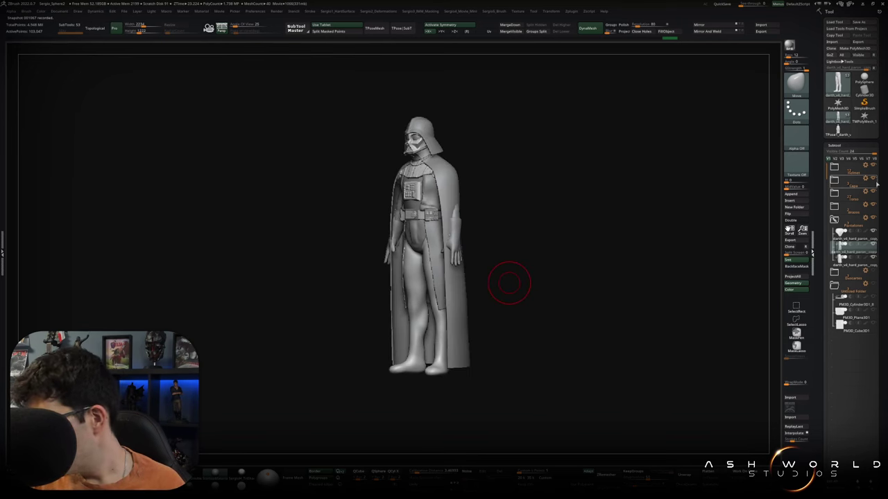
{"action": "mouse_move", "coordinate": [618, 261]}
{"action": "left_mouse_down", "text": "shift"}
{"action": "mouse_move", "coordinate": [613, 254]}
{"action": "mouse_move", "coordinate": [614, 261]}
{"action": "left_mouse_up", "text": "shift"}
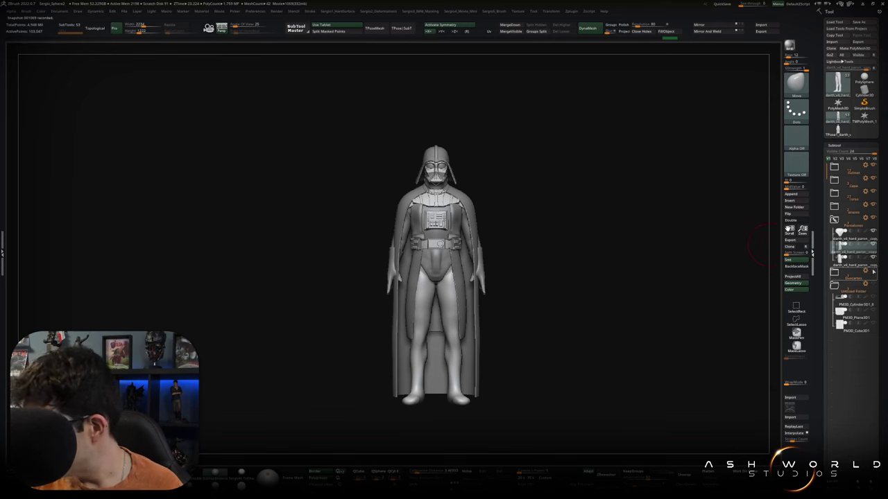
{"action": "left_click", "coordinate": [873, 286]}
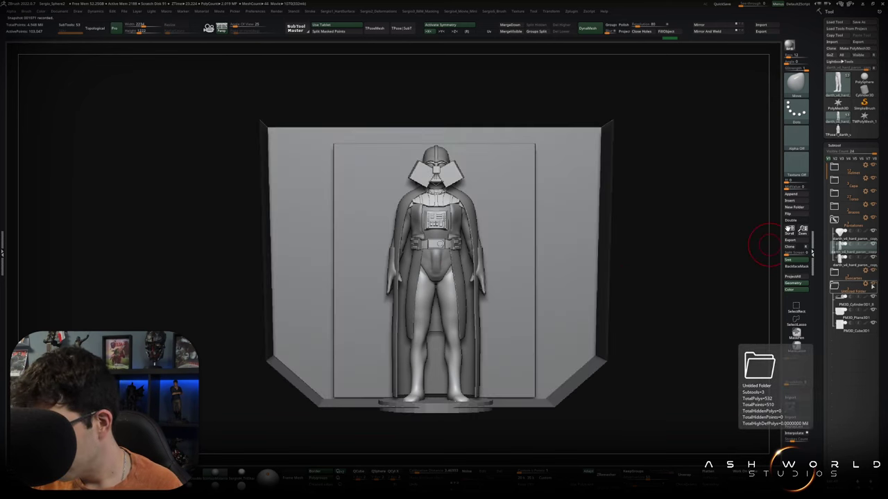
{"action": "left_click_drag", "start_coordinate": [821, 130], "coordinate": [823, 32]}
{"action": "scroll", "coordinate": [824, 361], "scroll_direction": "down", "scroll_amount": 1}
{"action": "scroll", "coordinate": [848, 366], "scroll_direction": "down", "scroll_amount": 1}
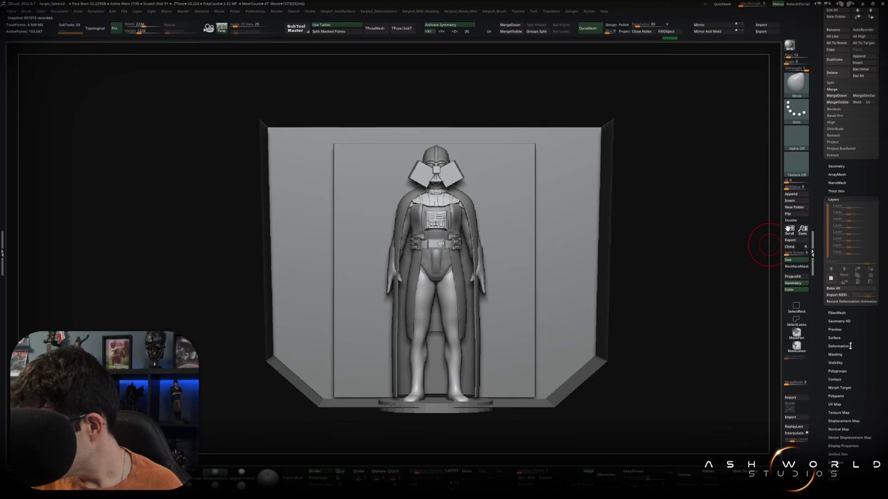
- Try a deformation on the lower body, undo it, and switch to Move transpose mode
{"action": "left_click", "coordinate": [839, 345]}
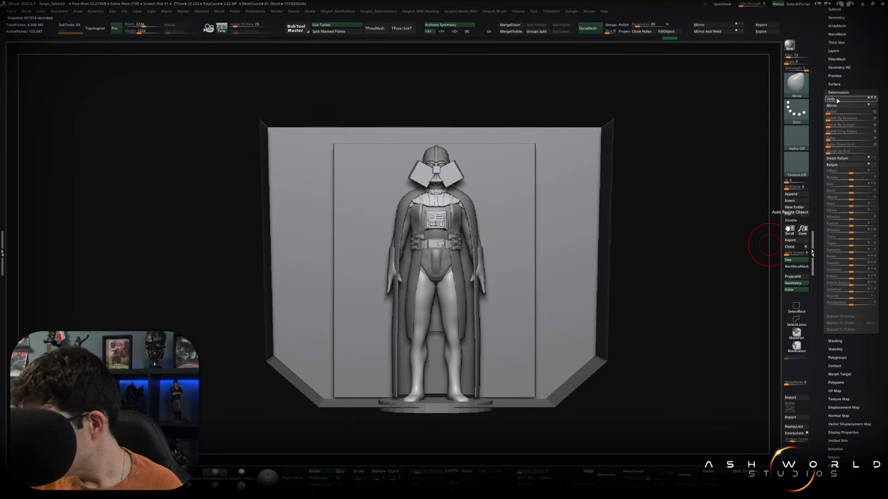
{"action": "left_click", "coordinate": [837, 101]}
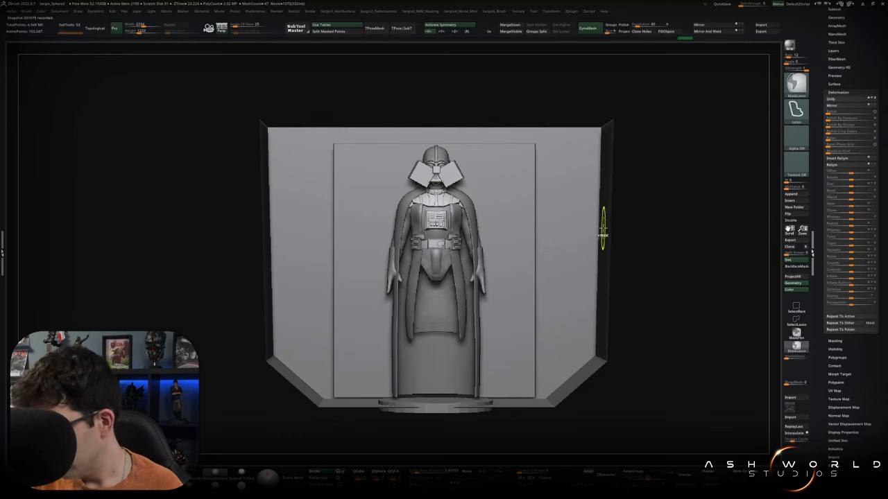
{"action": "key", "text": "ctrl+z"}
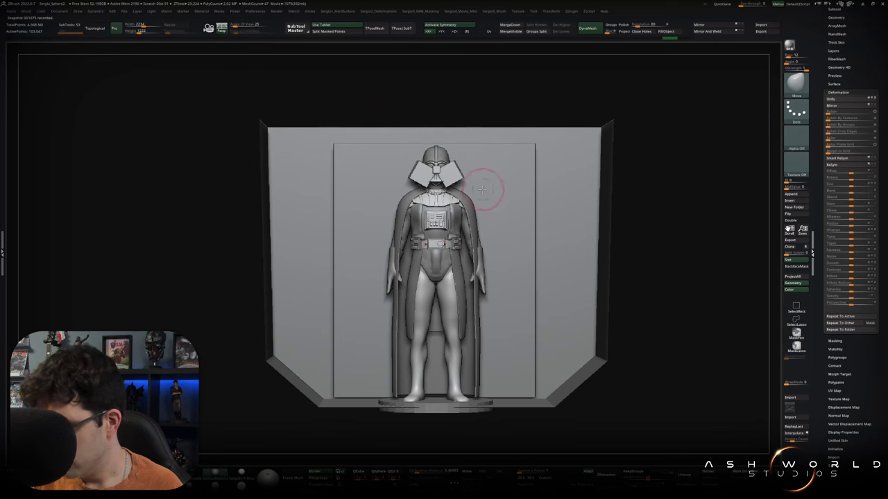
{"action": "key", "text": "w"}
{"action": "scroll", "coordinate": [835, 147], "scroll_direction": "up", "scroll_amount": 5}
{"action": "left_click", "coordinate": [835, 147]}
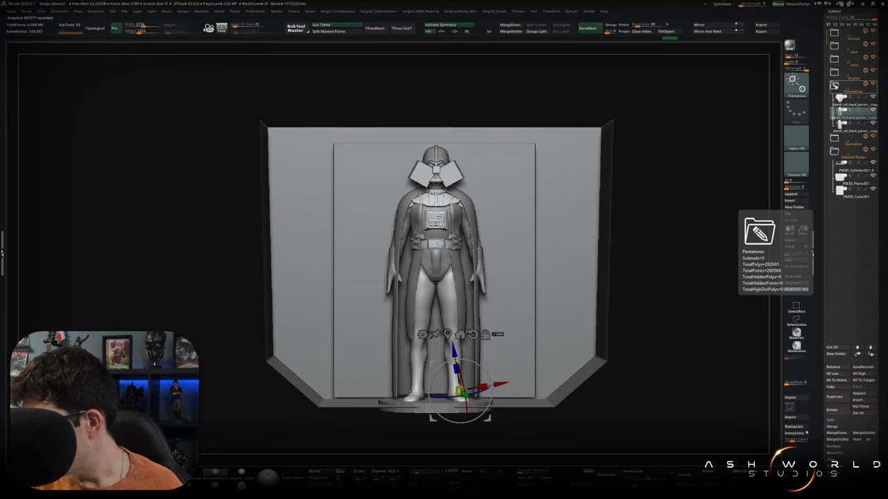
- Expand the Descartes folder, show the chest grid mesh PolyMesh3D1, and make it active
{"action": "left_click", "coordinate": [834, 139]}
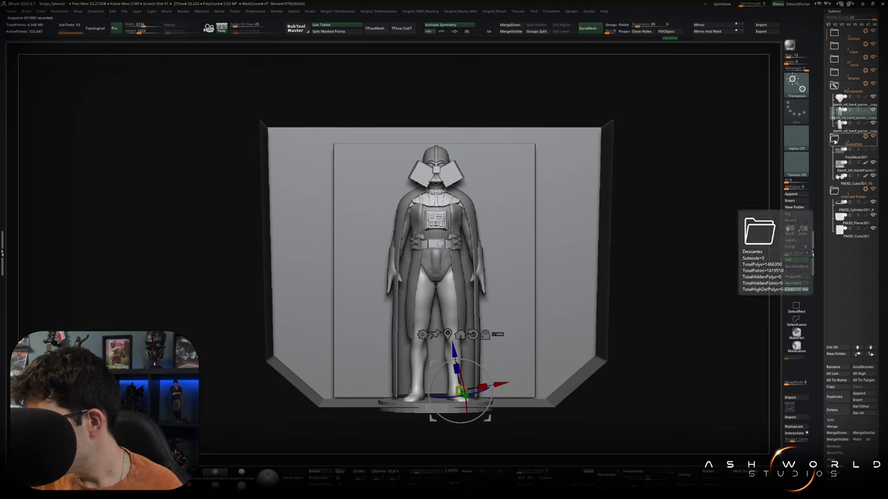
{"action": "left_click", "coordinate": [873, 151]}
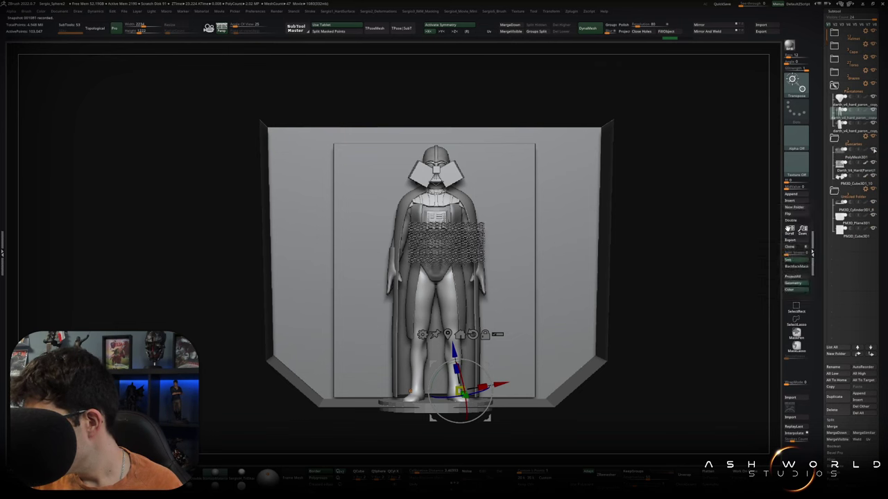
{"action": "left_click", "coordinate": [835, 85]}
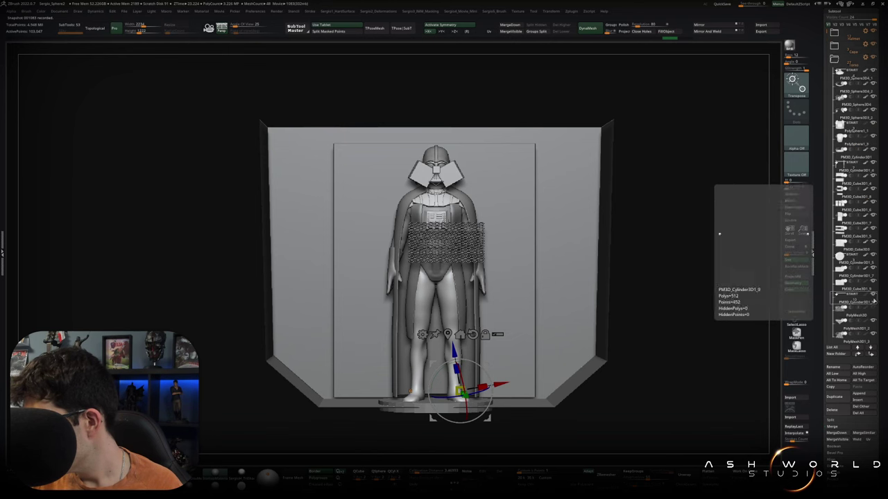
{"action": "left_click", "coordinate": [848, 316]}
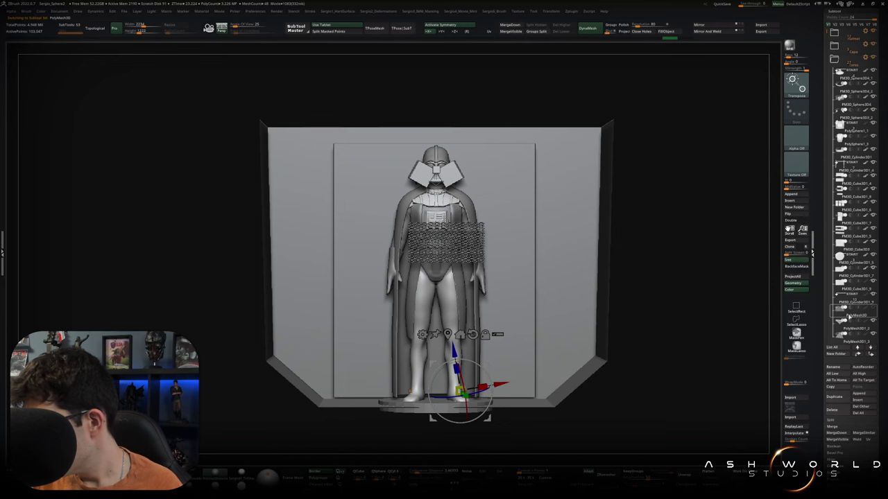
- Collapse Torso, activate PM3D_Sphere3D1 and preview it solo, then expand the Helmet folder
{"action": "left_click", "coordinate": [836, 69]}
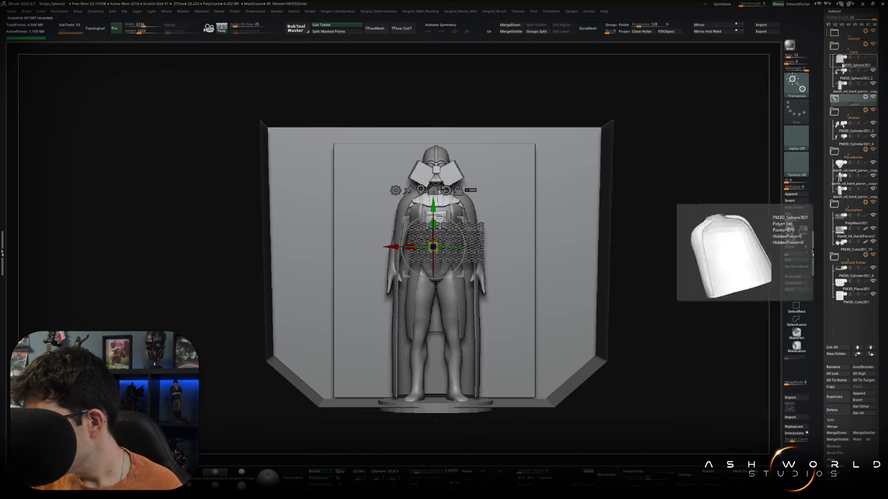
{"action": "left_click", "coordinate": [842, 65]}
{"action": "key", "text": "shift+ctrl+alt+s"}
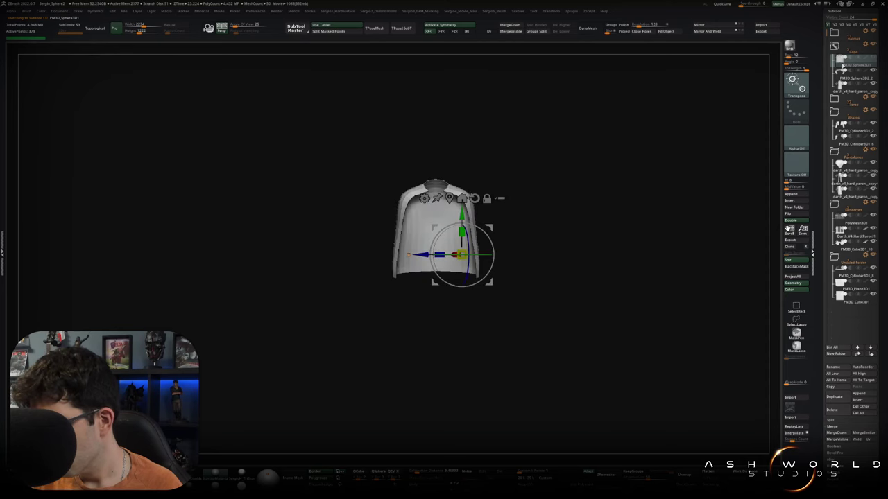
{"action": "key", "text": "shift+ctrl+alt+s"}
{"action": "left_click", "coordinate": [841, 63]}
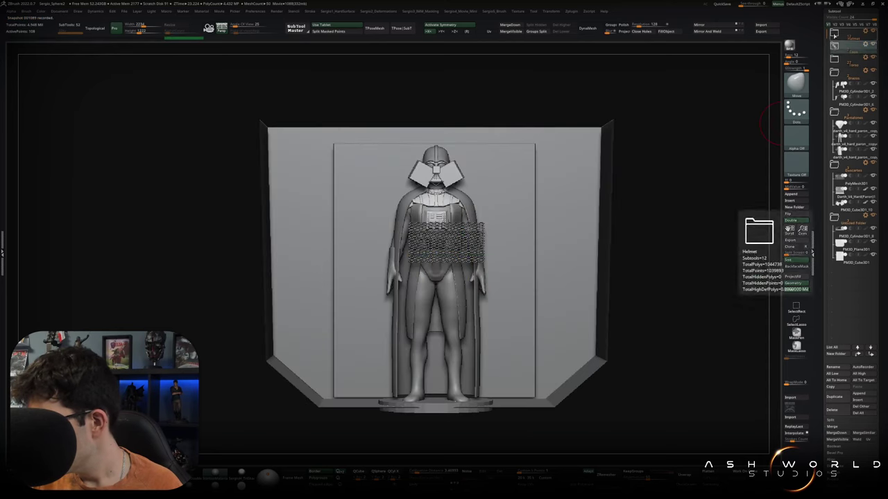
{"action": "left_click", "coordinate": [835, 45]}
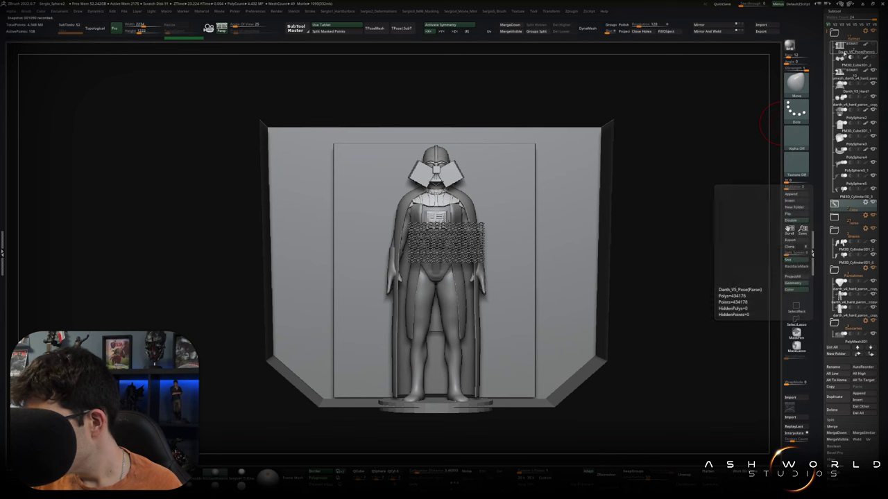
{"action": "left_click", "coordinate": [844, 53]}
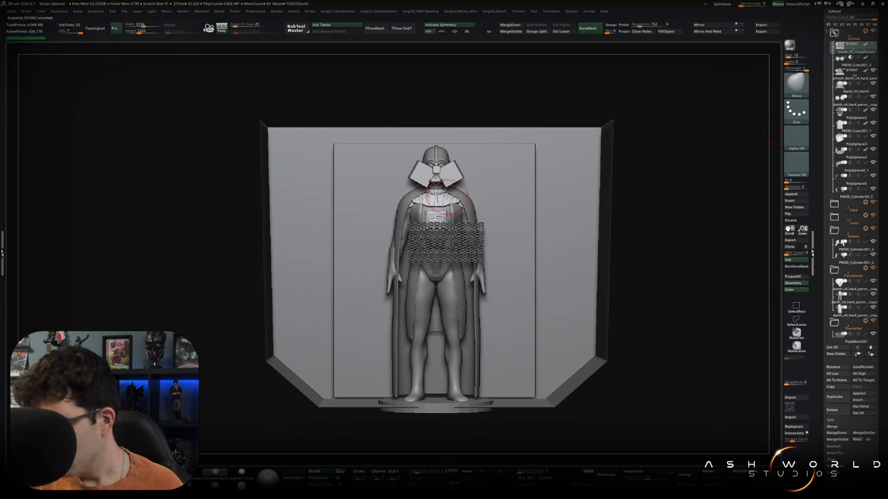
{"action": "key", "text": "w"}
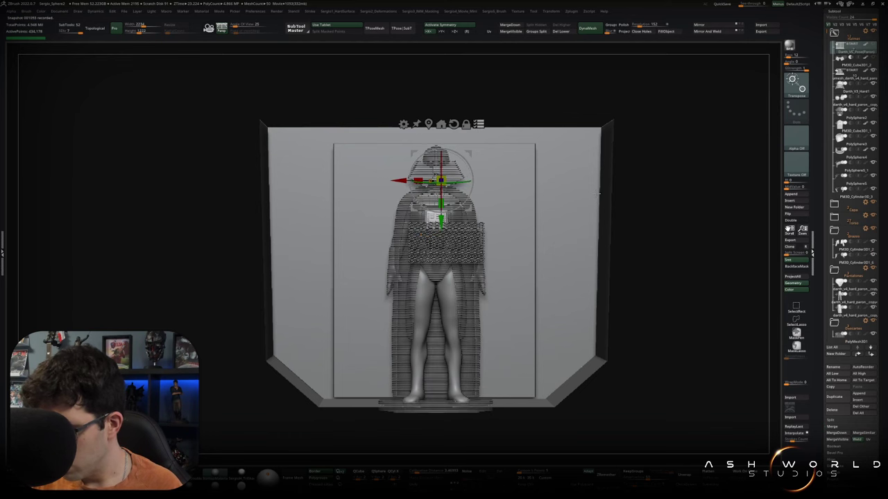
{"action": "left_click", "coordinate": [654, 199], "text": "ctrl+shift"}
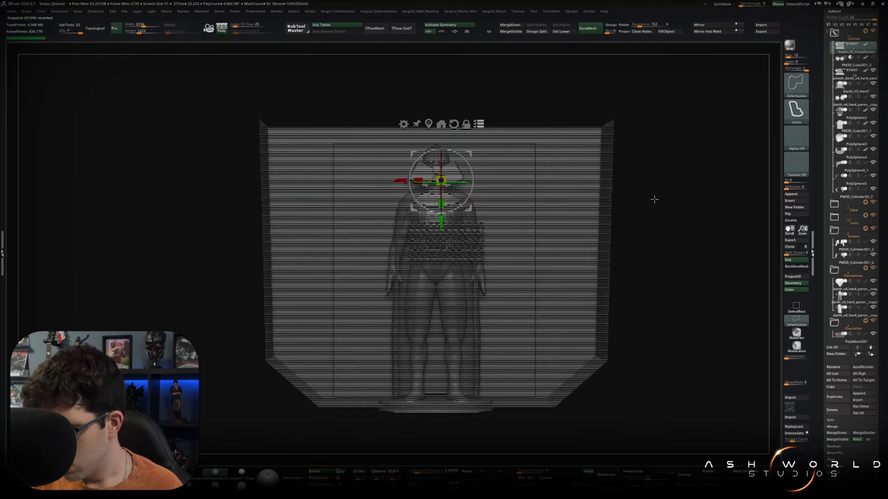
{"action": "left_click", "coordinate": [408, 213], "text": "ctrl+shift"}
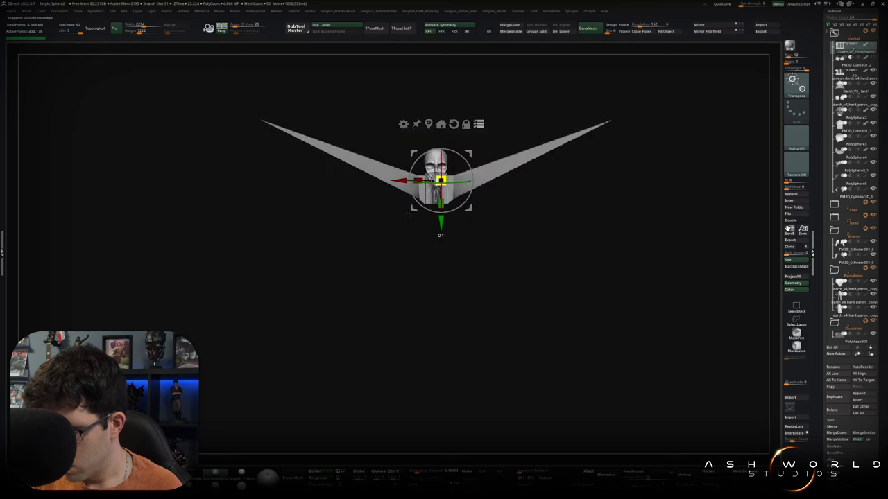
{"action": "left_click", "coordinate": [405, 215], "text": "ctrl+shift"}
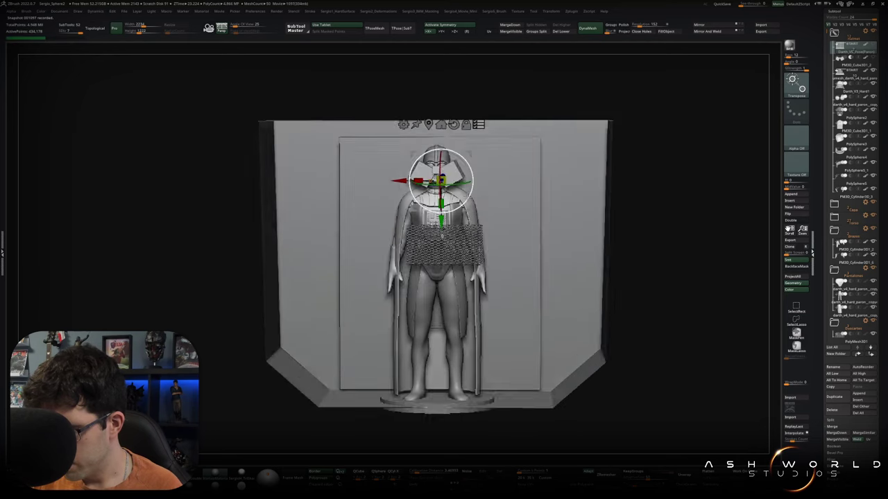
{"action": "right_click_drag", "start_coordinate": [470, 202], "coordinate": [451, 194]}
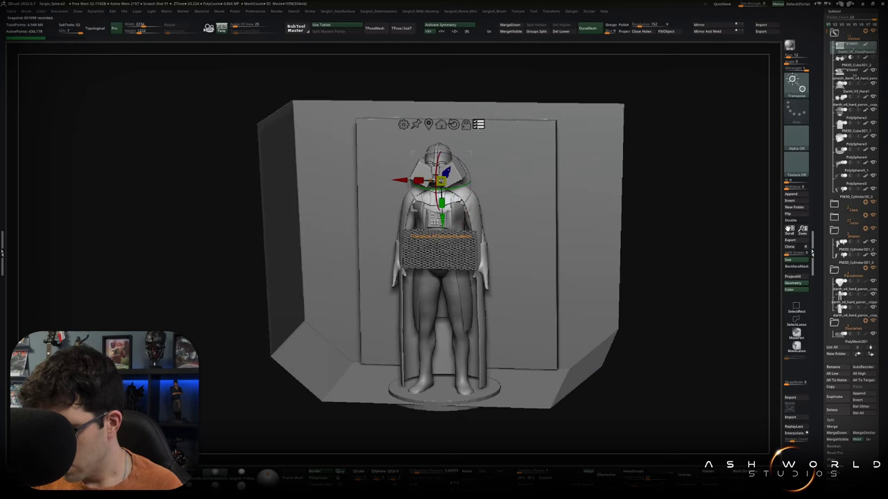
{"action": "key", "text": "ctrl+shift"}
{"action": "left_click_drag", "start_coordinate": [658, 252], "coordinate": [659, 257], "text": "ctrl+shift"}
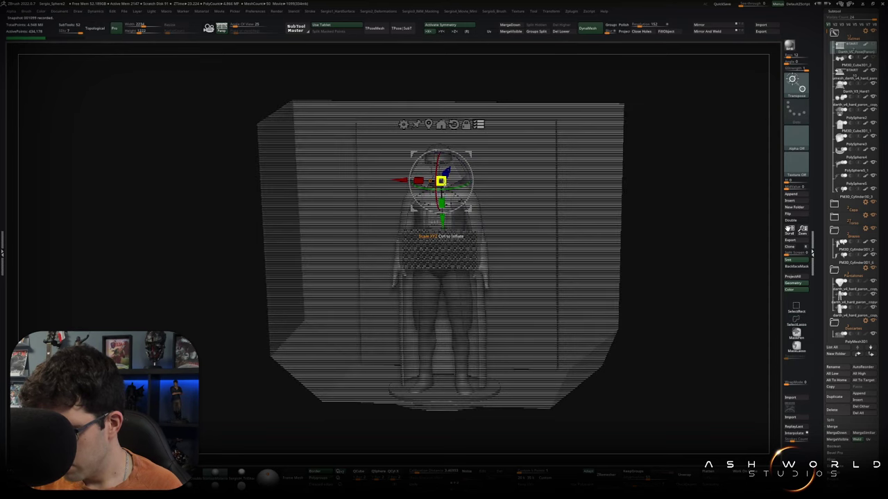
{"action": "left_click", "coordinate": [654, 171], "text": "ctrl+shift"}
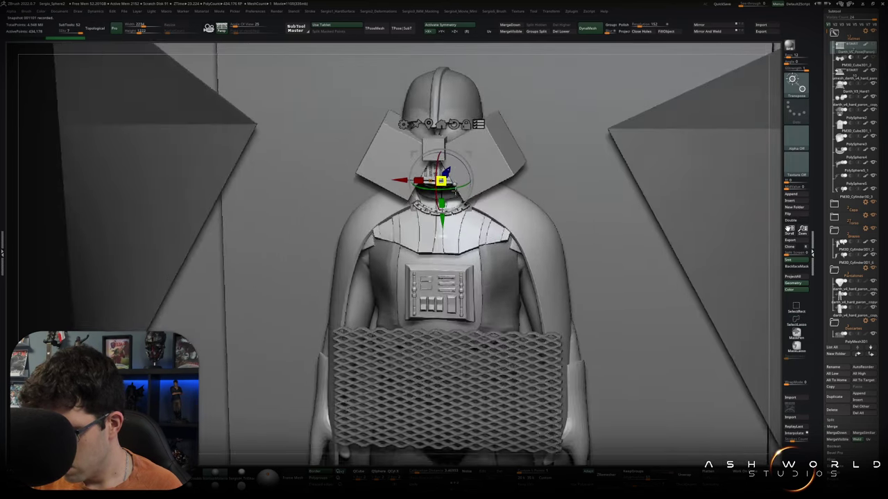
{"action": "left_click", "coordinate": [439, 158], "text": "ctrl+shift"}
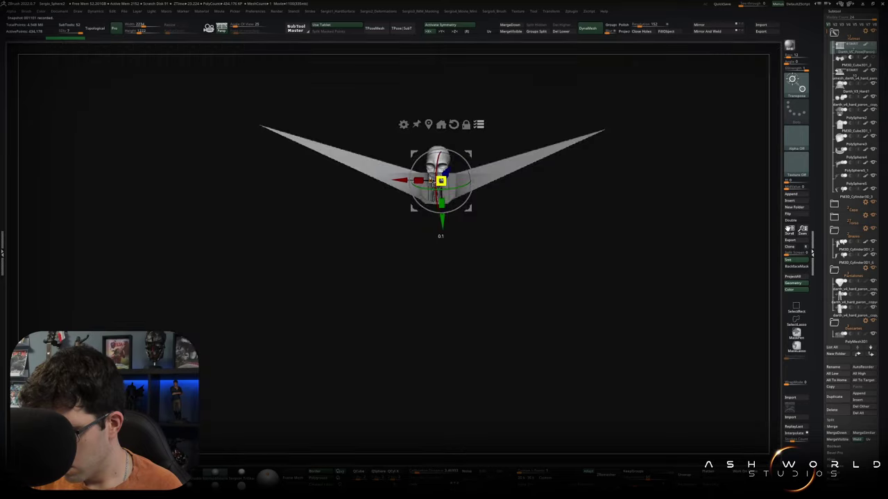
{"action": "left_click", "coordinate": [504, 188], "text": "ctrl+shift"}
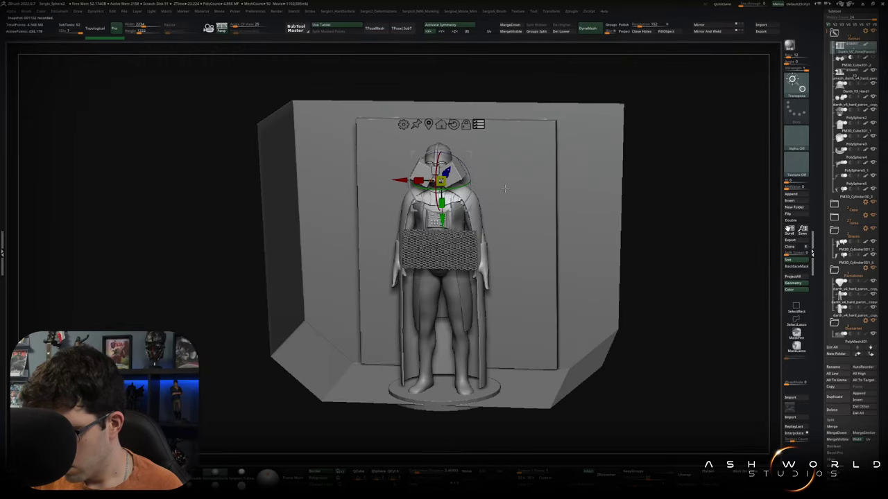
{"action": "left_click", "coordinate": [573, 182], "text": "alt"}
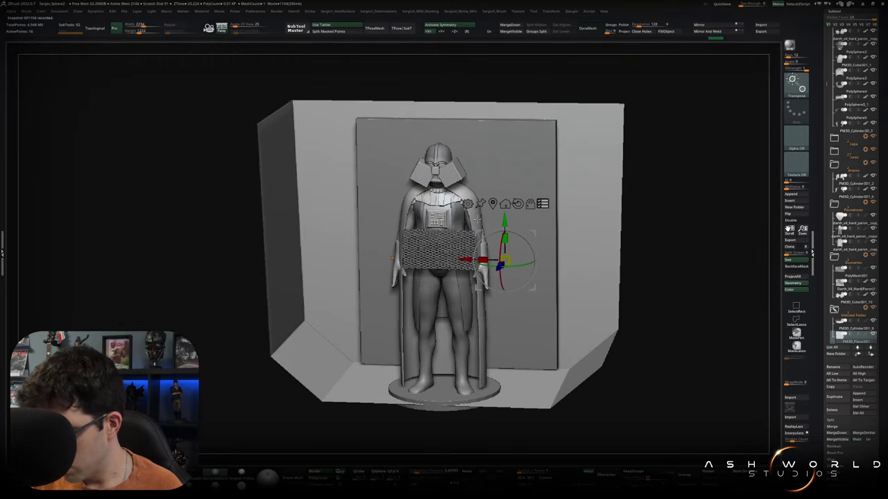
- Centre the transpose on the helmet and scale the whole scene down to about half
{"action": "left_click", "coordinate": [505, 203]}
{"action": "key", "text": "f"}
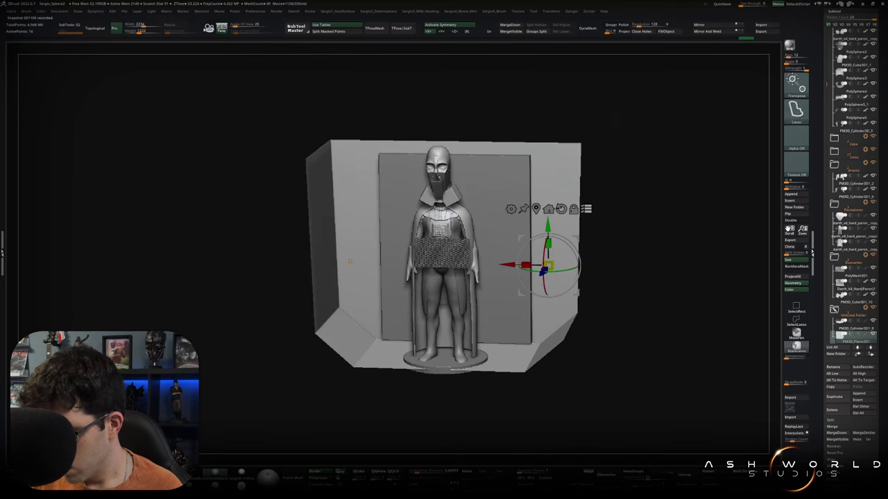
{"action": "left_click", "coordinate": [438, 163], "text": "alt"}
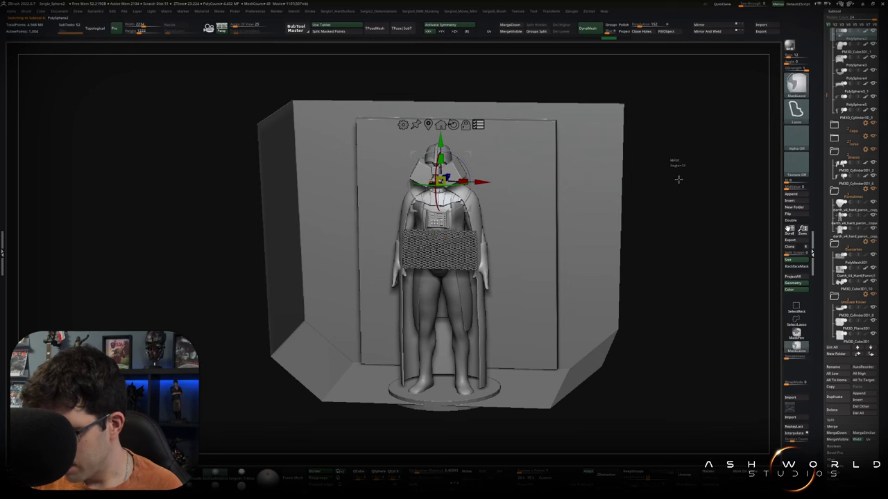
{"action": "key", "text": "w"}
{"action": "left_click", "coordinate": [430, 163], "text": "alt"}
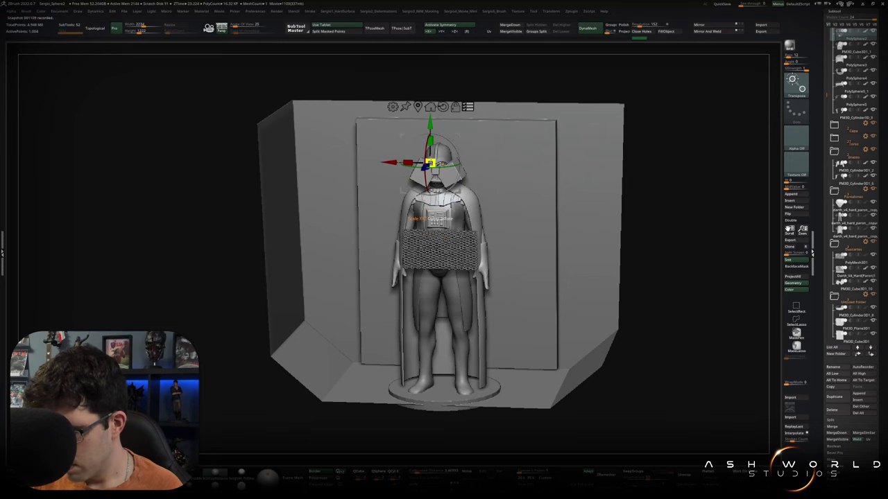
{"action": "left_click_drag", "start_coordinate": [431, 164], "coordinate": [428, 165]}
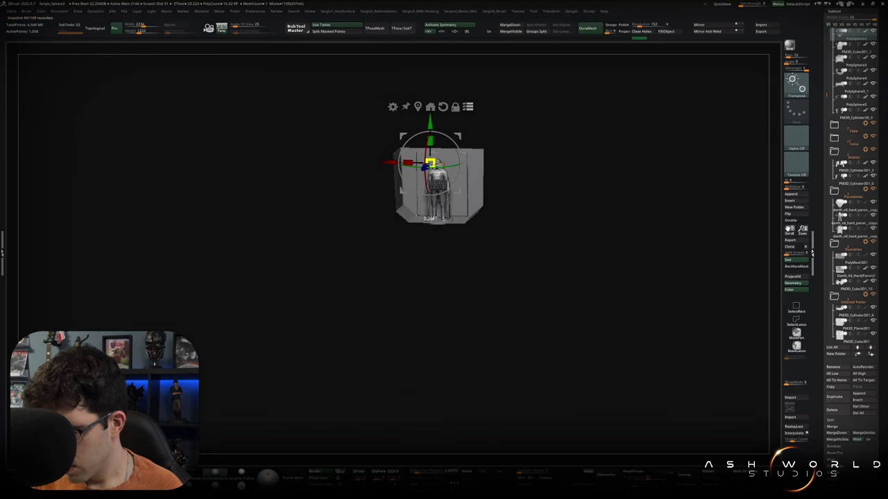
{"action": "key", "text": "q"}
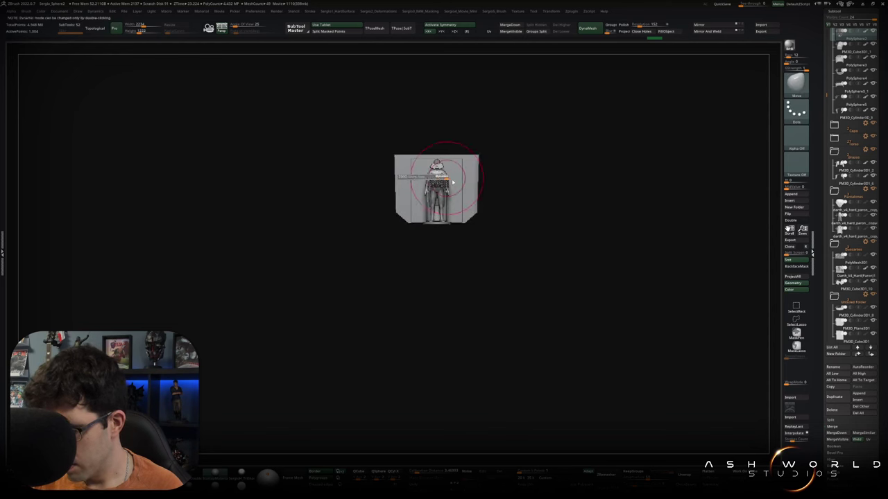
{"action": "key", "text": "w"}
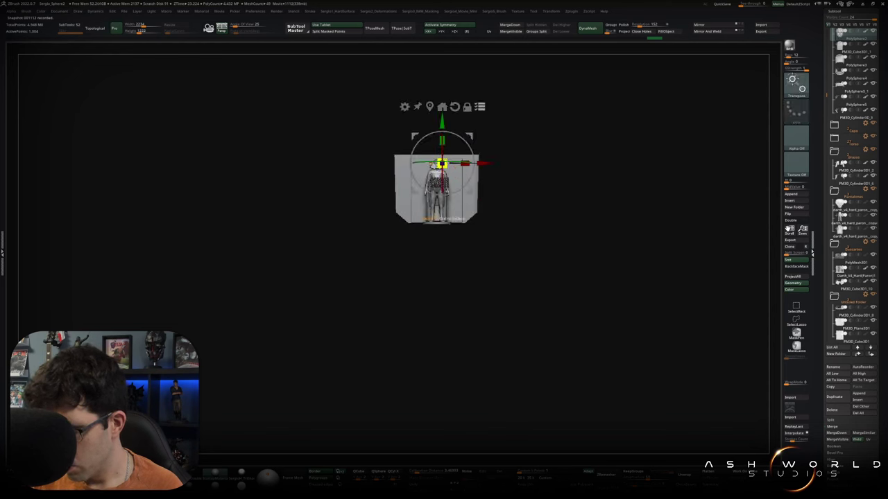
{"action": "left_click_drag", "start_coordinate": [441, 163], "coordinate": [423, 165]}
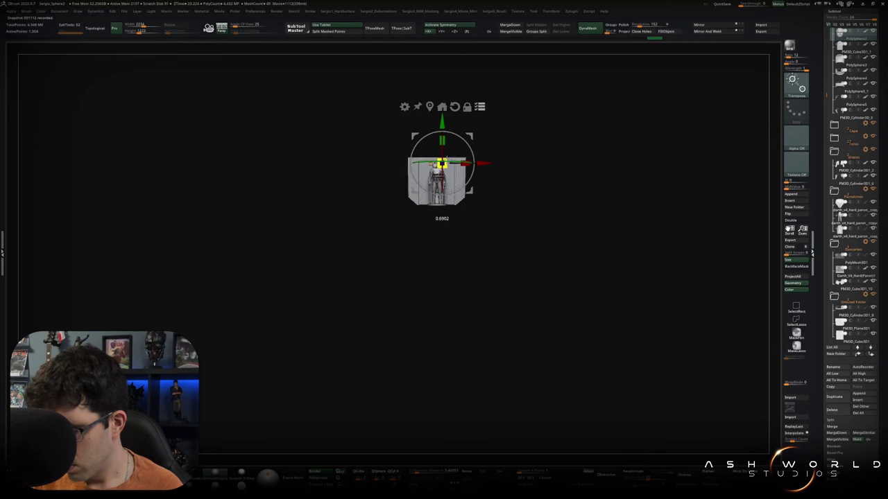
{"action": "key", "text": "q"}
{"action": "key", "text": "f"}
- Orbit around the figure, then hide the Descartes backdrop folder and the chest grid parts
{"action": "mouse_move", "coordinate": [474, 340]}
{"action": "left_mouse_down"}
{"action": "mouse_move", "coordinate": [438, 222]}
{"action": "mouse_move", "coordinate": [486, 229]}
{"action": "left_mouse_up"}
{"action": "key", "text": "f"}
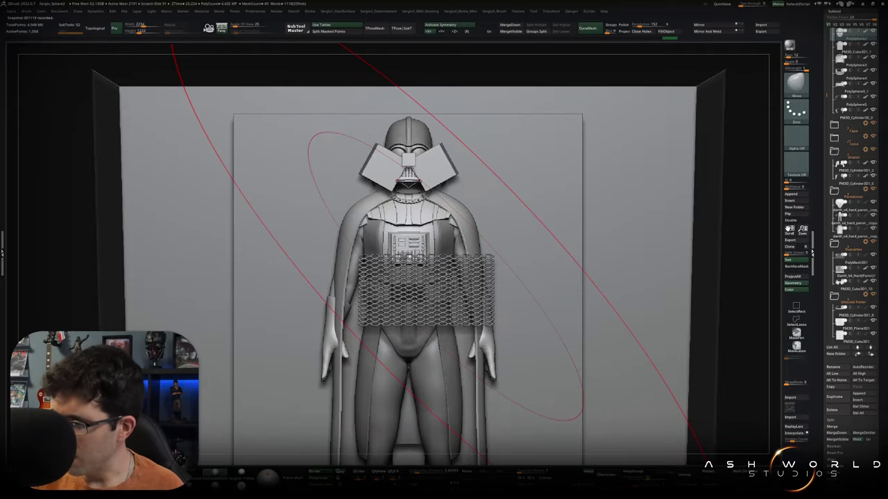
{"action": "left_click_drag", "start_coordinate": [444, 276], "coordinate": [442, 275]}
{"action": "key", "text": "f"}
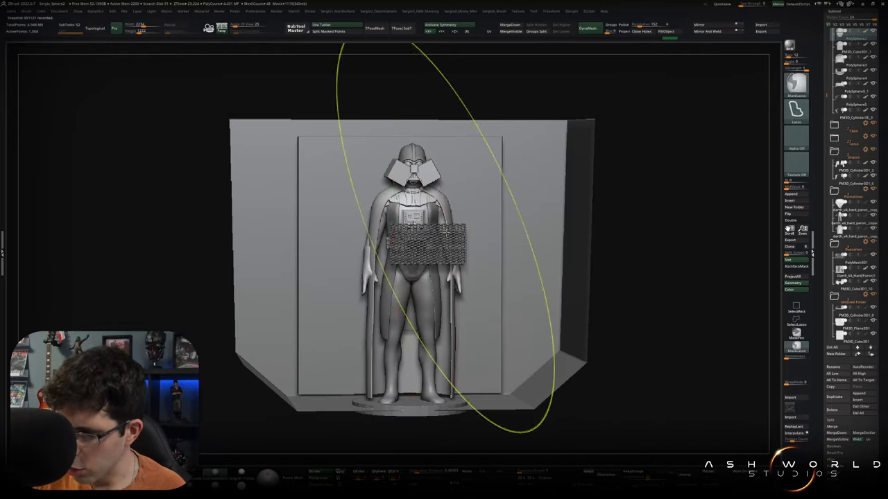
{"action": "mouse_move", "coordinate": [420, 284]}
{"action": "right_mouse_down"}
{"action": "mouse_move", "coordinate": [419, 308]}
{"action": "mouse_move", "coordinate": [471, 295]}
{"action": "right_mouse_up"}
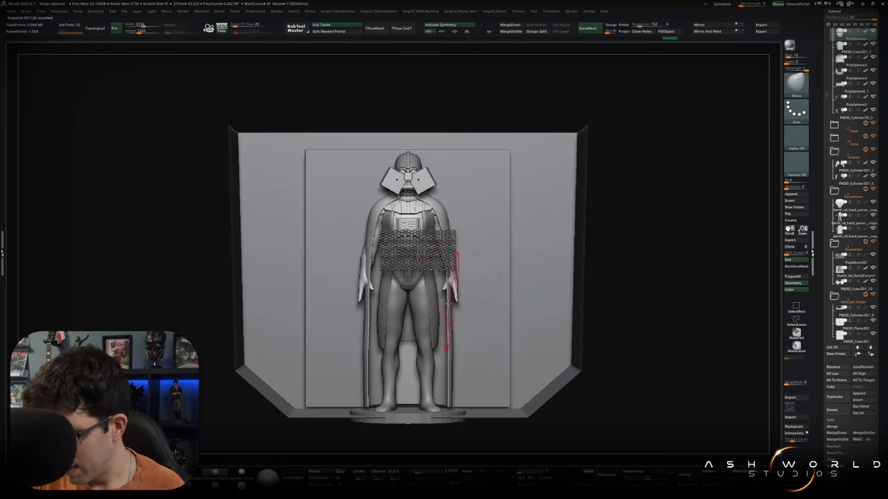
{"action": "right_click_drag", "start_coordinate": [453, 299], "coordinate": [449, 303]}
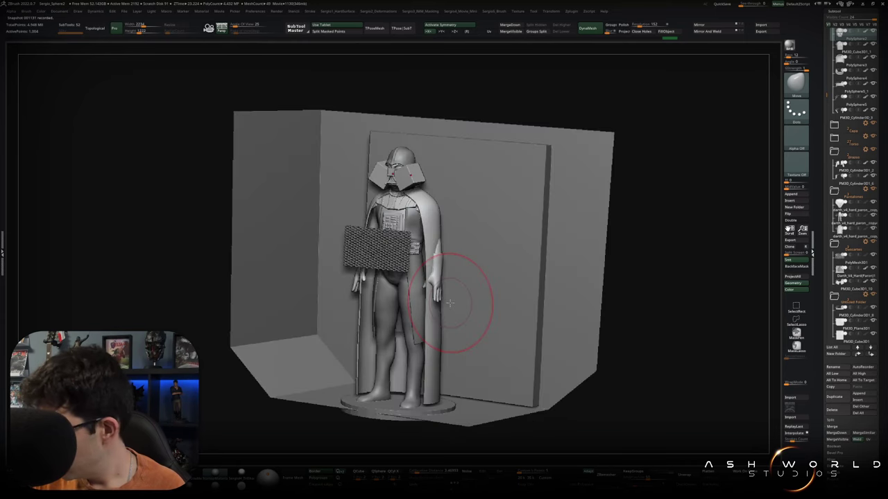
{"action": "left_click", "coordinate": [872, 297]}
{"action": "left_click", "coordinate": [872, 296]}
{"action": "left_click", "coordinate": [873, 297]}
{"action": "left_click", "coordinate": [873, 243]}
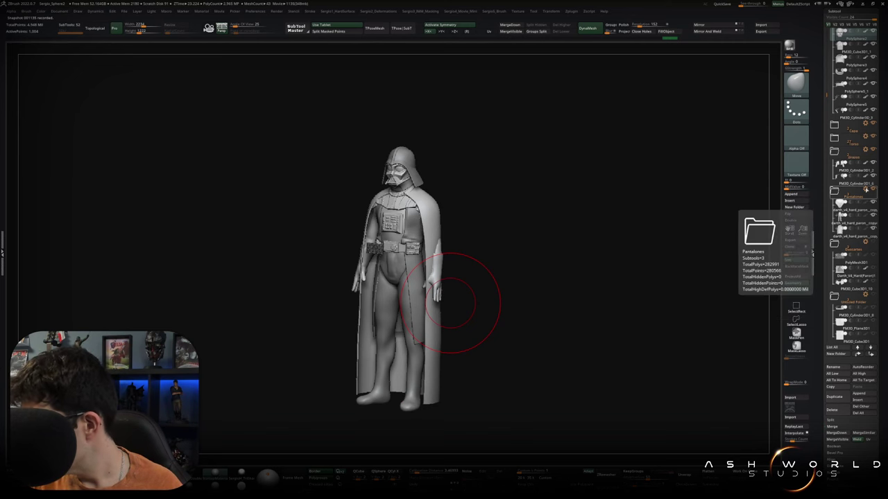
- Expand the Torso folder, select the belt piece, then collapse the parts list into folders
{"action": "left_click", "coordinate": [848, 143]}
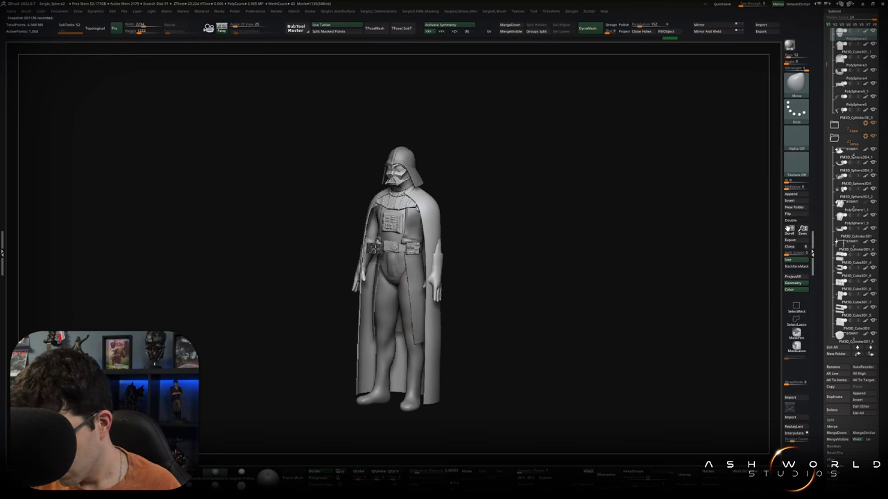
{"action": "left_click", "coordinate": [374, 248], "text": "alt"}
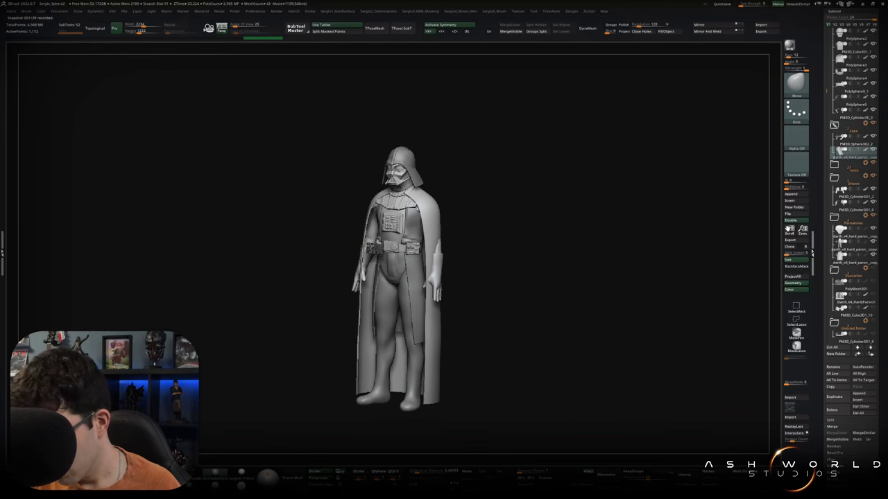
{"action": "left_click", "coordinate": [834, 244]}
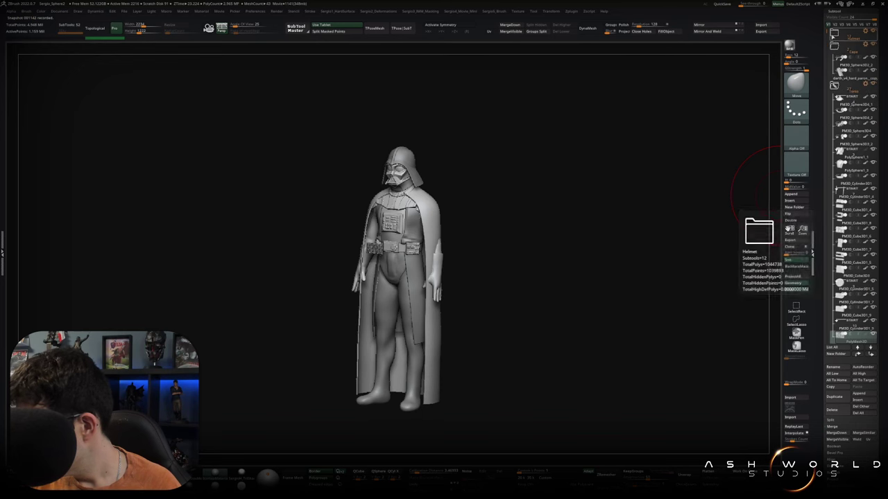
{"action": "mouse_move", "coordinate": [853, 329]}
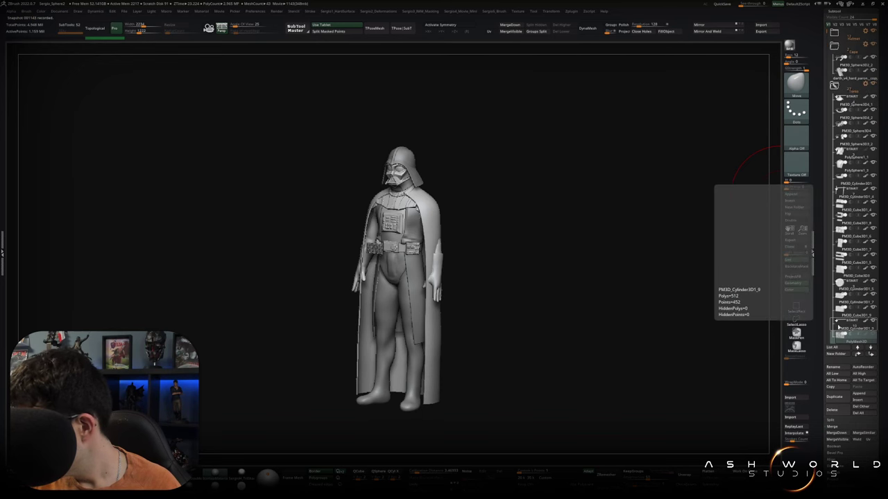
{"action": "left_click", "coordinate": [834, 87]}
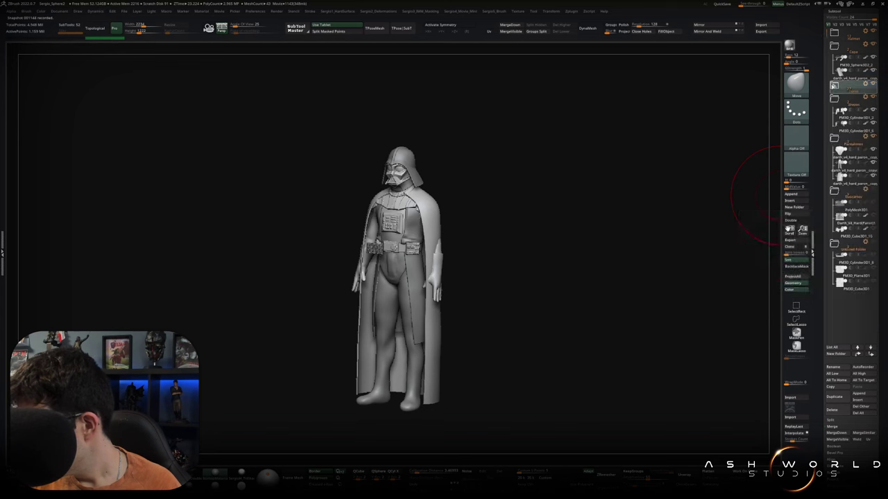
- Turn on X symmetry and frame the torso close up in a straight front view
{"action": "left_click_drag", "start_coordinate": [476, 254], "coordinate": [442, 251]}
{"action": "key", "text": "x"}
{"action": "right_click_drag", "start_coordinate": [392, 246], "coordinate": [417, 249], "text": "shift"}
{"action": "right_click_drag", "start_coordinate": [436, 326], "coordinate": [485, 292], "text": "ctrl"}
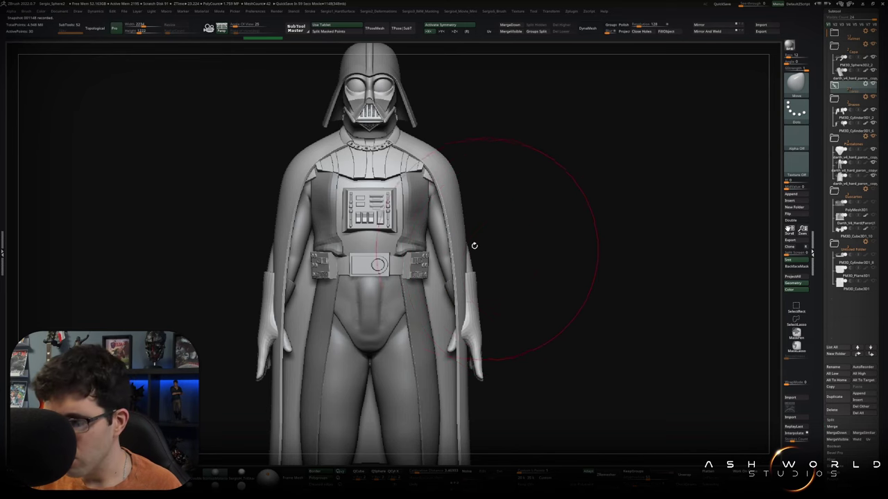
- Mask a region around the chest and inspect it from three-quarter, front and low angles
{"action": "left_click_drag", "start_coordinate": [472, 167], "coordinate": [415, 222], "text": "ctrl"}
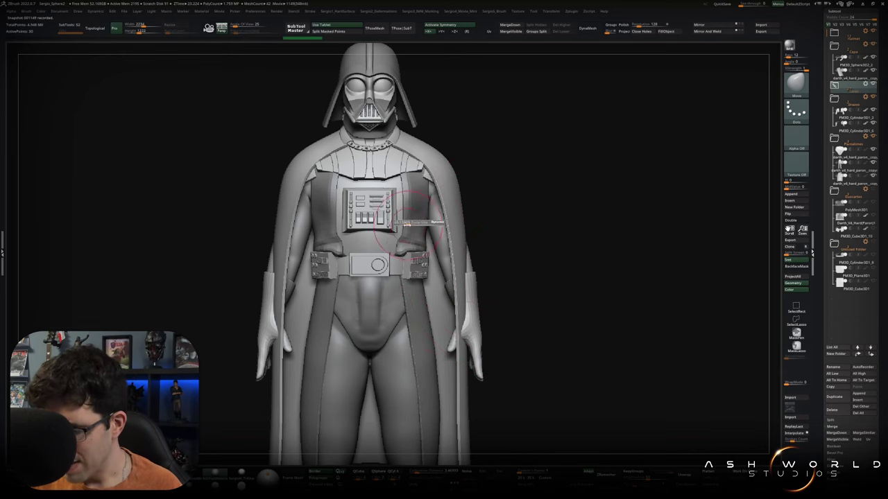
{"action": "mouse_move", "coordinate": [415, 222]}
{"action": "right_mouse_down", "text": "ctrl"}
{"action": "mouse_move", "coordinate": [428, 199]}
{"action": "mouse_move", "coordinate": [495, 199]}
{"action": "right_mouse_up", "text": "ctrl"}
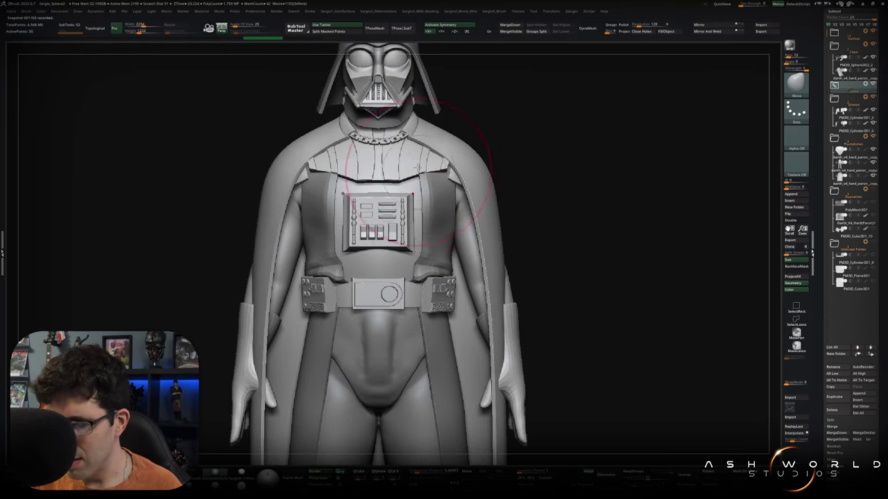
{"action": "mouse_move", "coordinate": [402, 202]}
{"action": "right_mouse_down"}
{"action": "mouse_move", "coordinate": [453, 239]}
{"action": "mouse_move", "coordinate": [435, 198]}
{"action": "right_mouse_up"}
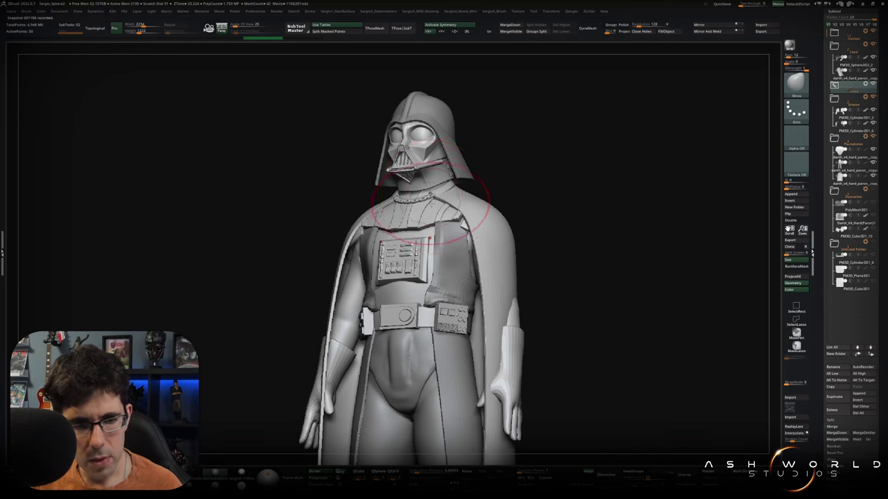
{"action": "mouse_move", "coordinate": [435, 197]}
{"action": "right_mouse_down"}
{"action": "mouse_move", "coordinate": [552, 208]}
{"action": "mouse_move", "coordinate": [523, 202]}
{"action": "mouse_move", "coordinate": [505, 210]}
{"action": "right_mouse_up"}
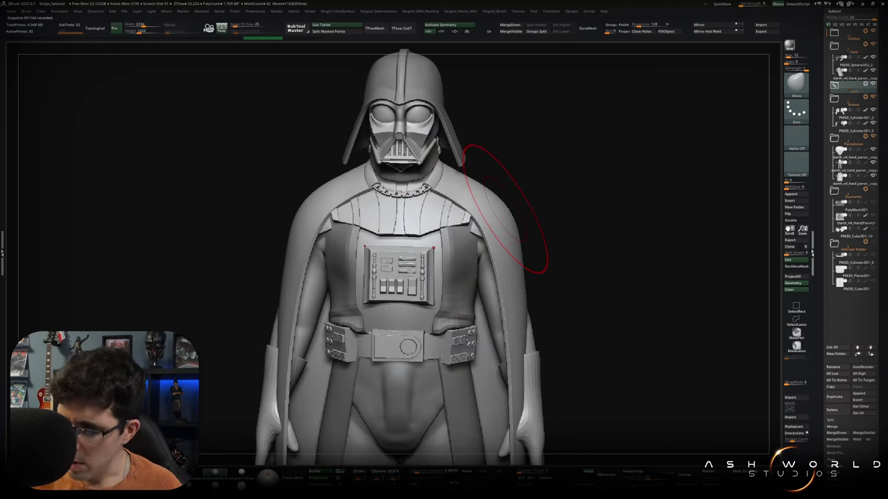
{"action": "mouse_move", "coordinate": [590, 240]}
{"action": "right_mouse_down"}
{"action": "mouse_move", "coordinate": [585, 227]}
{"action": "mouse_move", "coordinate": [509, 301]}
{"action": "right_mouse_up"}
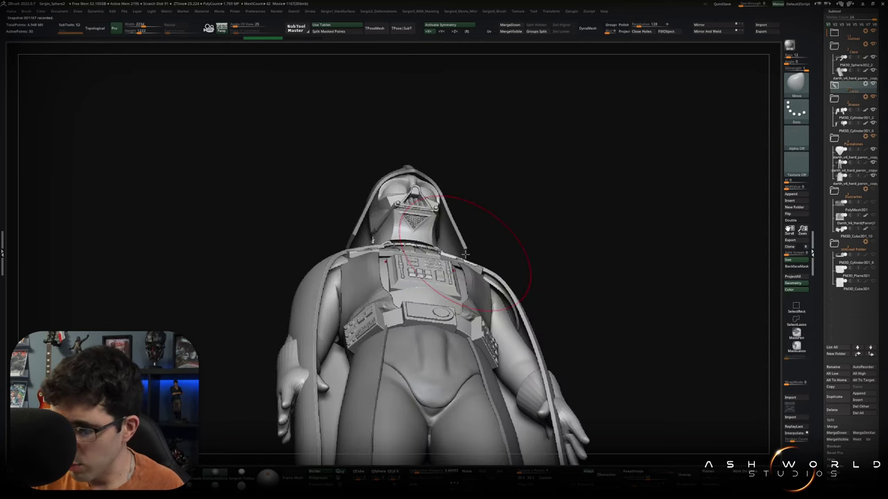
{"action": "mouse_move", "coordinate": [460, 267]}
{"action": "right_mouse_down"}
{"action": "mouse_move", "coordinate": [446, 239]}
{"action": "mouse_move", "coordinate": [444, 256]}
{"action": "mouse_move", "coordinate": [458, 265]}
{"action": "mouse_move", "coordinate": [425, 244]}
{"action": "right_mouse_up"}
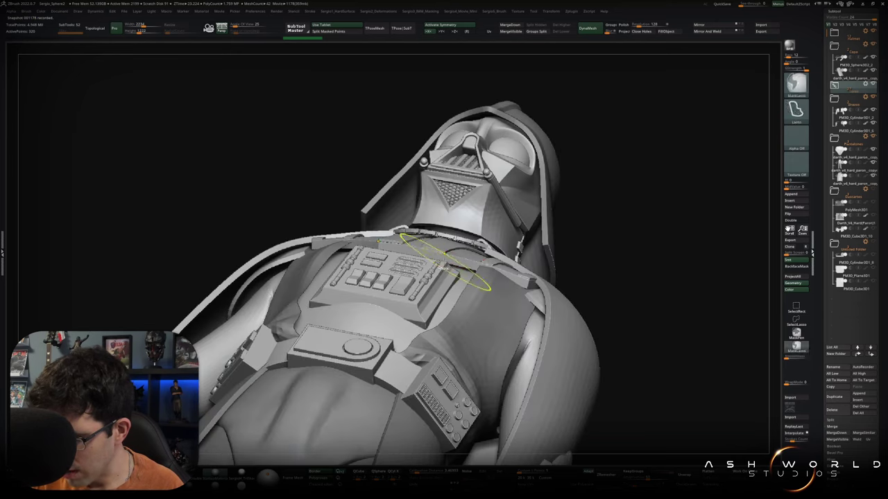
- Select the chest sphere subtool, outline a chest region, check its profile, and hide the helmet
{"action": "left_click", "coordinate": [444, 261], "text": "alt"}
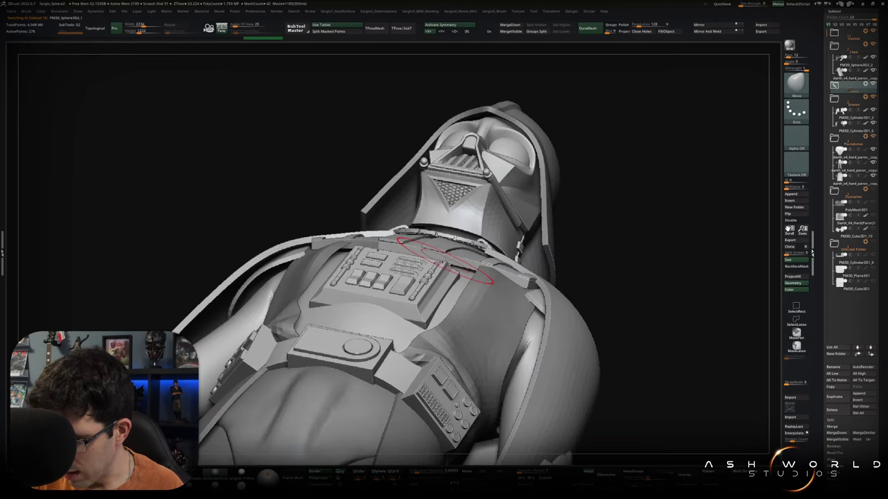
{"action": "mouse_move", "coordinate": [406, 305]}
{"action": "right_mouse_down"}
{"action": "mouse_move", "coordinate": [488, 276]}
{"action": "mouse_move", "coordinate": [485, 268]}
{"action": "right_mouse_up"}
{"action": "right_click_drag", "start_coordinate": [416, 187], "coordinate": [392, 193]}
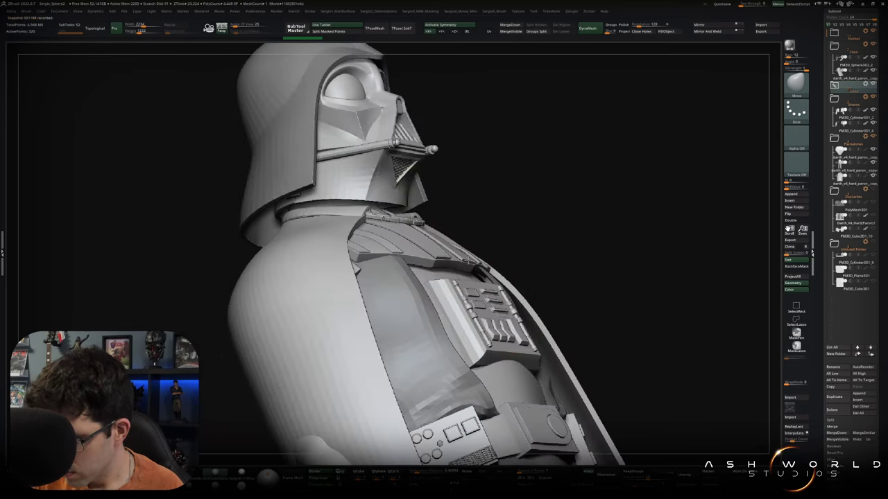
{"action": "left_click_drag", "start_coordinate": [388, 192], "coordinate": [549, 321], "text": "ctrl+shift"}
{"action": "mouse_move", "coordinate": [444, 264]}
{"action": "right_mouse_down"}
{"action": "mouse_move", "coordinate": [498, 260]}
{"action": "mouse_move", "coordinate": [586, 276]}
{"action": "mouse_move", "coordinate": [535, 234]}
{"action": "mouse_move", "coordinate": [548, 267]}
{"action": "right_mouse_up"}
{"action": "left_click", "coordinate": [427, 329], "text": "alt"}
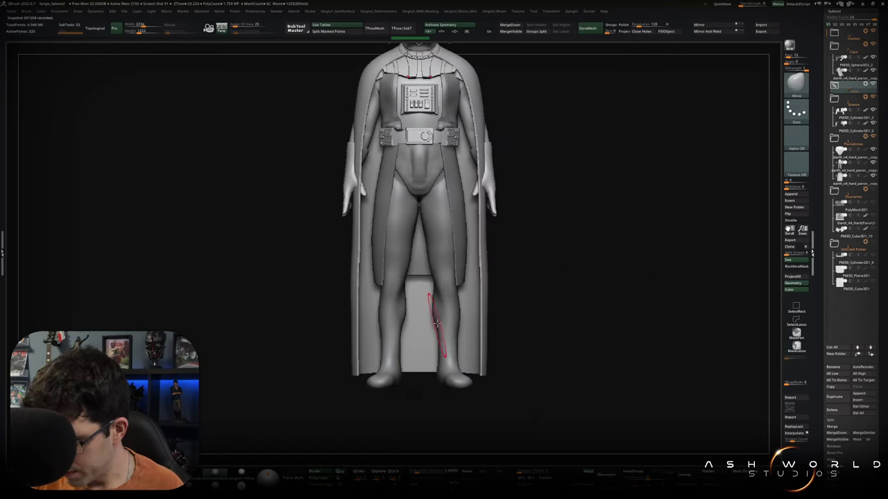
- Solo the trousers subtool, smooth the leg surface, and snap both legs to a front view
{"action": "right_click_drag", "start_coordinate": [433, 326], "coordinate": [456, 326]}
{"action": "left_click", "coordinate": [434, 314], "text": "alt"}
{"action": "left_click_drag", "start_coordinate": [460, 328], "coordinate": [457, 263], "text": "shift"}
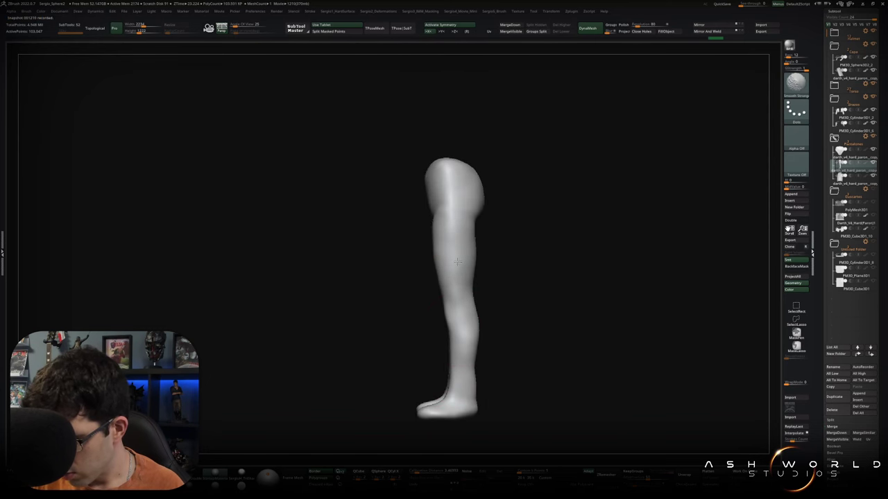
{"action": "right_click_drag", "start_coordinate": [451, 297], "coordinate": [495, 337]}
{"action": "right_click_drag", "start_coordinate": [451, 357], "coordinate": [451, 385]}
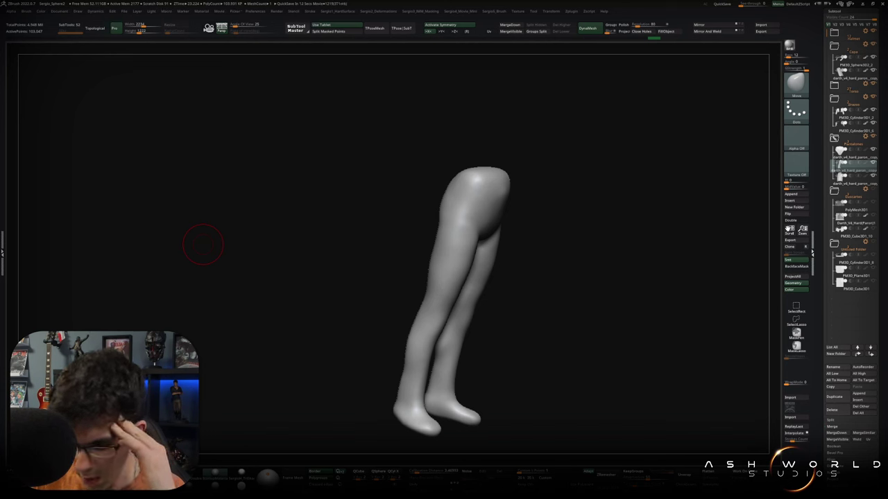
{"action": "mouse_move", "coordinate": [198, 242]}
{"action": "left_mouse_down", "text": "shift"}
{"action": "mouse_move", "coordinate": [487, 324]}
{"action": "mouse_move", "coordinate": [467, 290]}
{"action": "left_mouse_up", "text": "shift"}
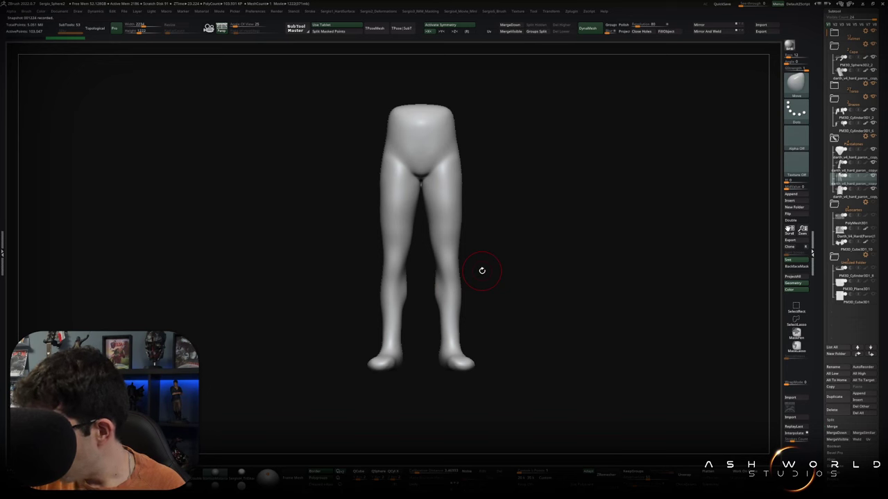
- Temporarily isolate the shins and feet, then show the rest of the figure again
{"action": "left_click_drag", "start_coordinate": [475, 280], "coordinate": [528, 358], "text": "ctrl+alt+shift"}
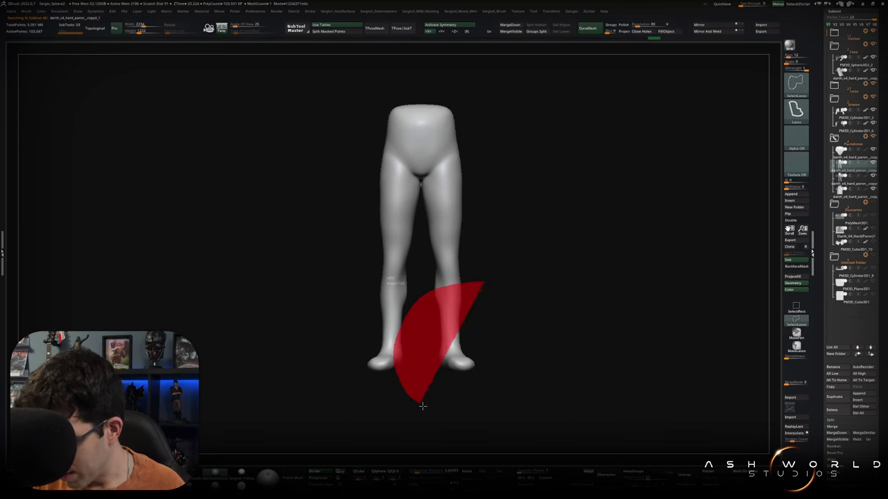
{"action": "left_click", "coordinate": [610, 247], "text": "ctrl+shift"}
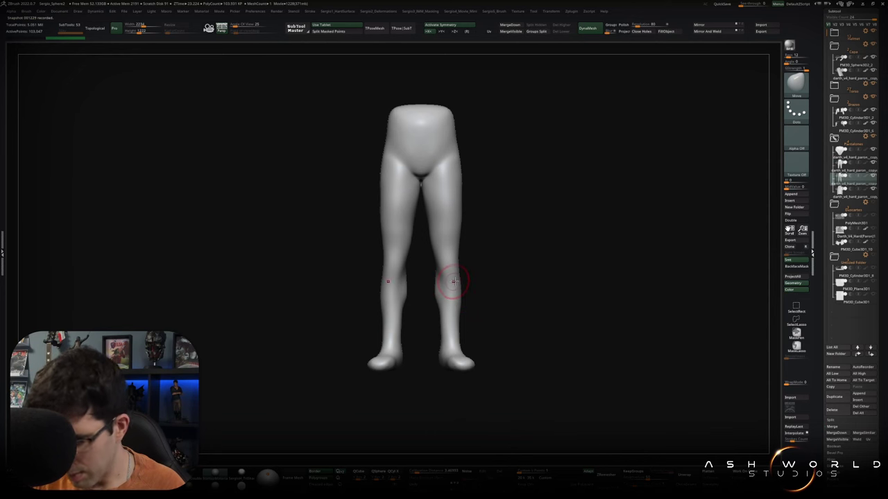
{"action": "mouse_move", "coordinate": [470, 283]}
{"action": "left_mouse_down", "text": "ctrl+shift"}
{"action": "mouse_move", "coordinate": [497, 314]}
{"action": "mouse_move", "coordinate": [482, 316]}
{"action": "left_mouse_up", "text": "ctrl+shift"}
{"action": "left_click", "coordinate": [468, 313], "text": "ctrl+shift"}
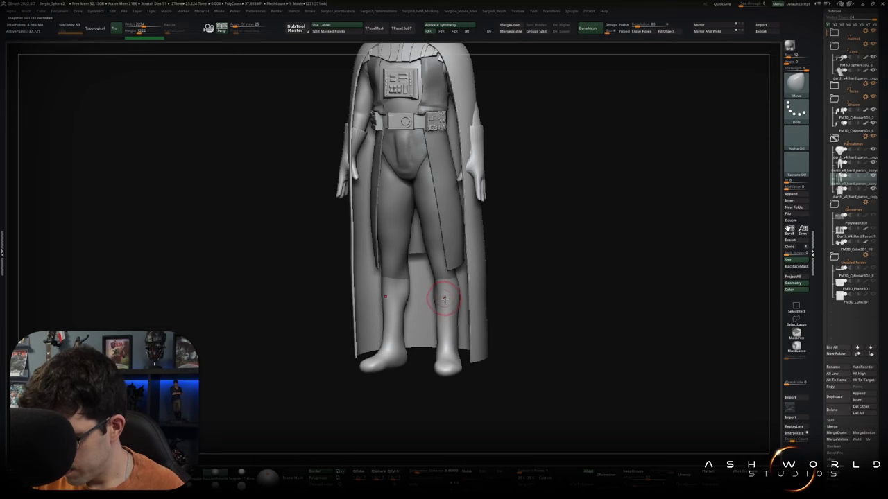
- Step back through the undo history to remove the textured knee band, leaving the boot-top seam
{"action": "scroll", "coordinate": [458, 294], "scroll_direction": "up", "scroll_amount": 4}
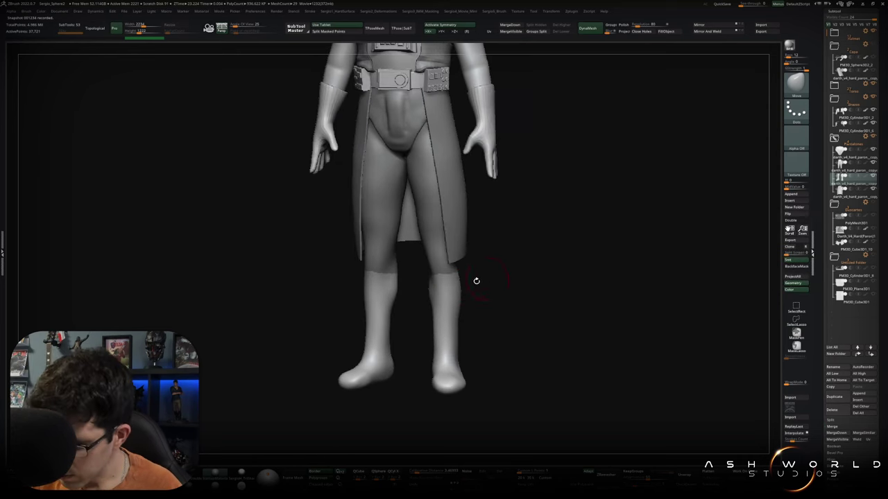
{"action": "scroll", "coordinate": [460, 355], "scroll_direction": "up", "scroll_amount": 5}
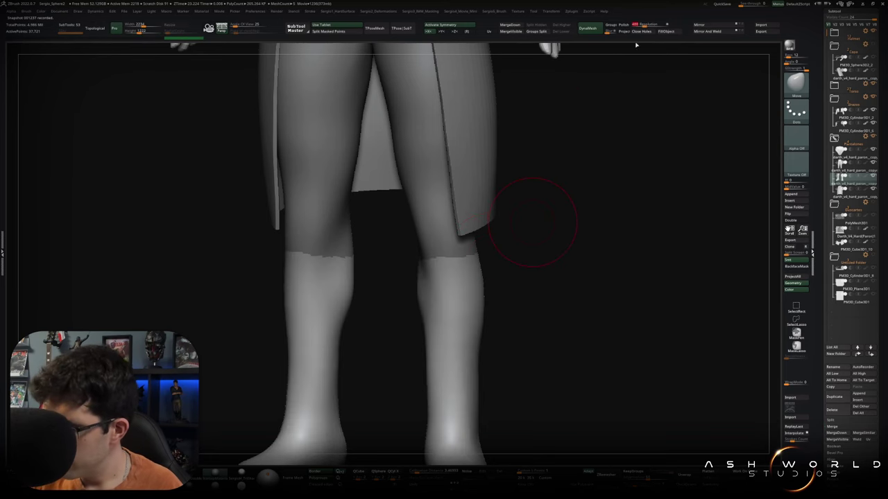
{"action": "scroll", "coordinate": [458, 291], "scroll_direction": "down", "scroll_amount": 3}
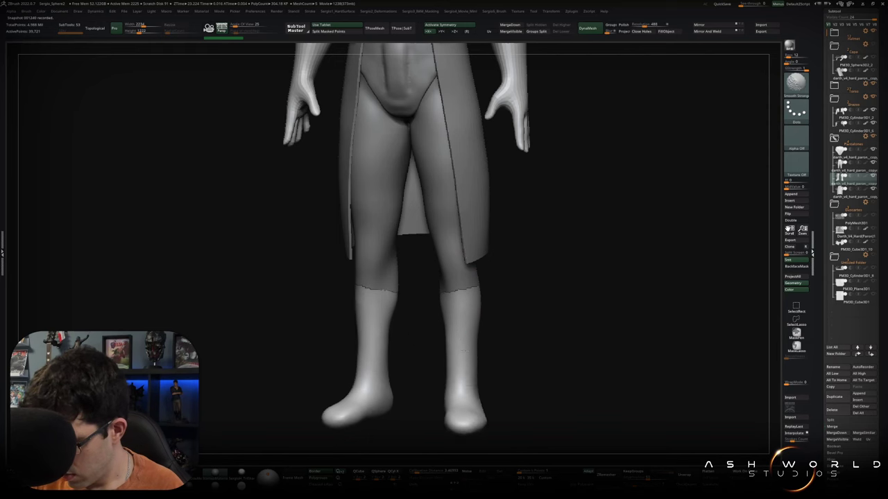
{"action": "scroll", "coordinate": [458, 298], "scroll_direction": "up", "scroll_amount": 1}
{"action": "scroll", "coordinate": [447, 305], "scroll_direction": "up", "scroll_amount": 1}
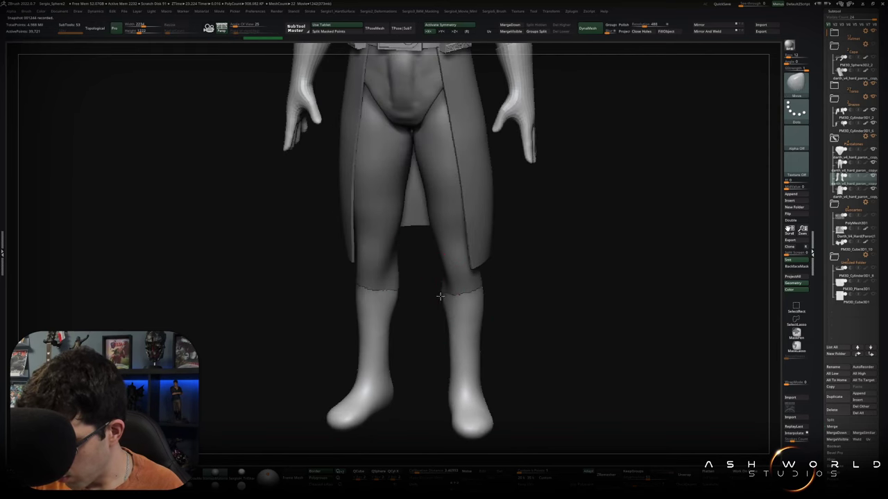
{"action": "mouse_move", "coordinate": [465, 294]}
{"action": "right_mouse_down"}
{"action": "mouse_move", "coordinate": [475, 292]}
{"action": "mouse_move", "coordinate": [451, 324]}
{"action": "mouse_move", "coordinate": [407, 313]}
{"action": "mouse_move", "coordinate": [413, 352]}
{"action": "right_mouse_up"}
- Sculpt streaks and thin creases on both boots with ClayBuildup and X symmetry
{"action": "key", "text": "b"}
{"action": "key", "text": "c"}
{"action": "key", "text": "b"}
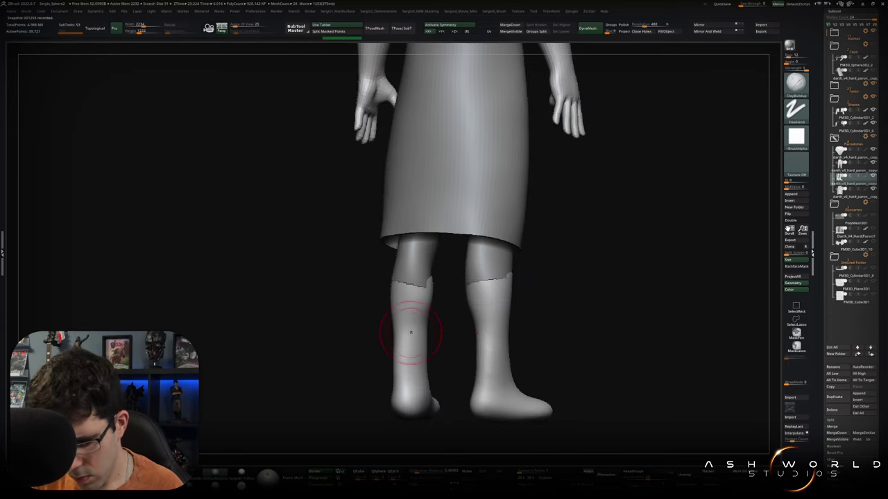
{"action": "left_click_drag", "start_coordinate": [423, 313], "coordinate": [425, 347]}
{"action": "left_click_drag", "start_coordinate": [473, 306], "coordinate": [474, 389]}
{"action": "mouse_move", "coordinate": [479, 347]}
{"action": "right_mouse_down"}
{"action": "mouse_move", "coordinate": [420, 382]}
{"action": "mouse_move", "coordinate": [423, 353]}
{"action": "mouse_move", "coordinate": [467, 285]}
{"action": "mouse_move", "coordinate": [485, 323]}
{"action": "mouse_move", "coordinate": [414, 329]}
{"action": "mouse_move", "coordinate": [400, 356]}
{"action": "right_mouse_up"}
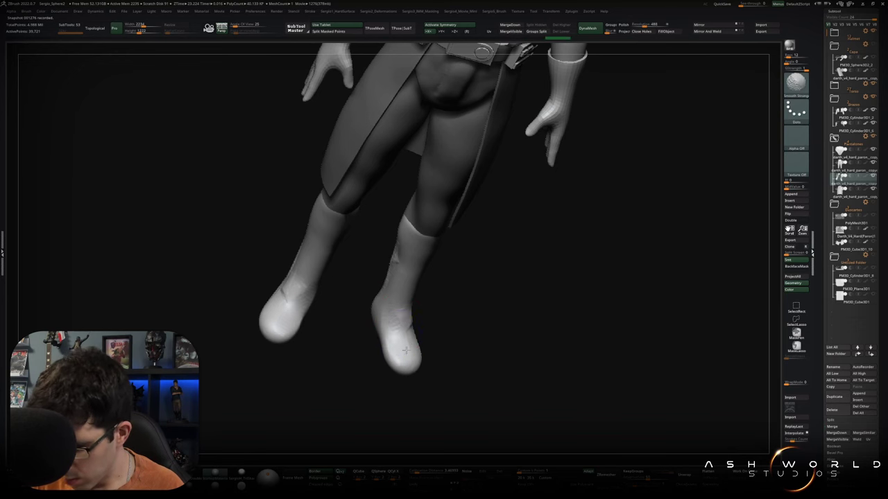
{"action": "right_click_drag", "start_coordinate": [397, 355], "coordinate": [403, 330]}
{"action": "mouse_move", "coordinate": [401, 325]}
{"action": "left_mouse_down"}
{"action": "mouse_move", "coordinate": [402, 307]}
{"action": "mouse_move", "coordinate": [411, 356]}
{"action": "left_mouse_up"}
- Inspect the boots from behind and front, then select the boot-shell subtool
{"action": "mouse_move", "coordinate": [411, 341]}
{"action": "right_mouse_down"}
{"action": "mouse_move", "coordinate": [438, 283]}
{"action": "mouse_move", "coordinate": [485, 311]}
{"action": "mouse_move", "coordinate": [417, 357]}
{"action": "right_mouse_up"}
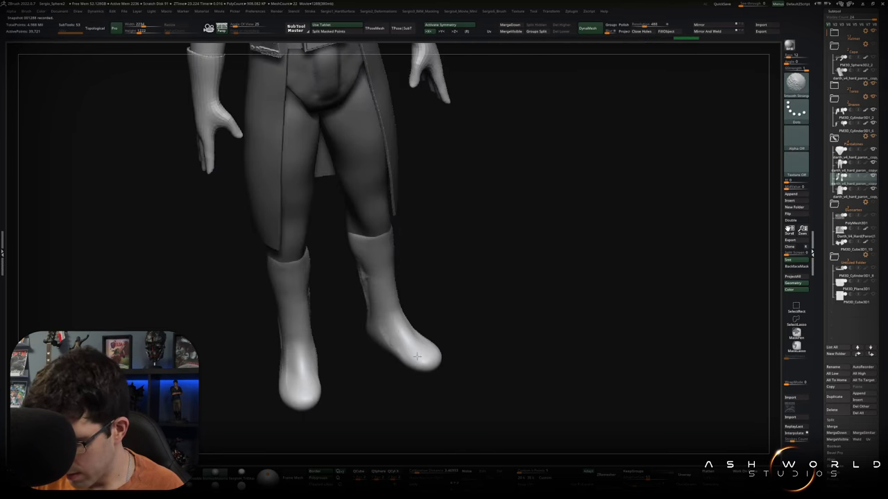
{"action": "mouse_move", "coordinate": [367, 307]}
{"action": "right_mouse_down"}
{"action": "mouse_move", "coordinate": [378, 253]}
{"action": "mouse_move", "coordinate": [363, 303]}
{"action": "mouse_move", "coordinate": [344, 272]}
{"action": "right_mouse_up"}
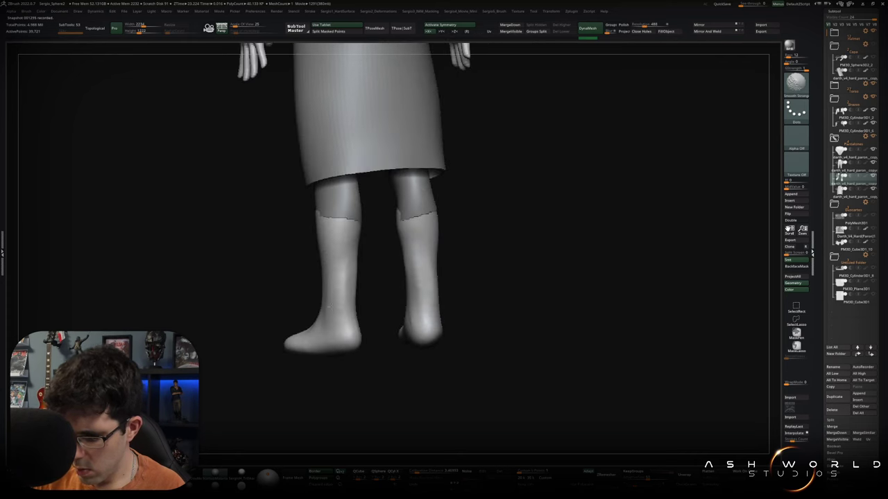
{"action": "right_click_drag", "start_coordinate": [370, 314], "coordinate": [362, 307]}
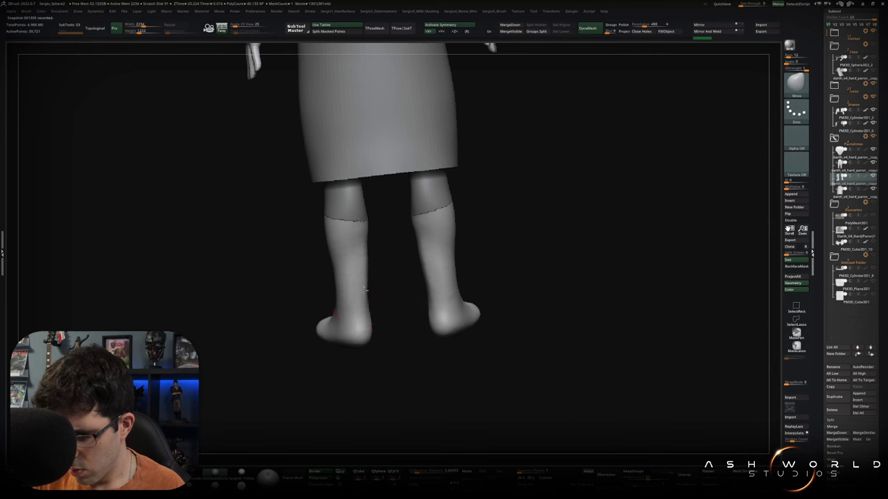
{"action": "mouse_move", "coordinate": [341, 270]}
{"action": "right_mouse_down"}
{"action": "mouse_move", "coordinate": [365, 297]}
{"action": "mouse_move", "coordinate": [367, 323]}
{"action": "mouse_move", "coordinate": [350, 317]}
{"action": "mouse_move", "coordinate": [390, 284]}
{"action": "mouse_move", "coordinate": [368, 314]}
{"action": "mouse_move", "coordinate": [366, 301]}
{"action": "mouse_move", "coordinate": [359, 310]}
{"action": "right_mouse_up"}
{"action": "right_click_drag", "start_coordinate": [334, 340], "coordinate": [376, 337]}
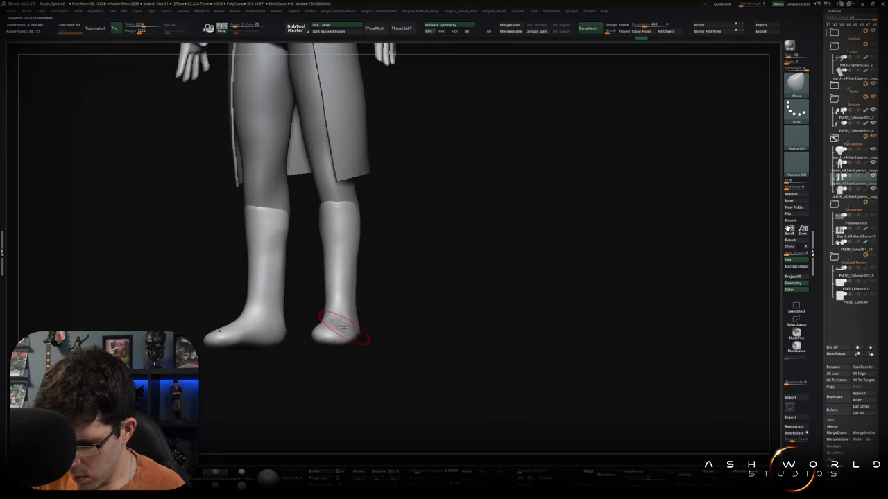
{"action": "mouse_move", "coordinate": [337, 307]}
{"action": "right_mouse_down"}
{"action": "mouse_move", "coordinate": [389, 333]}
{"action": "mouse_move", "coordinate": [389, 287]}
{"action": "mouse_move", "coordinate": [428, 296]}
{"action": "mouse_move", "coordinate": [379, 351]}
{"action": "mouse_move", "coordinate": [356, 333]}
{"action": "mouse_move", "coordinate": [357, 357]}
{"action": "mouse_move", "coordinate": [418, 357]}
{"action": "mouse_move", "coordinate": [363, 377]}
{"action": "mouse_move", "coordinate": [351, 367]}
{"action": "right_mouse_up"}
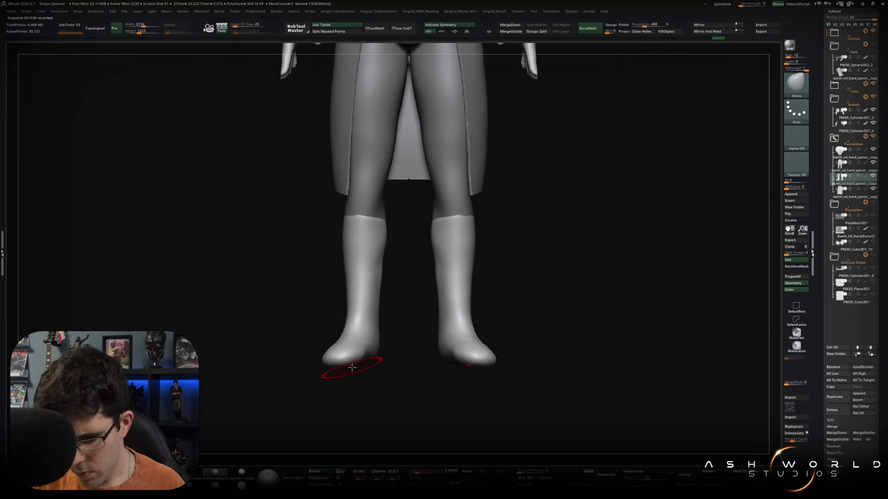
{"action": "left_click", "coordinate": [479, 284], "text": "alt"}
- Sculpt V-shaped flares at the tops of both boot shells with ClayBuildup
{"action": "key", "text": "b"}
{"action": "key", "text": "c"}
{"action": "key", "text": "b"}
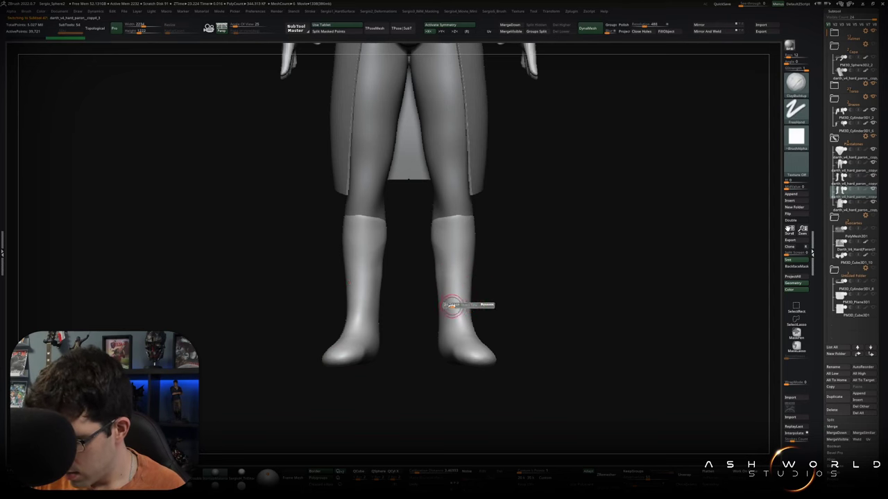
{"action": "left_click_drag", "start_coordinate": [452, 230], "coordinate": [459, 220]}
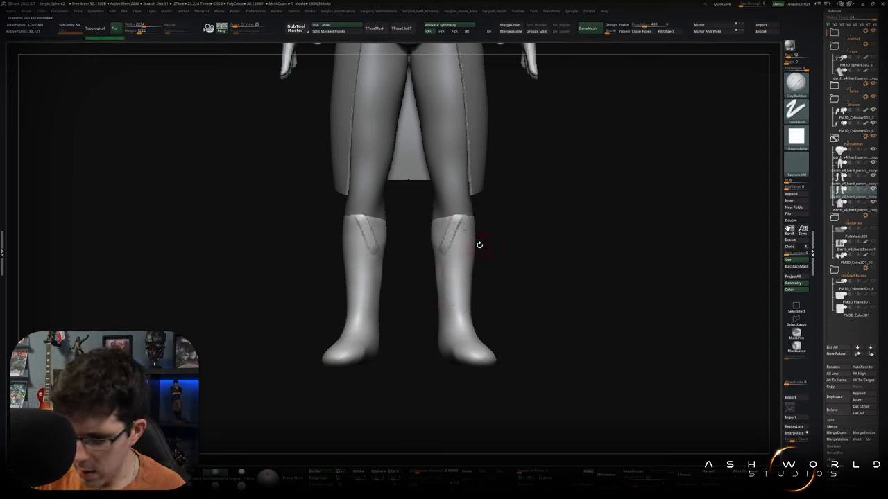
{"action": "mouse_move", "coordinate": [439, 228]}
{"action": "right_mouse_down"}
{"action": "mouse_move", "coordinate": [451, 238]}
{"action": "mouse_move", "coordinate": [463, 223]}
{"action": "right_mouse_up"}
{"action": "key", "text": "b"}
{"action": "key", "text": "m"}
{"action": "key", "text": "v"}
{"action": "right_click_drag", "start_coordinate": [450, 209], "coordinate": [482, 251]}
- Carve a crease down the right boot and add fine wrinkle detail to both boots
{"action": "key", "text": "b"}
{"action": "key", "text": "c"}
{"action": "key", "text": "b"}
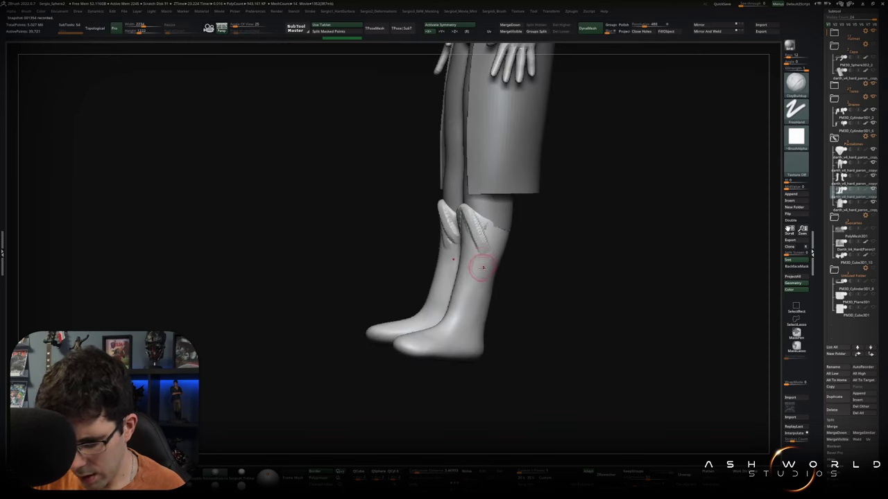
{"action": "left_click_drag", "start_coordinate": [482, 264], "coordinate": [455, 321]}
{"action": "mouse_move", "coordinate": [455, 321]}
{"action": "right_mouse_down"}
{"action": "mouse_move", "coordinate": [488, 313]}
{"action": "mouse_move", "coordinate": [425, 306]}
{"action": "right_mouse_up"}
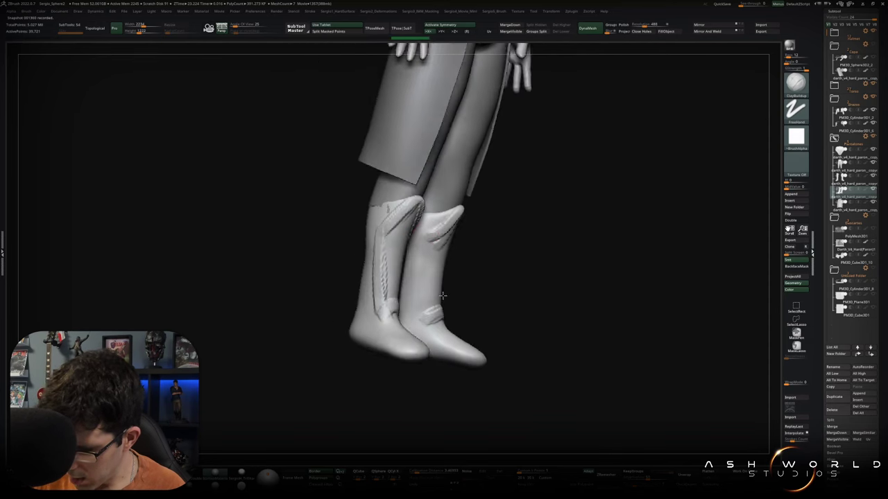
{"action": "right_click_drag", "start_coordinate": [430, 277], "coordinate": [440, 236]}
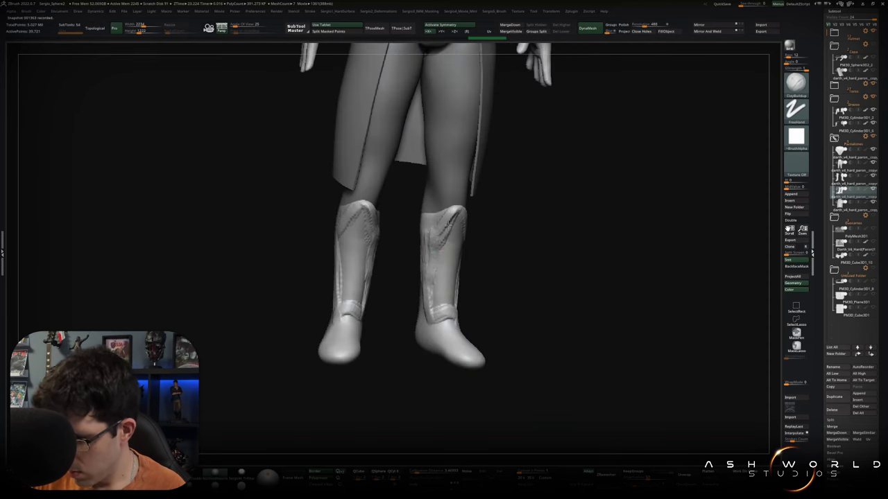
{"action": "mouse_move", "coordinate": [437, 284]}
{"action": "left_mouse_down"}
{"action": "mouse_move", "coordinate": [464, 239]}
{"action": "mouse_move", "coordinate": [443, 308]}
{"action": "left_mouse_up"}
{"action": "right_click_drag", "start_coordinate": [444, 308], "coordinate": [458, 242]}
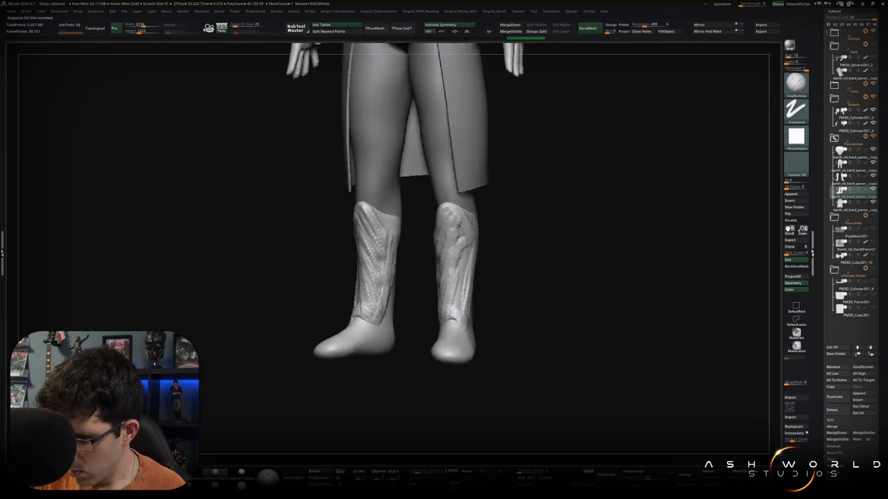
{"action": "left_click_drag", "start_coordinate": [465, 236], "coordinate": [460, 276]}
{"action": "mouse_move", "coordinate": [466, 257]}
{"action": "right_mouse_down"}
{"action": "mouse_move", "coordinate": [472, 301]}
{"action": "mouse_move", "coordinate": [499, 297]}
{"action": "mouse_move", "coordinate": [492, 326]}
{"action": "right_mouse_up"}
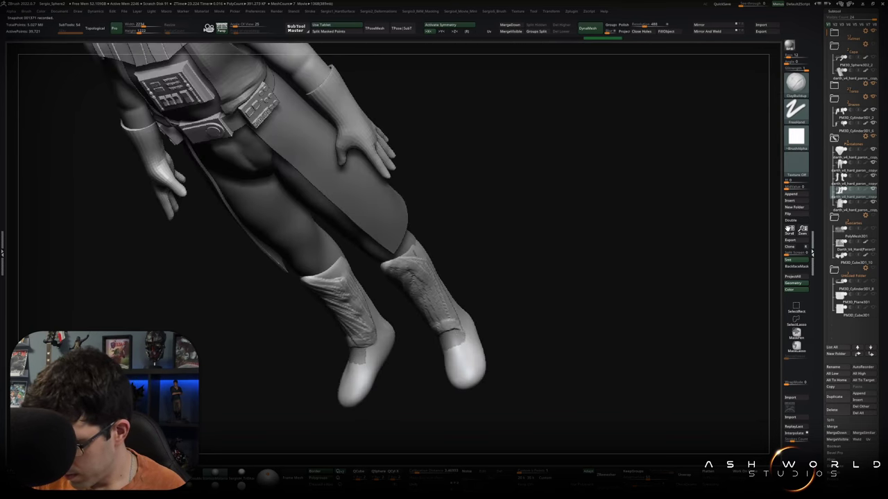
{"action": "mouse_move", "coordinate": [475, 369]}
{"action": "right_mouse_down"}
{"action": "mouse_move", "coordinate": [476, 327]}
{"action": "mouse_move", "coordinate": [470, 333]}
{"action": "right_mouse_up"}
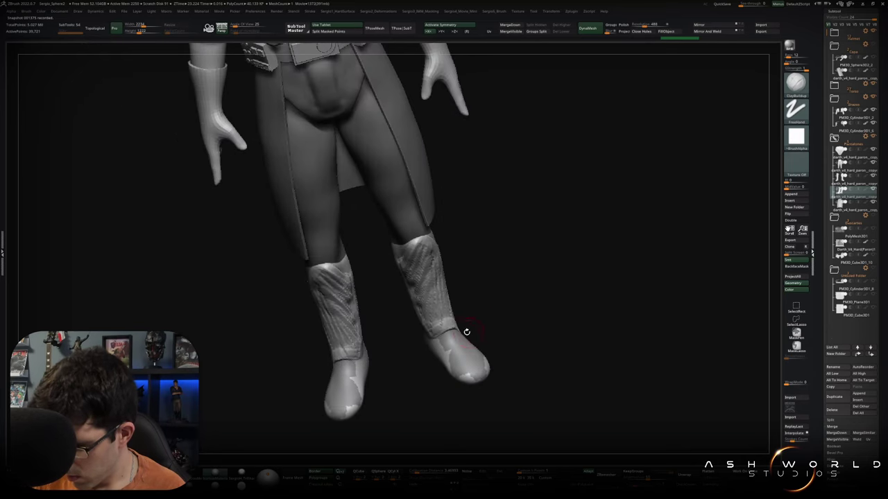
- Lasso-hide part of the boot so only the two boot-shell pieces remain visible
{"action": "mouse_move", "coordinate": [529, 312]}
{"action": "right_mouse_down"}
{"action": "mouse_move", "coordinate": [493, 327]}
{"action": "mouse_move", "coordinate": [504, 294]}
{"action": "mouse_move", "coordinate": [532, 267]}
{"action": "right_mouse_up"}
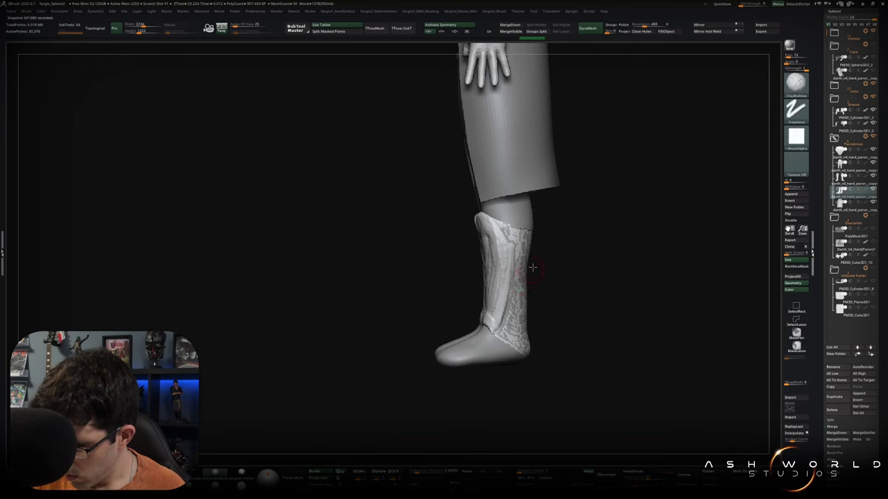
{"action": "right_click_drag", "start_coordinate": [557, 222], "coordinate": [569, 230]}
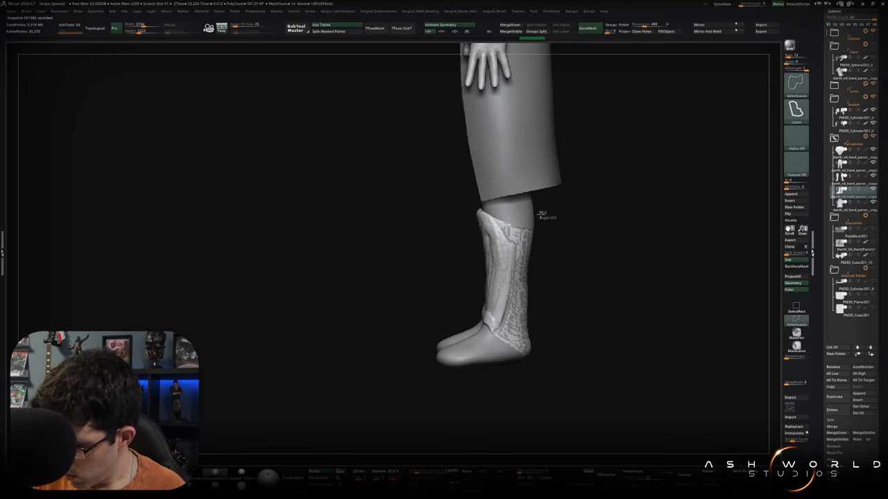
{"action": "left_click_drag", "start_coordinate": [515, 255], "coordinate": [577, 245], "text": "ctrl+shift"}
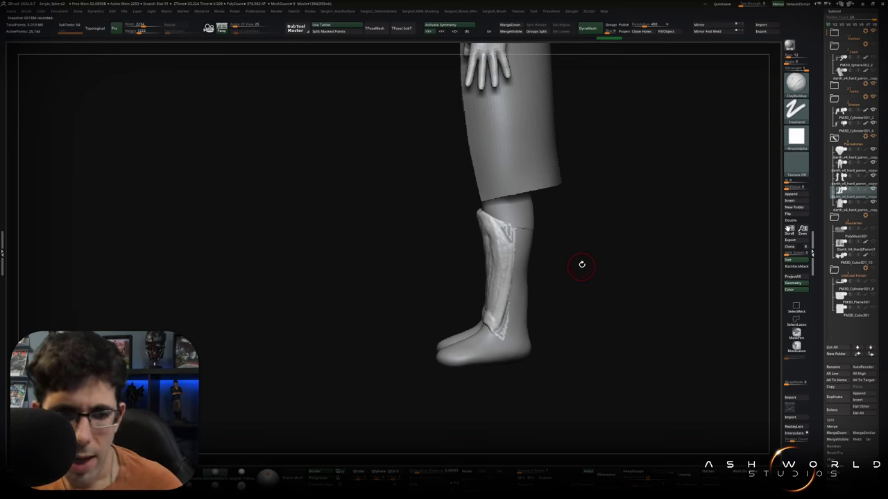
{"action": "left_click", "coordinate": [521, 286], "text": "ctrl+shift"}
{"action": "mouse_move", "coordinate": [522, 286]}
{"action": "left_mouse_down"}
{"action": "mouse_move", "coordinate": [454, 324]}
{"action": "mouse_move", "coordinate": [460, 315]}
{"action": "left_mouse_up"}
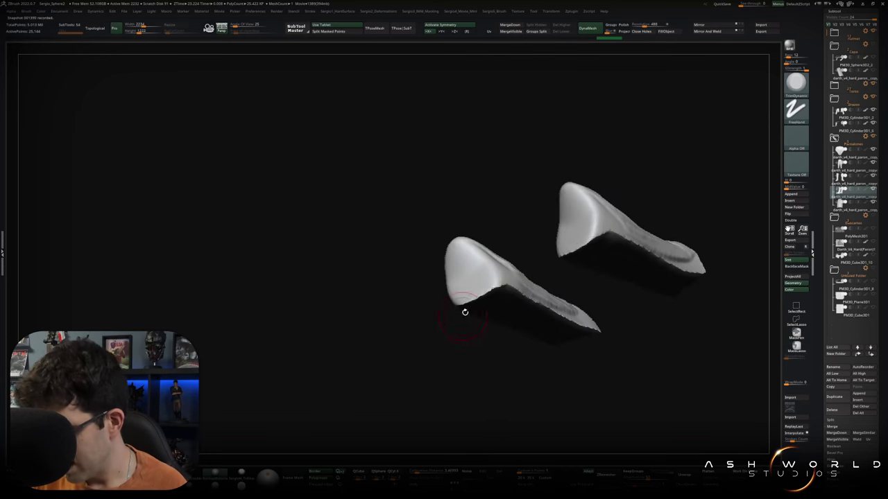
- Inspect the isolated boot shells from several angles, smooth their wrinkles with Smooth Stronger, and unhide everything
{"action": "mouse_move", "coordinate": [468, 293]}
{"action": "left_mouse_down"}
{"action": "mouse_move", "coordinate": [436, 286]}
{"action": "mouse_move", "coordinate": [466, 288]}
{"action": "mouse_move", "coordinate": [450, 248]}
{"action": "left_mouse_up"}
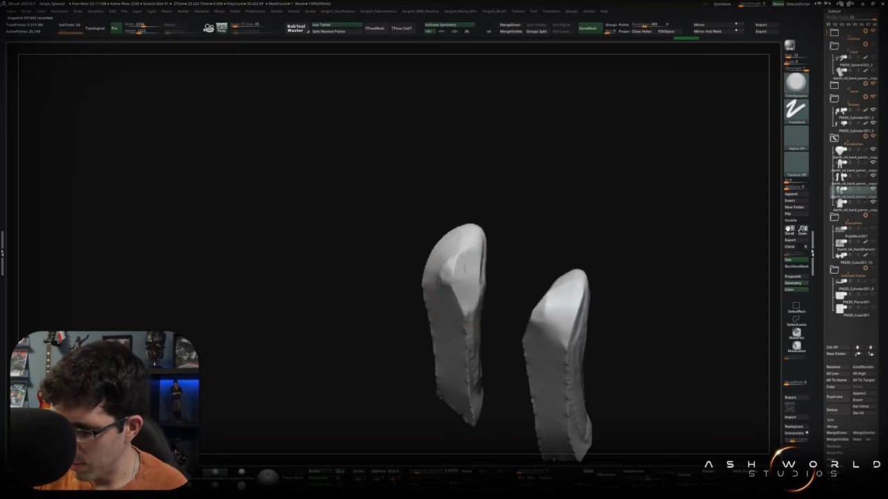
{"action": "mouse_move", "coordinate": [450, 248]}
{"action": "left_mouse_down"}
{"action": "mouse_move", "coordinate": [446, 287]}
{"action": "mouse_move", "coordinate": [438, 270]}
{"action": "left_mouse_up"}
{"action": "mouse_move", "coordinate": [450, 312]}
{"action": "left_mouse_down"}
{"action": "mouse_move", "coordinate": [433, 268]}
{"action": "mouse_move", "coordinate": [324, 334]}
{"action": "mouse_move", "coordinate": [351, 294]}
{"action": "mouse_move", "coordinate": [330, 314]}
{"action": "mouse_move", "coordinate": [351, 337]}
{"action": "mouse_move", "coordinate": [329, 324]}
{"action": "left_mouse_up"}
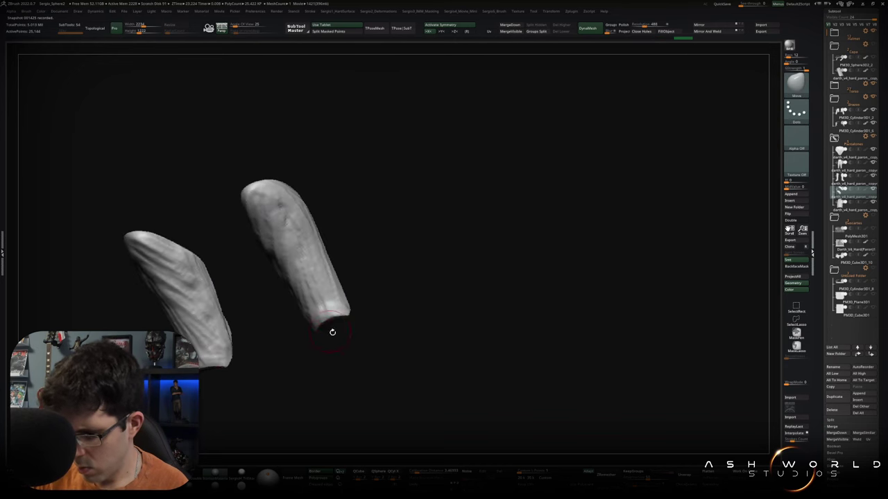
{"action": "mouse_move", "coordinate": [333, 323]}
{"action": "left_mouse_down"}
{"action": "mouse_move", "coordinate": [323, 353]}
{"action": "mouse_move", "coordinate": [377, 278]}
{"action": "mouse_move", "coordinate": [374, 247]}
{"action": "left_mouse_up"}
{"action": "mouse_move", "coordinate": [367, 192]}
{"action": "left_mouse_down"}
{"action": "mouse_move", "coordinate": [348, 168]}
{"action": "mouse_move", "coordinate": [366, 202]}
{"action": "mouse_move", "coordinate": [394, 219]}
{"action": "left_mouse_up"}
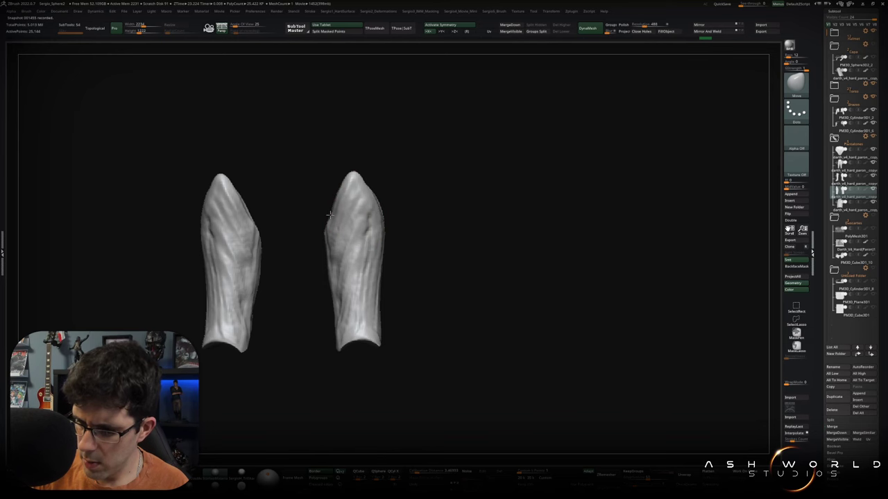
{"action": "key", "text": "shift+d"}
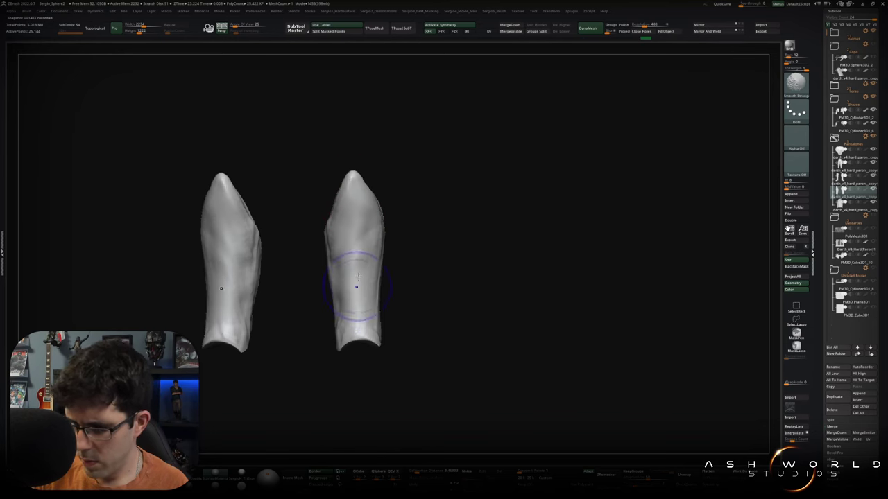
{"action": "right_click_drag", "start_coordinate": [377, 278], "coordinate": [400, 285], "text": "ctrl"}
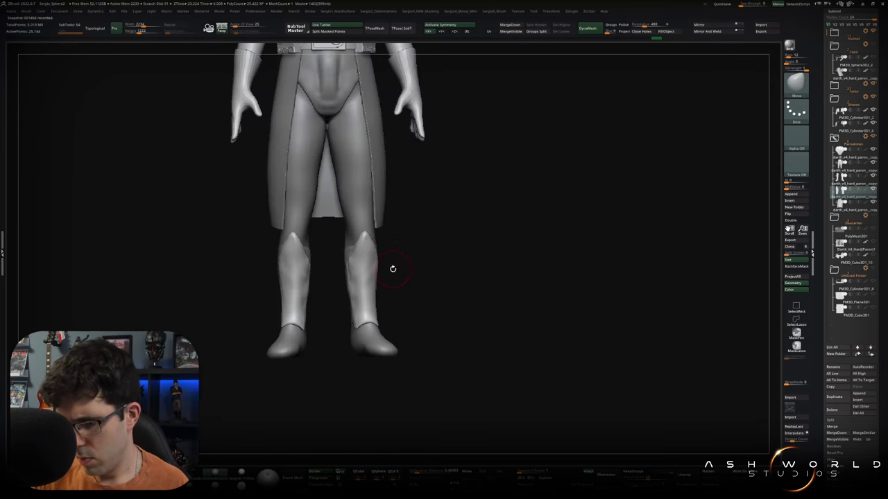
{"action": "mouse_move", "coordinate": [400, 286]}
{"action": "left_mouse_down"}
{"action": "mouse_move", "coordinate": [353, 220]}
{"action": "mouse_move", "coordinate": [390, 273]}
{"action": "left_mouse_up"}
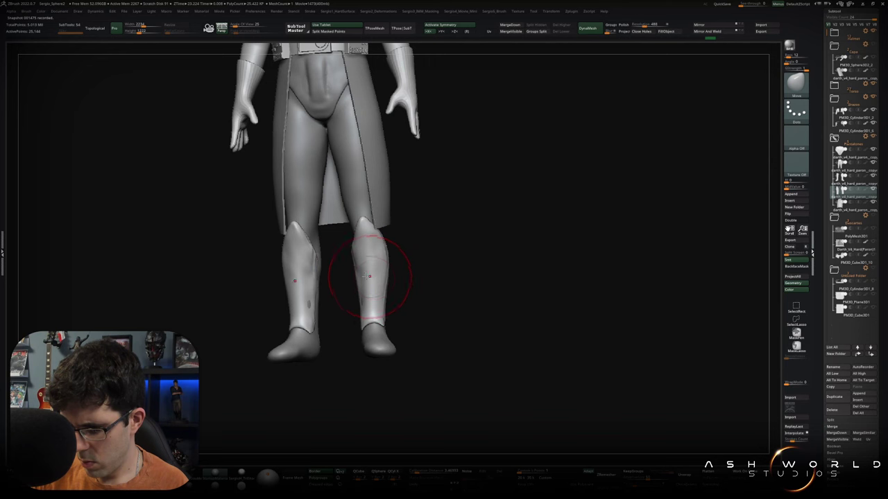
{"action": "left_click_drag", "start_coordinate": [358, 293], "coordinate": [350, 270]}
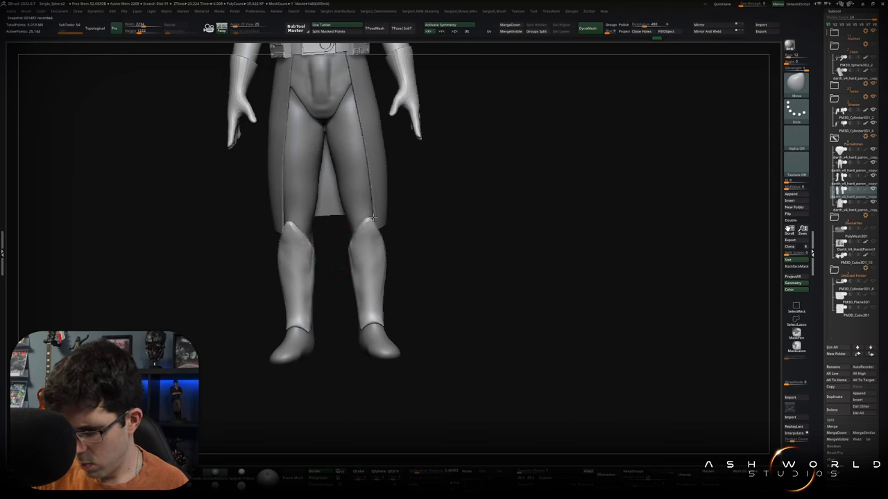
{"action": "left_click_drag", "start_coordinate": [364, 227], "coordinate": [380, 246]}
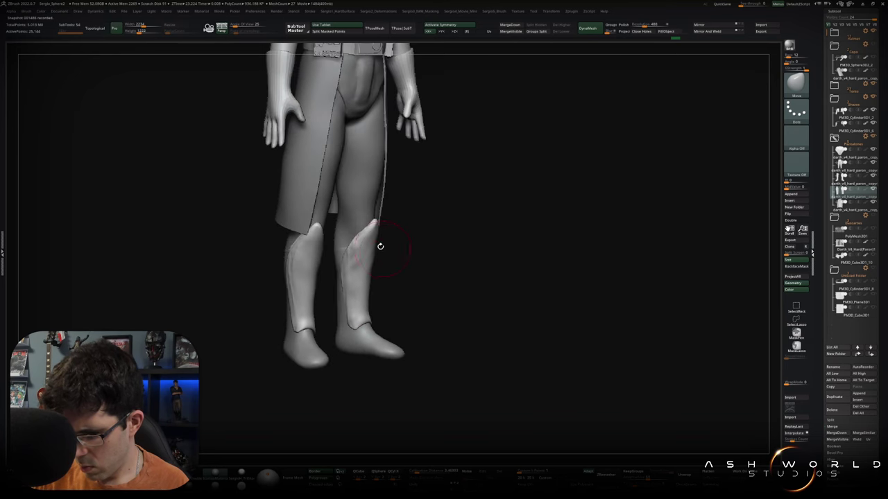
{"action": "mouse_move", "coordinate": [367, 288]}
{"action": "left_mouse_down"}
{"action": "mouse_move", "coordinate": [384, 278]}
{"action": "mouse_move", "coordinate": [377, 249]}
{"action": "left_mouse_up"}
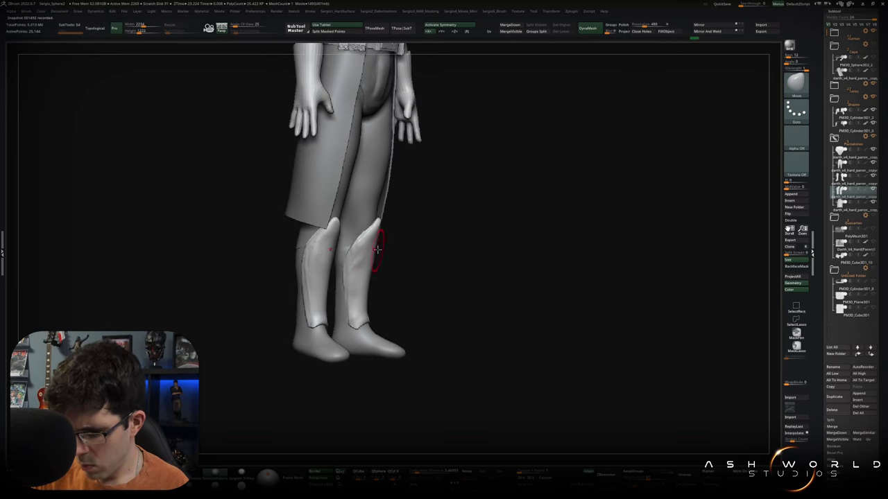
{"action": "mouse_move", "coordinate": [370, 286]}
{"action": "left_mouse_down"}
{"action": "mouse_move", "coordinate": [379, 297]}
{"action": "mouse_move", "coordinate": [354, 324]}
{"action": "left_mouse_up"}
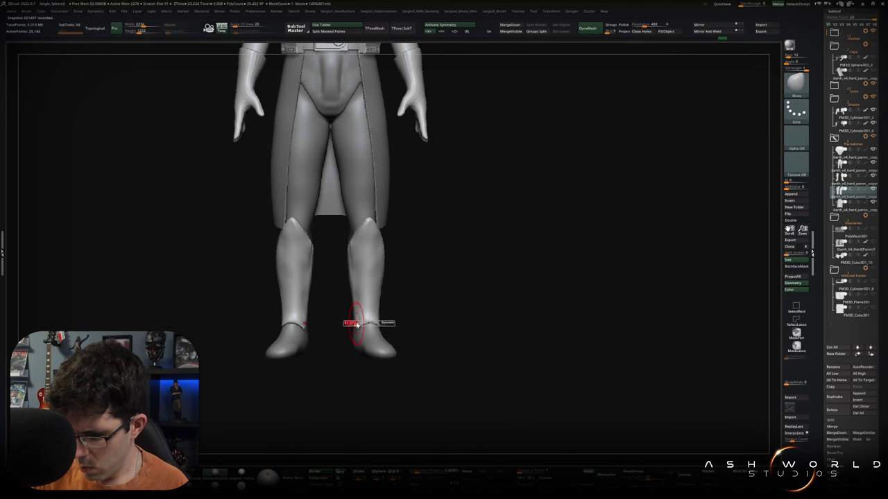
{"action": "mouse_move", "coordinate": [386, 320]}
{"action": "left_mouse_down"}
{"action": "mouse_move", "coordinate": [395, 250]}
{"action": "mouse_move", "coordinate": [402, 273]}
{"action": "left_mouse_up"}
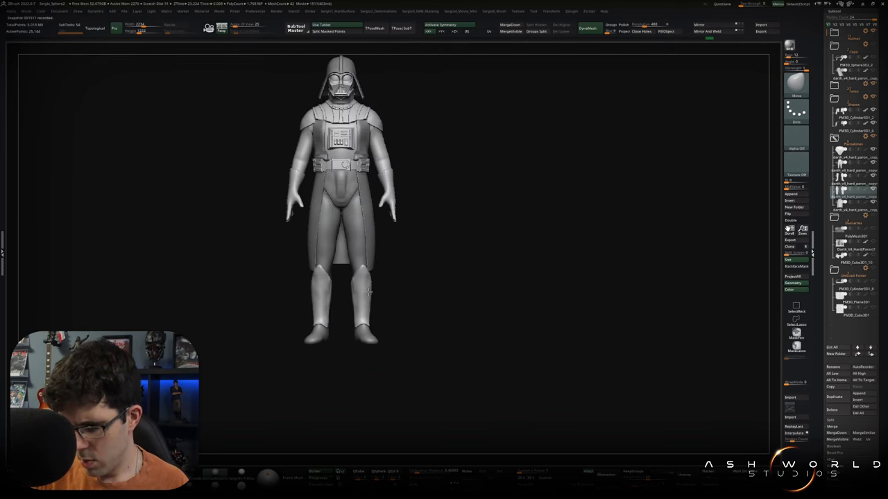
{"action": "left_click_drag", "start_coordinate": [364, 321], "coordinate": [368, 307]}
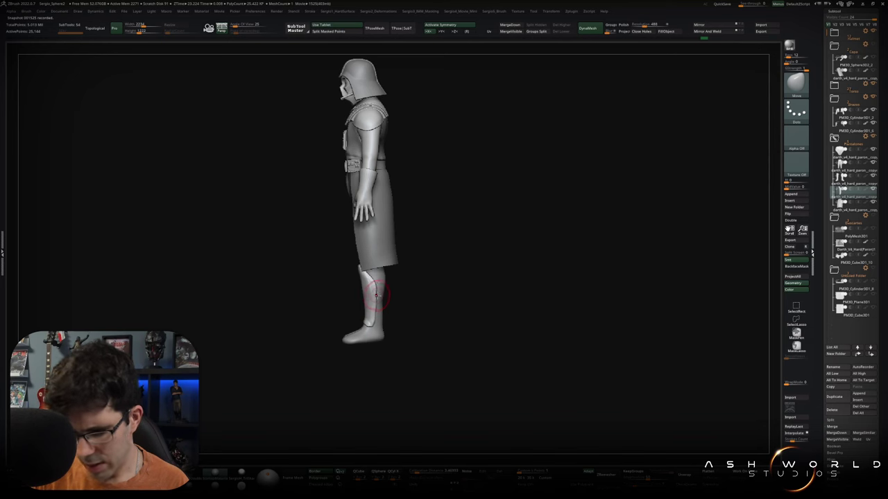
{"action": "mouse_move", "coordinate": [386, 303]}
{"action": "left_mouse_down"}
{"action": "mouse_move", "coordinate": [404, 295]}
{"action": "mouse_move", "coordinate": [391, 273]}
{"action": "left_mouse_up"}
{"action": "scroll", "coordinate": [390, 273], "scroll_direction": "up", "scroll_amount": 3}
{"action": "scroll", "coordinate": [398, 337], "scroll_direction": "up", "scroll_amount": 2}
{"action": "mouse_move", "coordinate": [386, 341]}
{"action": "left_mouse_down"}
{"action": "mouse_move", "coordinate": [412, 331]}
{"action": "mouse_move", "coordinate": [375, 343]}
{"action": "mouse_move", "coordinate": [374, 326]}
{"action": "mouse_move", "coordinate": [359, 321]}
{"action": "mouse_move", "coordinate": [350, 298]}
{"action": "left_mouse_up"}
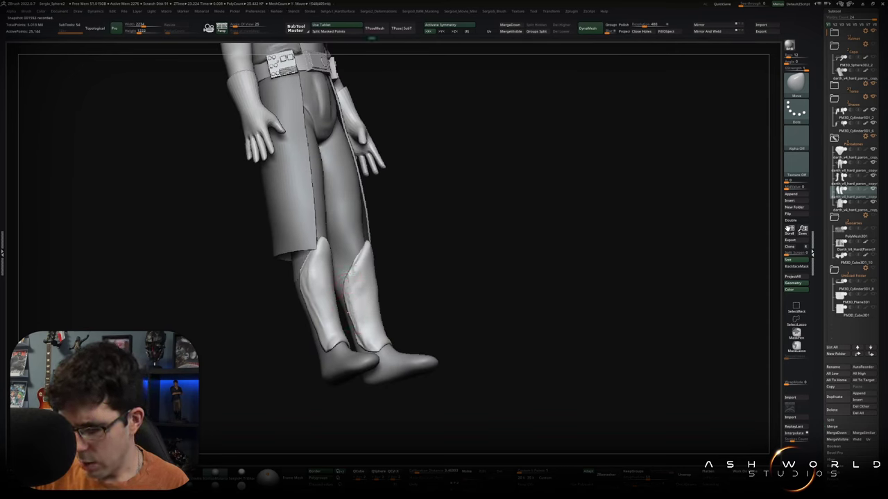
{"action": "mouse_move", "coordinate": [348, 295]}
{"action": "left_mouse_down"}
{"action": "mouse_move", "coordinate": [357, 257]}
{"action": "mouse_move", "coordinate": [373, 241]}
{"action": "left_mouse_up"}
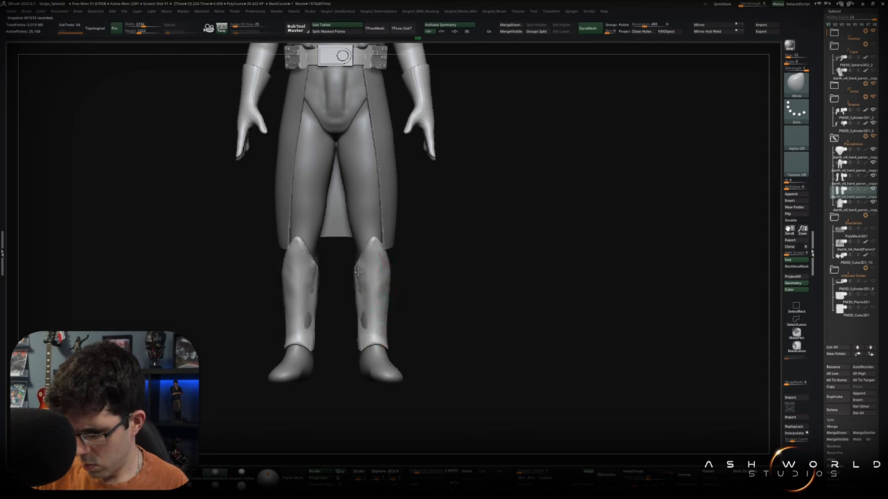
{"action": "mouse_move", "coordinate": [378, 340]}
{"action": "left_mouse_down"}
{"action": "mouse_move", "coordinate": [405, 342]}
{"action": "mouse_move", "coordinate": [430, 388]}
{"action": "mouse_move", "coordinate": [393, 389]}
{"action": "mouse_move", "coordinate": [396, 362]}
{"action": "left_mouse_up"}
{"action": "key", "text": "b"}
{"action": "key", "text": "s"}
{"action": "key", "text": "t"}
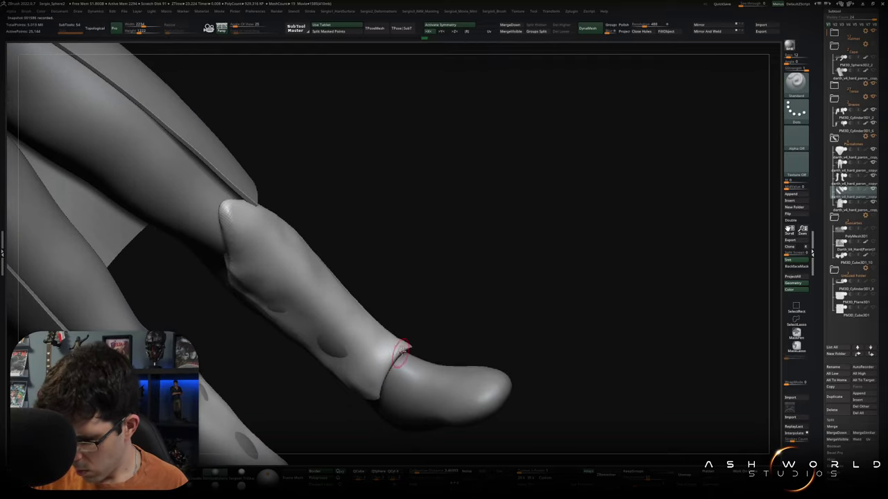
{"action": "mouse_move", "coordinate": [397, 344]}
{"action": "left_mouse_down"}
{"action": "mouse_move", "coordinate": [406, 360]}
{"action": "mouse_move", "coordinate": [410, 339]}
{"action": "mouse_move", "coordinate": [367, 394]}
{"action": "mouse_move", "coordinate": [392, 326]}
{"action": "mouse_move", "coordinate": [432, 313]}
{"action": "mouse_move", "coordinate": [446, 331]}
{"action": "mouse_move", "coordinate": [437, 323]}
{"action": "mouse_move", "coordinate": [448, 316]}
{"action": "left_mouse_up"}
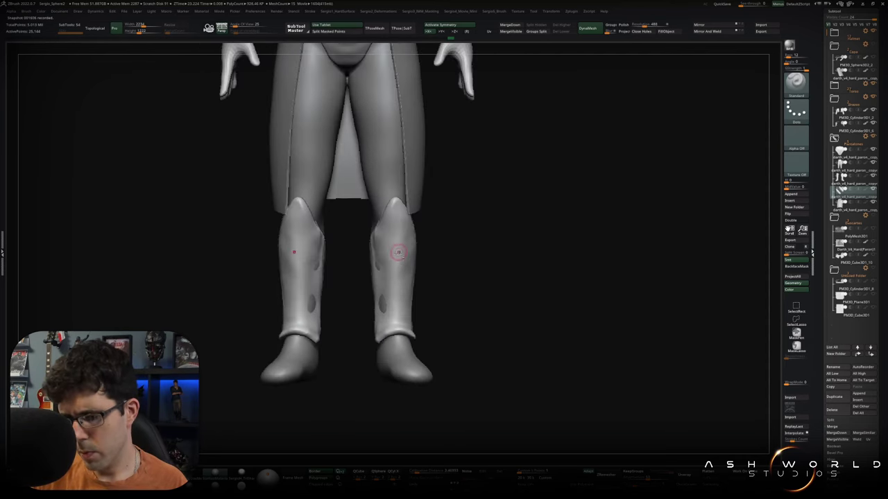
{"action": "left_click_drag", "start_coordinate": [397, 252], "coordinate": [396, 282]}
{"action": "key", "text": "b"}
{"action": "key", "text": "m"}
{"action": "key", "text": "v"}
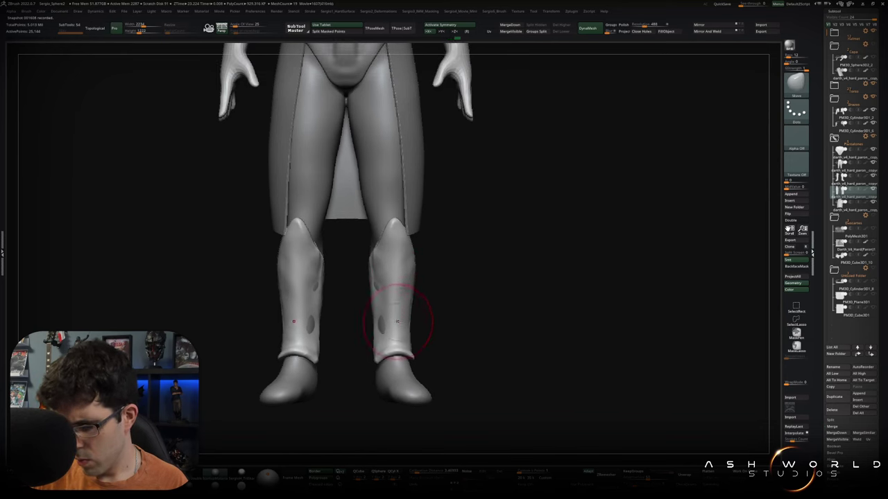
{"action": "mouse_move", "coordinate": [403, 380]}
{"action": "left_mouse_down", "text": "alt"}
{"action": "mouse_move", "coordinate": [424, 304]}
{"action": "mouse_move", "coordinate": [394, 324]}
{"action": "left_mouse_up", "text": "alt"}
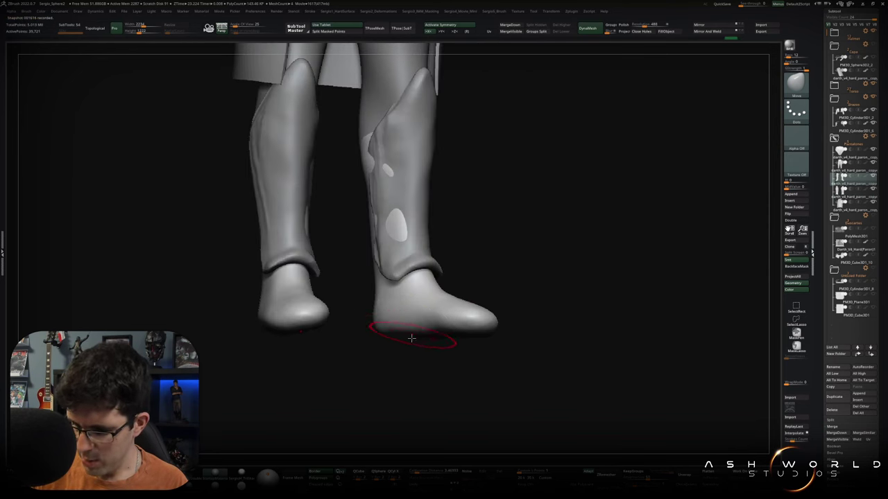
{"action": "left_click_drag", "start_coordinate": [411, 338], "coordinate": [403, 317]}
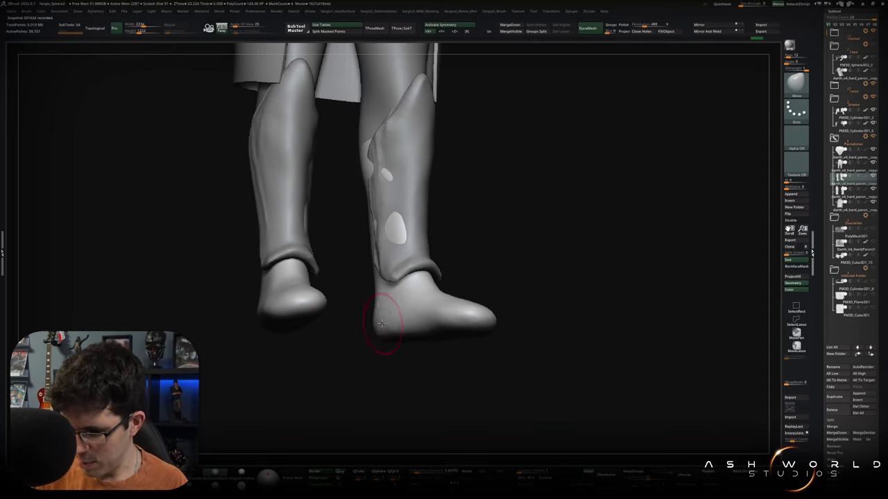
{"action": "left_click_drag", "start_coordinate": [407, 342], "coordinate": [443, 346]}
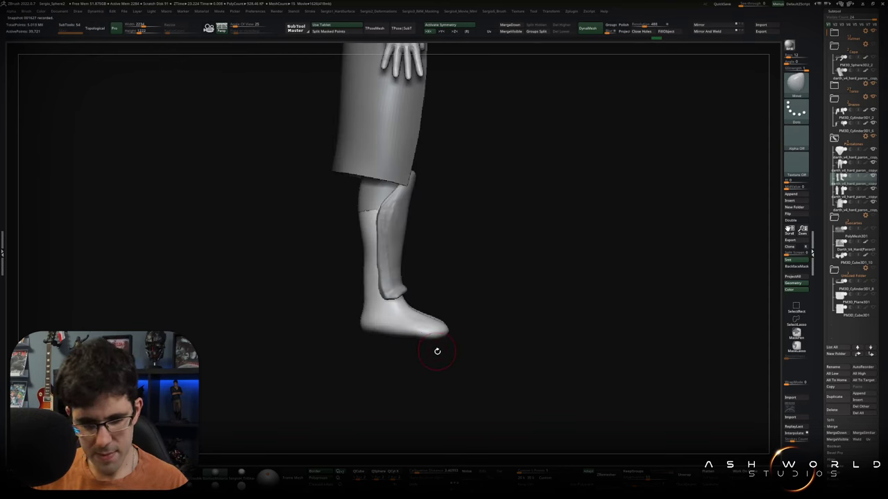
{"action": "mouse_move", "coordinate": [347, 353]}
{"action": "left_mouse_down", "text": "ctrl"}
{"action": "mouse_move", "coordinate": [467, 333]}
{"action": "mouse_move", "coordinate": [452, 313]}
{"action": "left_mouse_up", "text": "ctrl"}
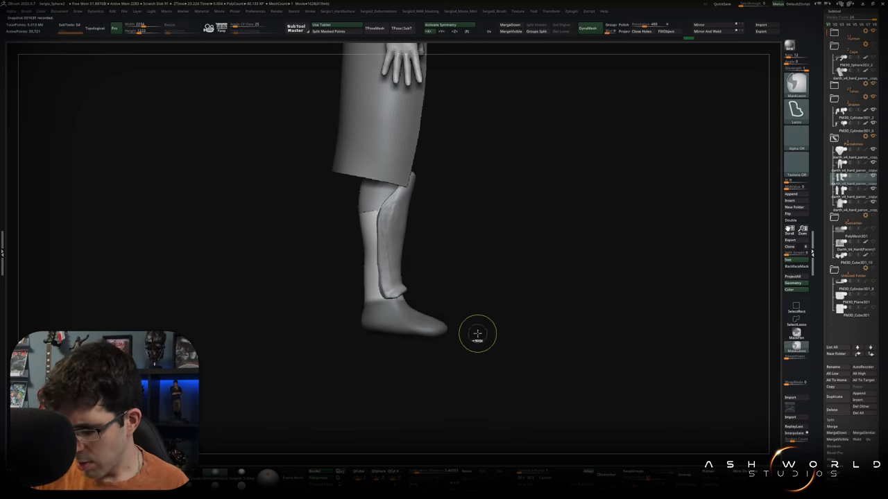
- Invert the mask so only the foot is editable and adjust it with the Transpose gizmo
{"action": "key", "text": "ctrl+i"}
{"action": "key", "text": "w"}
{"action": "mouse_move", "coordinate": [444, 305]}
{"action": "left_mouse_down"}
{"action": "mouse_move", "coordinate": [414, 294]}
{"action": "mouse_move", "coordinate": [418, 259]}
{"action": "mouse_move", "coordinate": [417, 286]}
{"action": "left_mouse_up"}
{"action": "key", "text": "q"}
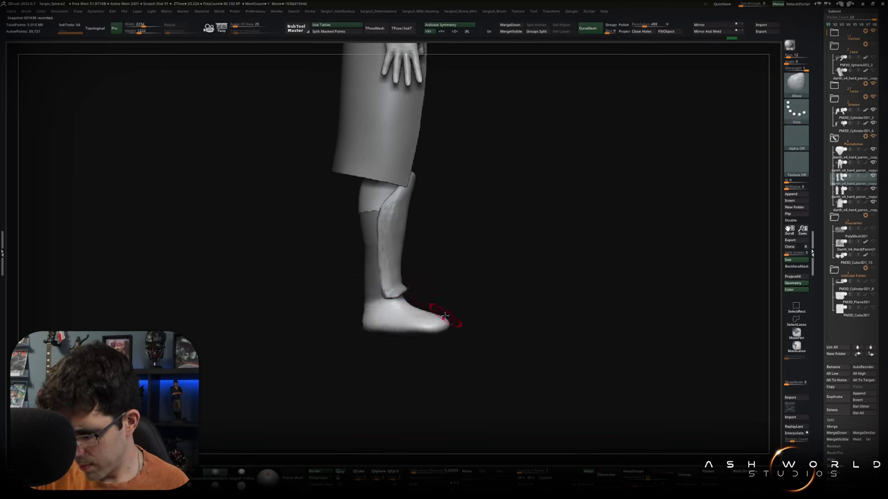
{"action": "left_click_drag", "start_coordinate": [441, 321], "coordinate": [449, 325]}
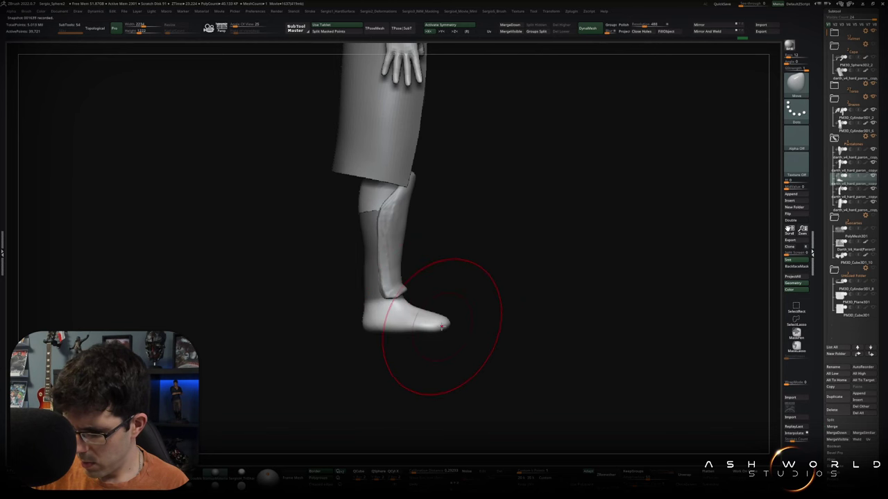
- Reposition the Transpose gizmo on the foot, return to the Move brush, and frame both soles from below
{"action": "key", "text": "w"}
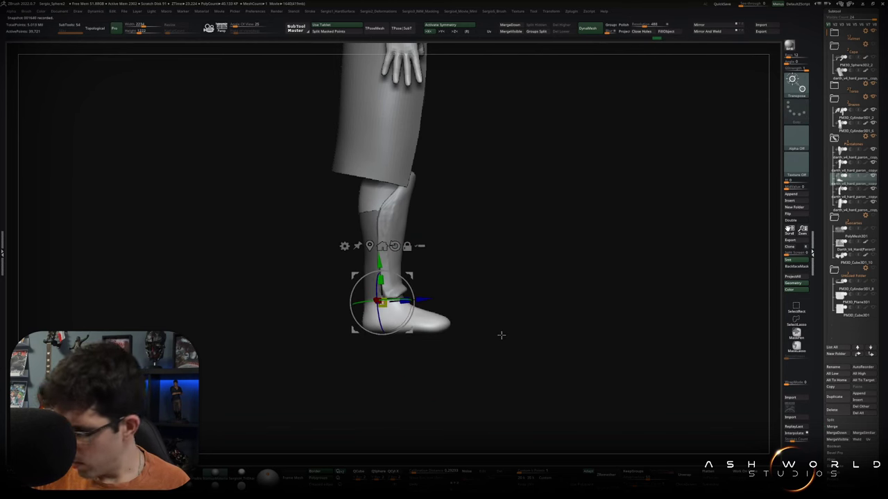
{"action": "key", "text": "space"}
{"action": "key", "text": "Escape"}
{"action": "key", "text": "q"}
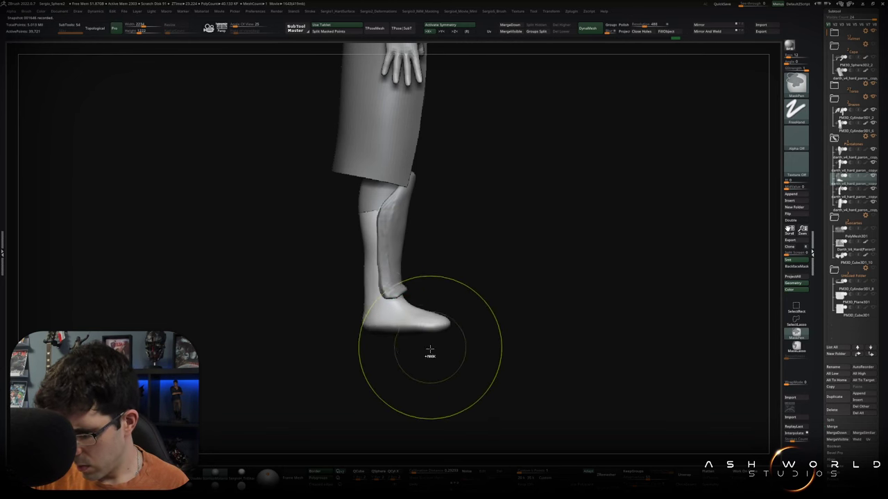
{"action": "key", "text": "w"}
{"action": "left_click_drag", "start_coordinate": [423, 299], "coordinate": [428, 298]}
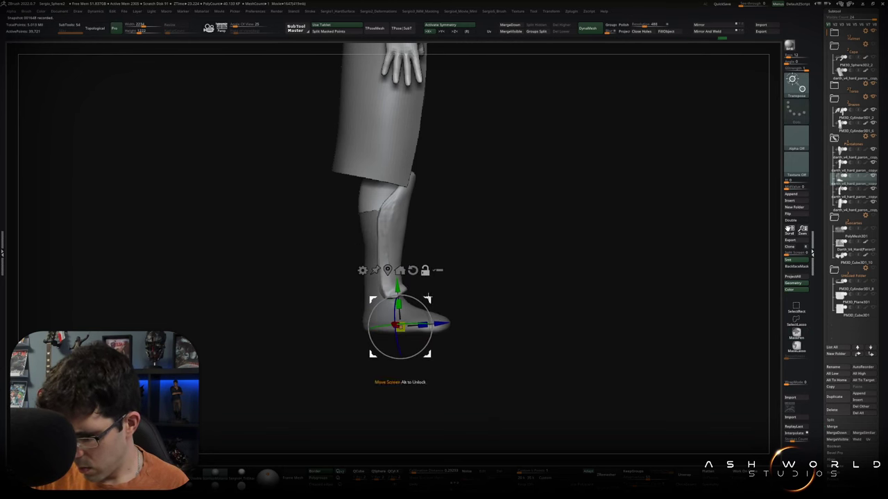
{"action": "key", "text": "q"}
{"action": "mouse_move", "coordinate": [456, 359]}
{"action": "left_mouse_down"}
{"action": "mouse_move", "coordinate": [464, 347]}
{"action": "mouse_move", "coordinate": [430, 314]}
{"action": "mouse_move", "coordinate": [420, 318]}
{"action": "mouse_move", "coordinate": [546, 329]}
{"action": "left_mouse_up"}
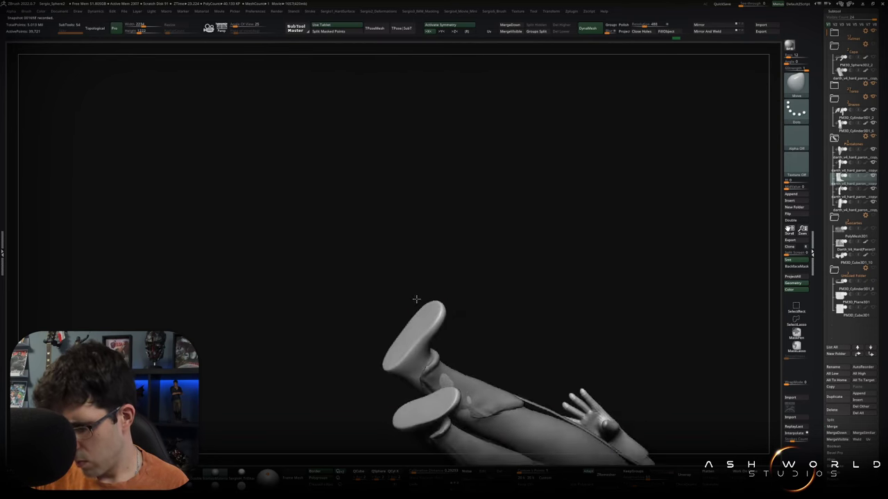
{"action": "mouse_move", "coordinate": [545, 328]}
{"action": "left_mouse_down", "text": "alt"}
{"action": "mouse_move", "coordinate": [424, 292]}
{"action": "mouse_move", "coordinate": [443, 255]}
{"action": "left_mouse_up", "text": "alt"}
- Lengthen and round both boot soles symmetrically with the Move brush, checking from several angles
{"action": "key", "text": "s"}
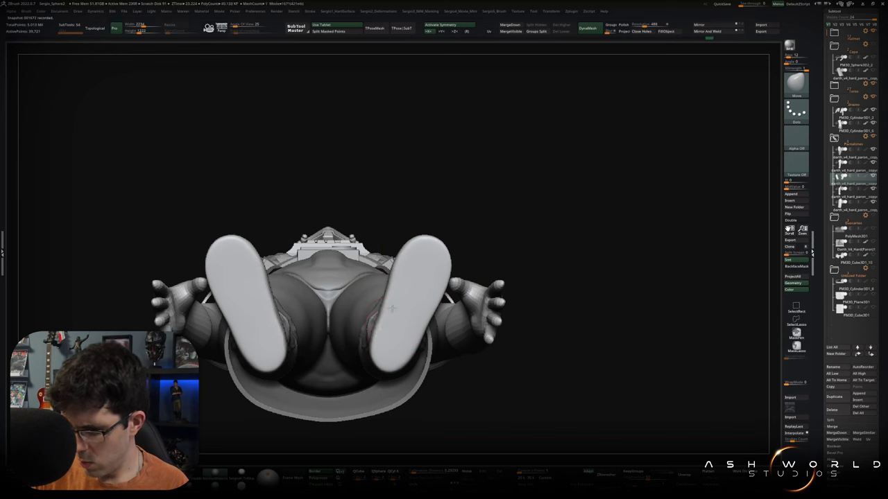
{"action": "mouse_move", "coordinate": [377, 345]}
{"action": "left_mouse_down"}
{"action": "mouse_move", "coordinate": [409, 350]}
{"action": "mouse_move", "coordinate": [396, 337]}
{"action": "mouse_move", "coordinate": [387, 365]}
{"action": "mouse_move", "coordinate": [407, 317]}
{"action": "mouse_move", "coordinate": [396, 307]}
{"action": "mouse_move", "coordinate": [403, 276]}
{"action": "mouse_move", "coordinate": [427, 257]}
{"action": "mouse_move", "coordinate": [435, 310]}
{"action": "mouse_move", "coordinate": [409, 346]}
{"action": "left_mouse_up"}
{"action": "right_click_drag", "start_coordinate": [406, 312], "coordinate": [409, 357]}
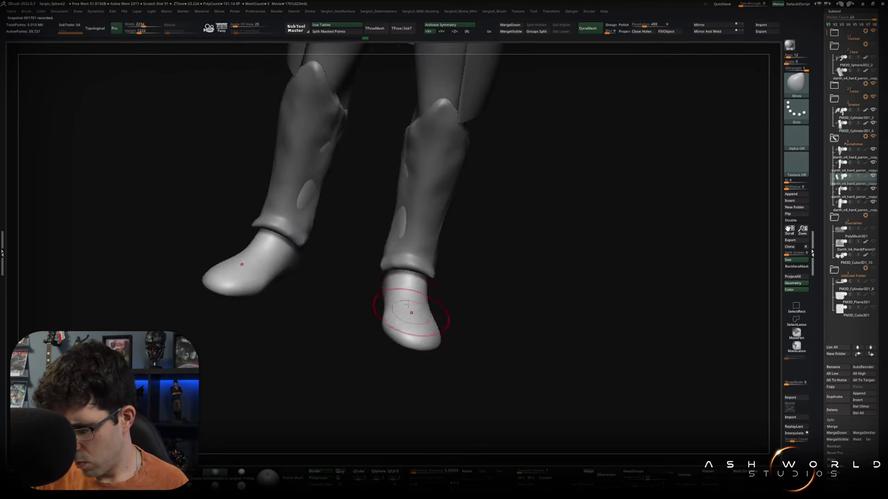
{"action": "mouse_move", "coordinate": [390, 294]}
{"action": "right_mouse_down"}
{"action": "mouse_move", "coordinate": [380, 286]}
{"action": "mouse_move", "coordinate": [436, 298]}
{"action": "mouse_move", "coordinate": [430, 319]}
{"action": "mouse_move", "coordinate": [387, 337]}
{"action": "right_mouse_up"}
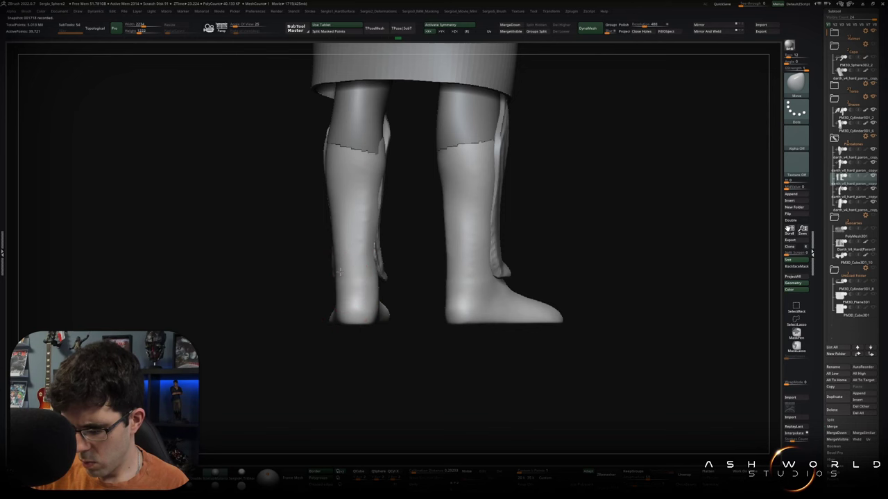
{"action": "mouse_move", "coordinate": [338, 287]}
{"action": "right_mouse_down"}
{"action": "mouse_move", "coordinate": [367, 276]}
{"action": "mouse_move", "coordinate": [372, 262]}
{"action": "right_mouse_up"}
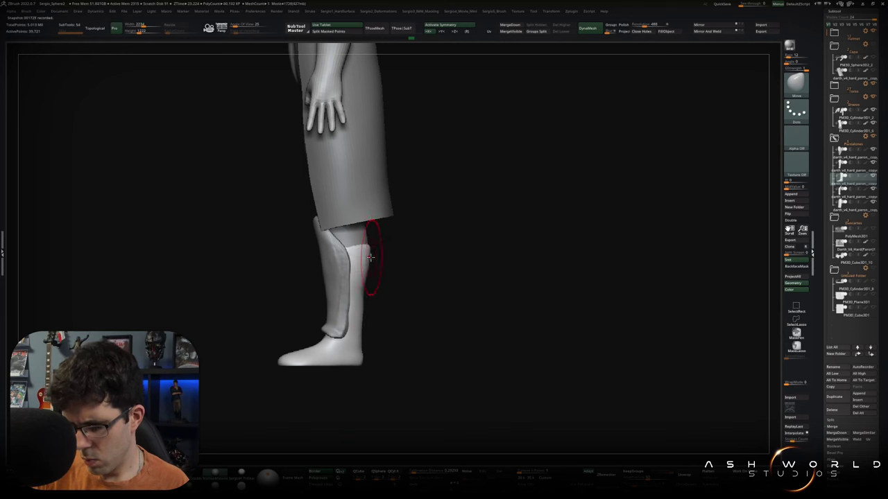
{"action": "right_click_drag", "start_coordinate": [370, 259], "coordinate": [393, 259], "text": "shift"}
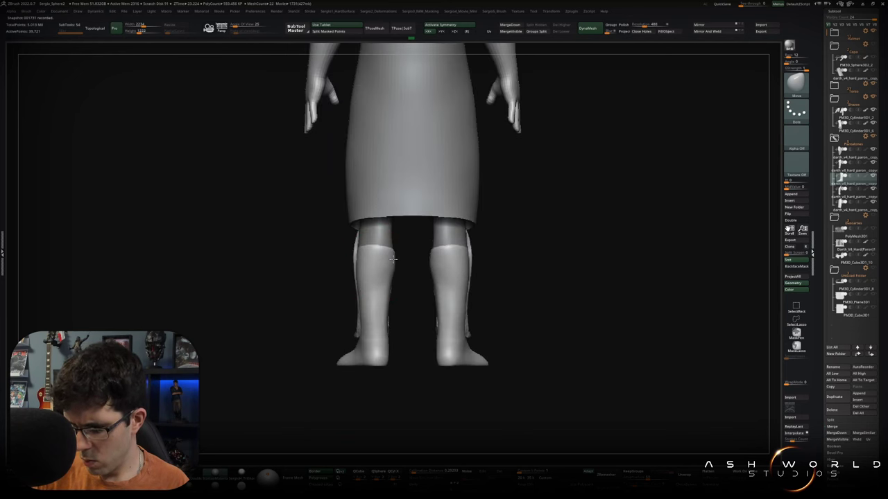
- Select the boots subtool, view them solo from the front, then unhide the whole figure
{"action": "left_click", "coordinate": [379, 256], "text": "alt"}
{"action": "mouse_move", "coordinate": [380, 269]}
{"action": "right_mouse_down"}
{"action": "mouse_move", "coordinate": [388, 278]}
{"action": "mouse_move", "coordinate": [381, 298]}
{"action": "mouse_move", "coordinate": [396, 309]}
{"action": "mouse_move", "coordinate": [404, 303]}
{"action": "right_mouse_up"}
{"action": "left_click", "coordinate": [368, 266], "text": "ctrl+shift"}
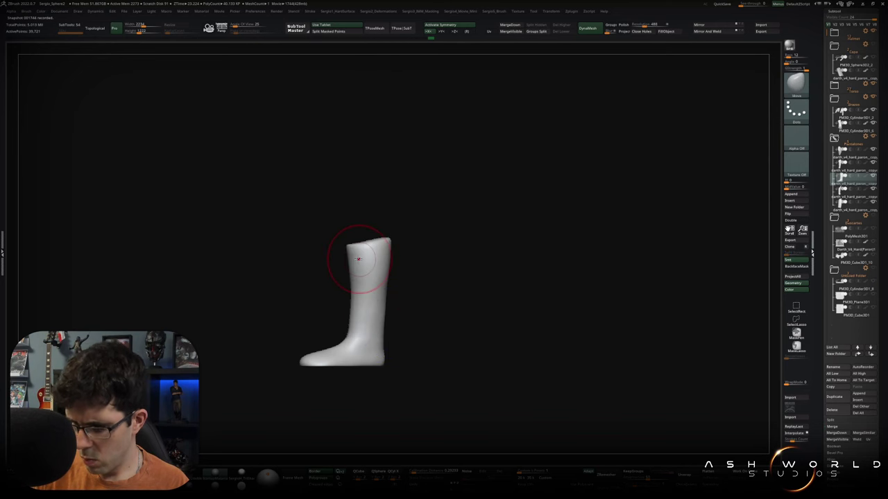
{"action": "right_click_drag", "start_coordinate": [348, 253], "coordinate": [363, 257]}
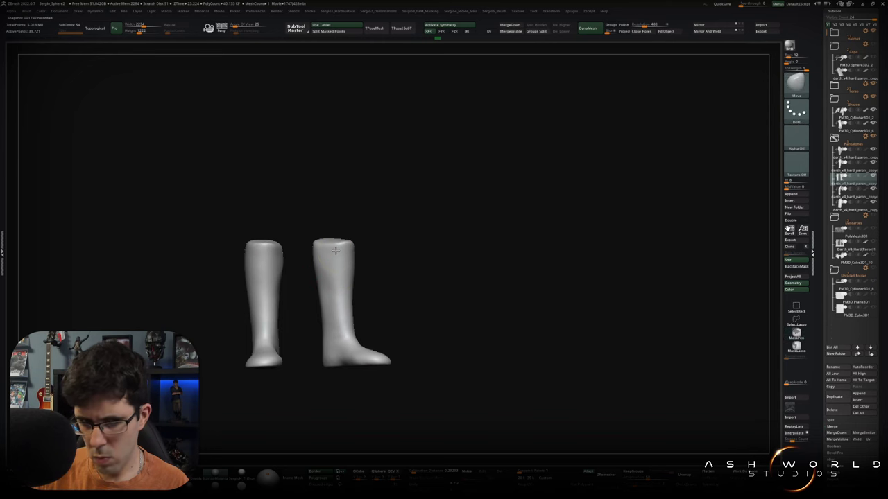
{"action": "right_click_drag", "start_coordinate": [337, 257], "coordinate": [338, 282]}
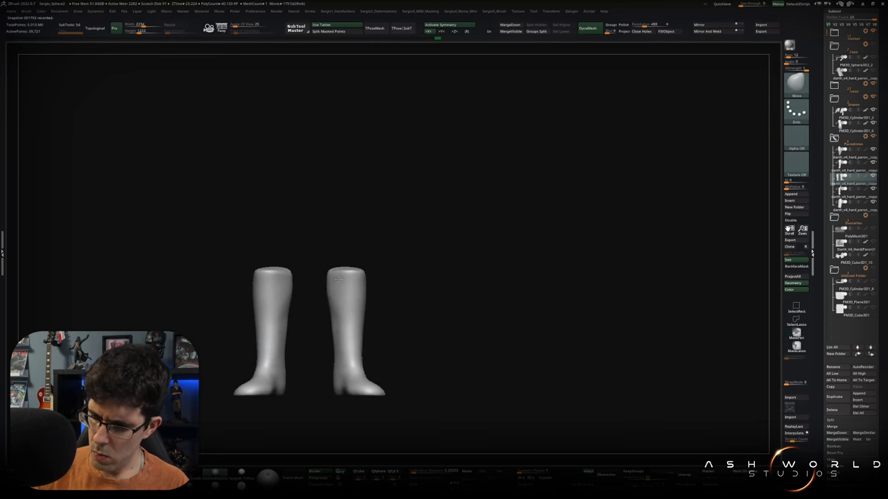
{"action": "left_click", "coordinate": [393, 293], "text": "ctrl+shift"}
{"action": "mouse_move", "coordinate": [352, 337]}
{"action": "right_mouse_down"}
{"action": "mouse_move", "coordinate": [352, 365]}
{"action": "mouse_move", "coordinate": [347, 341]}
{"action": "mouse_move", "coordinate": [376, 337]}
{"action": "mouse_move", "coordinate": [361, 319]}
{"action": "mouse_move", "coordinate": [357, 350]}
{"action": "mouse_move", "coordinate": [355, 323]}
{"action": "right_mouse_up"}
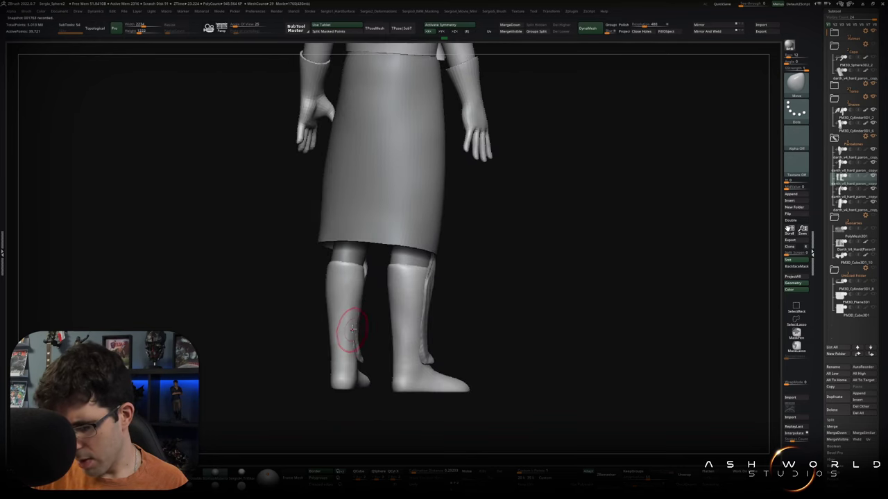
{"action": "mouse_move", "coordinate": [365, 278]}
{"action": "right_mouse_down"}
{"action": "mouse_move", "coordinate": [361, 321]}
{"action": "mouse_move", "coordinate": [363, 272]}
{"action": "mouse_move", "coordinate": [378, 305]}
{"action": "mouse_move", "coordinate": [396, 313]}
{"action": "mouse_move", "coordinate": [416, 299]}
{"action": "mouse_move", "coordinate": [423, 313]}
{"action": "mouse_move", "coordinate": [370, 297]}
{"action": "right_mouse_up"}
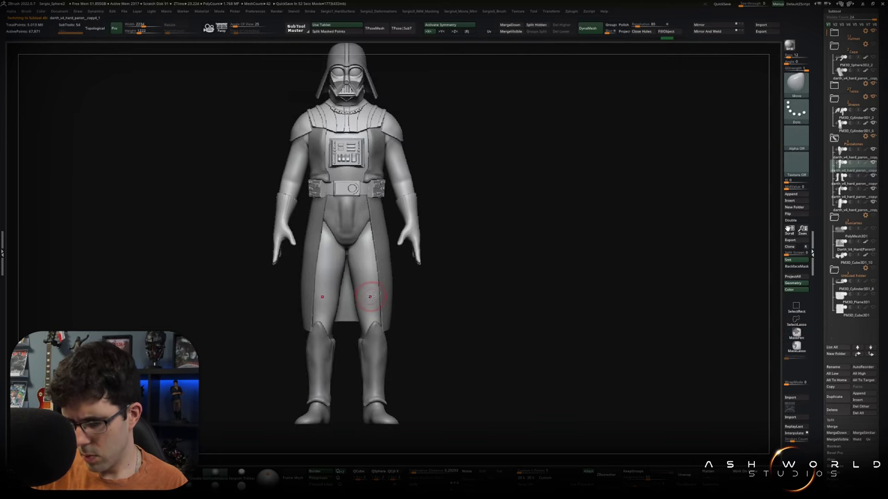
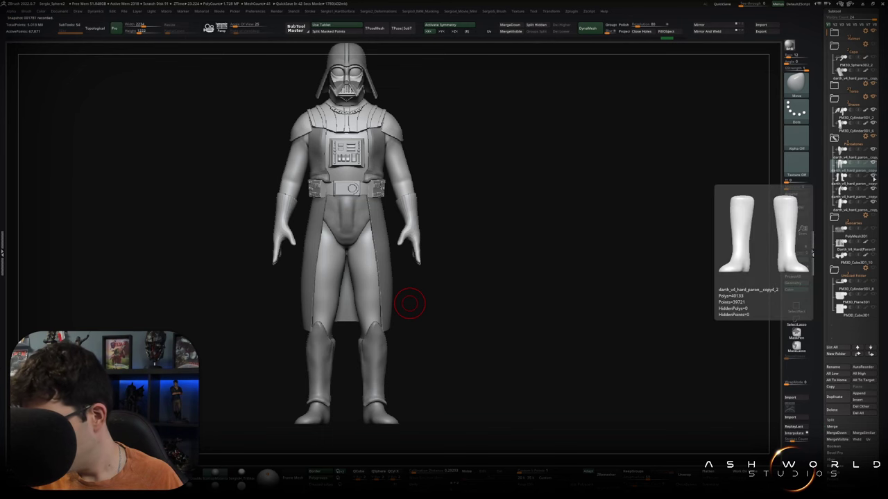
- Hide the cape and orbit to a straight back view of the legs and hips
{"action": "left_click", "coordinate": [873, 202]}
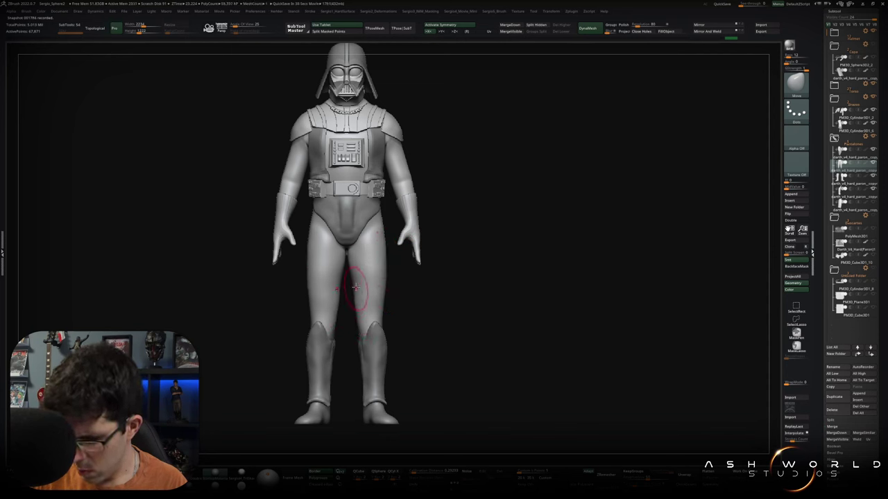
{"action": "right_click_drag", "start_coordinate": [383, 310], "coordinate": [400, 309]}
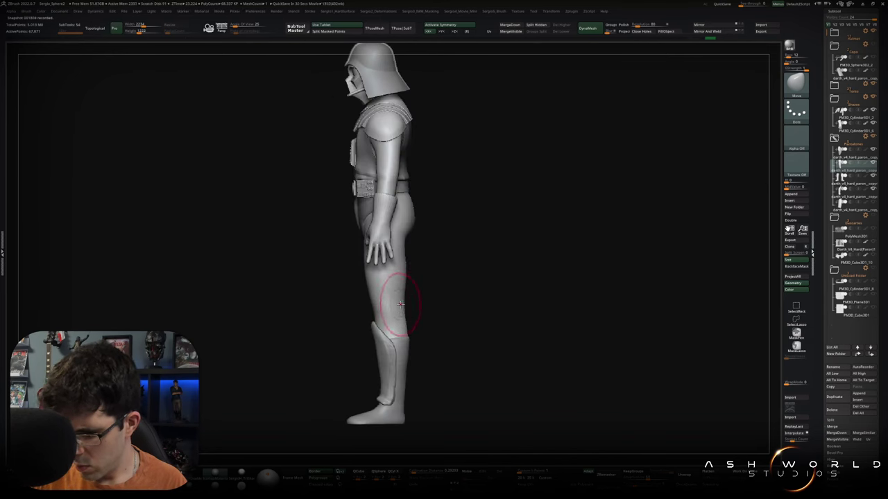
{"action": "mouse_move", "coordinate": [402, 285]}
{"action": "right_mouse_down"}
{"action": "mouse_move", "coordinate": [392, 298]}
{"action": "mouse_move", "coordinate": [379, 290]}
{"action": "mouse_move", "coordinate": [391, 264]}
{"action": "right_mouse_up"}
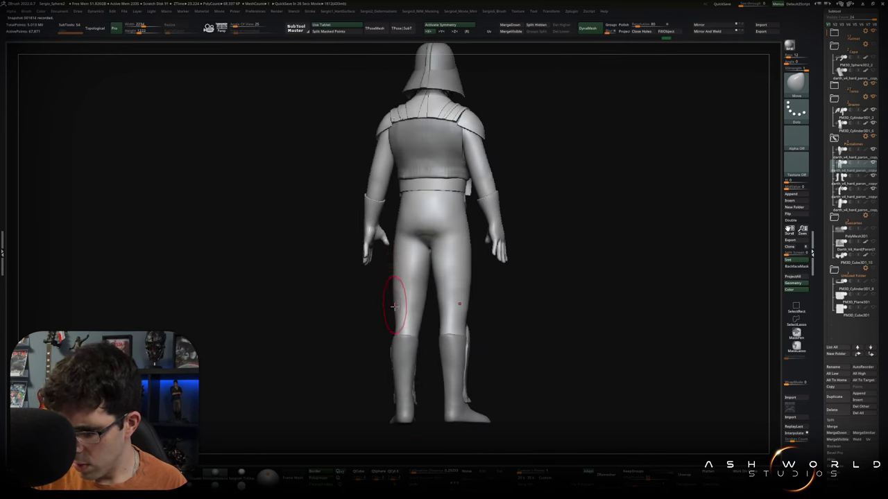
{"action": "mouse_move", "coordinate": [409, 317]}
{"action": "right_mouse_down"}
{"action": "mouse_move", "coordinate": [429, 244]}
{"action": "mouse_move", "coordinate": [437, 283]}
{"action": "mouse_move", "coordinate": [410, 283]}
{"action": "mouse_move", "coordinate": [409, 260]}
{"action": "mouse_move", "coordinate": [434, 262]}
{"action": "right_mouse_up"}
- Round and smooth the seat with the TrimDynamic brush, then solo the arm piece
{"action": "key", "text": "b"}
{"action": "key", "text": "t"}
{"action": "key", "text": "d"}
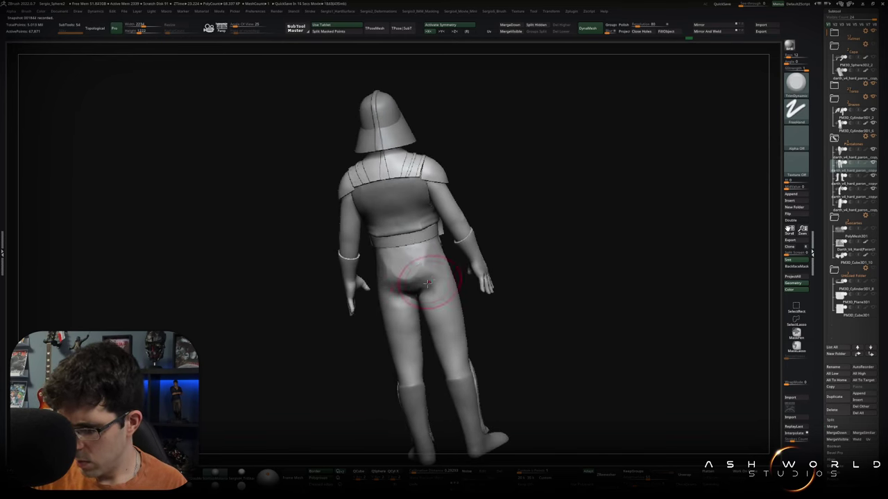
{"action": "mouse_move", "coordinate": [439, 274]}
{"action": "right_mouse_down"}
{"action": "mouse_move", "coordinate": [417, 258]}
{"action": "mouse_move", "coordinate": [438, 289]}
{"action": "mouse_move", "coordinate": [445, 279]}
{"action": "right_mouse_up"}
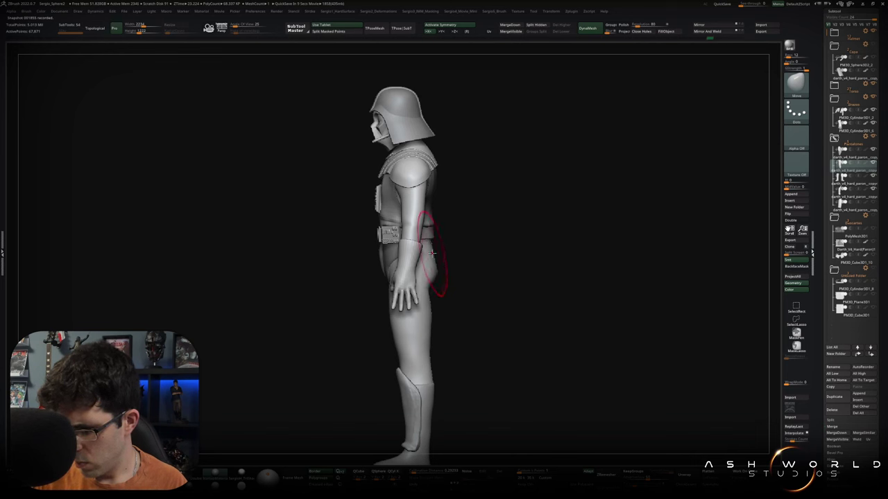
{"action": "left_click", "coordinate": [433, 251], "text": "ctrl+shift"}
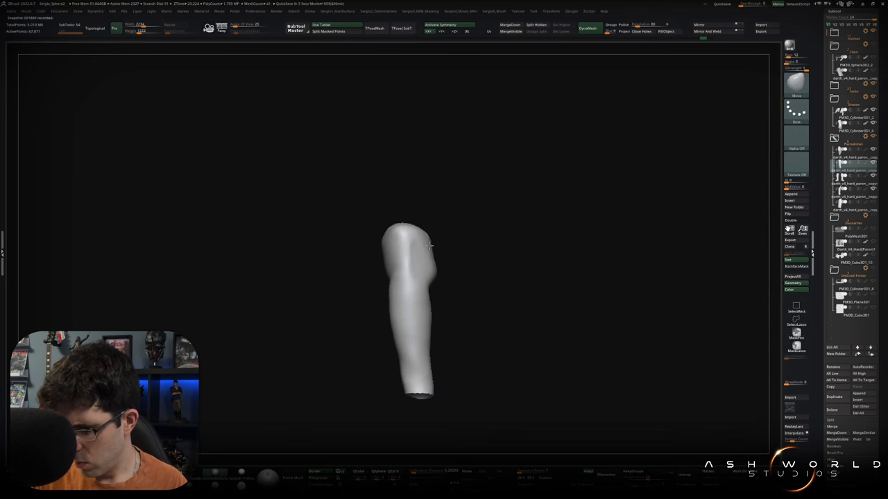
- Unsolo to show the whole capeless figure and smooth the seat from the back
{"action": "left_click", "coordinate": [431, 247], "text": "ctrl+shift"}
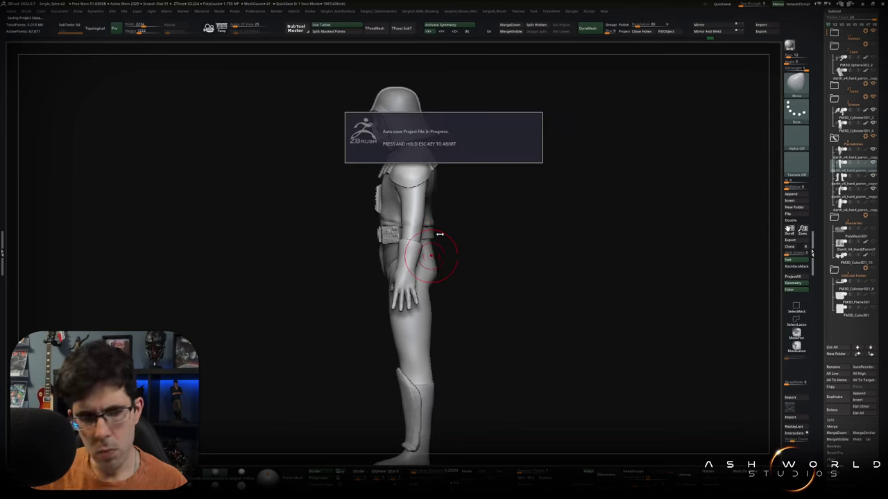
{"action": "mouse_move", "coordinate": [451, 257]}
{"action": "left_mouse_down"}
{"action": "mouse_move", "coordinate": [435, 269]}
{"action": "mouse_move", "coordinate": [444, 254]}
{"action": "mouse_move", "coordinate": [423, 281]}
{"action": "mouse_move", "coordinate": [432, 295]}
{"action": "mouse_move", "coordinate": [492, 301]}
{"action": "mouse_move", "coordinate": [421, 304]}
{"action": "left_mouse_up"}
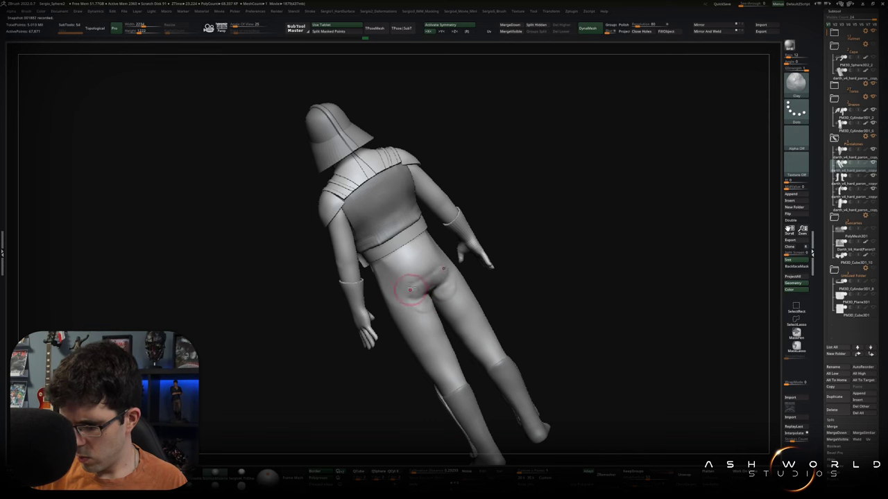
{"action": "key", "text": "shift"}
{"action": "right_click_drag", "start_coordinate": [423, 304], "coordinate": [444, 318]}
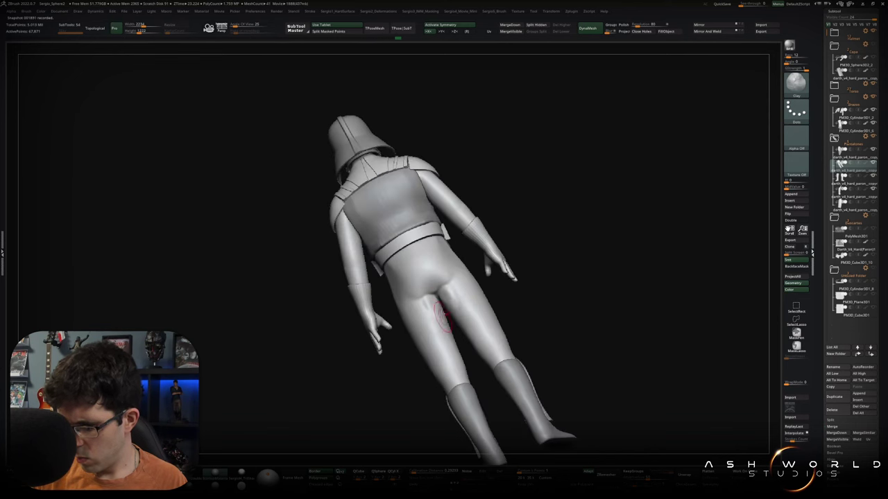
{"action": "right_click_drag", "start_coordinate": [444, 285], "coordinate": [449, 291]}
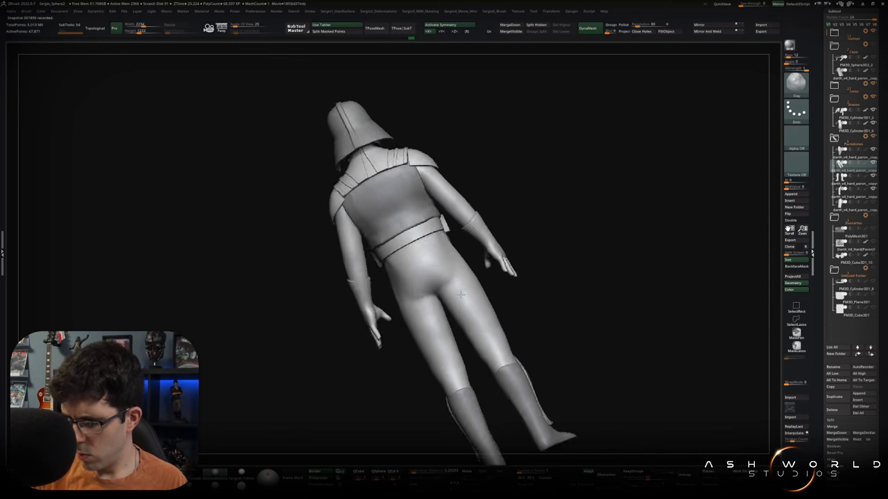
{"action": "key", "text": "space"}
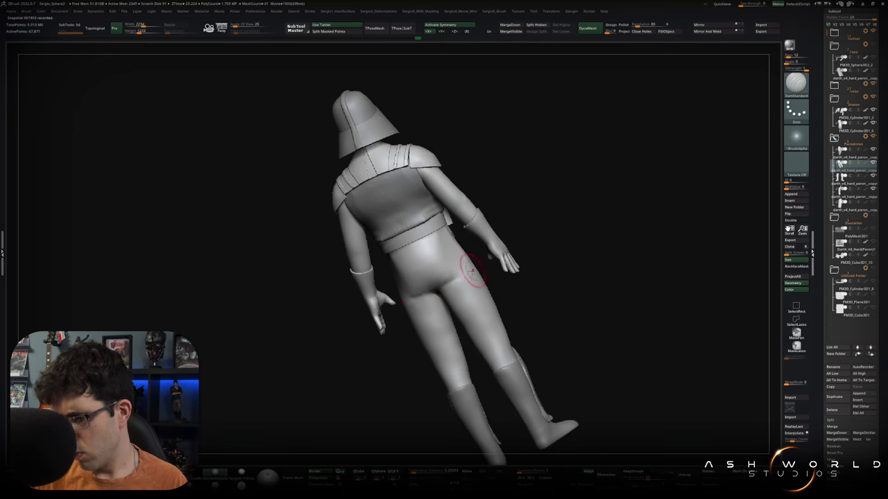
{"action": "mouse_move", "coordinate": [417, 302]}
{"action": "right_mouse_down", "text": "shift"}
{"action": "mouse_move", "coordinate": [523, 268]}
{"action": "mouse_move", "coordinate": [476, 298]}
{"action": "mouse_move", "coordinate": [525, 294]}
{"action": "mouse_move", "coordinate": [479, 318]}
{"action": "right_mouse_up", "text": "shift"}
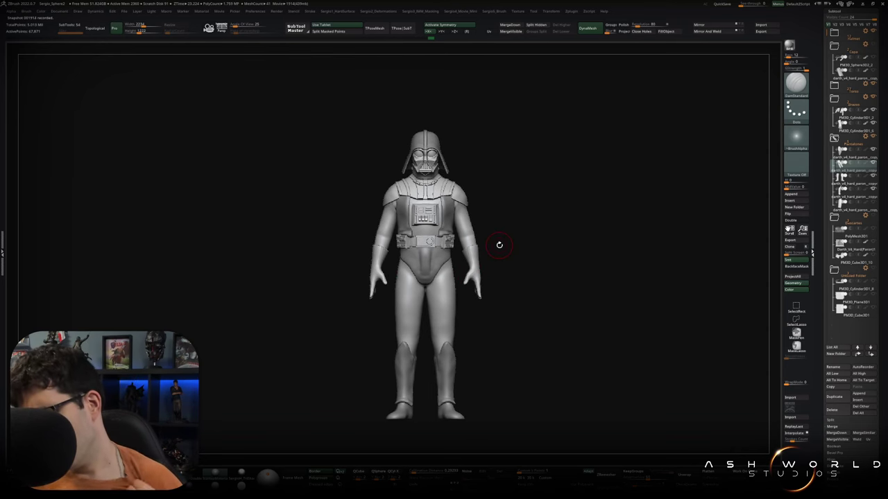
- Zoom in on the torso and push both arms symmetrically with the Move brush
{"action": "right_click_drag", "start_coordinate": [478, 215], "coordinate": [466, 326], "text": "ctrl"}
{"action": "key", "text": "b"}
{"action": "key", "text": "m"}
{"action": "key", "text": "v"}
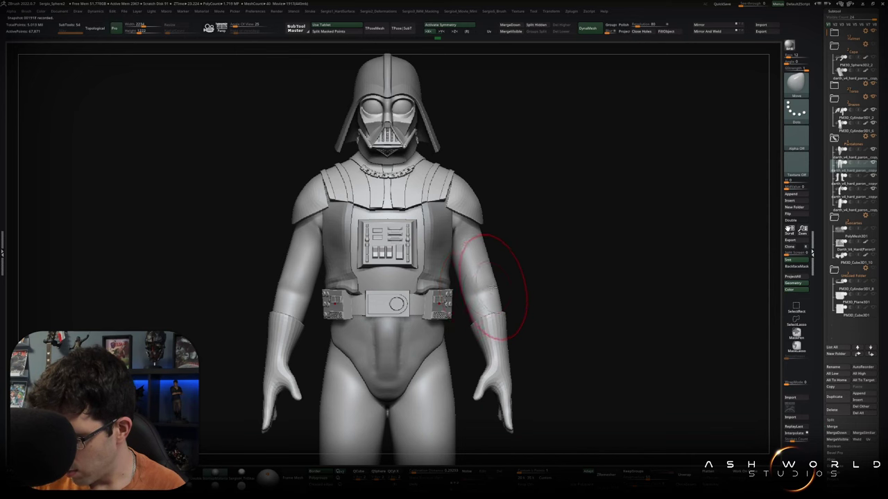
{"action": "mouse_move", "coordinate": [495, 287]}
{"action": "left_mouse_down"}
{"action": "mouse_move", "coordinate": [499, 294]}
{"action": "mouse_move", "coordinate": [488, 283]}
{"action": "left_mouse_up"}
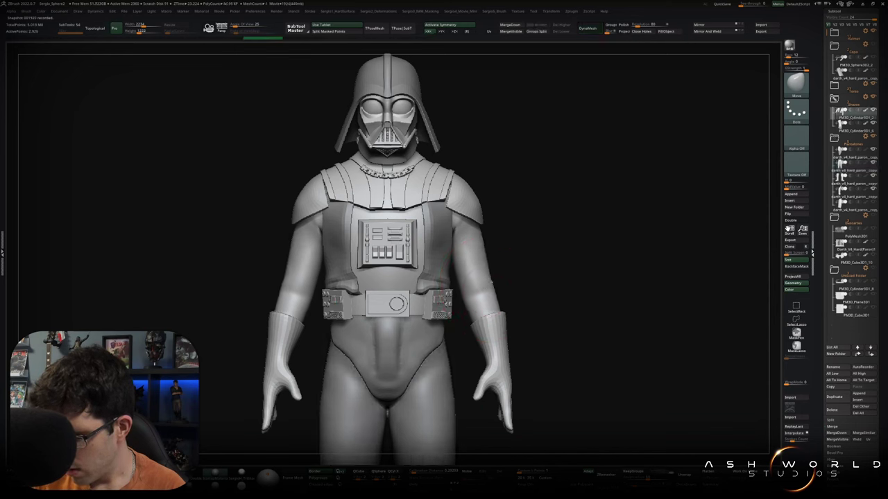
{"action": "mouse_move", "coordinate": [489, 313]}
{"action": "right_mouse_down"}
{"action": "mouse_move", "coordinate": [493, 305]}
{"action": "mouse_move", "coordinate": [518, 307]}
{"action": "mouse_move", "coordinate": [495, 257]}
{"action": "right_mouse_up"}
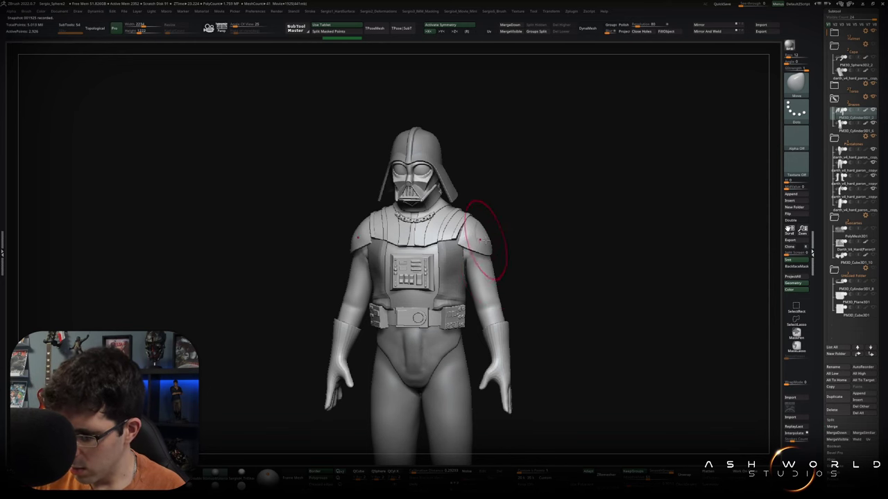
- Solo the shoulder armour and briefs pieces to inspect them, then select the boots subtool
{"action": "left_click", "coordinate": [494, 254], "text": "alt"}
{"action": "right_click_drag", "start_coordinate": [487, 232], "coordinate": [439, 287]}
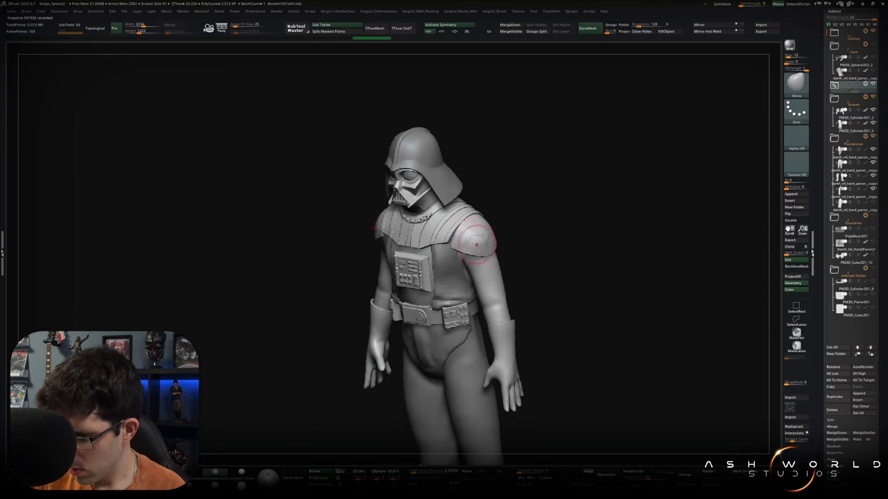
{"action": "left_click", "coordinate": [438, 286], "text": "alt"}
{"action": "mouse_move", "coordinate": [439, 287]}
{"action": "right_mouse_down", "text": "shift"}
{"action": "mouse_move", "coordinate": [459, 269]}
{"action": "mouse_move", "coordinate": [460, 277]}
{"action": "mouse_move", "coordinate": [479, 240]}
{"action": "right_mouse_up", "text": "shift"}
{"action": "left_click", "coordinate": [476, 252], "text": "ctrl+shift"}
{"action": "mouse_move", "coordinate": [474, 275]}
{"action": "right_mouse_down"}
{"action": "mouse_move", "coordinate": [501, 268]}
{"action": "mouse_move", "coordinate": [464, 259]}
{"action": "right_mouse_up"}
{"action": "left_click", "coordinate": [501, 267], "text": "ctrl+shift"}
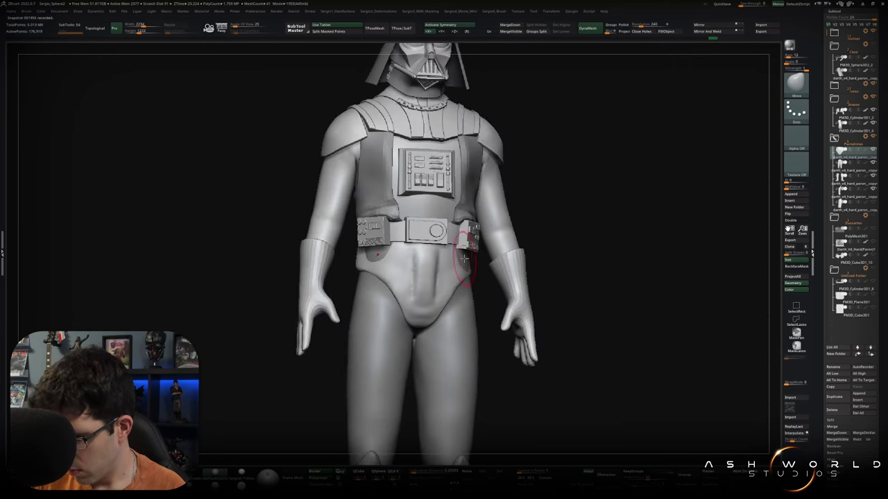
{"action": "left_click", "coordinate": [464, 259], "text": "ctrl+shift"}
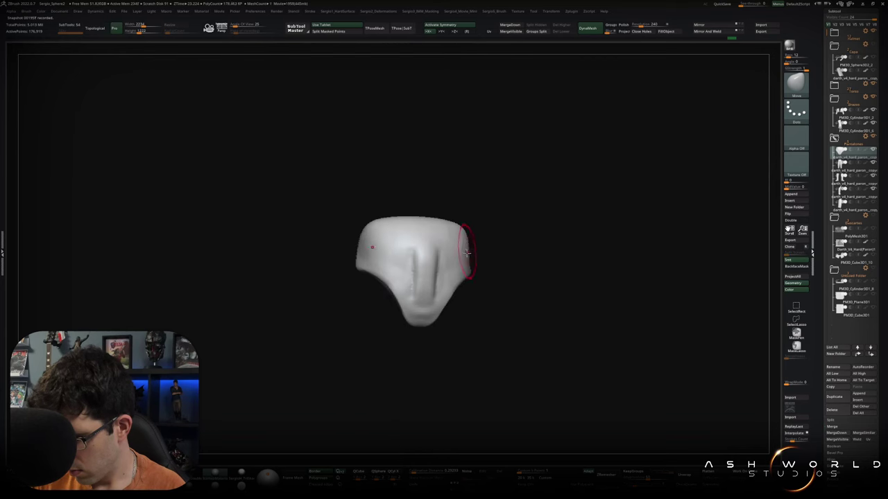
{"action": "left_click", "coordinate": [467, 253], "text": "ctrl+shift"}
{"action": "mouse_move", "coordinate": [464, 253]}
{"action": "right_mouse_down"}
{"action": "mouse_move", "coordinate": [479, 263]}
{"action": "mouse_move", "coordinate": [480, 242]}
{"action": "mouse_move", "coordinate": [484, 263]}
{"action": "mouse_move", "coordinate": [474, 263]}
{"action": "mouse_move", "coordinate": [489, 269]}
{"action": "mouse_move", "coordinate": [482, 250]}
{"action": "mouse_move", "coordinate": [466, 255]}
{"action": "mouse_move", "coordinate": [474, 264]}
{"action": "mouse_move", "coordinate": [465, 261]}
{"action": "mouse_move", "coordinate": [456, 323]}
{"action": "mouse_move", "coordinate": [511, 312]}
{"action": "mouse_move", "coordinate": [477, 317]}
{"action": "mouse_move", "coordinate": [465, 276]}
{"action": "right_mouse_up"}
{"action": "left_click", "coordinate": [466, 328], "text": "alt"}
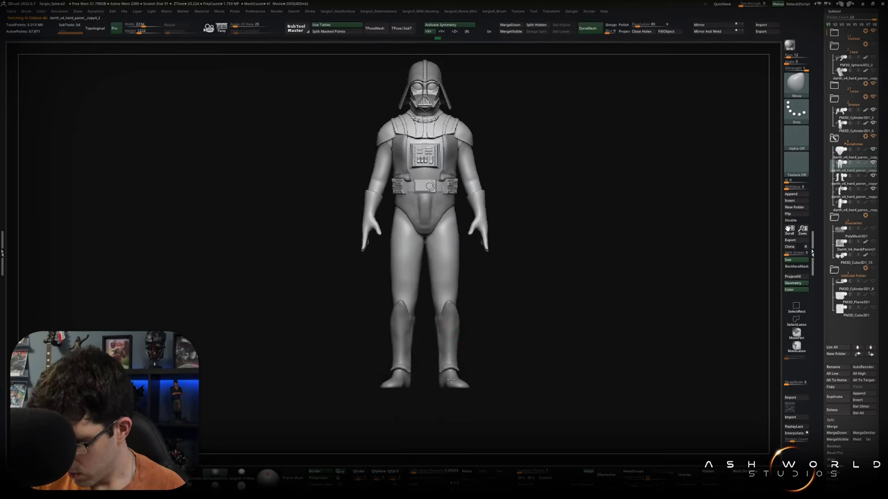
- Nudge the boots and the leg piece slightly sideways with Transpose
{"action": "left_click", "coordinate": [456, 336], "text": "alt"}
{"action": "key", "text": "w"}
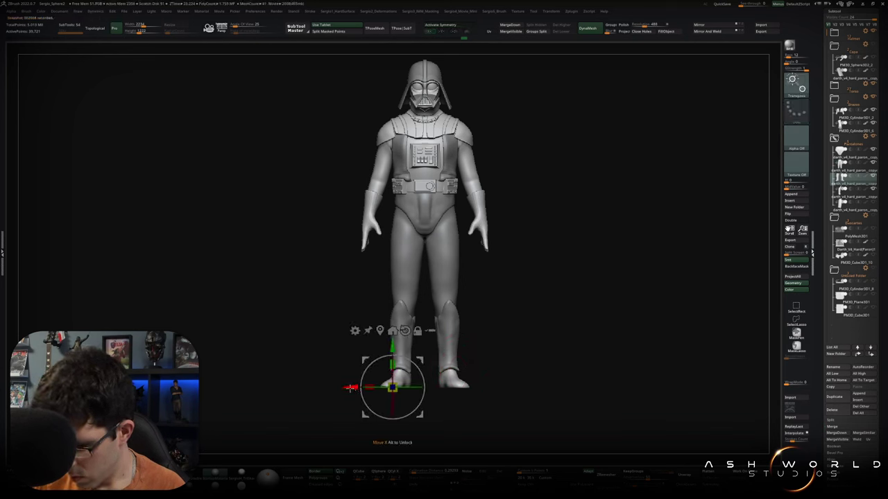
{"action": "key", "text": "ctrl"}
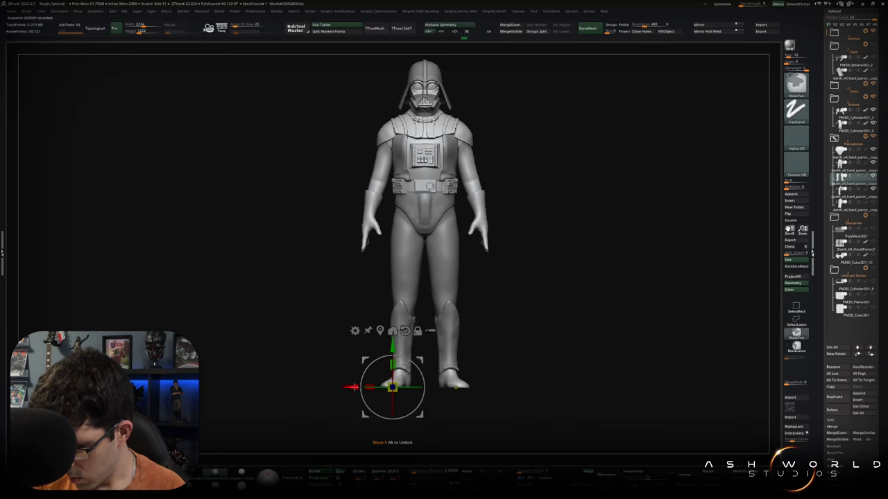
{"action": "left_click_drag", "start_coordinate": [354, 387], "coordinate": [352, 386]}
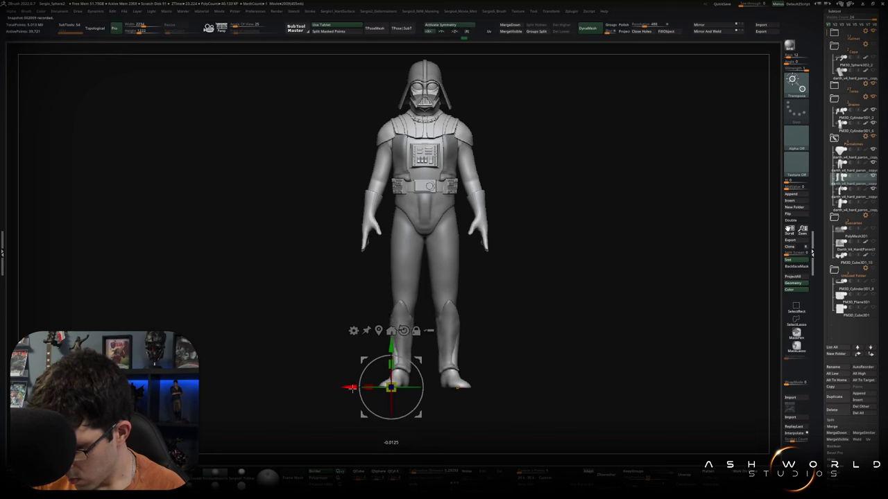
{"action": "key", "text": "q"}
{"action": "left_click", "coordinate": [453, 340], "text": "alt"}
{"action": "key", "text": "w"}
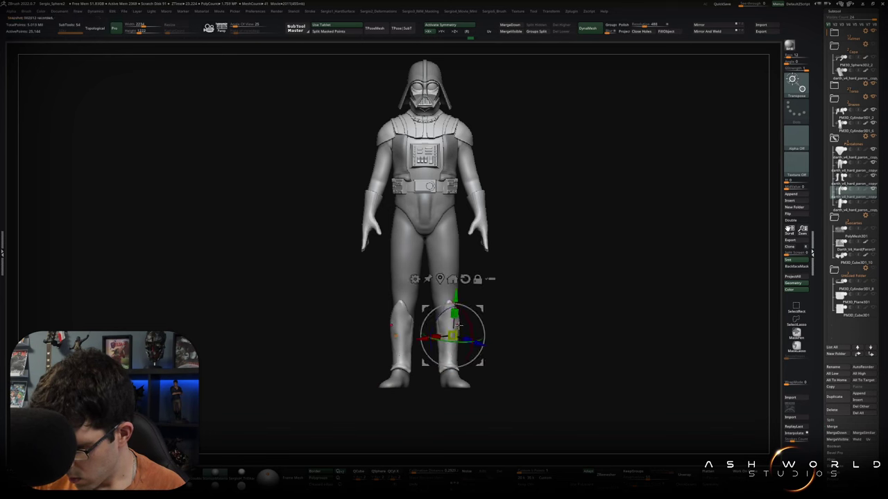
{"action": "left_click_drag", "start_coordinate": [424, 335], "coordinate": [413, 337]}
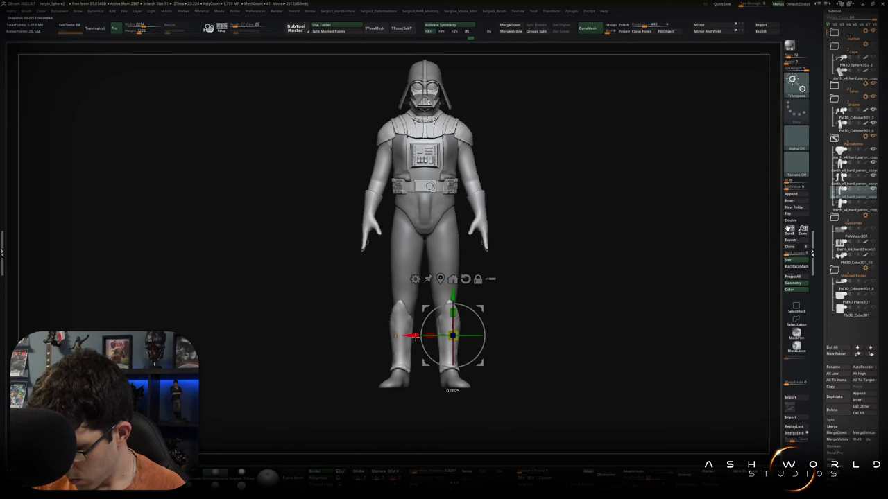
{"action": "key", "text": "q"}
- Enlarge the brush and cycle through Standard and TrimDynamic to the Smooth brush
{"action": "key", "text": "s"}
{"action": "left_click_drag", "start_coordinate": [462, 312], "coordinate": [476, 320]}
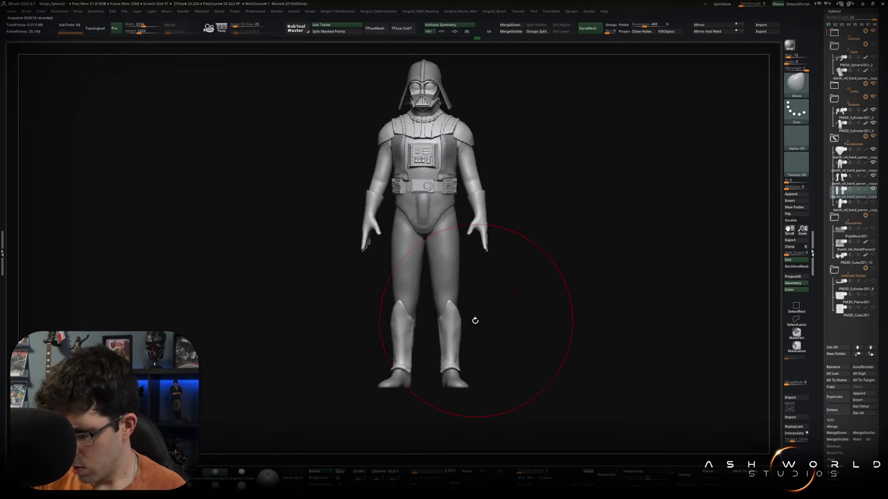
{"action": "key", "text": "w"}
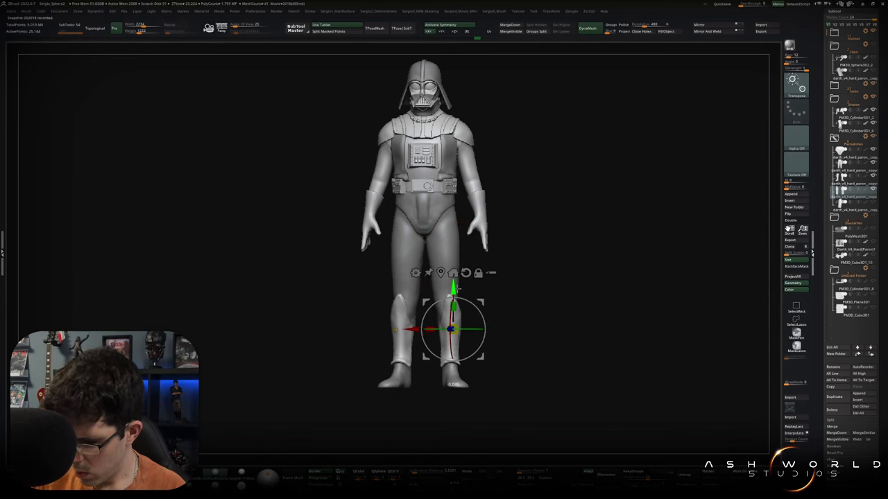
{"action": "key", "text": "q"}
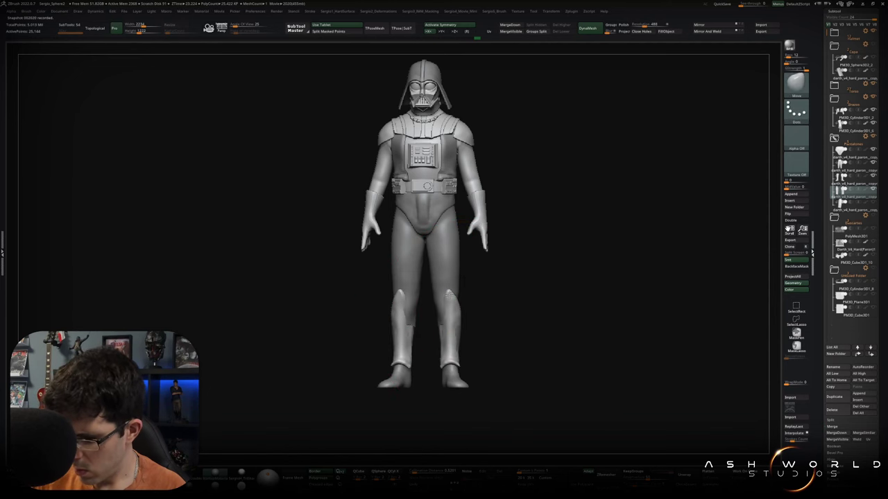
{"action": "mouse_move", "coordinate": [466, 303]}
{"action": "right_mouse_down"}
{"action": "mouse_move", "coordinate": [447, 312]}
{"action": "mouse_move", "coordinate": [472, 323]}
{"action": "right_mouse_up"}
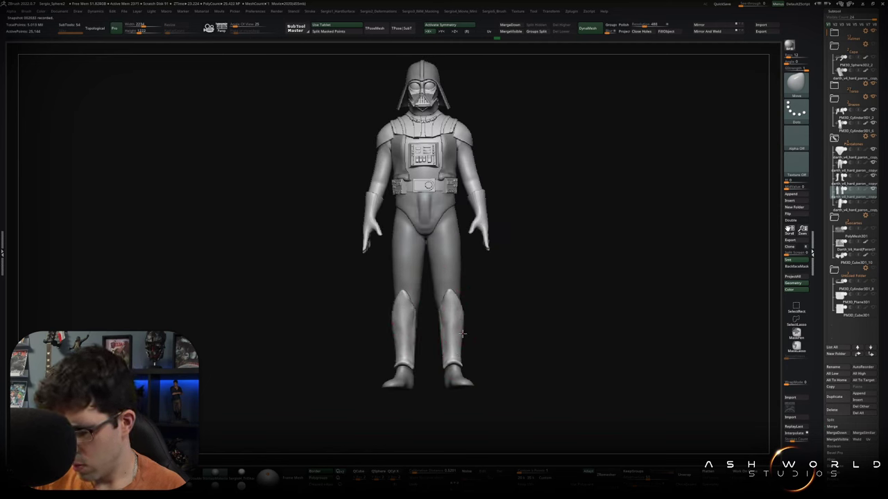
{"action": "mouse_move", "coordinate": [440, 312]}
{"action": "right_mouse_down"}
{"action": "mouse_move", "coordinate": [449, 328]}
{"action": "mouse_move", "coordinate": [436, 330]}
{"action": "mouse_move", "coordinate": [450, 315]}
{"action": "right_mouse_up"}
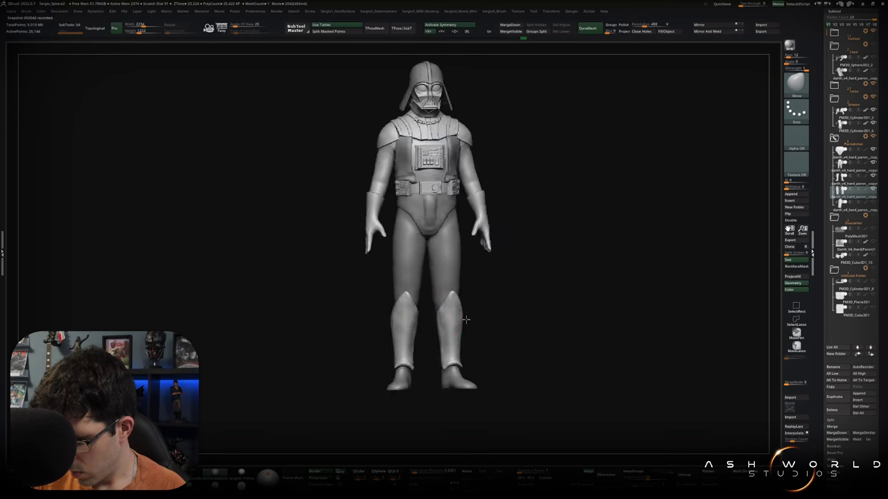
{"action": "key", "text": "b"}
{"action": "key", "text": "s"}
{"action": "key", "text": "t"}
{"action": "mouse_move", "coordinate": [452, 371]}
{"action": "right_mouse_down"}
{"action": "mouse_move", "coordinate": [446, 307]}
{"action": "mouse_move", "coordinate": [459, 326]}
{"action": "right_mouse_up"}
{"action": "key", "text": "b"}
{"action": "key", "text": "t"}
{"action": "key", "text": "d"}
{"action": "key", "text": "shift"}
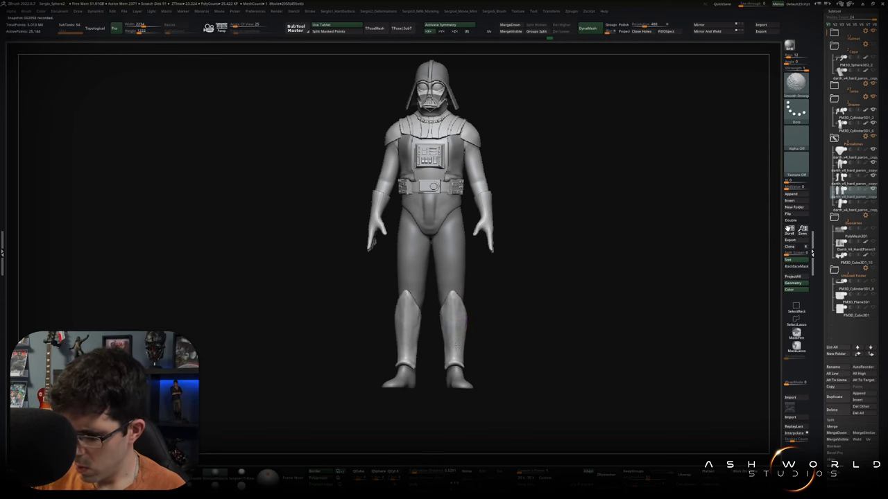
- Orbit around the figure and lower the Draw Size for detail work on the boots
{"action": "right_click_drag", "start_coordinate": [455, 372], "coordinate": [456, 326], "text": "shift"}
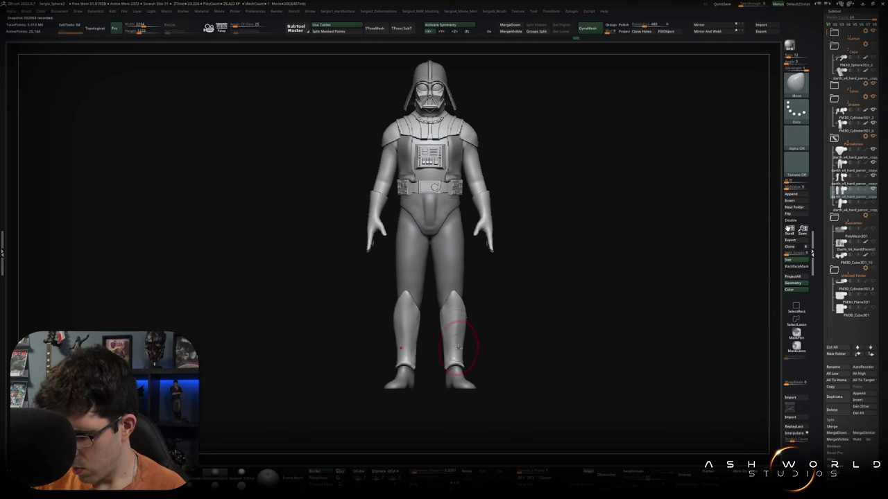
{"action": "right_click_drag", "start_coordinate": [479, 321], "coordinate": [469, 317]}
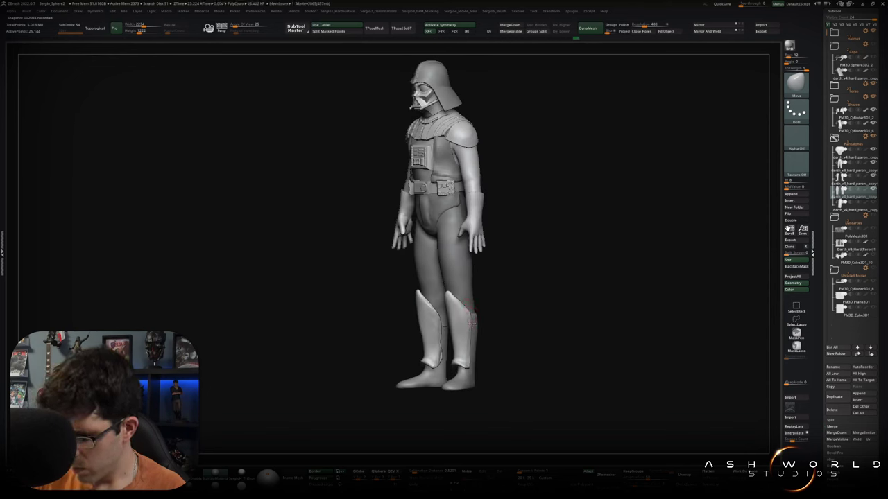
{"action": "right_click_drag", "start_coordinate": [464, 305], "coordinate": [479, 292]}
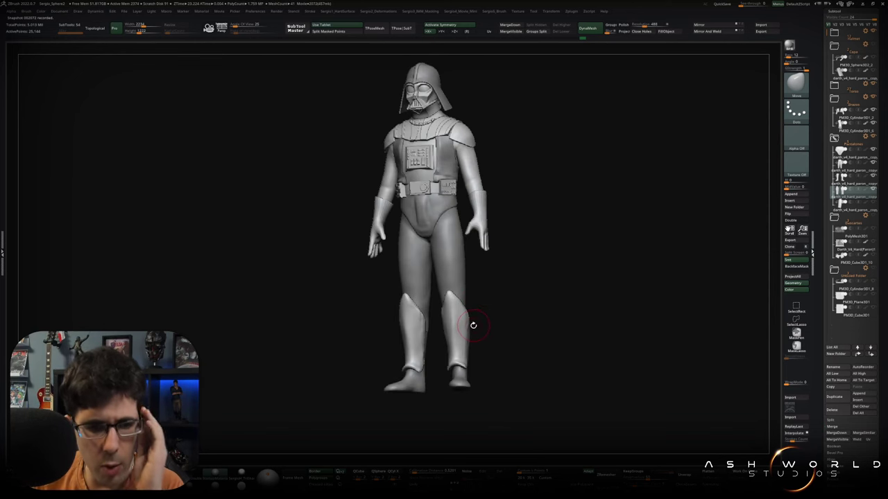
{"action": "mouse_move", "coordinate": [494, 307]}
{"action": "left_mouse_down"}
{"action": "mouse_move", "coordinate": [509, 319]}
{"action": "mouse_move", "coordinate": [493, 339]}
{"action": "mouse_move", "coordinate": [486, 322]}
{"action": "mouse_move", "coordinate": [464, 338]}
{"action": "left_mouse_up"}
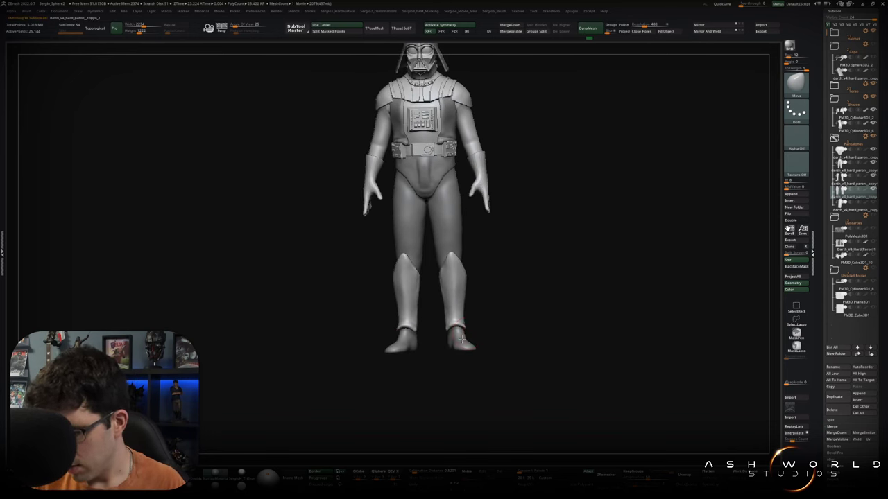
{"action": "left_click_drag", "start_coordinate": [461, 341], "coordinate": [471, 333]}
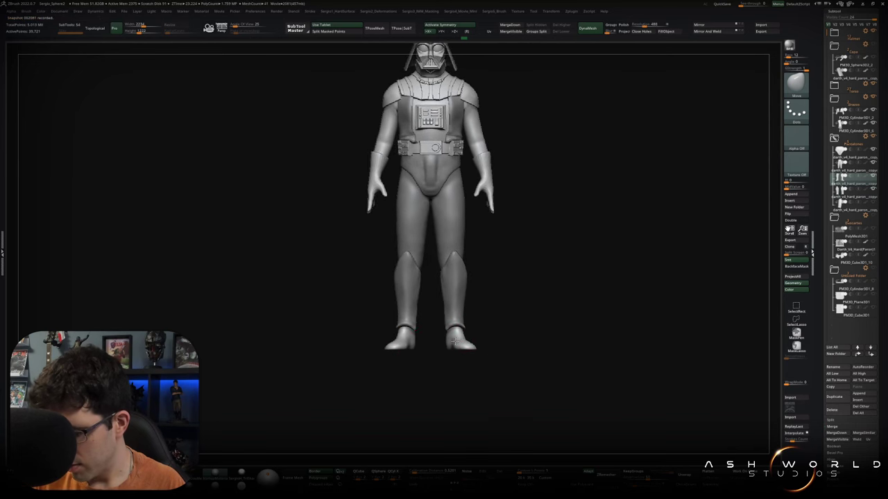
{"action": "mouse_move", "coordinate": [481, 337]}
{"action": "left_mouse_down"}
{"action": "mouse_move", "coordinate": [479, 374]}
{"action": "mouse_move", "coordinate": [457, 361]}
{"action": "left_mouse_up"}
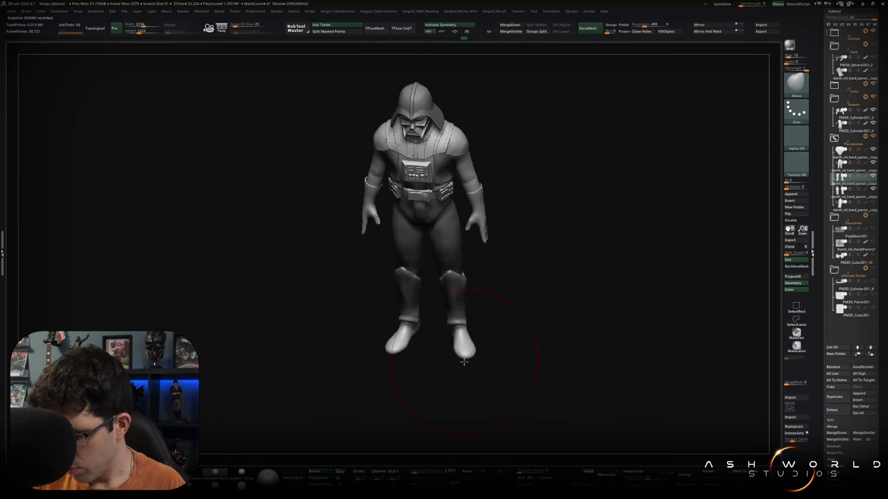
{"action": "mouse_move", "coordinate": [482, 342]}
{"action": "left_mouse_down"}
{"action": "mouse_move", "coordinate": [485, 313]}
{"action": "mouse_move", "coordinate": [527, 326]}
{"action": "mouse_move", "coordinate": [489, 303]}
{"action": "left_mouse_up"}
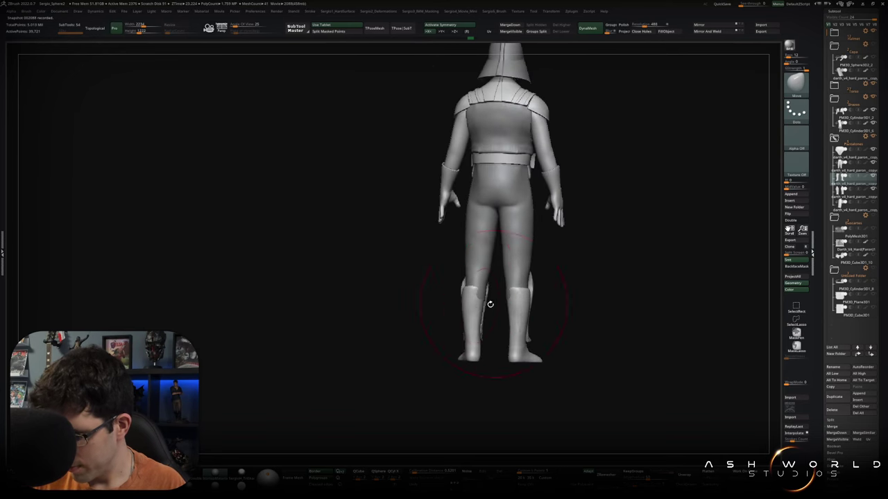
{"action": "key", "text": "s"}
{"action": "left_click", "coordinate": [463, 314]}
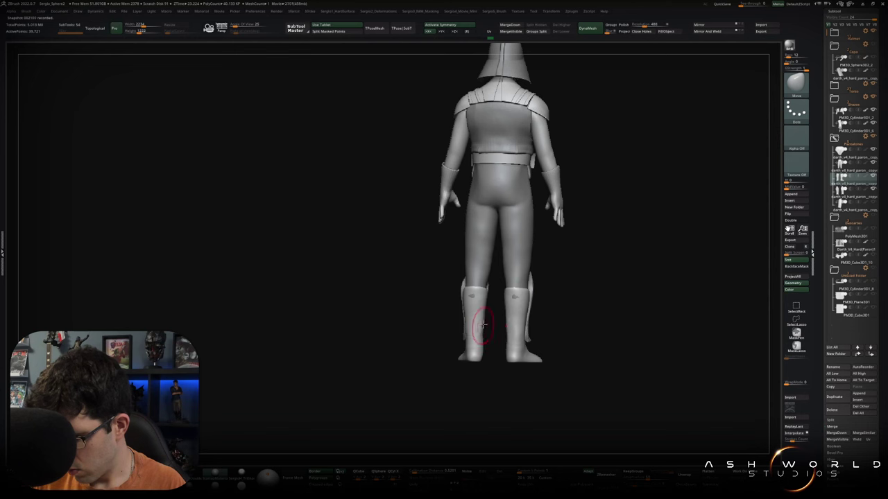
- Smooth the boot tops, toes and soles, viewing the boots from behind, below and the front
{"action": "mouse_move", "coordinate": [482, 321]}
{"action": "right_mouse_down"}
{"action": "mouse_move", "coordinate": [486, 351]}
{"action": "mouse_move", "coordinate": [473, 371]}
{"action": "right_mouse_up"}
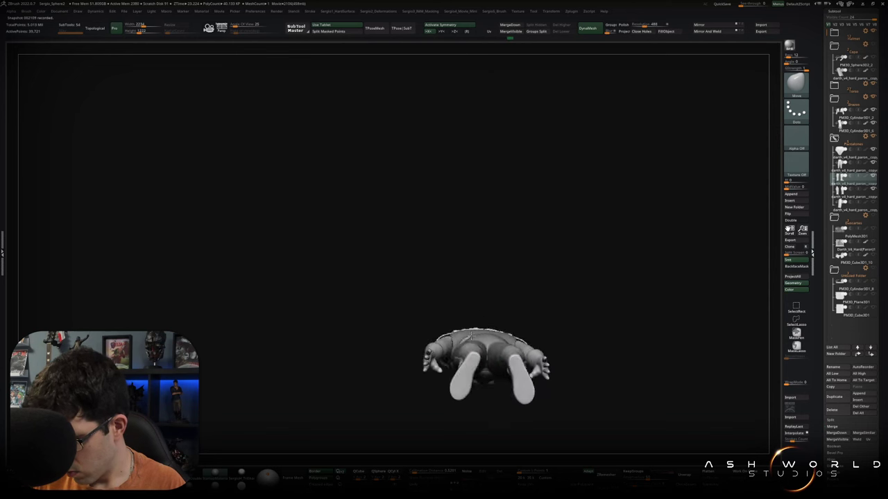
{"action": "right_click_drag", "start_coordinate": [468, 396], "coordinate": [464, 410]}
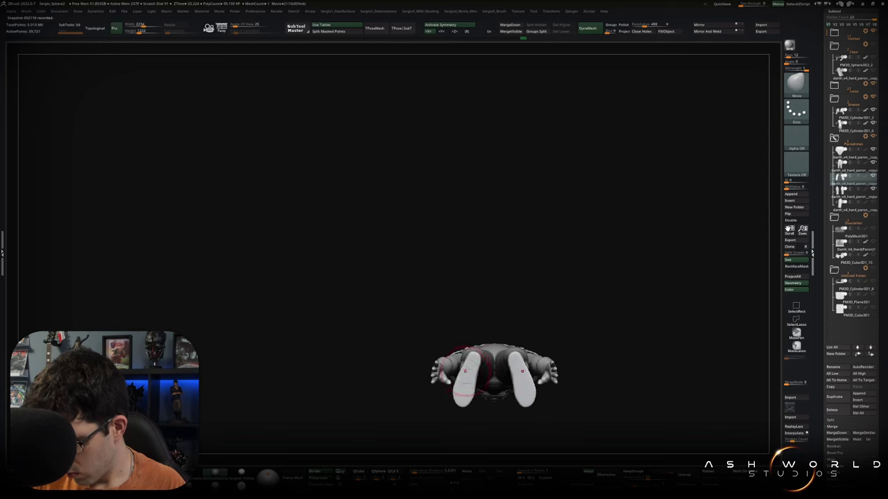
{"action": "mouse_move", "coordinate": [464, 380]}
{"action": "right_mouse_down"}
{"action": "mouse_move", "coordinate": [455, 406]}
{"action": "mouse_move", "coordinate": [476, 407]}
{"action": "mouse_move", "coordinate": [502, 377]}
{"action": "mouse_move", "coordinate": [469, 402]}
{"action": "mouse_move", "coordinate": [497, 323]}
{"action": "mouse_move", "coordinate": [489, 371]}
{"action": "mouse_move", "coordinate": [499, 321]}
{"action": "mouse_move", "coordinate": [480, 326]}
{"action": "mouse_move", "coordinate": [494, 319]}
{"action": "mouse_move", "coordinate": [475, 317]}
{"action": "mouse_move", "coordinate": [486, 333]}
{"action": "mouse_move", "coordinate": [460, 337]}
{"action": "mouse_move", "coordinate": [456, 317]}
{"action": "mouse_move", "coordinate": [452, 352]}
{"action": "mouse_move", "coordinate": [438, 334]}
{"action": "mouse_move", "coordinate": [444, 356]}
{"action": "mouse_move", "coordinate": [450, 340]}
{"action": "right_mouse_up"}
{"action": "key", "text": "s"}
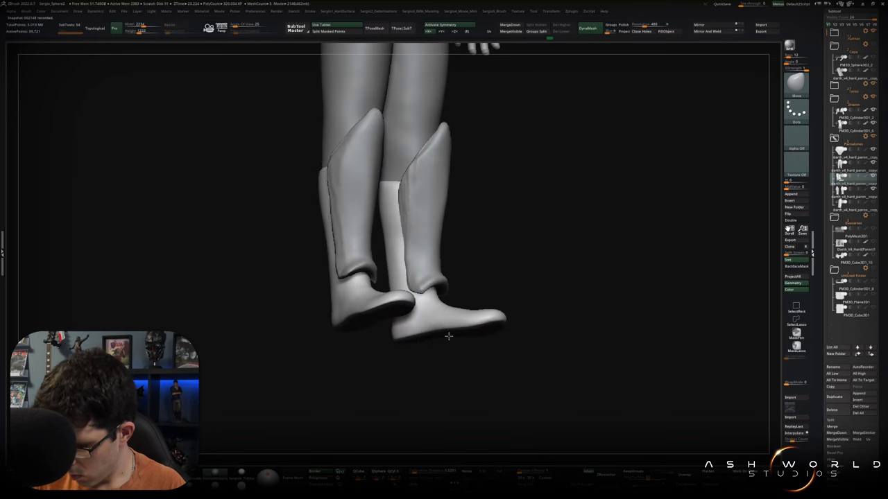
{"action": "mouse_move", "coordinate": [419, 342]}
{"action": "right_mouse_down"}
{"action": "mouse_move", "coordinate": [396, 337]}
{"action": "mouse_move", "coordinate": [436, 337]}
{"action": "mouse_move", "coordinate": [468, 359]}
{"action": "mouse_move", "coordinate": [478, 321]}
{"action": "right_mouse_up"}
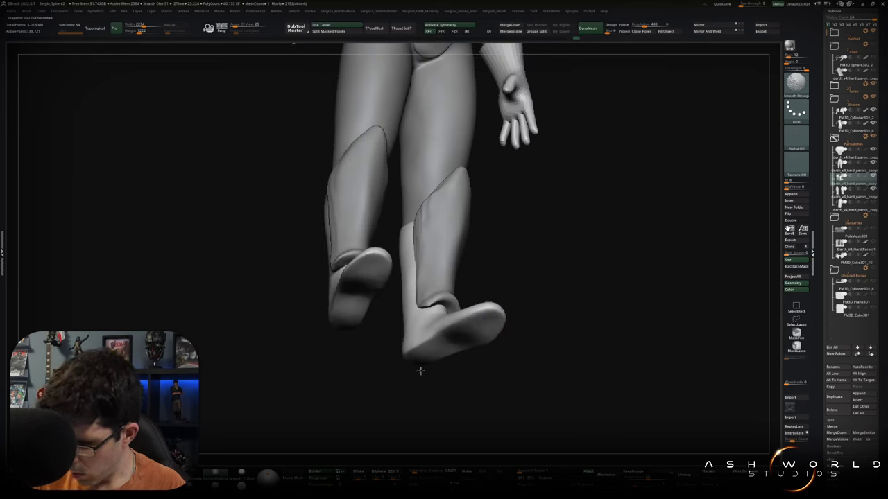
{"action": "right_click_drag", "start_coordinate": [421, 371], "coordinate": [435, 320]}
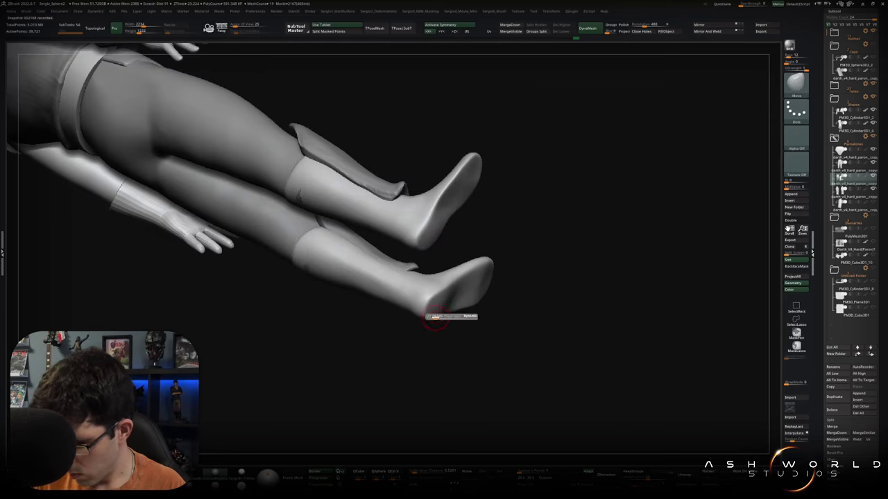
{"action": "right_click_drag", "start_coordinate": [443, 297], "coordinate": [457, 318]}
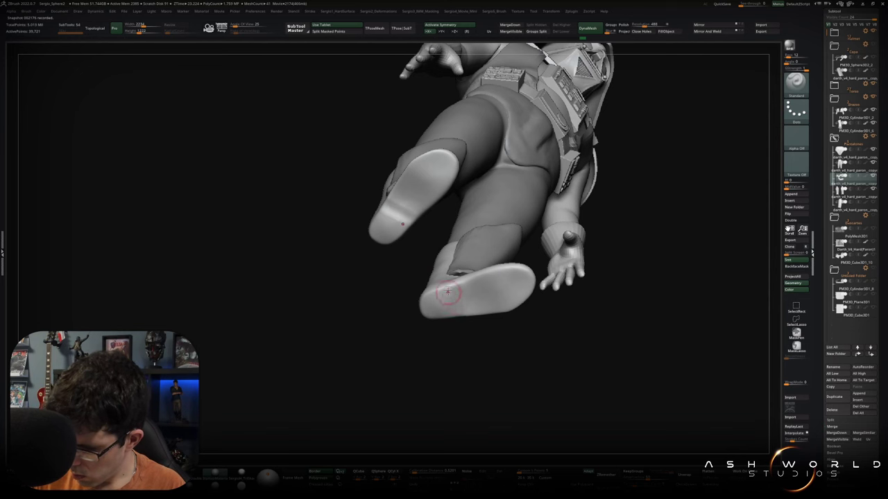
{"action": "mouse_move", "coordinate": [457, 312]}
{"action": "right_mouse_down"}
{"action": "mouse_move", "coordinate": [466, 306]}
{"action": "mouse_move", "coordinate": [481, 331]}
{"action": "mouse_move", "coordinate": [502, 337]}
{"action": "mouse_move", "coordinate": [475, 347]}
{"action": "mouse_move", "coordinate": [503, 351]}
{"action": "right_mouse_up"}
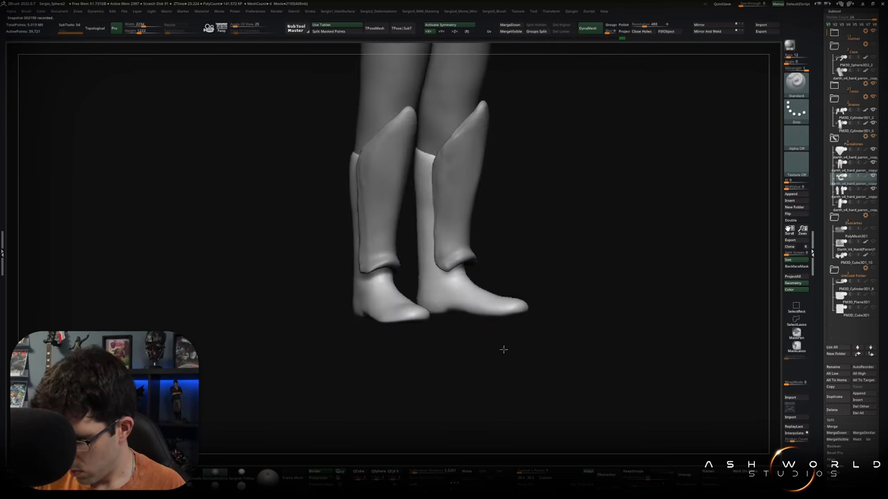
{"action": "mouse_move", "coordinate": [495, 323]}
{"action": "right_mouse_down"}
{"action": "mouse_move", "coordinate": [462, 307]}
{"action": "mouse_move", "coordinate": [446, 253]}
{"action": "right_mouse_up"}
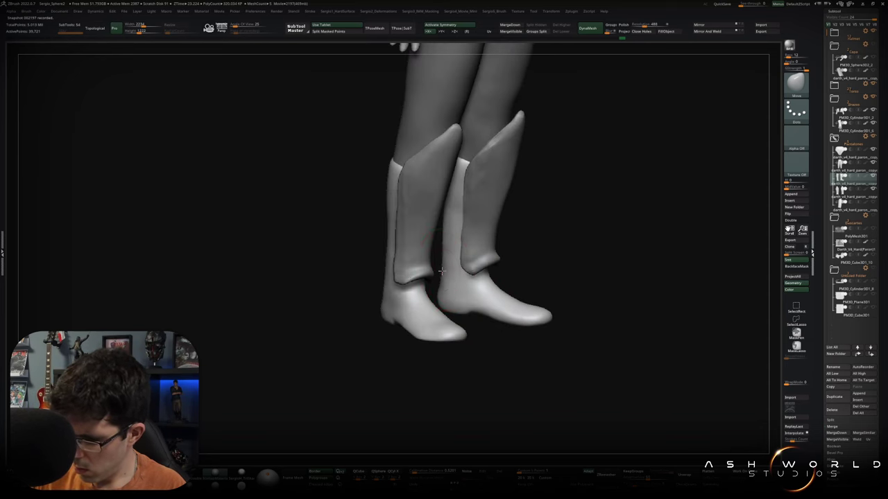
{"action": "mouse_move", "coordinate": [483, 281]}
{"action": "right_mouse_down"}
{"action": "mouse_move", "coordinate": [505, 298]}
{"action": "mouse_move", "coordinate": [537, 277]}
{"action": "mouse_move", "coordinate": [537, 295]}
{"action": "right_mouse_up"}
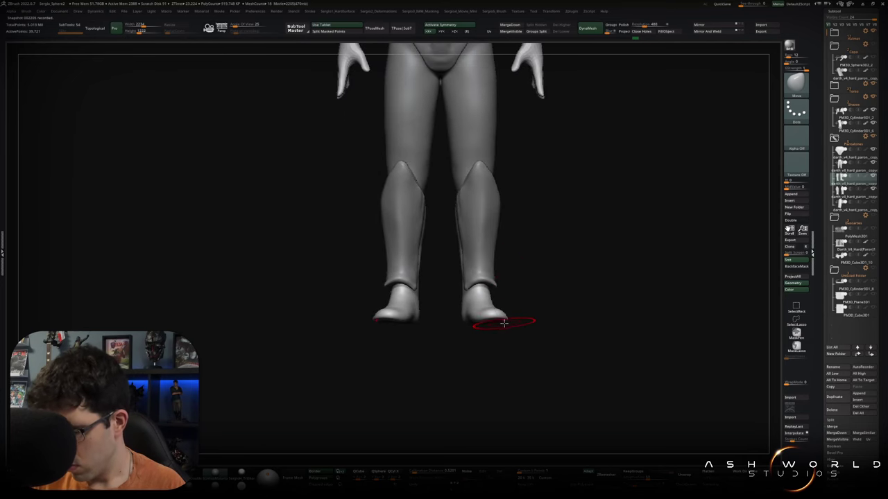
{"action": "mouse_move", "coordinate": [502, 321]}
{"action": "right_mouse_down", "text": "alt"}
{"action": "mouse_move", "coordinate": [539, 280]}
{"action": "mouse_move", "coordinate": [516, 303]}
{"action": "mouse_move", "coordinate": [497, 358]}
{"action": "mouse_move", "coordinate": [446, 337]}
{"action": "mouse_move", "coordinate": [495, 337]}
{"action": "right_mouse_up", "text": "alt"}
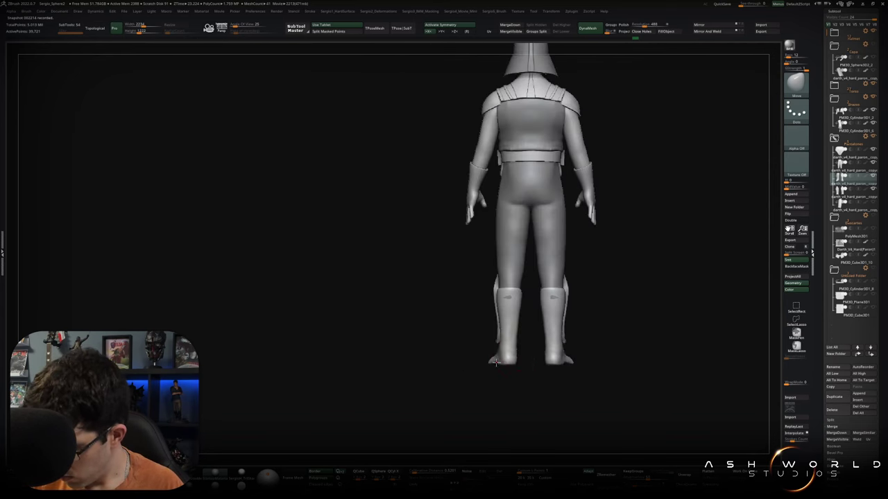
{"action": "right_click_drag", "start_coordinate": [503, 346], "coordinate": [493, 318], "text": "alt"}
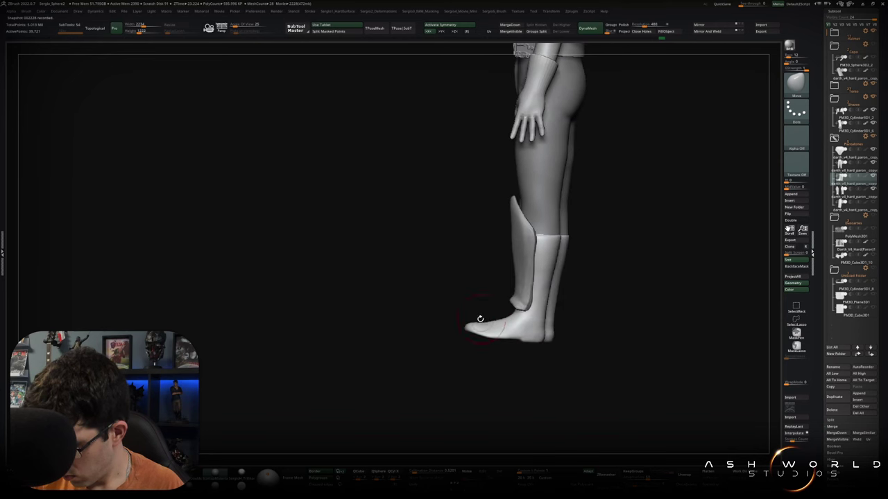
{"action": "right_click_drag", "start_coordinate": [505, 301], "coordinate": [517, 324]}
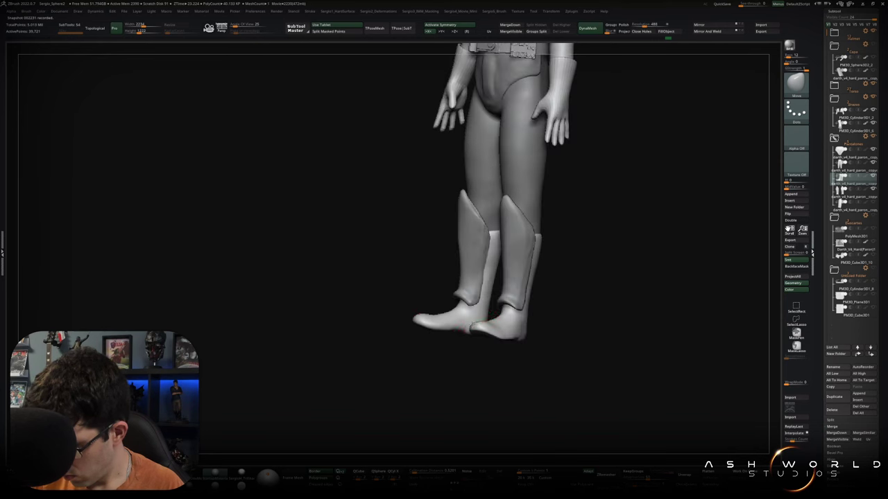
{"action": "mouse_move", "coordinate": [497, 331]}
{"action": "right_mouse_down"}
{"action": "mouse_move", "coordinate": [522, 313]}
{"action": "mouse_move", "coordinate": [514, 312]}
{"action": "mouse_move", "coordinate": [535, 317]}
{"action": "mouse_move", "coordinate": [508, 307]}
{"action": "mouse_move", "coordinate": [527, 331]}
{"action": "mouse_move", "coordinate": [520, 307]}
{"action": "mouse_move", "coordinate": [546, 311]}
{"action": "mouse_move", "coordinate": [517, 316]}
{"action": "right_mouse_up"}
{"action": "left_click", "coordinate": [519, 312], "text": "ctrl+shift"}
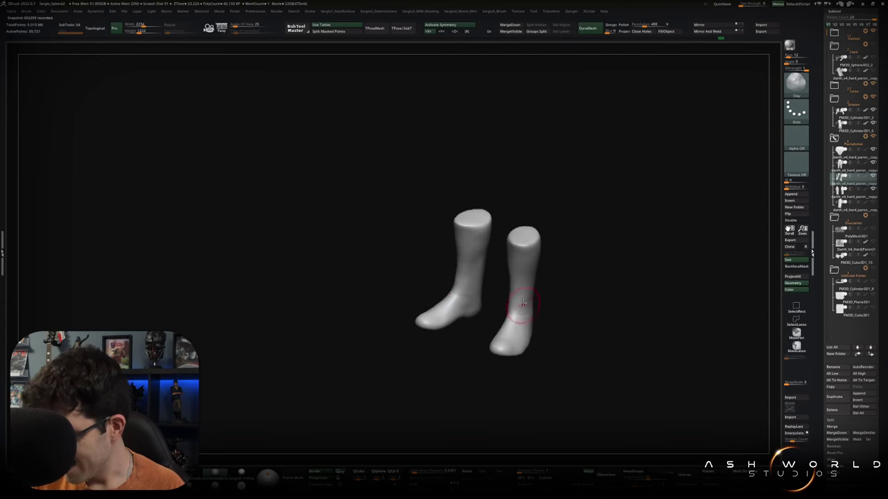
{"action": "key", "text": "space"}
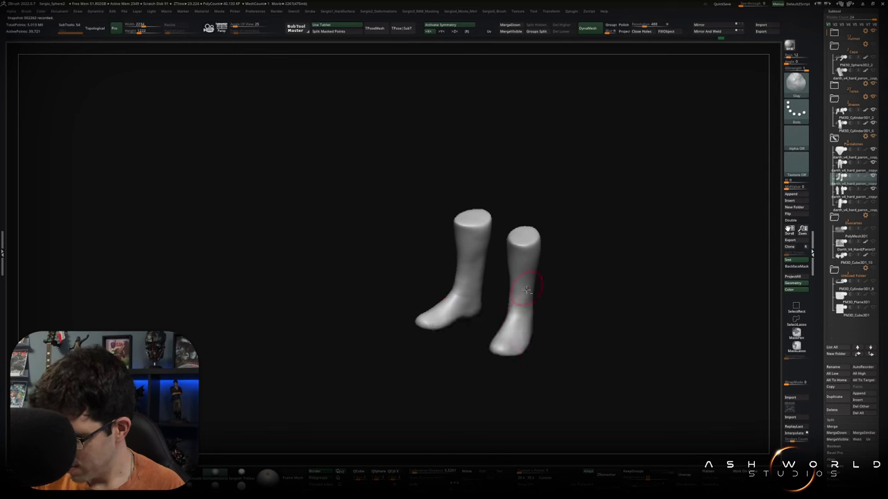
{"action": "right_click_drag", "start_coordinate": [526, 337], "coordinate": [530, 334], "text": "shift"}
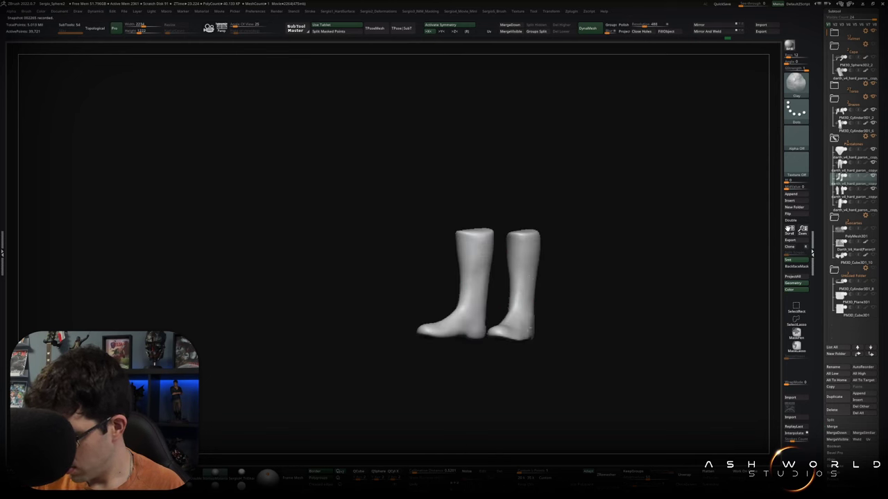
{"action": "mouse_move", "coordinate": [527, 312]}
{"action": "right_mouse_down"}
{"action": "mouse_move", "coordinate": [573, 281]}
{"action": "mouse_move", "coordinate": [552, 333]}
{"action": "mouse_move", "coordinate": [575, 268]}
{"action": "mouse_move", "coordinate": [531, 288]}
{"action": "mouse_move", "coordinate": [525, 305]}
{"action": "mouse_move", "coordinate": [555, 294]}
{"action": "mouse_move", "coordinate": [525, 269]}
{"action": "mouse_move", "coordinate": [567, 310]}
{"action": "mouse_move", "coordinate": [518, 314]}
{"action": "mouse_move", "coordinate": [512, 268]}
{"action": "right_mouse_up"}
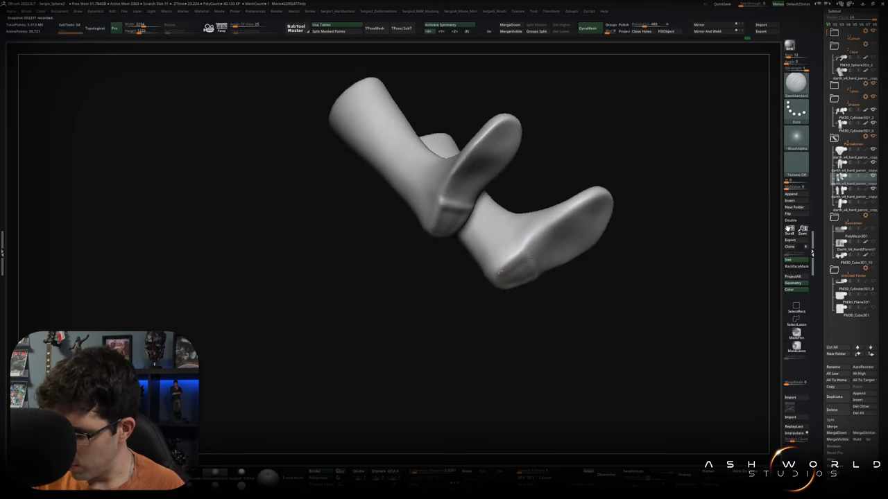
{"action": "key", "text": "ctrl+z"}
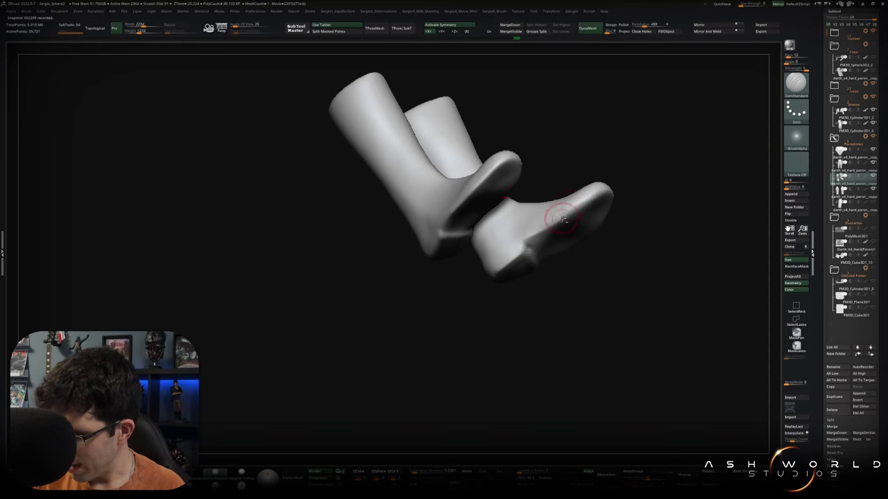
{"action": "right_click_drag", "start_coordinate": [565, 217], "coordinate": [511, 269], "text": "alt"}
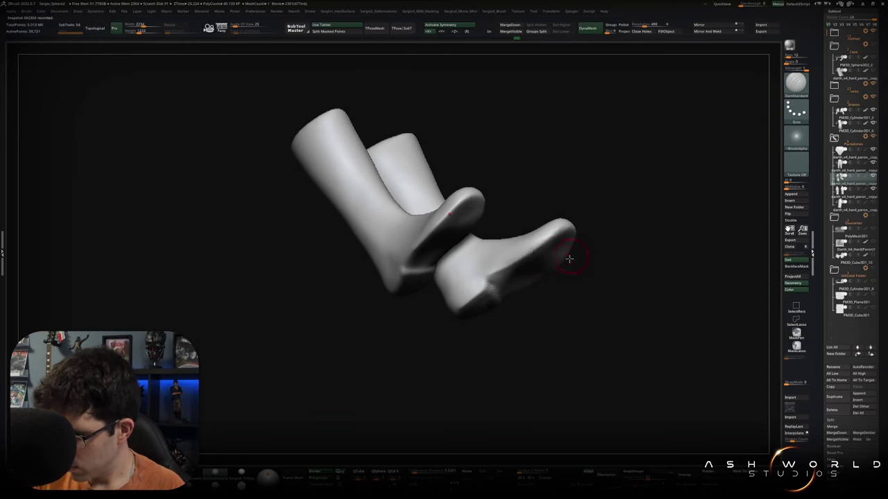
{"action": "right_click_drag", "start_coordinate": [570, 254], "coordinate": [567, 250]}
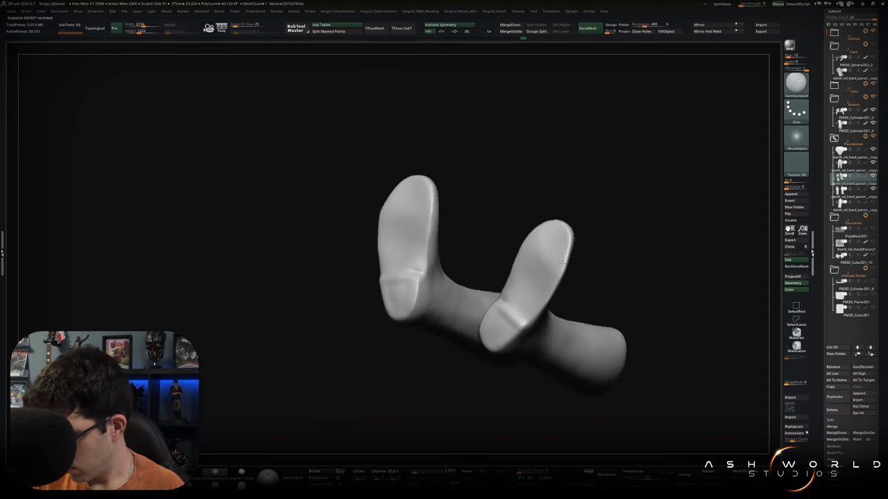
{"action": "mouse_move", "coordinate": [534, 323]}
{"action": "right_mouse_down"}
{"action": "mouse_move", "coordinate": [532, 271]}
{"action": "mouse_move", "coordinate": [550, 281]}
{"action": "right_mouse_up"}
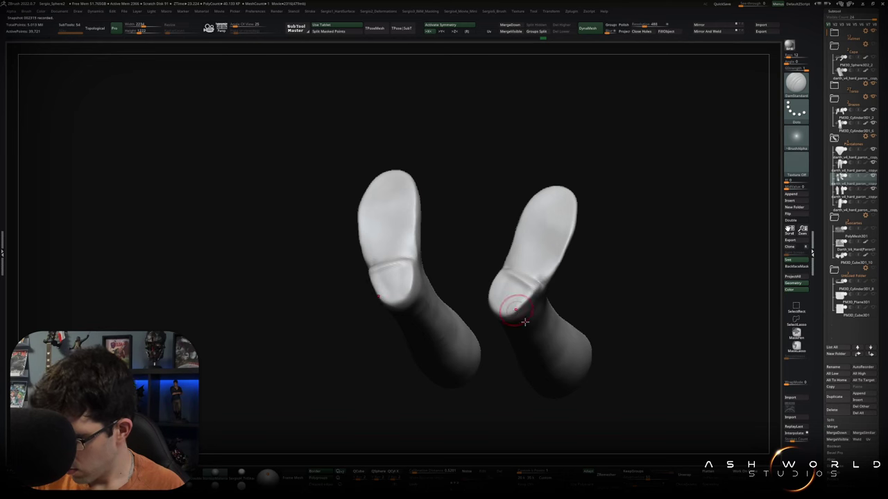
{"action": "right_click_drag", "start_coordinate": [531, 289], "coordinate": [495, 274]}
{"action": "mouse_move", "coordinate": [520, 307]}
{"action": "right_mouse_down"}
{"action": "mouse_move", "coordinate": [531, 301]}
{"action": "mouse_move", "coordinate": [516, 298]}
{"action": "right_mouse_up"}
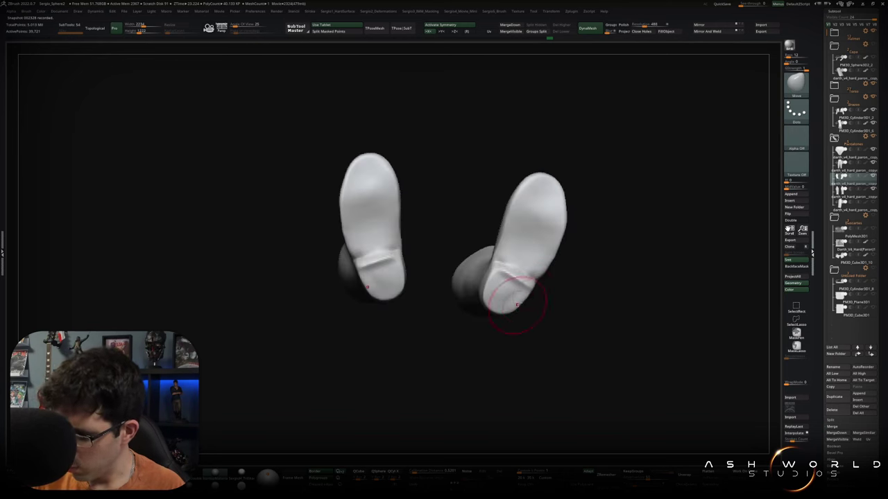
{"action": "right_click_drag", "start_coordinate": [555, 268], "coordinate": [543, 263]}
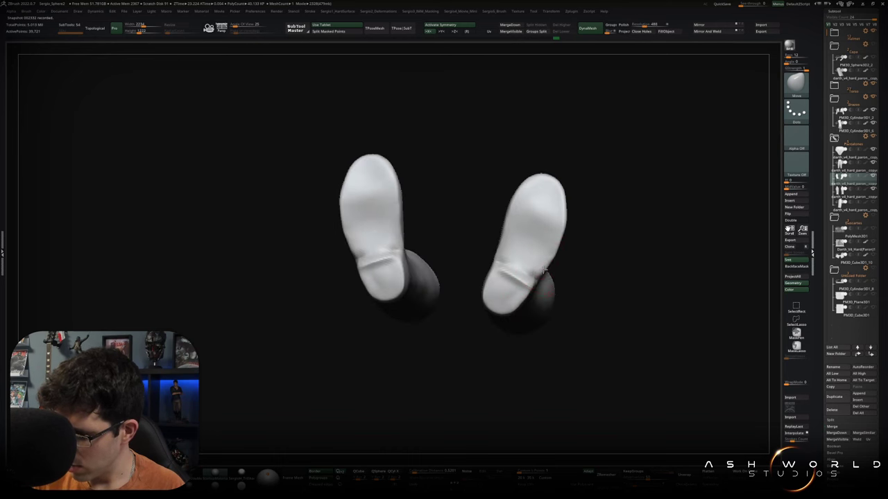
{"action": "mouse_move", "coordinate": [541, 267]}
{"action": "right_mouse_down"}
{"action": "mouse_move", "coordinate": [560, 283]}
{"action": "mouse_move", "coordinate": [599, 282]}
{"action": "mouse_move", "coordinate": [527, 284]}
{"action": "right_mouse_up"}
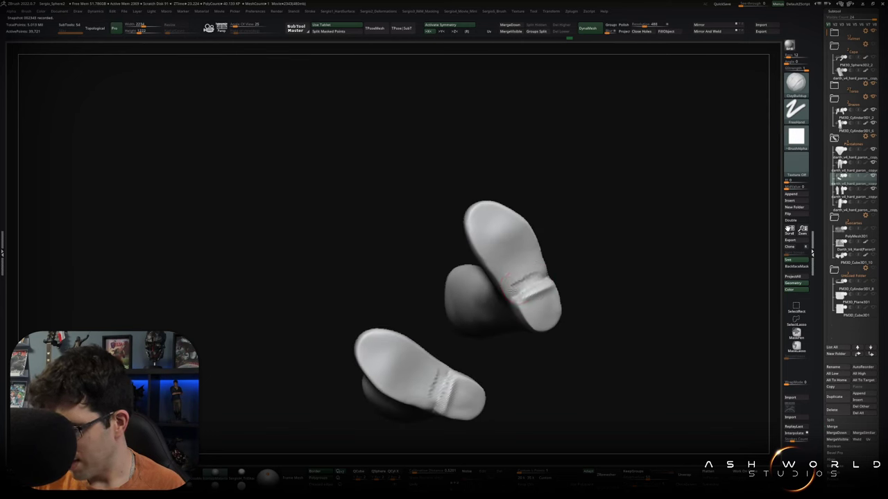
- Trim both boot heels flatter with only the soles shown, then unhide the shafts
{"action": "key", "text": "shift"}
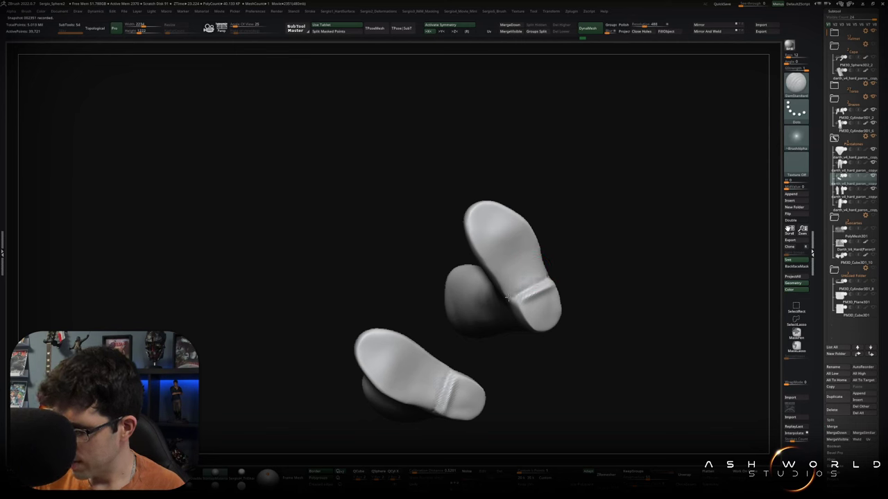
{"action": "key", "text": "ctrl+z"}
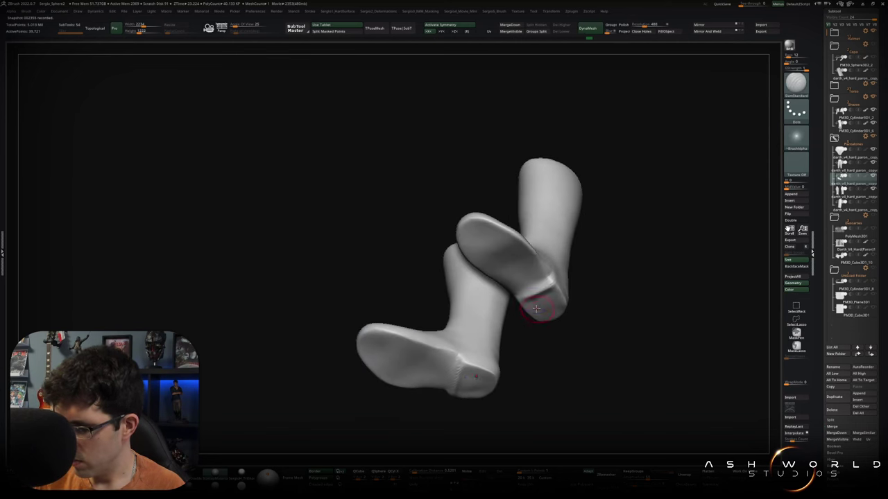
{"action": "key", "text": "ctrl+z"}
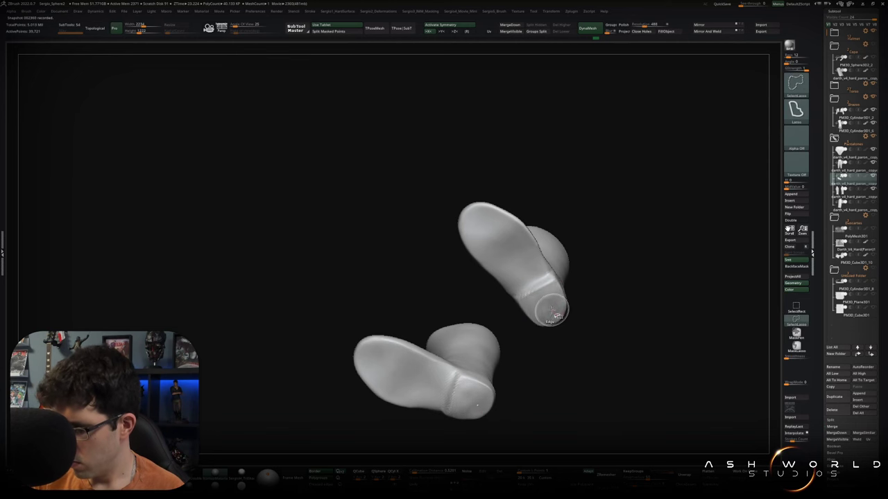
{"action": "key", "text": "ctrl+z"}
{"action": "left_click_drag", "start_coordinate": [546, 311], "coordinate": [551, 309]}
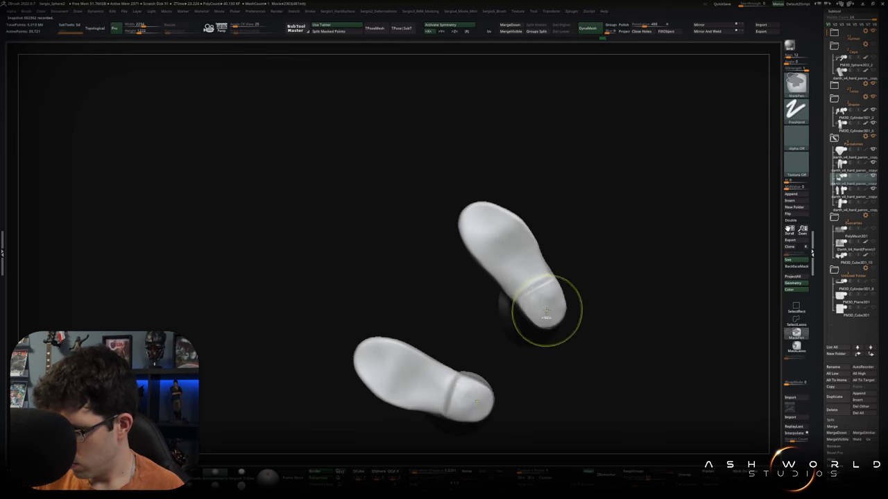
{"action": "key", "text": "ctrl+shift+z"}
- Reshape both boot toes symmetrically with the Move brush
{"action": "mouse_move", "coordinate": [535, 287]}
{"action": "right_mouse_down"}
{"action": "mouse_move", "coordinate": [517, 256]}
{"action": "mouse_move", "coordinate": [549, 250]}
{"action": "right_mouse_up"}
{"action": "key", "text": "b"}
{"action": "key", "text": "m"}
{"action": "key", "text": "v"}
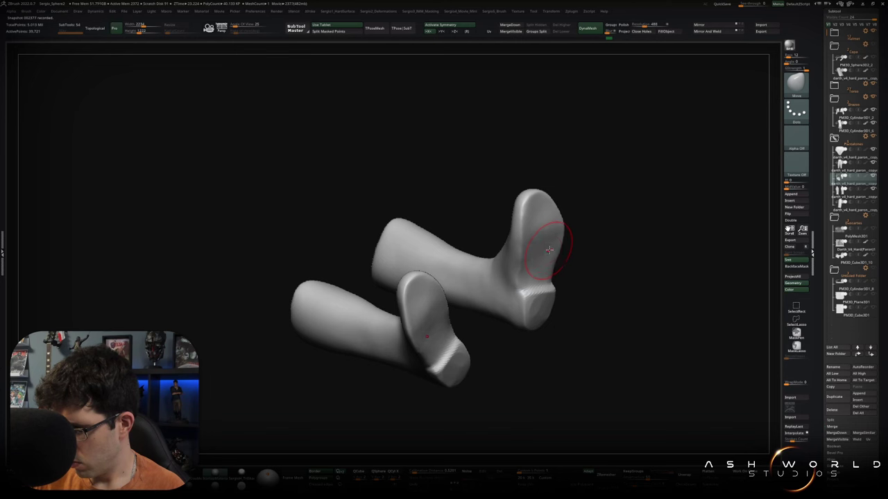
{"action": "right_click_drag", "start_coordinate": [546, 249], "coordinate": [569, 208]}
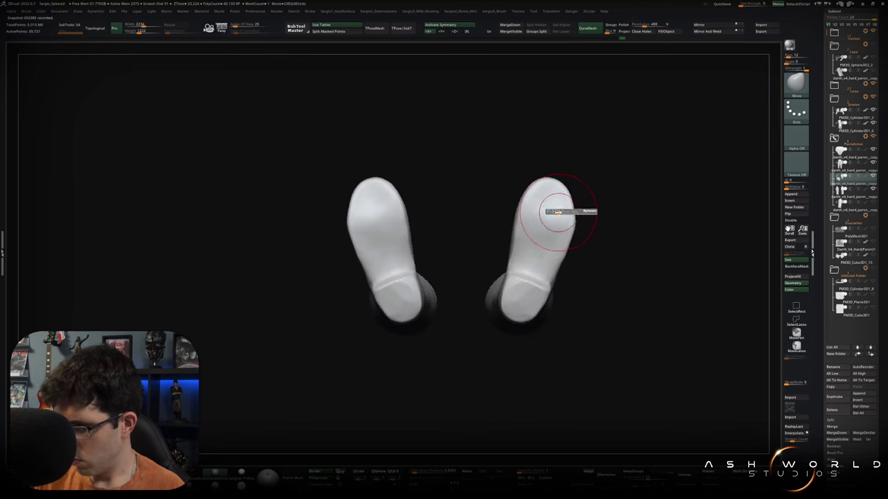
{"action": "left_click_drag", "start_coordinate": [563, 189], "coordinate": [569, 192]}
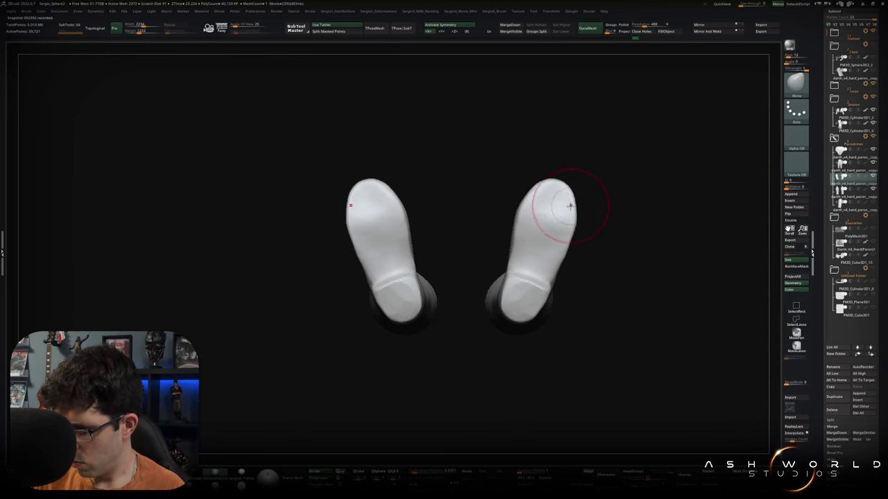
{"action": "mouse_move", "coordinate": [548, 274]}
{"action": "right_mouse_down"}
{"action": "mouse_move", "coordinate": [588, 285]}
{"action": "mouse_move", "coordinate": [539, 236]}
{"action": "right_mouse_up"}
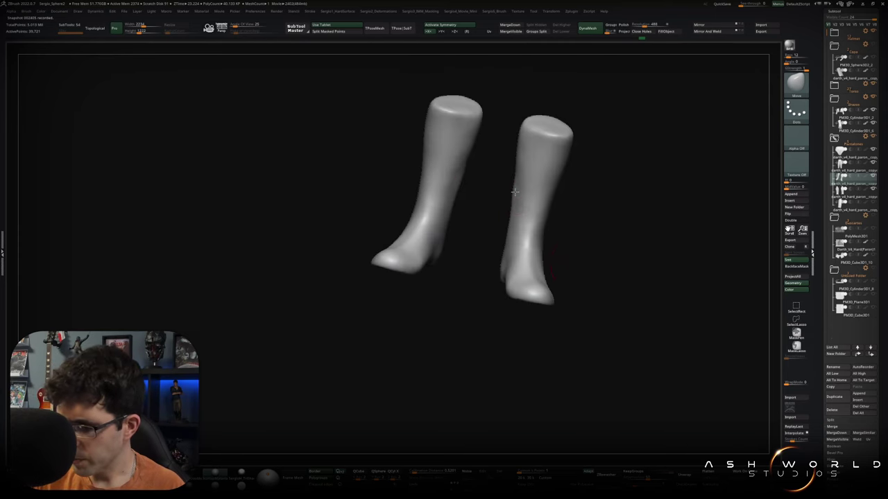
{"action": "mouse_move", "coordinate": [521, 208]}
{"action": "right_mouse_down"}
{"action": "mouse_move", "coordinate": [577, 246]}
{"action": "mouse_move", "coordinate": [558, 272]}
{"action": "mouse_move", "coordinate": [540, 228]}
{"action": "mouse_move", "coordinate": [603, 266]}
{"action": "mouse_move", "coordinate": [549, 284]}
{"action": "mouse_move", "coordinate": [543, 229]}
{"action": "mouse_move", "coordinate": [558, 216]}
{"action": "right_mouse_up"}
- Solo the boots to check them upright, then bring the body and legs back
{"action": "key", "text": "ctrl+shift+s"}
{"action": "left_click", "coordinate": [549, 283], "text": "ctrl+shift"}
{"action": "mouse_move", "coordinate": [497, 216]}
{"action": "right_mouse_down"}
{"action": "mouse_move", "coordinate": [514, 219]}
{"action": "mouse_move", "coordinate": [511, 208]}
{"action": "right_mouse_up"}
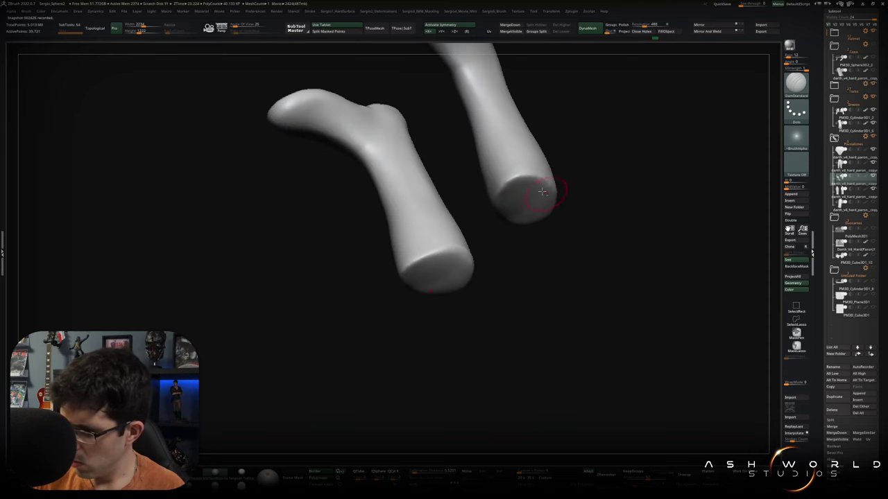
{"action": "mouse_move", "coordinate": [534, 176]}
{"action": "right_mouse_down"}
{"action": "mouse_move", "coordinate": [525, 149]}
{"action": "mouse_move", "coordinate": [534, 185]}
{"action": "right_mouse_up"}
{"action": "key", "text": "b"}
{"action": "key", "text": "m"}
{"action": "key", "text": "v"}
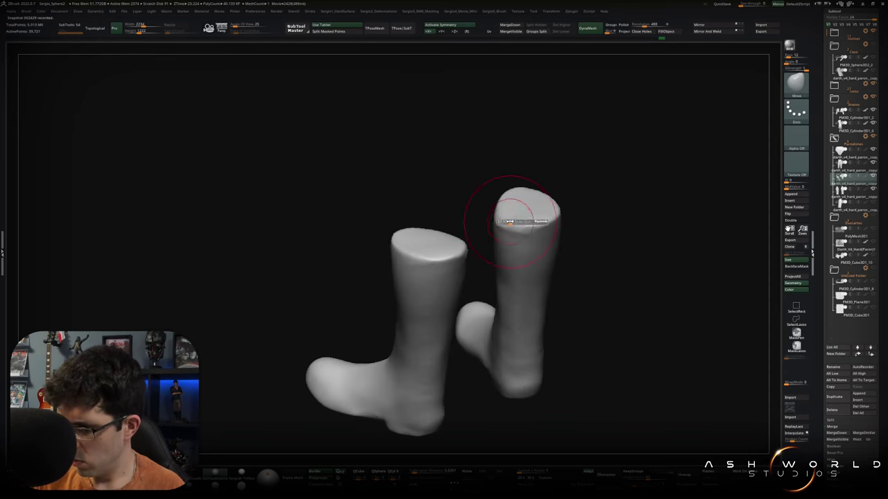
{"action": "left_click", "coordinate": [493, 186], "text": "ctrl+shift"}
- Pull both boot tops upward to make the boots taller
{"action": "right_click_drag", "start_coordinate": [514, 221], "coordinate": [546, 222], "text": "shift"}
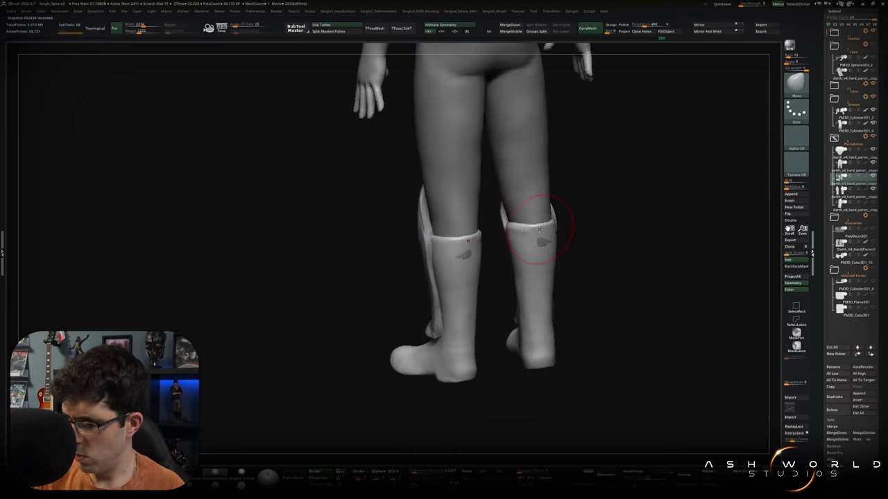
{"action": "left_click_drag", "start_coordinate": [555, 220], "coordinate": [555, 201]}
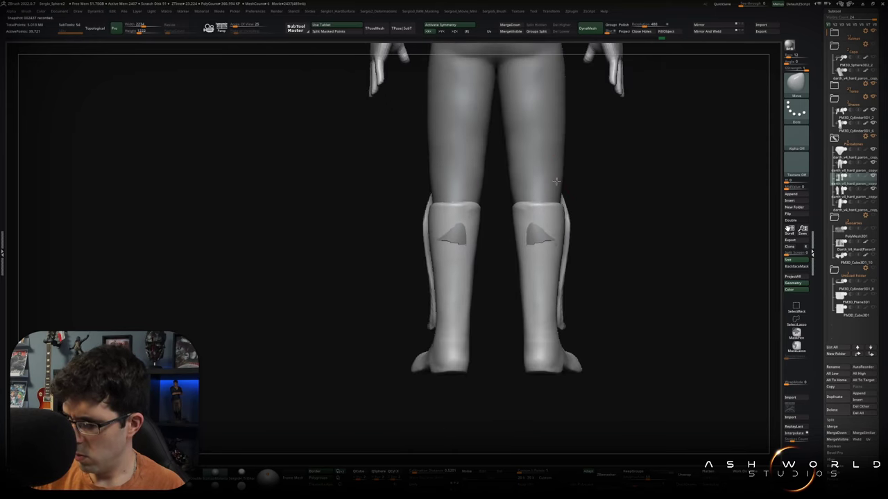
{"action": "right_click_drag", "start_coordinate": [591, 226], "coordinate": [556, 208], "text": "shift"}
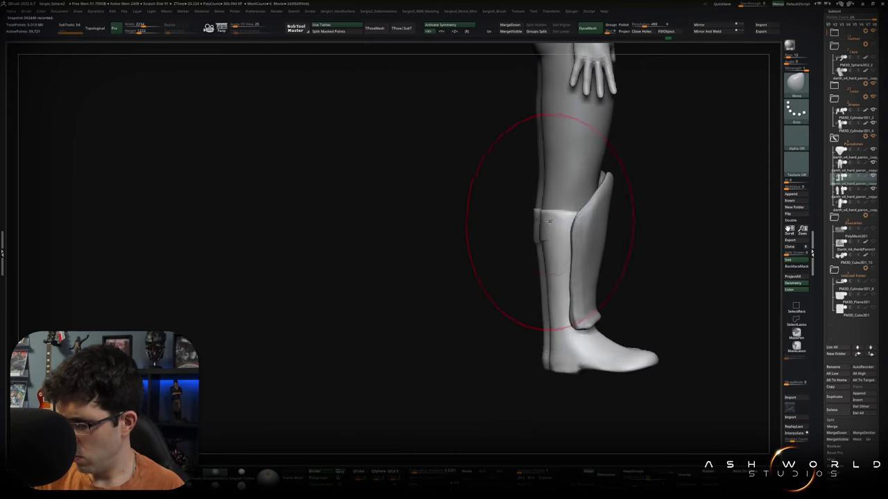
{"action": "left_click", "coordinate": [547, 219], "text": "ctrl+shift"}
{"action": "mouse_move", "coordinate": [574, 212]}
{"action": "right_mouse_down", "text": "shift"}
{"action": "mouse_move", "coordinate": [576, 229]}
{"action": "mouse_move", "coordinate": [548, 246]}
{"action": "right_mouse_up", "text": "shift"}
{"action": "left_click", "coordinate": [577, 230], "text": "ctrl+shift"}
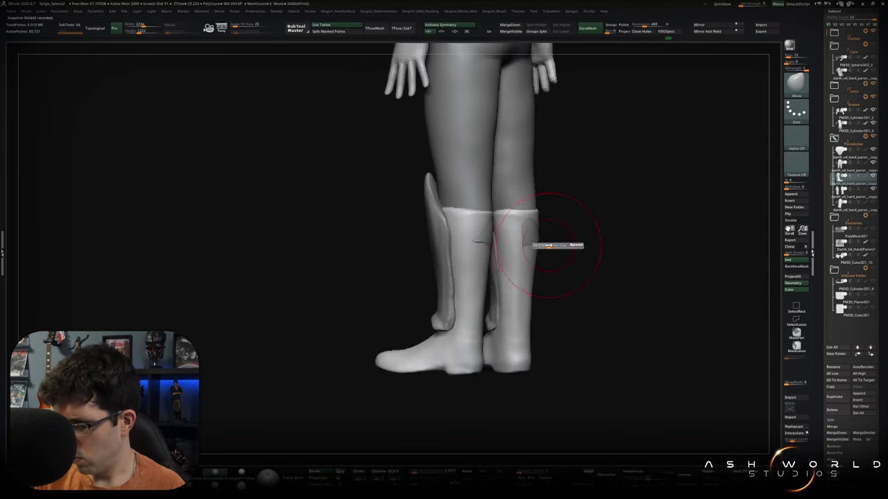
- Smooth away the dents on the right boot
{"action": "left_click_drag", "start_coordinate": [543, 252], "coordinate": [531, 287], "text": "shift"}
{"action": "mouse_move", "coordinate": [532, 287]}
{"action": "right_mouse_down"}
{"action": "mouse_move", "coordinate": [548, 279]}
{"action": "mouse_move", "coordinate": [506, 268]}
{"action": "mouse_move", "coordinate": [542, 272]}
{"action": "mouse_move", "coordinate": [534, 287]}
{"action": "right_mouse_up"}
{"action": "mouse_move", "coordinate": [534, 337]}
{"action": "right_mouse_down"}
{"action": "mouse_move", "coordinate": [551, 300]}
{"action": "mouse_move", "coordinate": [529, 329]}
{"action": "mouse_move", "coordinate": [529, 301]}
{"action": "right_mouse_up"}
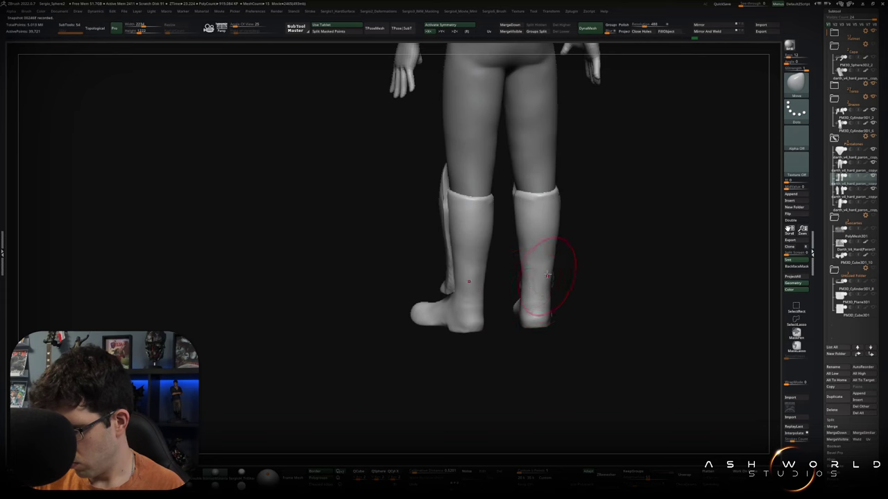
{"action": "mouse_move", "coordinate": [549, 269]}
{"action": "right_mouse_down"}
{"action": "mouse_move", "coordinate": [591, 282]}
{"action": "mouse_move", "coordinate": [581, 291]}
{"action": "mouse_move", "coordinate": [587, 309]}
{"action": "mouse_move", "coordinate": [536, 270]}
{"action": "right_mouse_up"}
- Adjust the right boot with Transpose, then Move-sculpt both lower legs symmetrically
{"action": "key", "text": "w"}
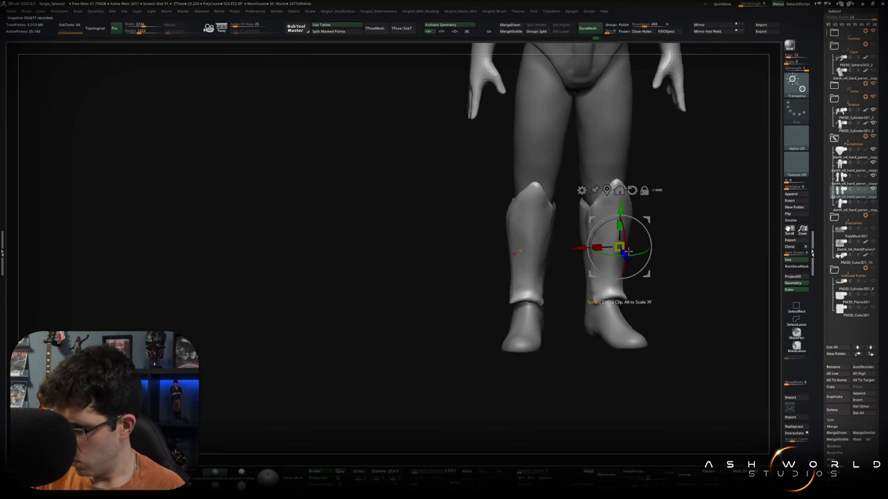
{"action": "right_click_drag", "start_coordinate": [520, 249], "coordinate": [520, 267]}
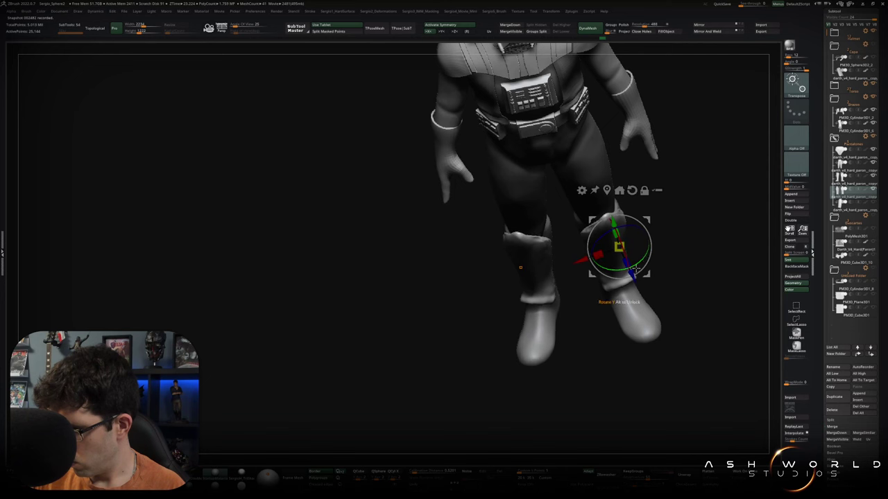
{"action": "right_click_drag", "start_coordinate": [637, 266], "coordinate": [638, 257]}
{"action": "key", "text": "q"}
{"action": "key", "text": "w"}
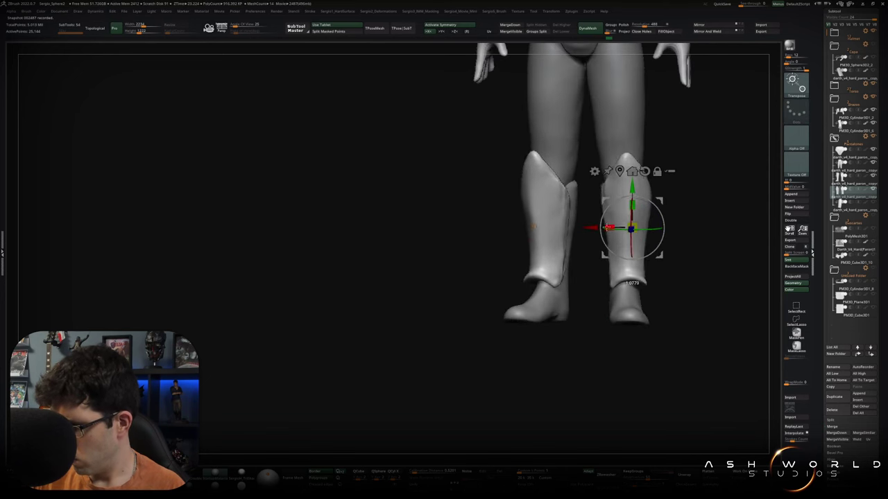
{"action": "key", "text": "q"}
{"action": "mouse_move", "coordinate": [593, 230]}
{"action": "right_mouse_down", "text": "alt"}
{"action": "mouse_move", "coordinate": [630, 242]}
{"action": "mouse_move", "coordinate": [589, 304]}
{"action": "right_mouse_up", "text": "alt"}
{"action": "left_click_drag", "start_coordinate": [561, 323], "coordinate": [553, 283]}
{"action": "right_click_drag", "start_coordinate": [553, 285], "coordinate": [602, 305]}
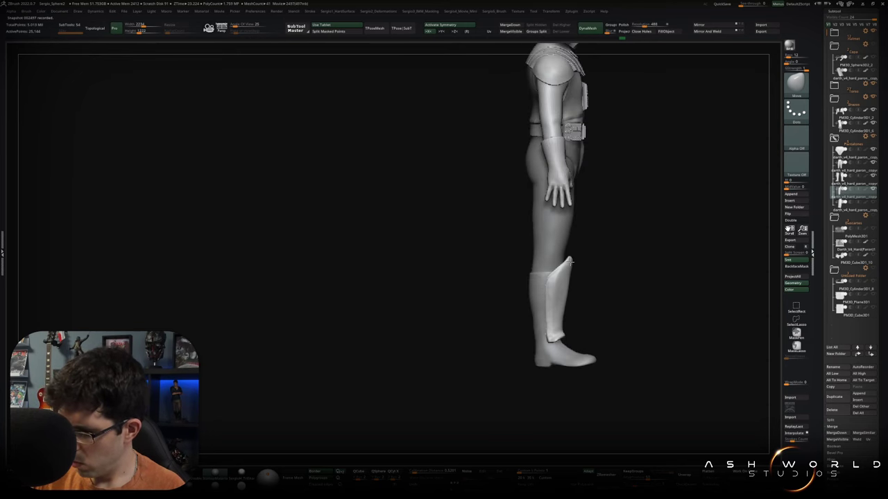
- Smooth the flared boot tops and ankle seams, checking each boot from front, side and back
{"action": "right_click_drag", "start_coordinate": [561, 267], "coordinate": [539, 282], "text": "shift"}
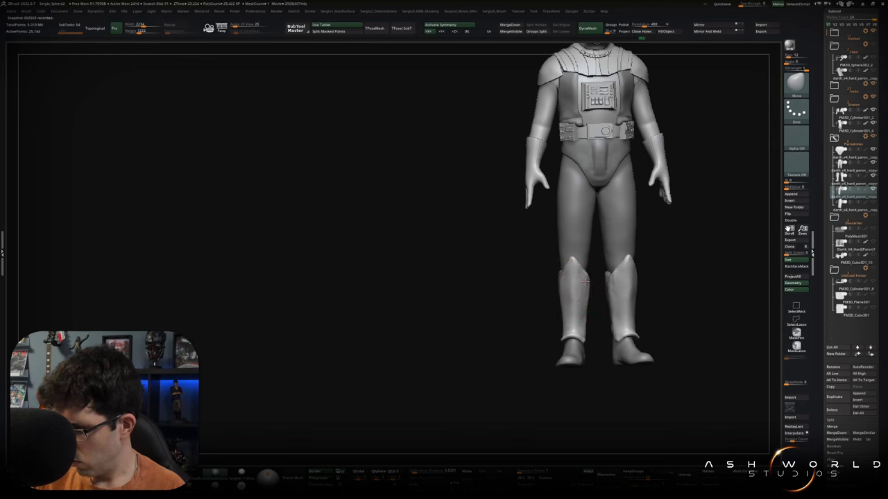
{"action": "mouse_move", "coordinate": [592, 286]}
{"action": "right_mouse_down"}
{"action": "mouse_move", "coordinate": [587, 332]}
{"action": "mouse_move", "coordinate": [573, 338]}
{"action": "mouse_move", "coordinate": [591, 353]}
{"action": "mouse_move", "coordinate": [559, 334]}
{"action": "right_mouse_up"}
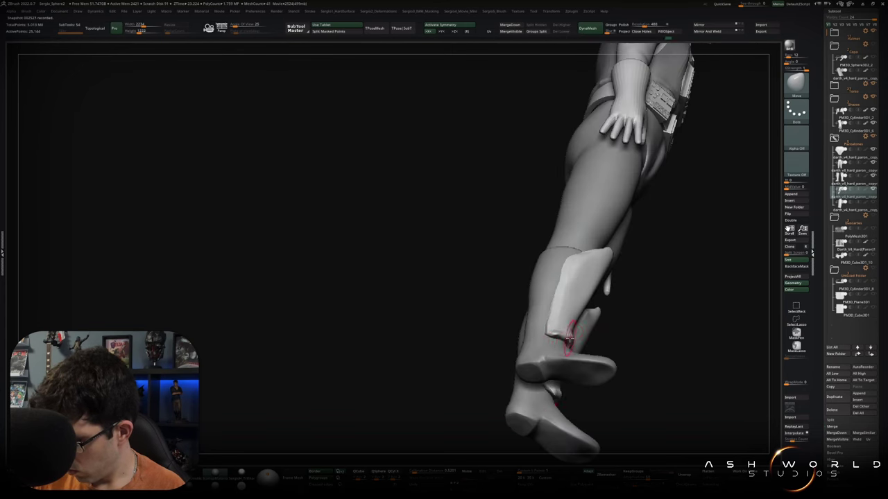
{"action": "right_click_drag", "start_coordinate": [568, 335], "coordinate": [554, 307]}
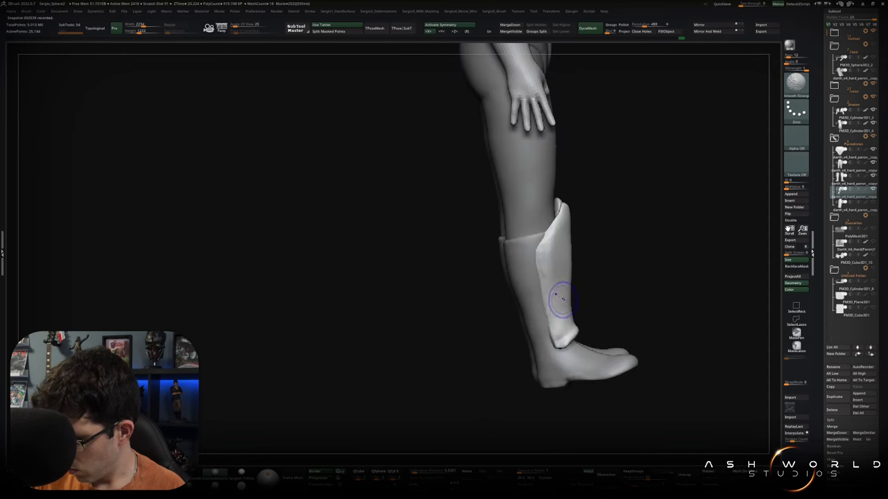
{"action": "right_click_drag", "start_coordinate": [546, 270], "coordinate": [550, 328]}
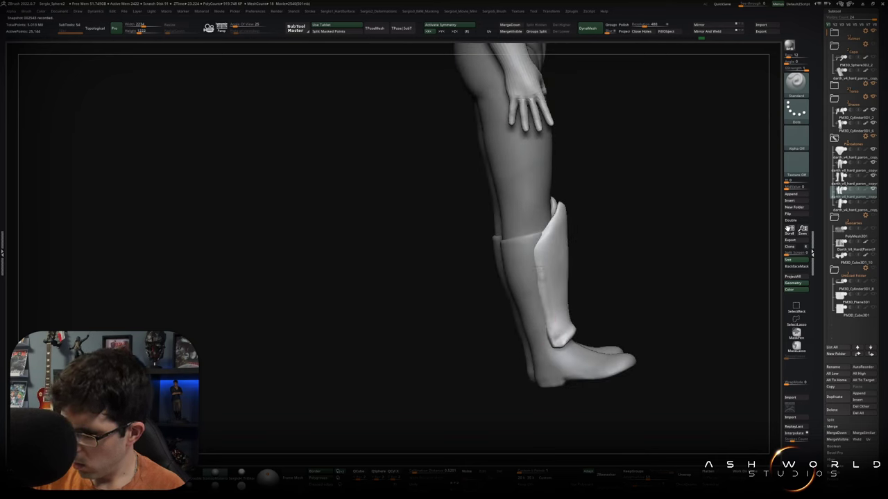
{"action": "mouse_move", "coordinate": [550, 250]}
{"action": "right_mouse_down"}
{"action": "mouse_move", "coordinate": [535, 263]}
{"action": "mouse_move", "coordinate": [605, 219]}
{"action": "mouse_move", "coordinate": [611, 240]}
{"action": "right_mouse_up"}
{"action": "key", "text": "shift"}
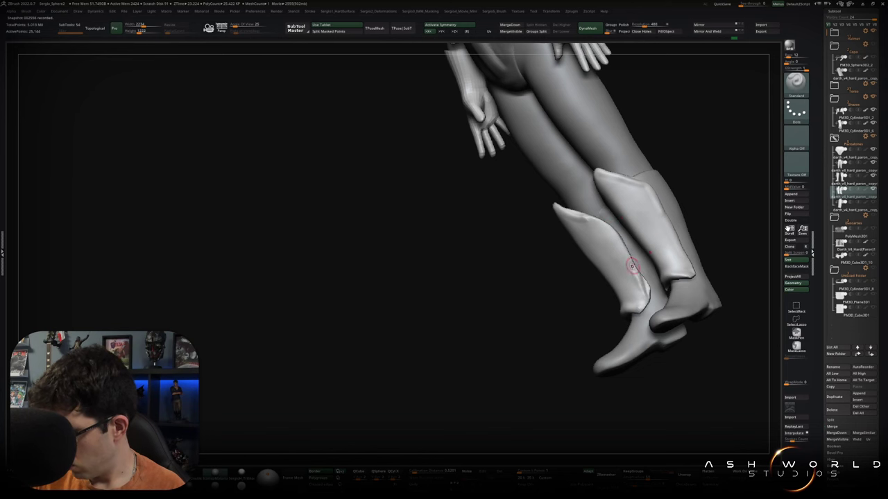
{"action": "right_click_drag", "start_coordinate": [648, 298], "coordinate": [669, 273]}
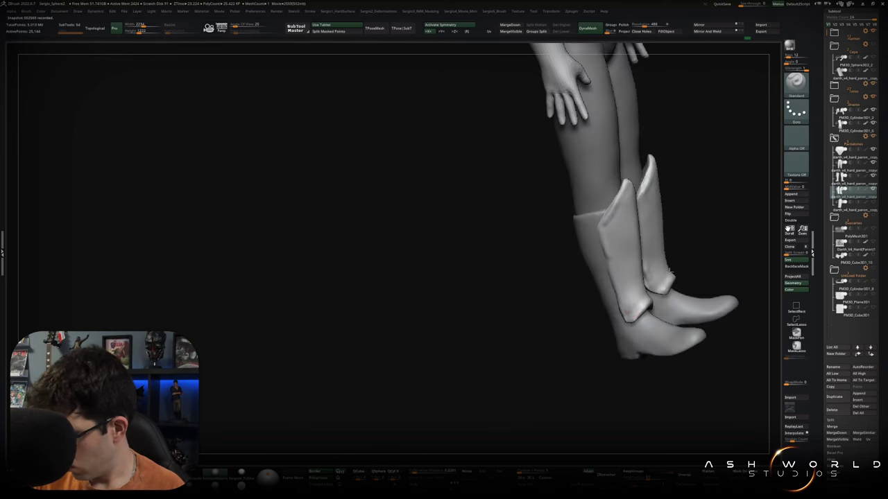
{"action": "right_click_drag", "start_coordinate": [627, 313], "coordinate": [631, 317]}
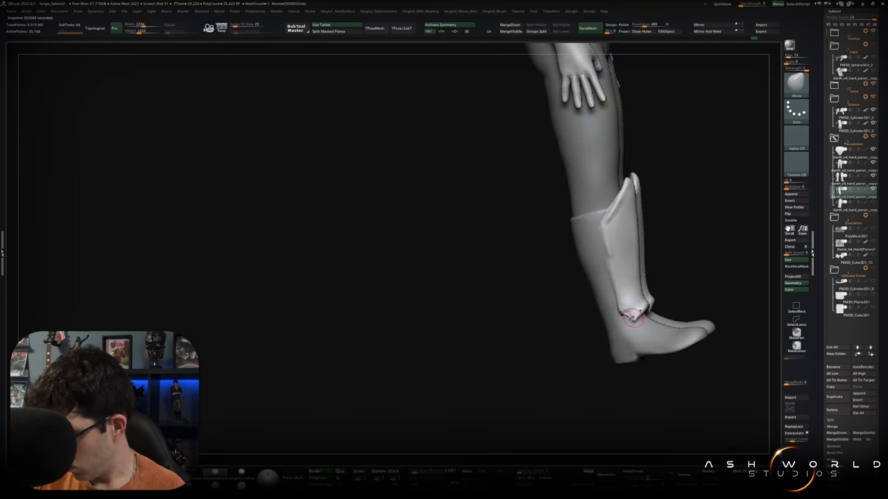
{"action": "key", "text": "shift"}
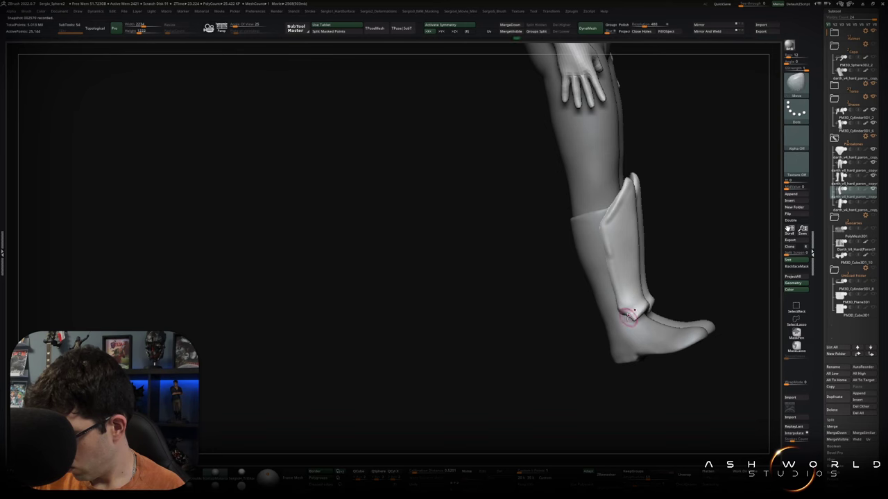
{"action": "mouse_move", "coordinate": [628, 313]}
{"action": "right_mouse_down"}
{"action": "mouse_move", "coordinate": [630, 303]}
{"action": "mouse_move", "coordinate": [615, 308]}
{"action": "mouse_move", "coordinate": [635, 299]}
{"action": "mouse_move", "coordinate": [607, 275]}
{"action": "mouse_move", "coordinate": [634, 247]}
{"action": "mouse_move", "coordinate": [619, 292]}
{"action": "mouse_move", "coordinate": [620, 226]}
{"action": "mouse_move", "coordinate": [606, 291]}
{"action": "mouse_move", "coordinate": [587, 314]}
{"action": "right_mouse_up"}
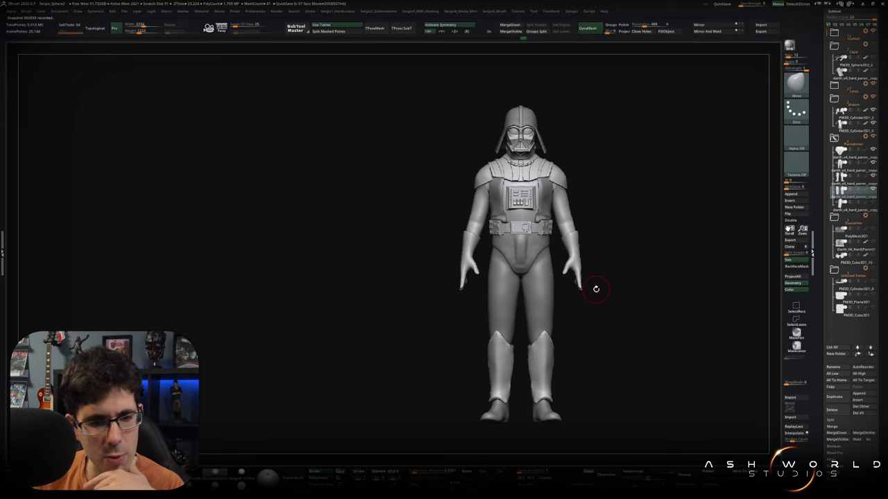
- Show the round base and hide the backdrop box and plane
{"action": "mouse_move", "coordinate": [610, 261]}
{"action": "left_mouse_down"}
{"action": "mouse_move", "coordinate": [610, 311]}
{"action": "mouse_move", "coordinate": [614, 299]}
{"action": "left_mouse_up"}
{"action": "left_click_drag", "start_coordinate": [603, 335], "coordinate": [561, 311], "text": "alt"}
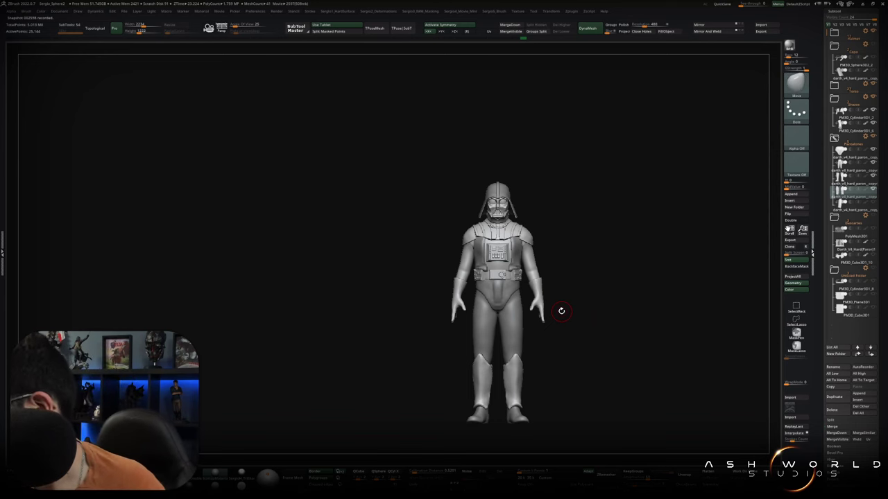
{"action": "left_click_drag", "start_coordinate": [590, 313], "coordinate": [585, 317]}
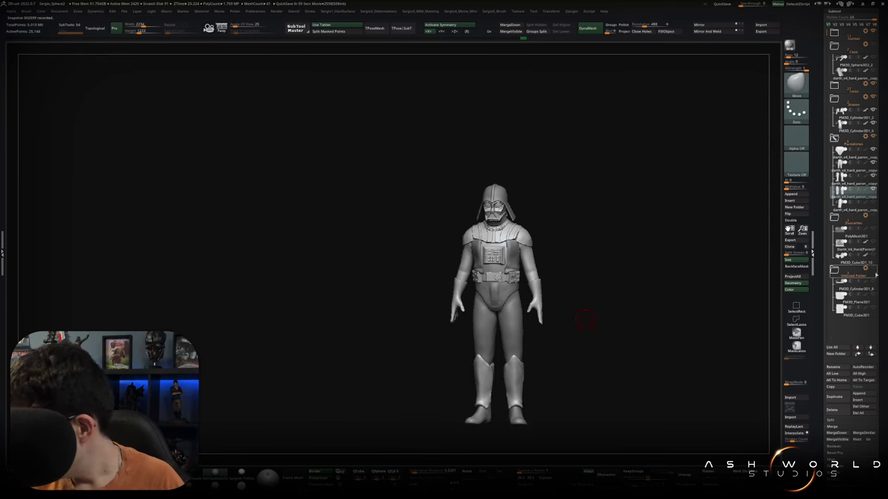
{"action": "left_click", "coordinate": [585, 320], "text": "ctrl+shift"}
{"action": "left_click", "coordinate": [873, 308]}
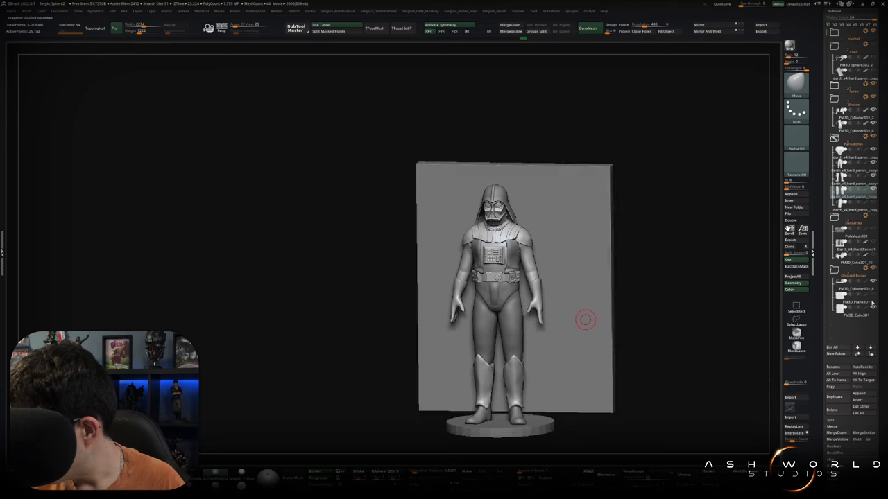
{"action": "left_click", "coordinate": [873, 295]}
- Select the round base and nudge it sideways under Vader's feet with Transpose
{"action": "mouse_move", "coordinate": [647, 313]}
{"action": "left_mouse_down"}
{"action": "mouse_move", "coordinate": [549, 312]}
{"action": "mouse_move", "coordinate": [551, 357]}
{"action": "mouse_move", "coordinate": [579, 308]}
{"action": "left_mouse_up"}
{"action": "key", "text": "w"}
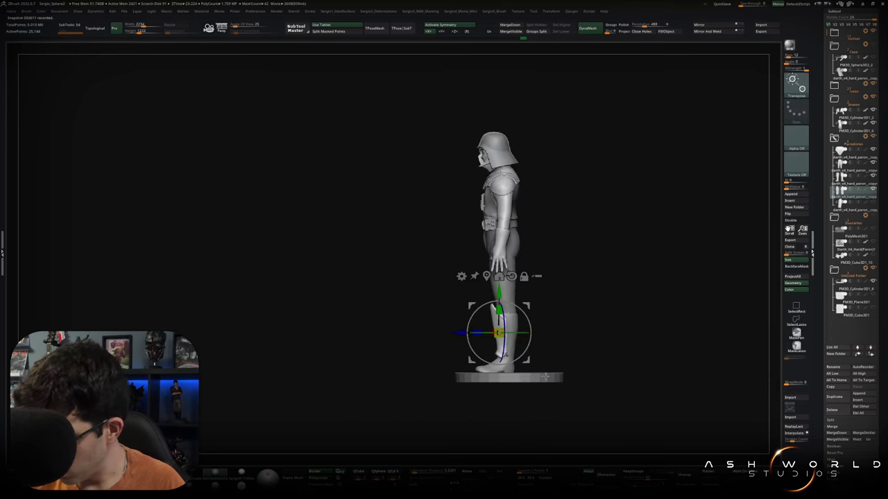
{"action": "left_click", "coordinate": [545, 377], "text": "alt"}
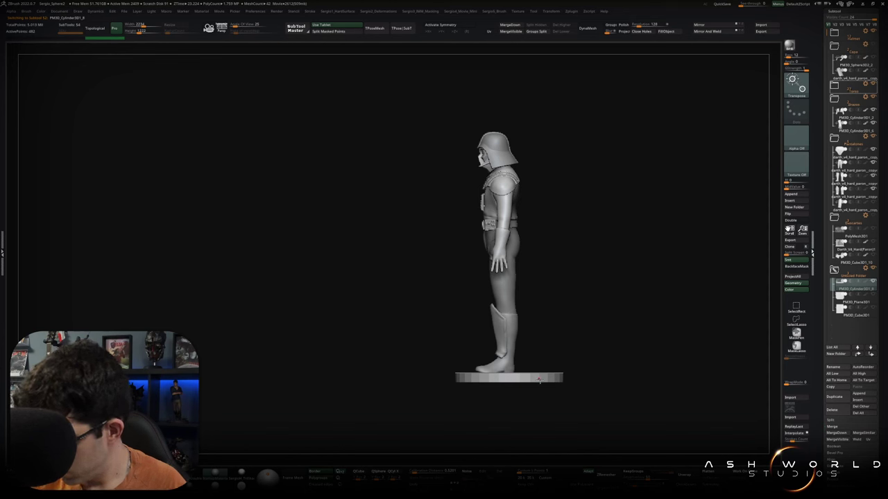
{"action": "left_click_drag", "start_coordinate": [539, 381], "coordinate": [486, 386]}
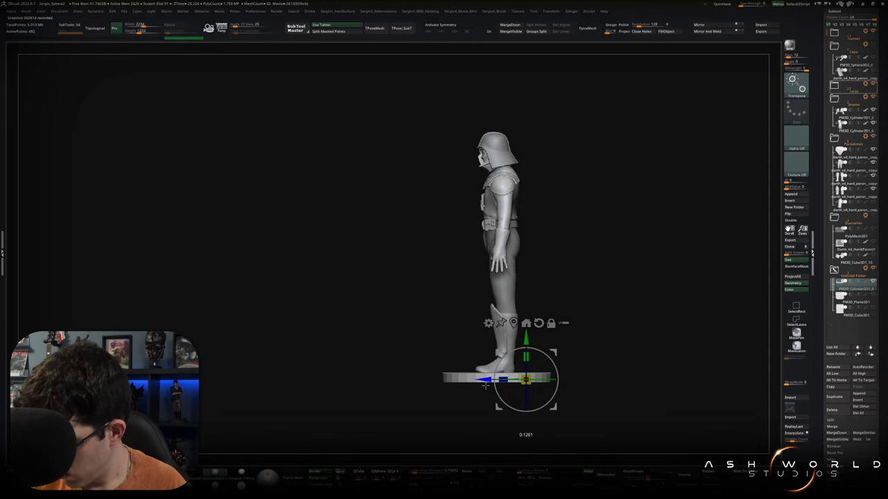
{"action": "key", "text": "q"}
{"action": "mouse_move", "coordinate": [582, 331]}
{"action": "left_mouse_down"}
{"action": "mouse_move", "coordinate": [595, 346]}
{"action": "mouse_move", "coordinate": [588, 357]}
{"action": "left_mouse_up"}
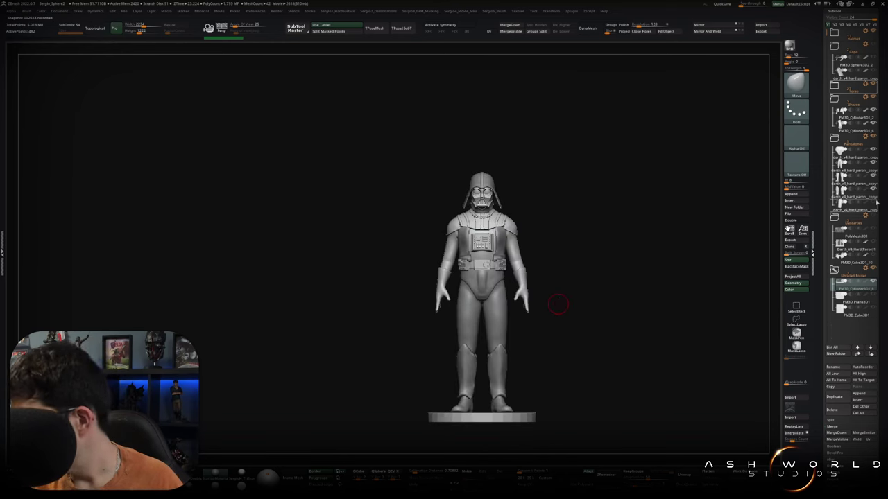
{"action": "mouse_move", "coordinate": [559, 301]}
{"action": "left_mouse_down"}
{"action": "mouse_move", "coordinate": [568, 290]}
{"action": "mouse_move", "coordinate": [515, 333]}
{"action": "mouse_move", "coordinate": [503, 323]}
{"action": "left_mouse_up"}
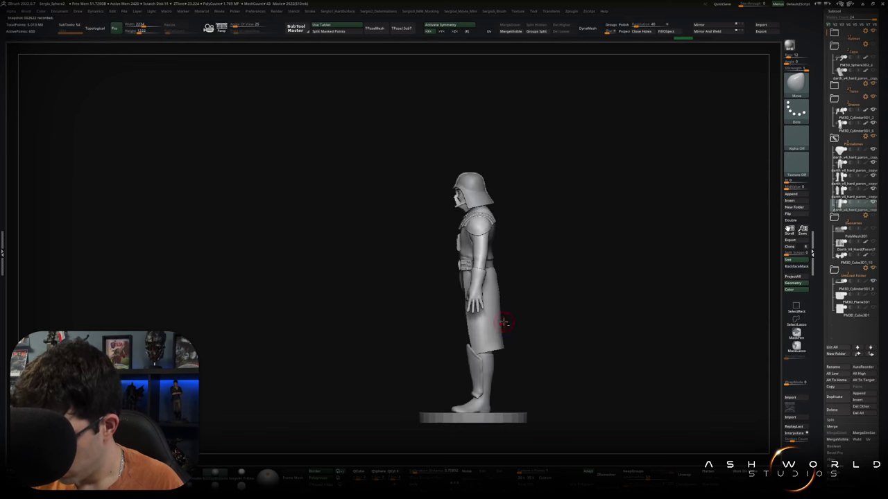
- Check the hip profile with a Transpose line, orbit to a rear three-quarter view, and unhide the cape subtool
{"action": "key", "text": "w"}
{"action": "left_click_drag", "start_coordinate": [506, 264], "coordinate": [524, 272]}
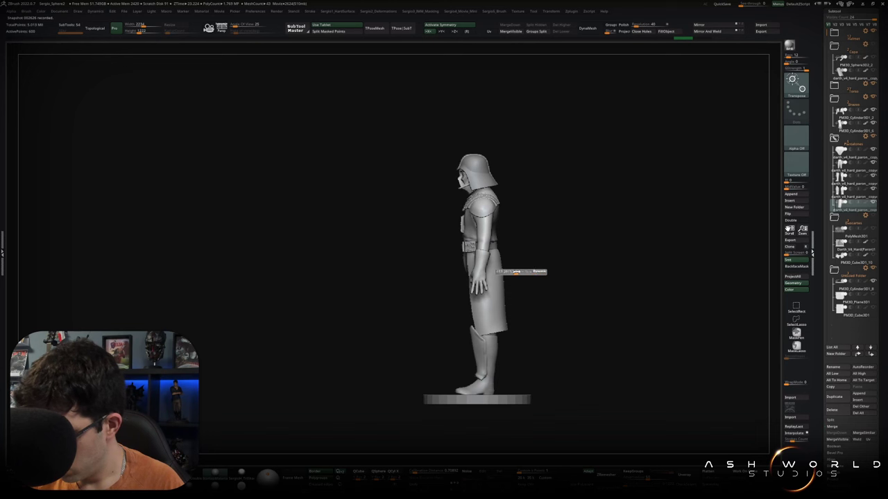
{"action": "key", "text": "q"}
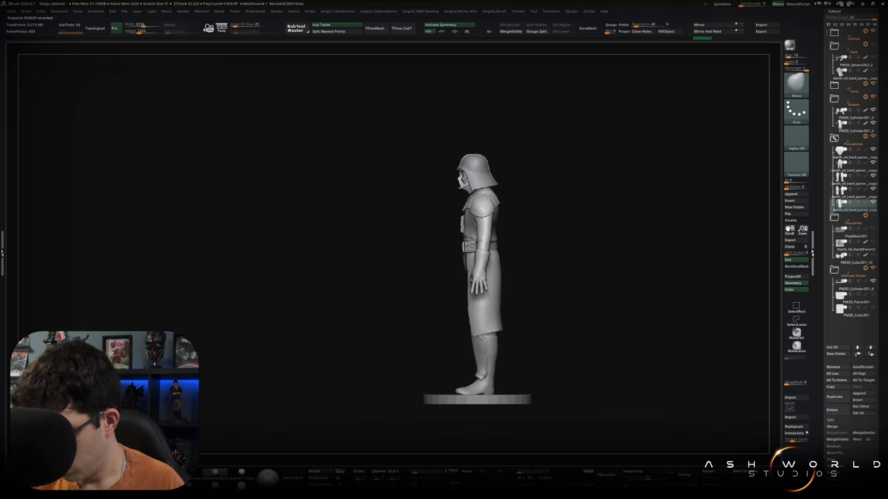
{"action": "left_click_drag", "start_coordinate": [470, 319], "coordinate": [469, 342], "text": "shift"}
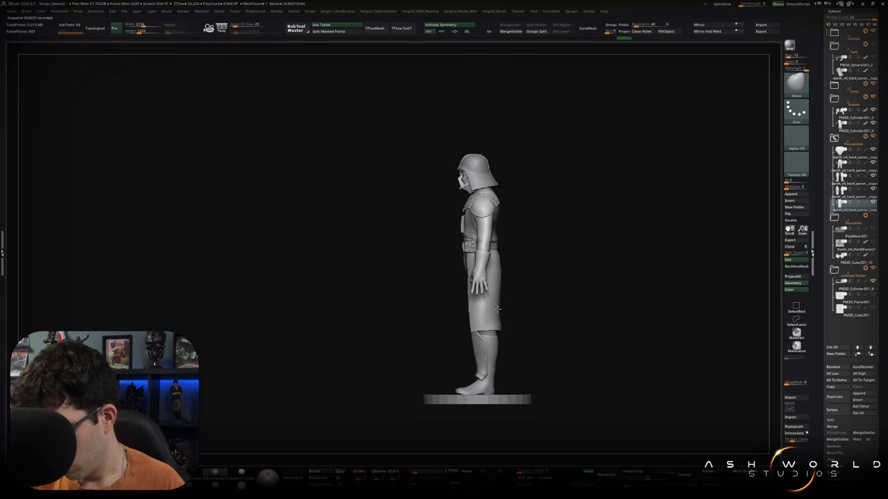
{"action": "mouse_move", "coordinate": [506, 306]}
{"action": "left_mouse_down", "text": "shift"}
{"action": "mouse_move", "coordinate": [541, 308]}
{"action": "mouse_move", "coordinate": [525, 313]}
{"action": "left_mouse_up", "text": "shift"}
{"action": "left_click_drag", "start_coordinate": [565, 245], "coordinate": [533, 293], "text": "alt"}
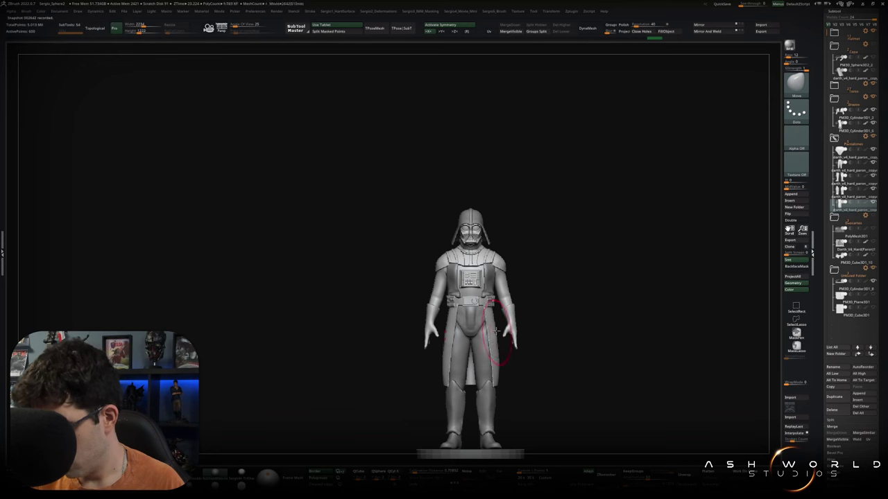
{"action": "mouse_move", "coordinate": [533, 301]}
{"action": "left_mouse_down"}
{"action": "mouse_move", "coordinate": [580, 291]}
{"action": "mouse_move", "coordinate": [535, 279]}
{"action": "mouse_move", "coordinate": [590, 262]}
{"action": "left_mouse_up"}
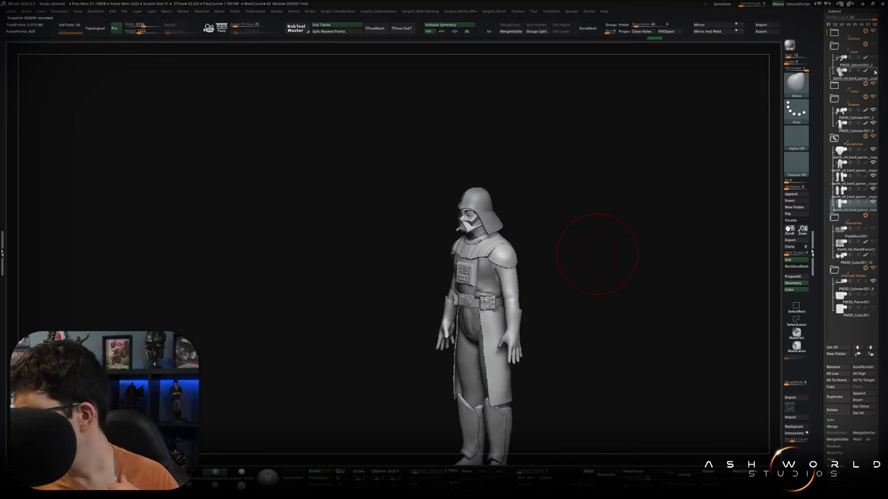
{"action": "left_click", "coordinate": [872, 203]}
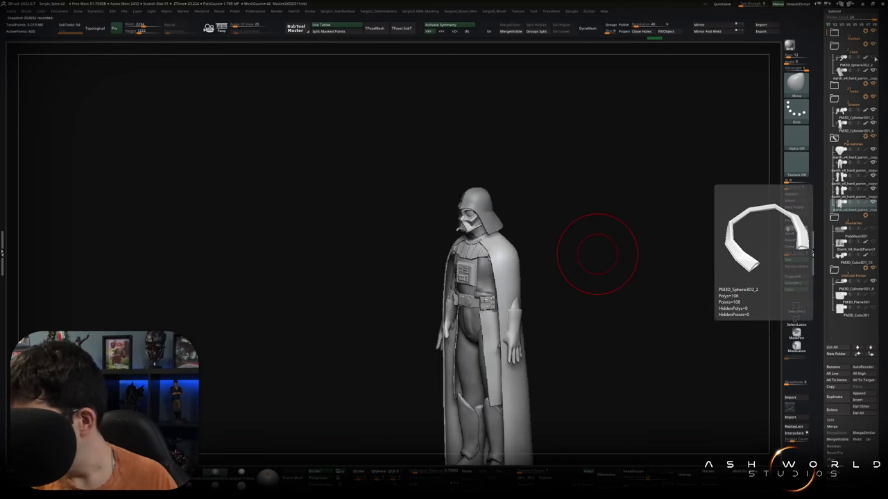
{"action": "left_click_drag", "start_coordinate": [596, 254], "coordinate": [563, 186]}
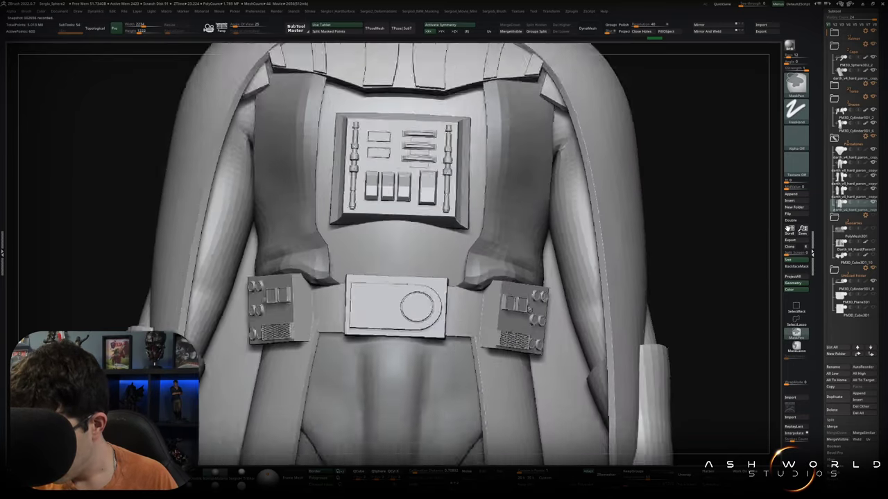
{"action": "mouse_move", "coordinate": [563, 186]}
{"action": "right_mouse_down", "text": "ctrl"}
{"action": "mouse_move", "coordinate": [562, 222]}
{"action": "mouse_move", "coordinate": [567, 105]}
{"action": "right_mouse_up", "text": "ctrl"}
{"action": "mouse_move", "coordinate": [590, 194]}
{"action": "right_mouse_down", "text": "ctrl"}
{"action": "mouse_move", "coordinate": [541, 256]}
{"action": "mouse_move", "coordinate": [563, 281]}
{"action": "mouse_move", "coordinate": [539, 307]}
{"action": "mouse_move", "coordinate": [548, 292]}
{"action": "mouse_move", "coordinate": [460, 340]}
{"action": "mouse_move", "coordinate": [444, 331]}
{"action": "mouse_move", "coordinate": [472, 306]}
{"action": "right_mouse_up", "text": "ctrl"}
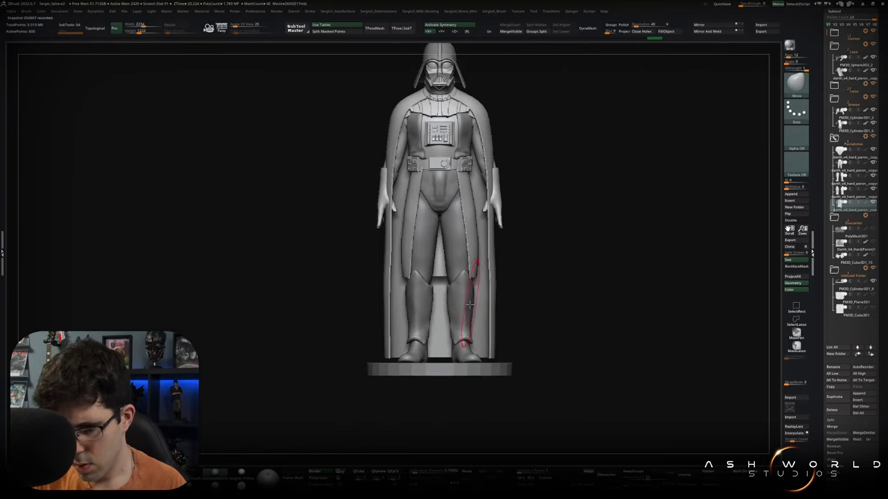
{"action": "left_click", "coordinate": [463, 297], "text": "alt"}
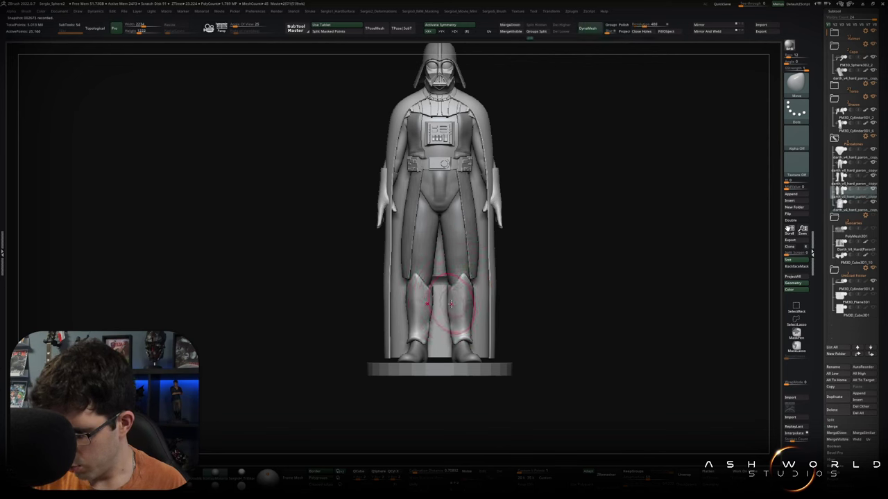
{"action": "right_click_drag", "start_coordinate": [449, 306], "coordinate": [464, 315]}
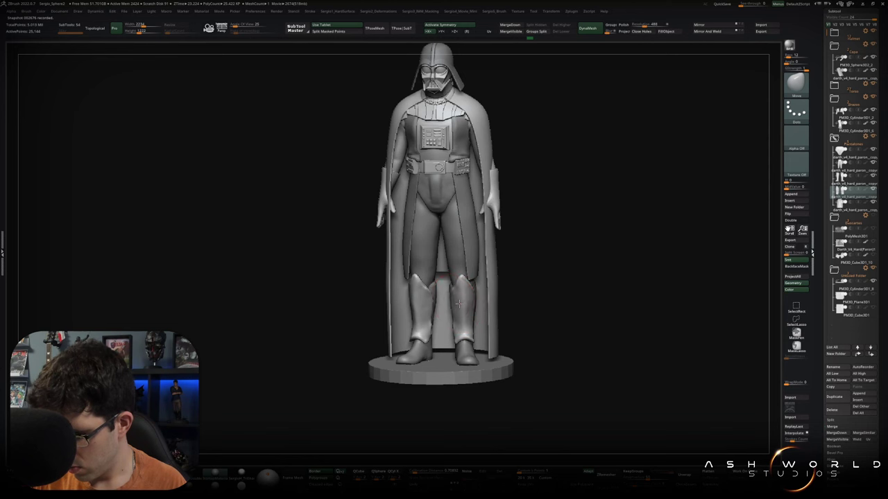
{"action": "mouse_move", "coordinate": [459, 309]}
{"action": "right_mouse_down"}
{"action": "mouse_move", "coordinate": [470, 313]}
{"action": "mouse_move", "coordinate": [500, 298]}
{"action": "mouse_move", "coordinate": [463, 280]}
{"action": "right_mouse_up"}
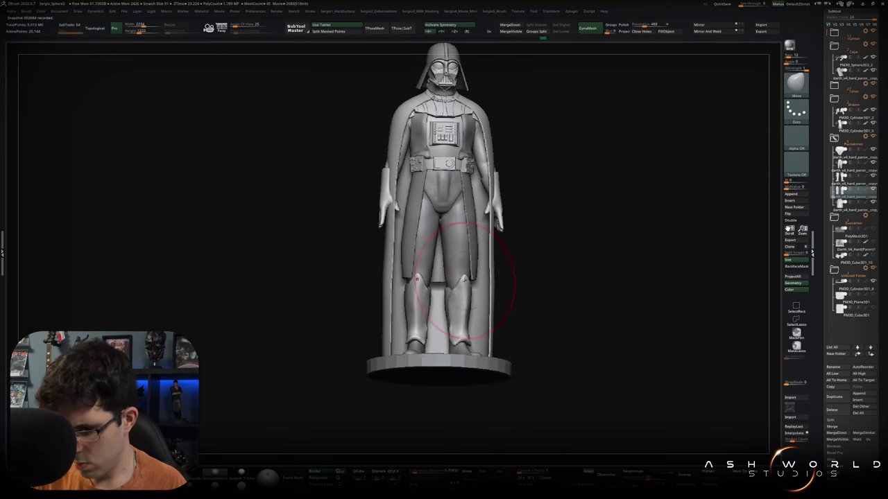
{"action": "mouse_move", "coordinate": [458, 281]}
{"action": "right_mouse_down"}
{"action": "mouse_move", "coordinate": [455, 303]}
{"action": "mouse_move", "coordinate": [451, 272]}
{"action": "right_mouse_up"}
{"action": "key", "text": "b"}
{"action": "key", "text": "c"}
{"action": "key", "text": "b"}
{"action": "key", "text": "Down"}
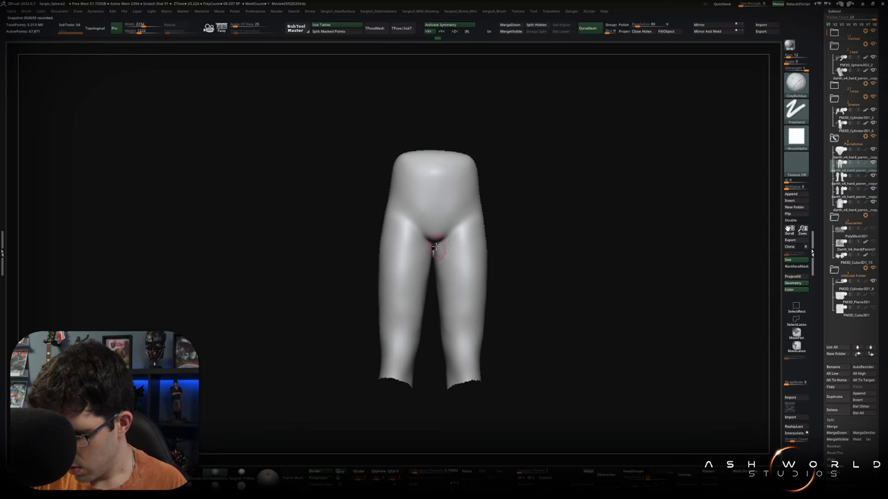
{"action": "left_click_drag", "start_coordinate": [432, 220], "coordinate": [456, 224]}
{"action": "key", "text": "ctrl+shift+s"}
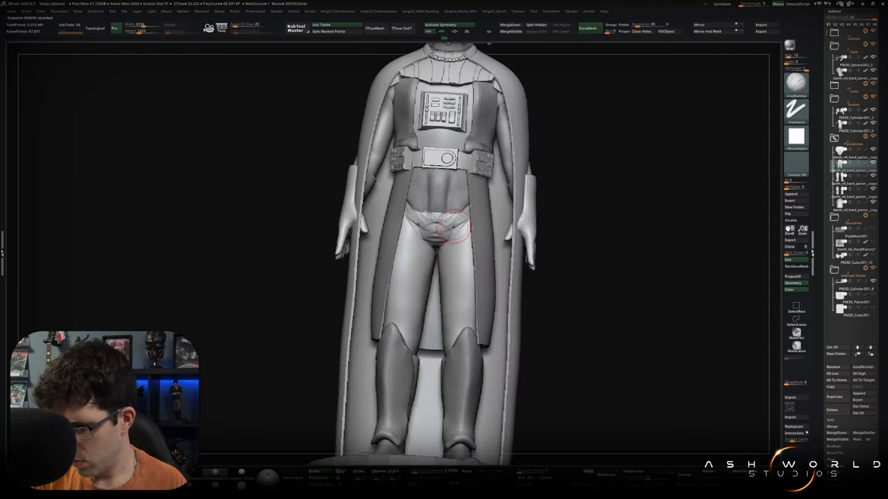
{"action": "key", "text": "shift"}
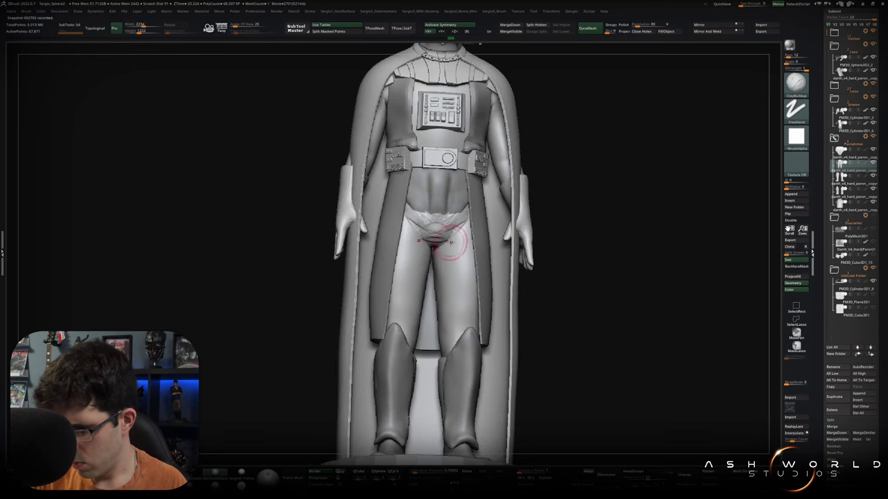
{"action": "key", "text": "shift"}
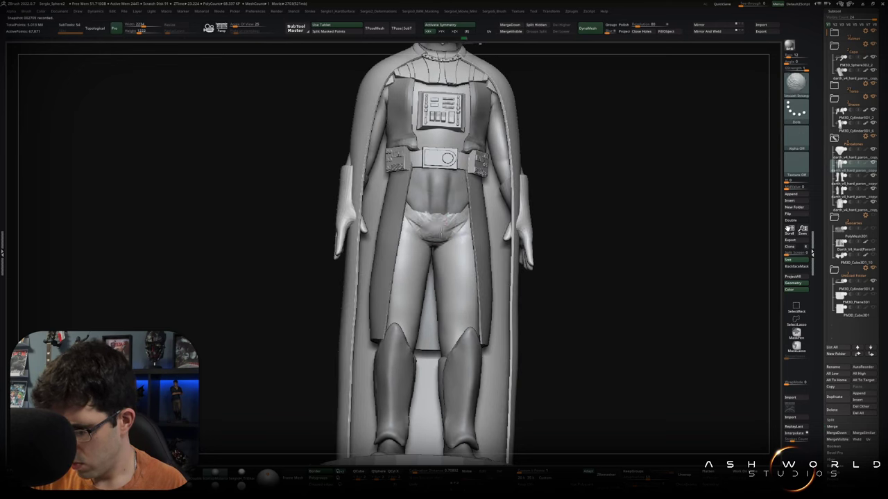
{"action": "right_click_drag", "start_coordinate": [466, 235], "coordinate": [444, 233]}
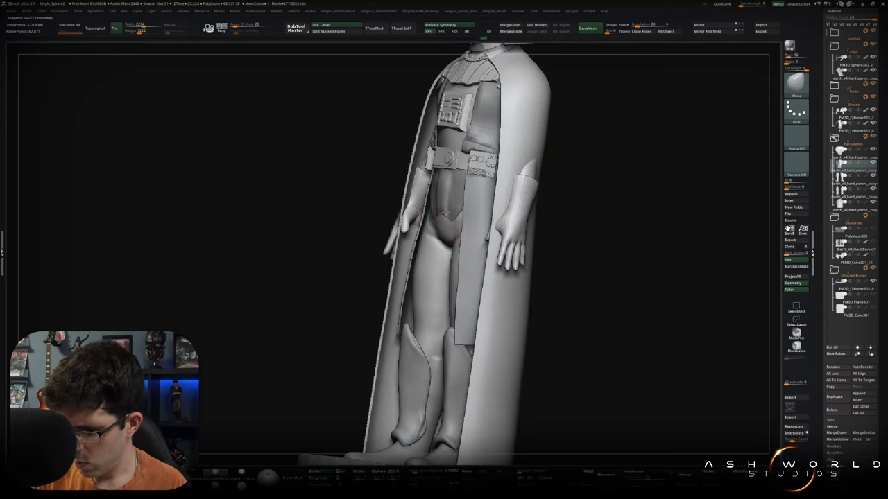
{"action": "left_click", "coordinate": [449, 222], "text": "alt"}
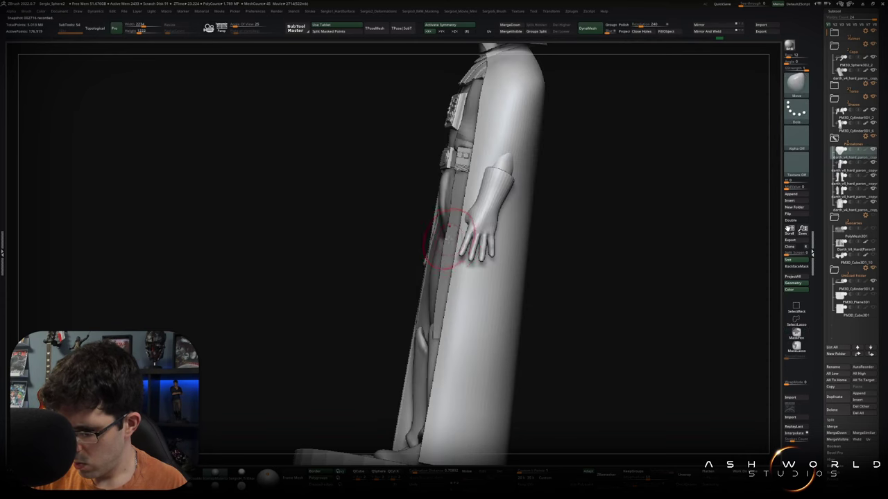
{"action": "left_click", "coordinate": [449, 236], "text": "ctrl+shift"}
{"action": "left_click", "coordinate": [442, 235], "text": "ctrl+shift"}
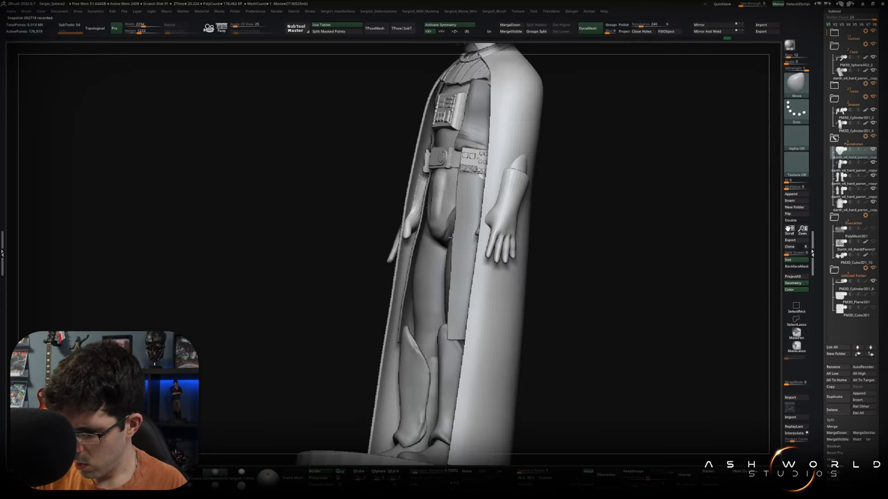
{"action": "right_click_drag", "start_coordinate": [439, 227], "coordinate": [435, 237]}
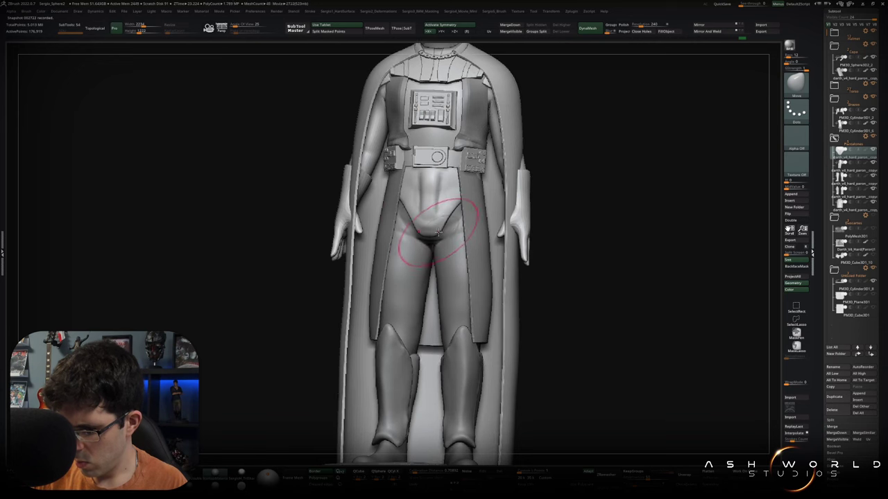
{"action": "left_click", "coordinate": [445, 226], "text": "alt"}
{"action": "key", "text": "f"}
{"action": "mouse_move", "coordinate": [447, 229]}
{"action": "right_mouse_down", "text": "ctrl"}
{"action": "mouse_move", "coordinate": [442, 251]}
{"action": "mouse_move", "coordinate": [423, 258]}
{"action": "right_mouse_up", "text": "ctrl"}
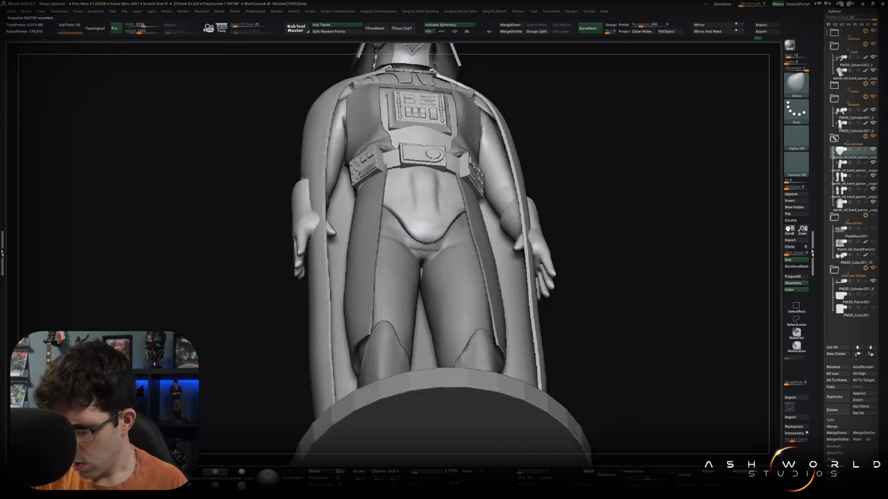
{"action": "left_click", "coordinate": [425, 255], "text": "alt"}
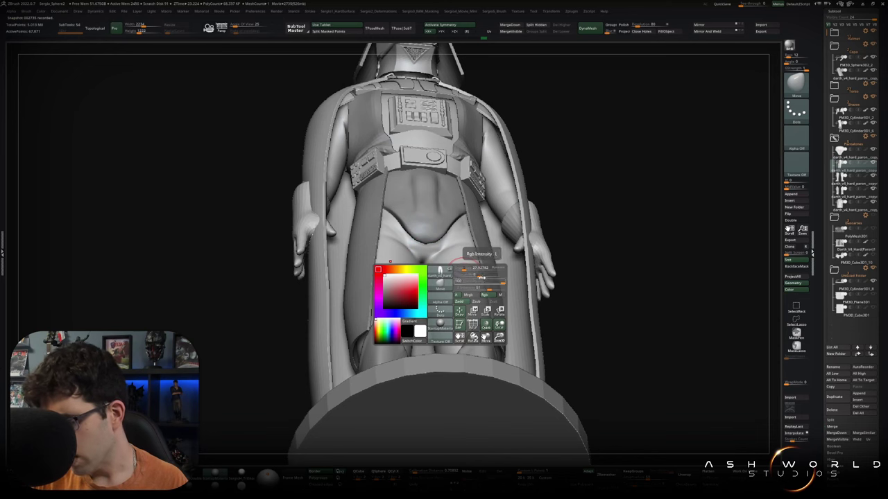
{"action": "left_click", "coordinate": [467, 271], "text": "alt"}
{"action": "key", "text": "space"}
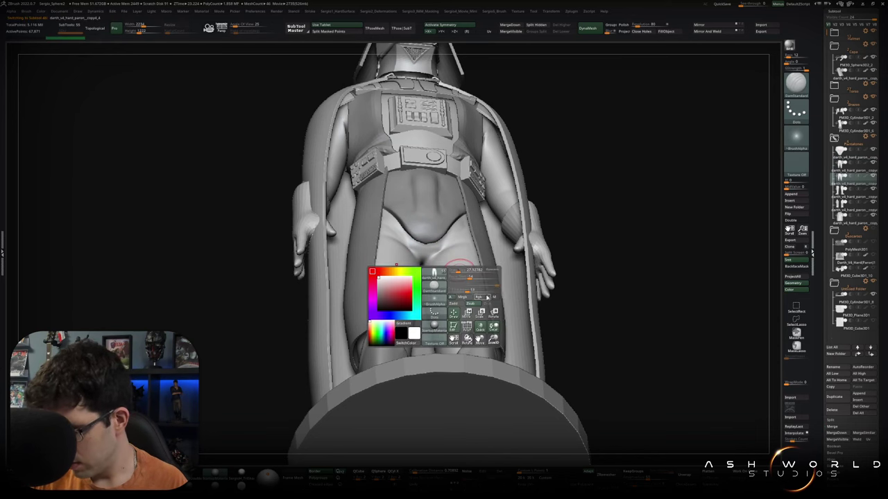
{"action": "left_click", "coordinate": [479, 290]}
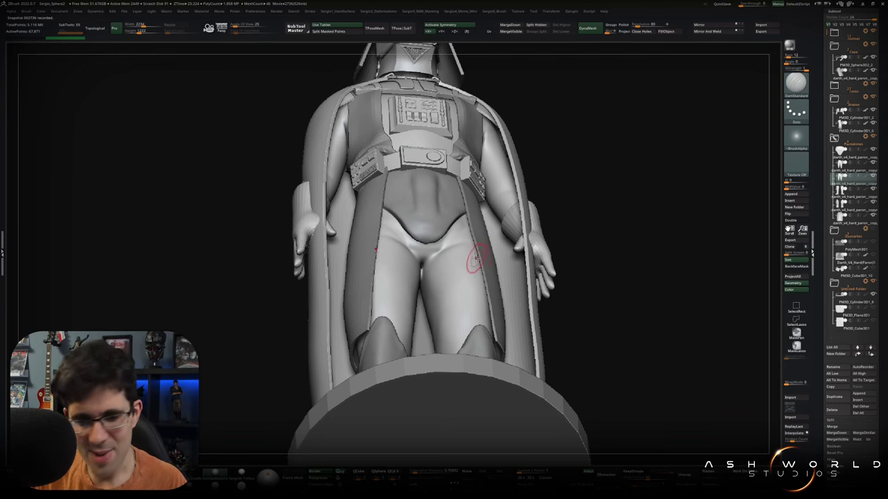
{"action": "scroll", "coordinate": [440, 255], "scroll_direction": "up", "scroll_amount": 2}
{"action": "scroll", "coordinate": [438, 262], "scroll_direction": "up", "scroll_amount": 2}
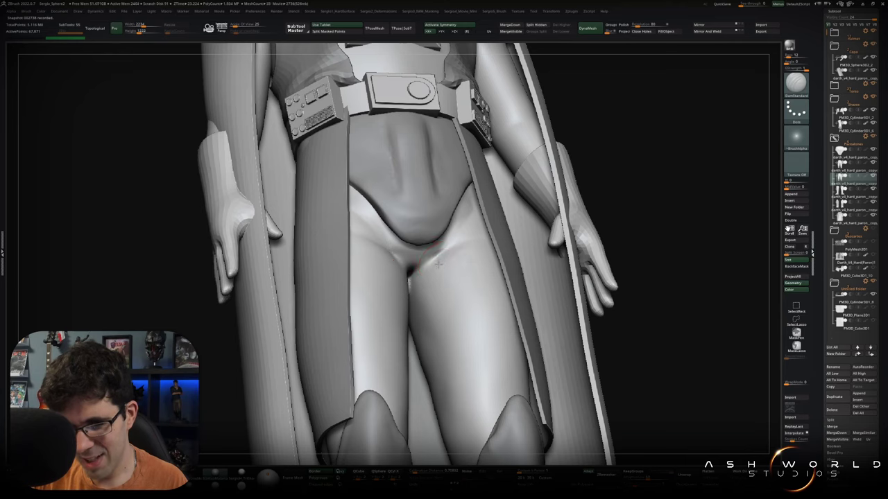
{"action": "mouse_move", "coordinate": [439, 264]}
{"action": "right_mouse_down", "text": "shift"}
{"action": "mouse_move", "coordinate": [445, 245]}
{"action": "mouse_move", "coordinate": [441, 255]}
{"action": "right_mouse_up", "text": "shift"}
{"action": "left_click_drag", "start_coordinate": [441, 256], "coordinate": [460, 236], "text": "ctrl"}
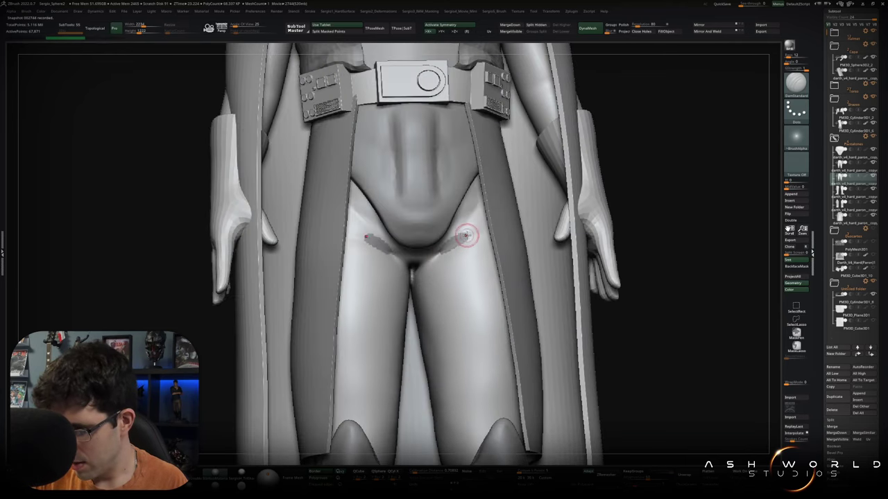
{"action": "right_click_drag", "start_coordinate": [460, 239], "coordinate": [474, 257], "text": "shift"}
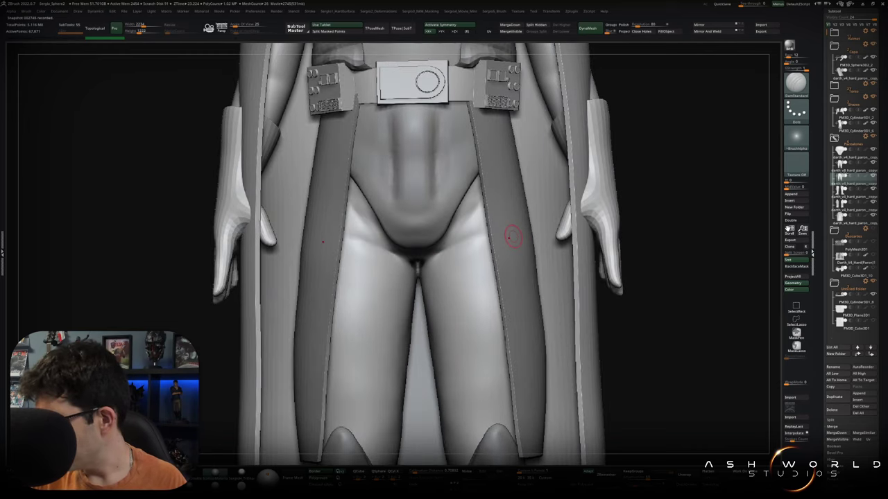
{"action": "left_click", "coordinate": [511, 238], "text": "alt"}
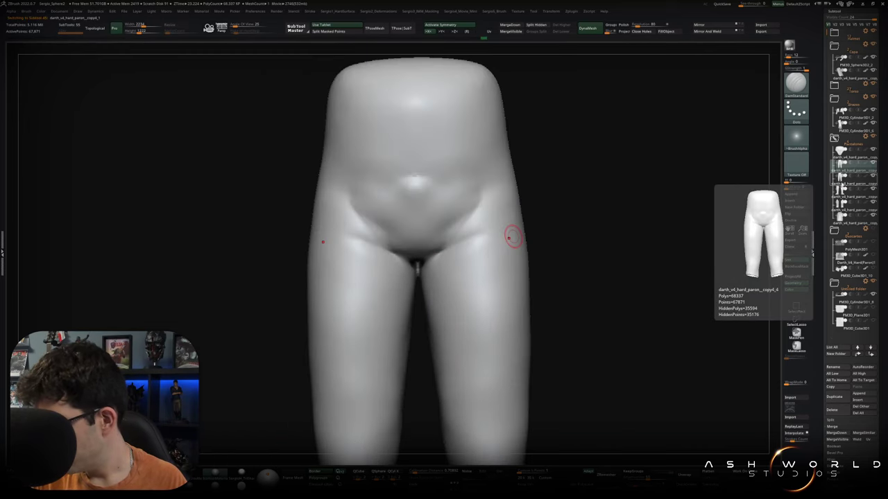
{"action": "key", "text": "shift+alt+s"}
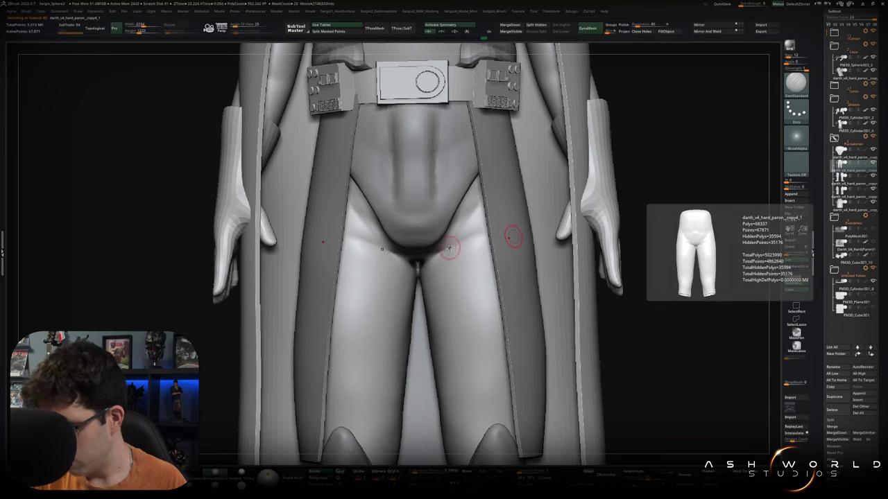
{"action": "right_click_drag", "start_coordinate": [511, 236], "coordinate": [463, 236]}
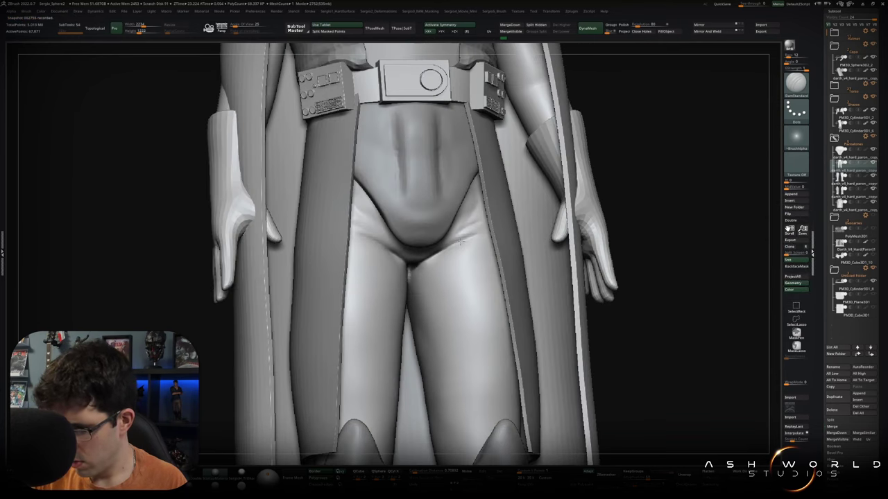
{"action": "mouse_move", "coordinate": [409, 283]}
{"action": "right_mouse_down"}
{"action": "mouse_move", "coordinate": [429, 258]}
{"action": "mouse_move", "coordinate": [410, 269]}
{"action": "mouse_move", "coordinate": [413, 277]}
{"action": "right_mouse_up"}
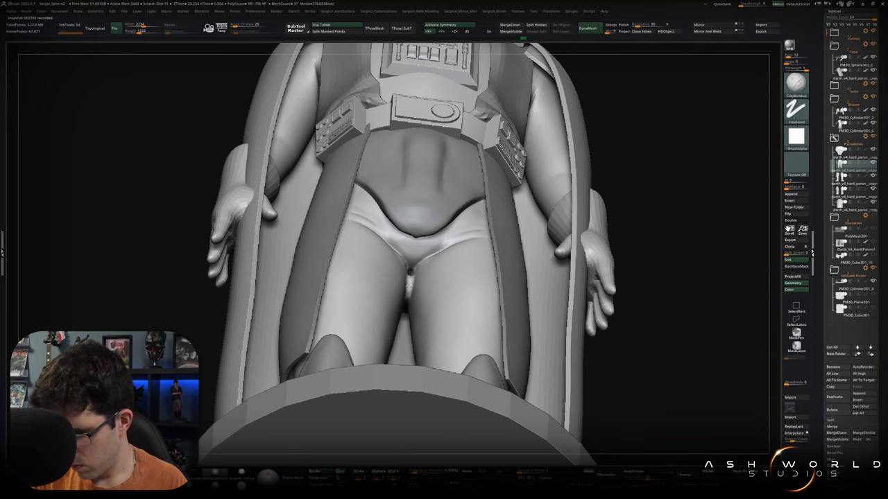
{"action": "key", "text": "shift"}
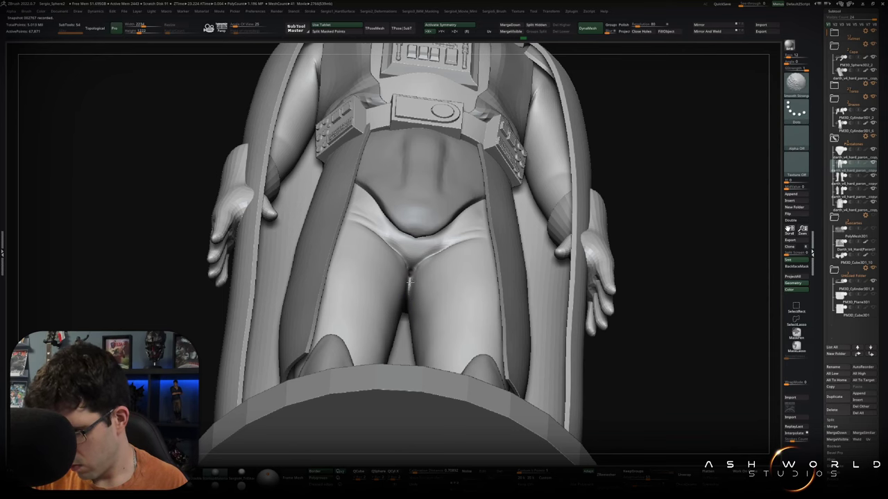
{"action": "mouse_move", "coordinate": [411, 278]}
{"action": "right_mouse_down"}
{"action": "mouse_move", "coordinate": [421, 325]}
{"action": "mouse_move", "coordinate": [421, 260]}
{"action": "right_mouse_up"}
{"action": "left_click", "coordinate": [421, 324], "text": "alt"}
- Solo the legs mesh, zoom in, and smooth the crotch groove into a rounded lobe
{"action": "key", "text": "alt+s"}
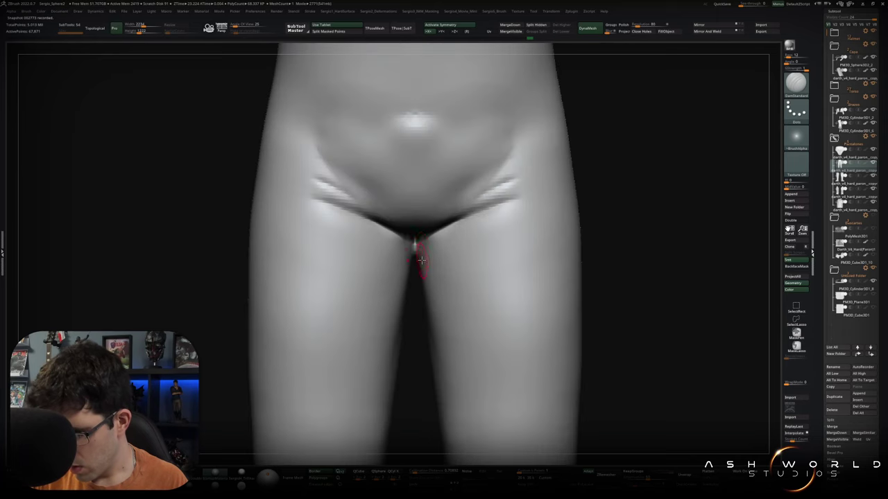
{"action": "scroll", "coordinate": [419, 265], "scroll_direction": "up", "scroll_amount": 2}
{"action": "scroll", "coordinate": [416, 266], "scroll_direction": "up", "scroll_amount": 2}
{"action": "scroll", "coordinate": [415, 266], "scroll_direction": "up", "scroll_amount": 2}
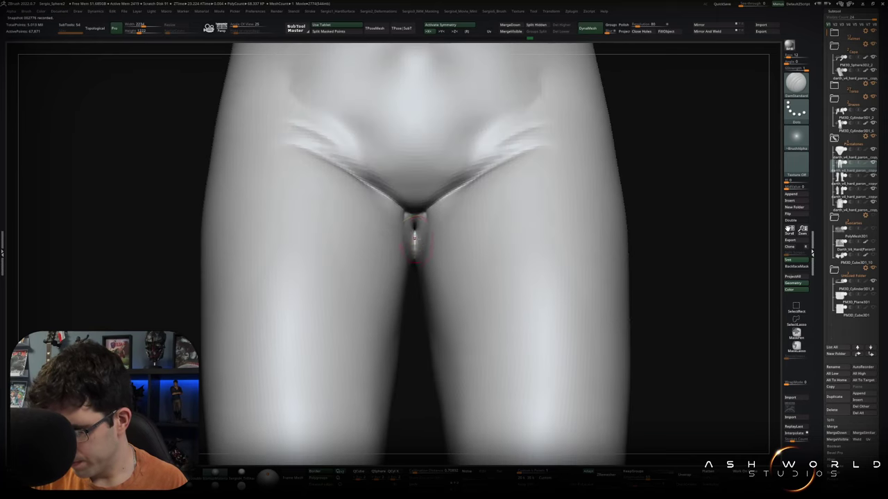
{"action": "scroll", "coordinate": [414, 265], "scroll_direction": "up", "scroll_amount": 3}
{"action": "mouse_move", "coordinate": [414, 265]}
{"action": "left_mouse_down", "text": "shift"}
{"action": "mouse_move", "coordinate": [415, 212]}
{"action": "mouse_move", "coordinate": [416, 250]}
{"action": "left_mouse_up", "text": "shift"}
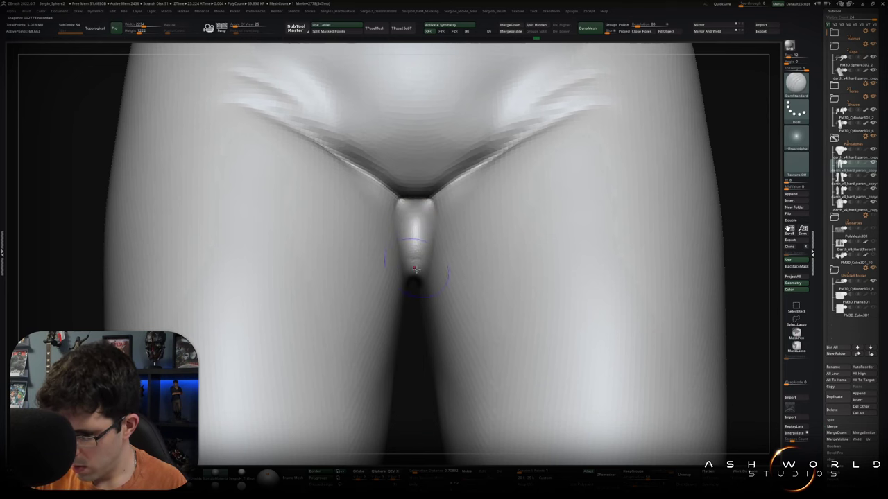
{"action": "right_click_drag", "start_coordinate": [417, 249], "coordinate": [416, 256]}
{"action": "left_click_drag", "start_coordinate": [414, 263], "coordinate": [416, 258], "text": "shift"}
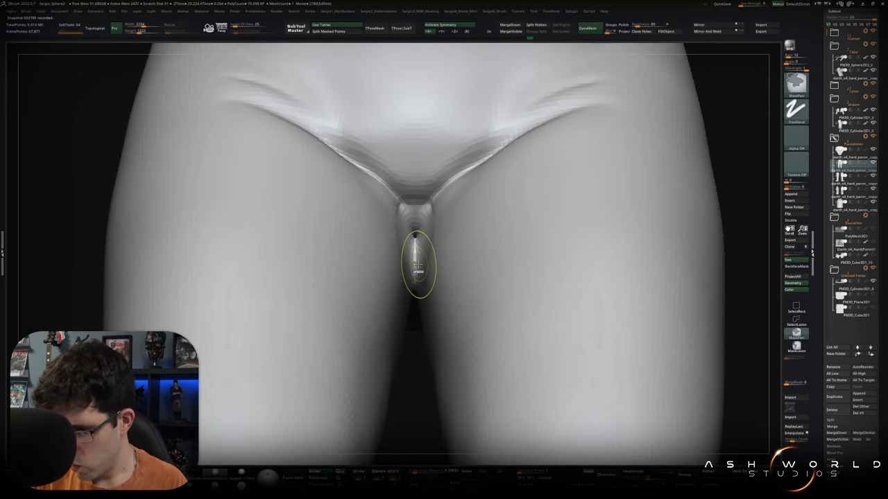
{"action": "right_click_drag", "start_coordinate": [417, 257], "coordinate": [425, 270]}
{"action": "left_click_drag", "start_coordinate": [425, 270], "coordinate": [440, 254], "text": "shift"}
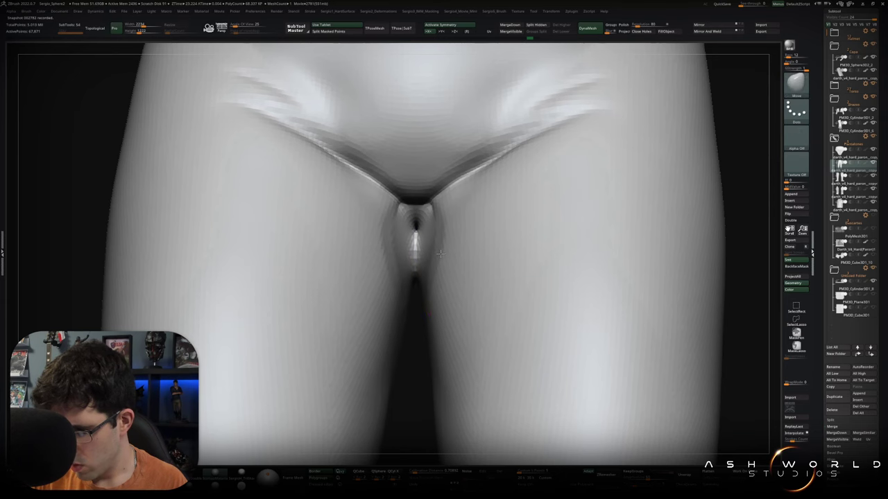
- Cut away and hide the mesh around the crotch opening
{"action": "mouse_move", "coordinate": [425, 262]}
{"action": "right_mouse_down"}
{"action": "mouse_move", "coordinate": [419, 307]}
{"action": "mouse_move", "coordinate": [424, 269]}
{"action": "right_mouse_up"}
{"action": "left_click_drag", "start_coordinate": [424, 269], "coordinate": [418, 294], "text": "ctrl+alt+shift"}
{"action": "mouse_move", "coordinate": [418, 294]}
{"action": "right_mouse_down"}
{"action": "mouse_move", "coordinate": [419, 240]}
{"action": "mouse_move", "coordinate": [422, 259]}
{"action": "mouse_move", "coordinate": [470, 178]}
{"action": "right_mouse_up"}
{"action": "left_click_drag", "start_coordinate": [440, 241], "coordinate": [436, 267], "text": "ctrl+shift"}
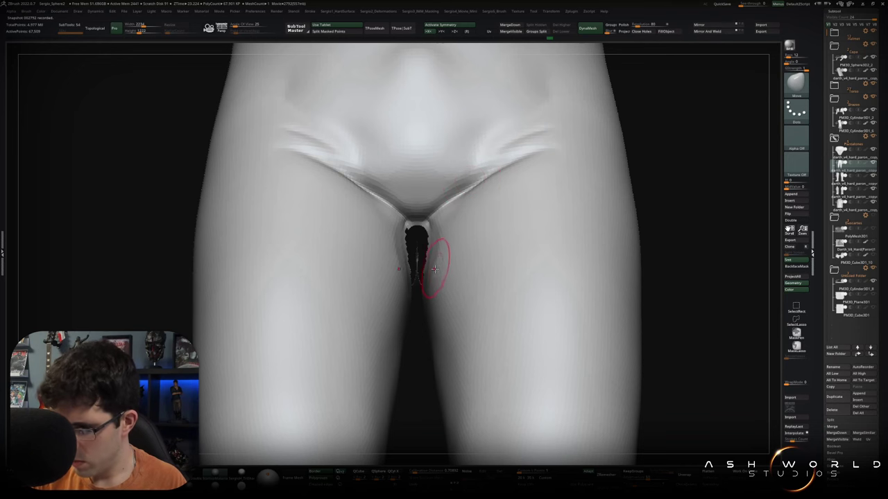
{"action": "right_click_drag", "start_coordinate": [436, 267], "coordinate": [439, 257]}
{"action": "right_click_drag", "start_coordinate": [432, 287], "coordinate": [472, 250]}
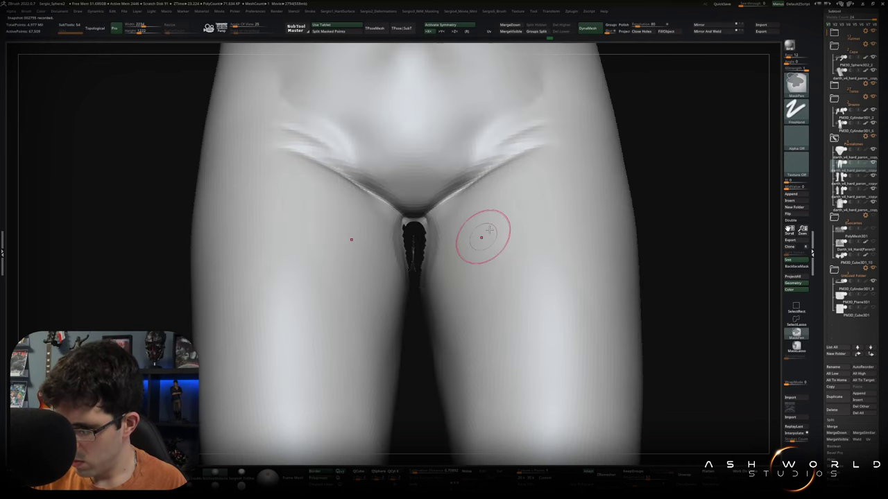
{"action": "left_click_drag", "start_coordinate": [414, 229], "coordinate": [419, 296], "text": "ctrl+shift"}
{"action": "mouse_move", "coordinate": [419, 296]}
{"action": "right_mouse_down"}
{"action": "mouse_move", "coordinate": [417, 326]}
{"action": "mouse_move", "coordinate": [413, 284]}
{"action": "right_mouse_up"}
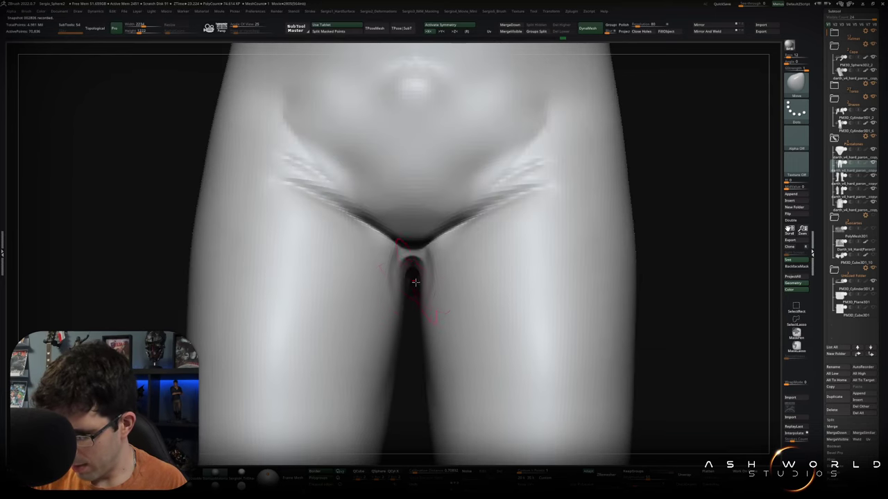
- Smooth the surface beside the crotch, inspect the leg openings, and turn Solo off
{"action": "right_click_drag", "start_coordinate": [416, 254], "coordinate": [426, 285]}
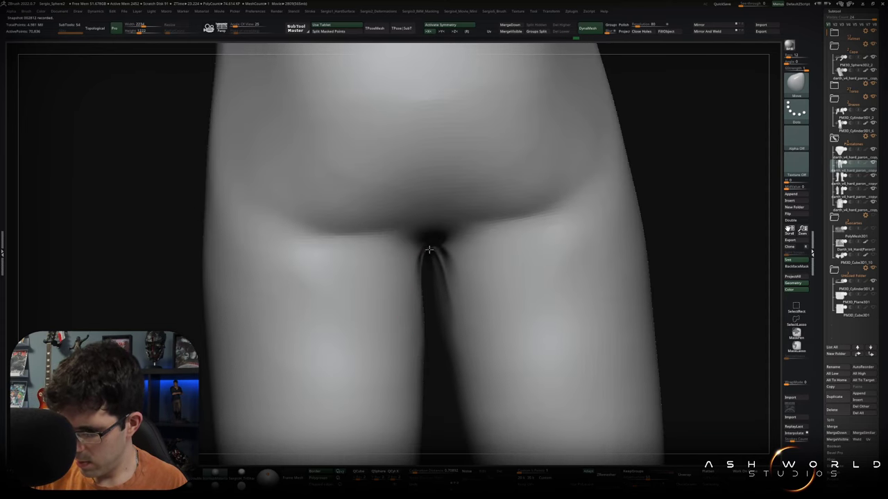
{"action": "mouse_move", "coordinate": [438, 271]}
{"action": "right_mouse_down"}
{"action": "mouse_move", "coordinate": [433, 257]}
{"action": "mouse_move", "coordinate": [442, 278]}
{"action": "right_mouse_up"}
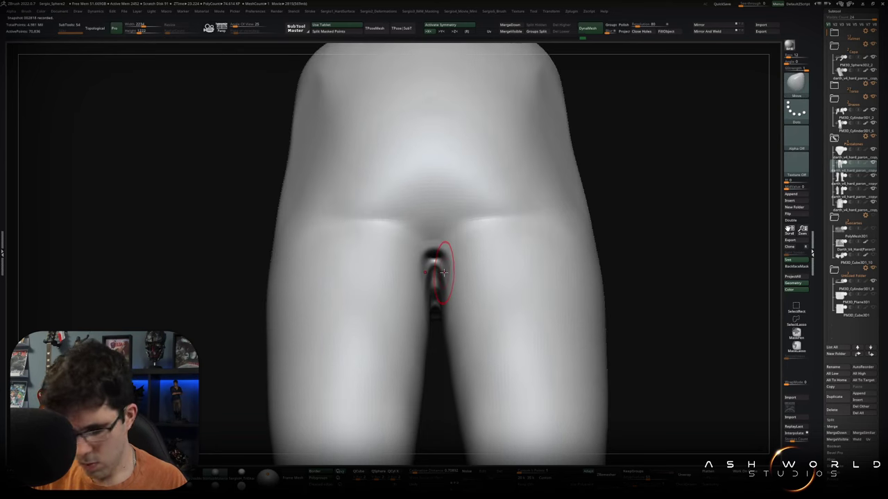
{"action": "right_click_drag", "start_coordinate": [438, 263], "coordinate": [446, 265]}
{"action": "left_click_drag", "start_coordinate": [446, 265], "coordinate": [446, 276], "text": "shift"}
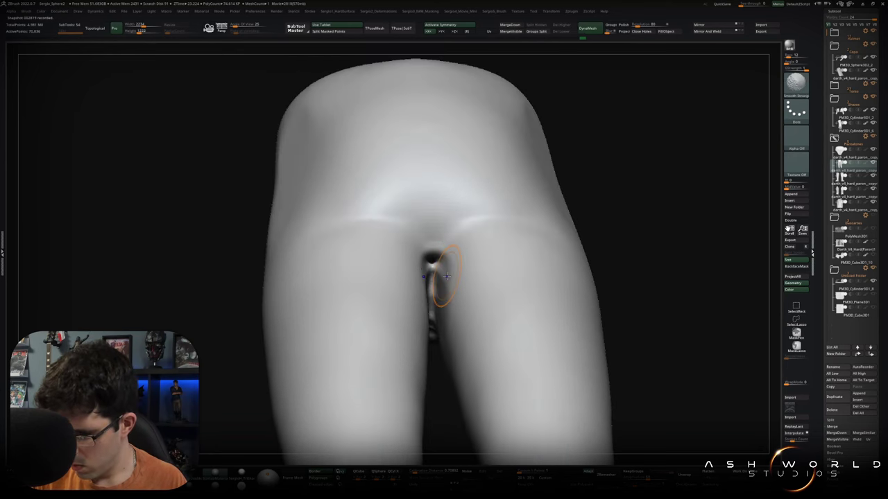
{"action": "mouse_move", "coordinate": [442, 279]}
{"action": "right_mouse_down"}
{"action": "mouse_move", "coordinate": [438, 330]}
{"action": "mouse_move", "coordinate": [456, 311]}
{"action": "right_mouse_up"}
{"action": "mouse_move", "coordinate": [456, 347]}
{"action": "right_mouse_down"}
{"action": "mouse_move", "coordinate": [454, 277]}
{"action": "mouse_move", "coordinate": [432, 293]}
{"action": "mouse_move", "coordinate": [571, 307]}
{"action": "mouse_move", "coordinate": [537, 272]}
{"action": "right_mouse_up"}
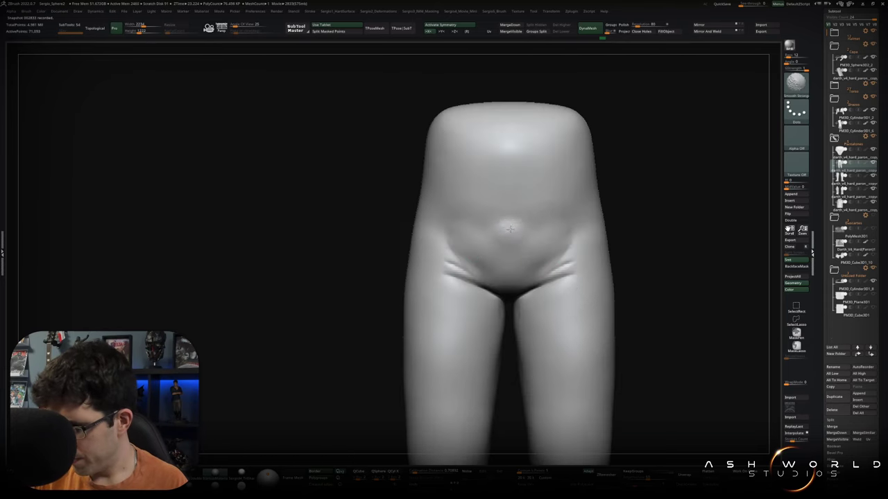
{"action": "mouse_move", "coordinate": [548, 242]}
{"action": "right_mouse_down", "text": "alt"}
{"action": "mouse_move", "coordinate": [514, 246]}
{"action": "mouse_move", "coordinate": [513, 271]}
{"action": "mouse_move", "coordinate": [475, 318]}
{"action": "mouse_move", "coordinate": [476, 281]}
{"action": "right_mouse_up", "text": "alt"}
{"action": "key", "text": "alt+s"}
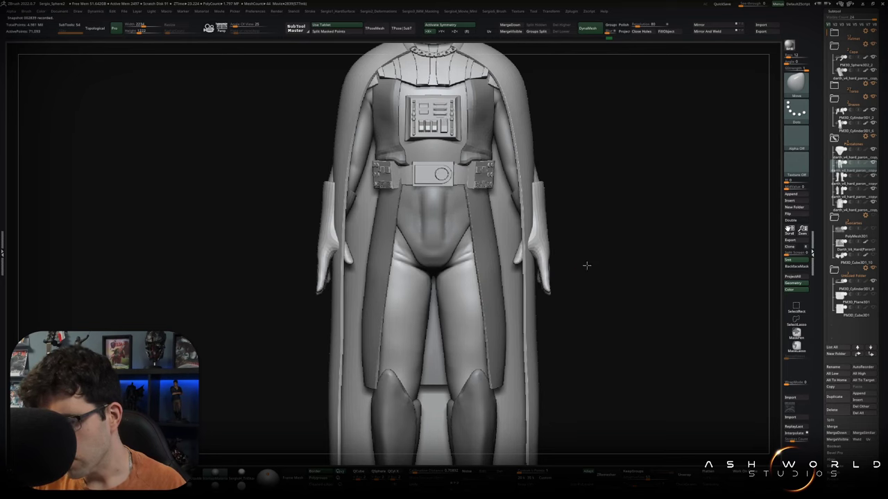
- Turn to a side view, solo the codpiece, and deepen its grooves so they join at the bottom
{"action": "right_click_drag", "start_coordinate": [587, 262], "coordinate": [512, 198]}
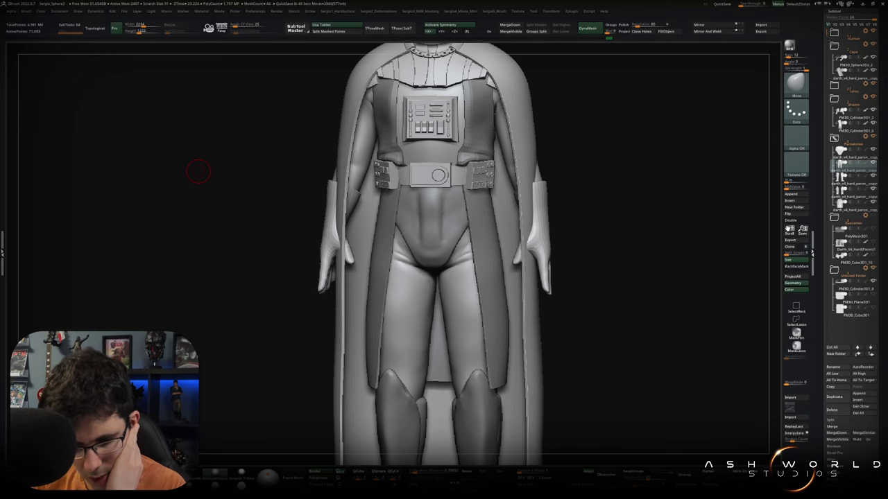
{"action": "mouse_move", "coordinate": [199, 172]}
{"action": "left_mouse_down"}
{"action": "mouse_move", "coordinate": [624, 277]}
{"action": "mouse_move", "coordinate": [444, 244]}
{"action": "mouse_move", "coordinate": [458, 174]}
{"action": "mouse_move", "coordinate": [460, 233]}
{"action": "left_mouse_up"}
{"action": "left_click", "coordinate": [461, 165], "text": "ctrl+shift"}
{"action": "mouse_move", "coordinate": [460, 159]}
{"action": "left_mouse_down"}
{"action": "mouse_move", "coordinate": [460, 253]}
{"action": "mouse_move", "coordinate": [439, 263]}
{"action": "mouse_move", "coordinate": [459, 254]}
{"action": "left_mouse_up"}
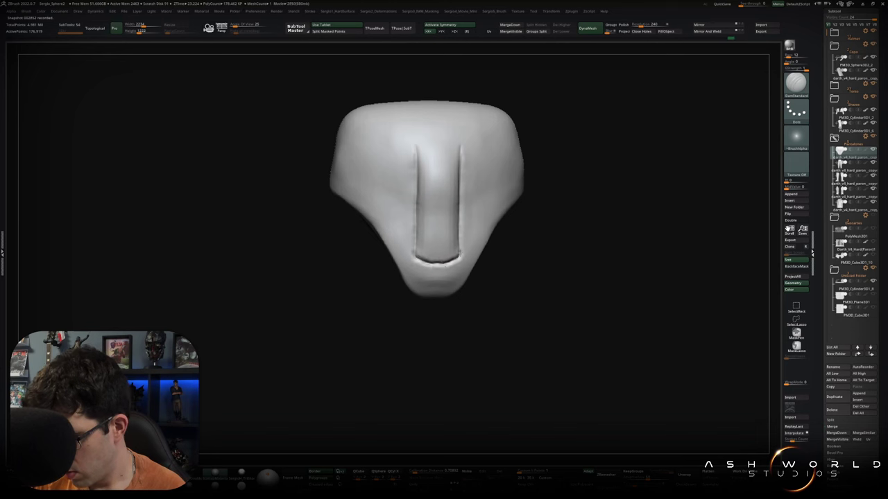
- Refine the upper codpiece grooves with DamStandard and smooth their lower ends
{"action": "left_click_drag", "start_coordinate": [460, 154], "coordinate": [460, 197]}
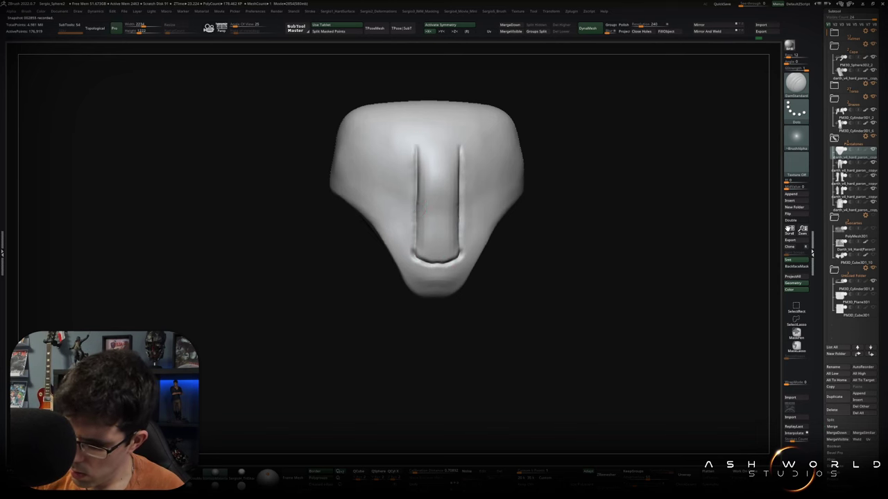
{"action": "key", "text": "shift"}
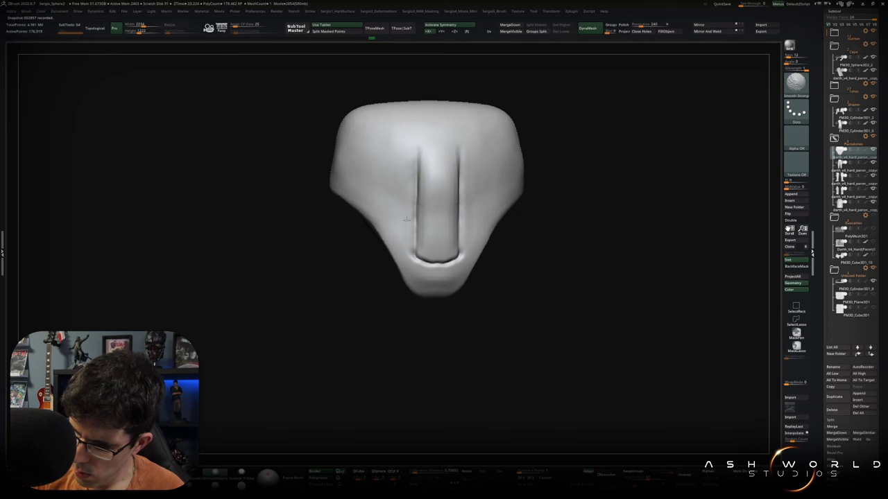
{"action": "left_click_drag", "start_coordinate": [406, 240], "coordinate": [444, 270], "text": "shift"}
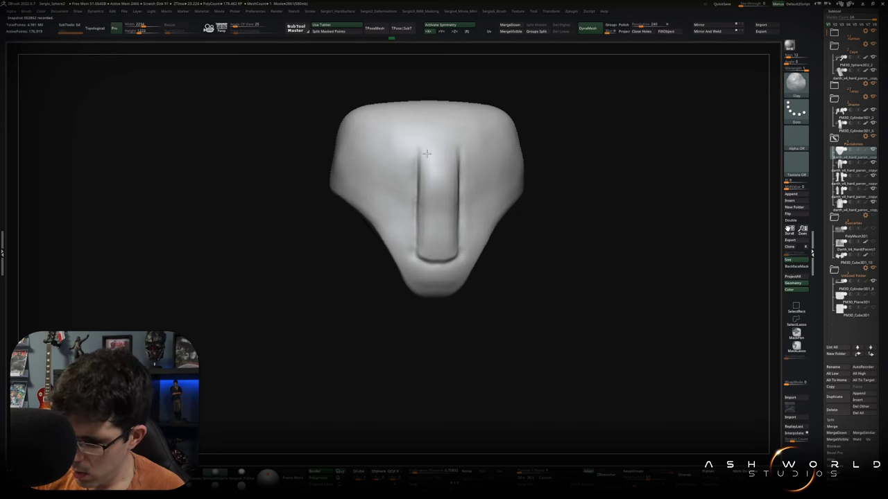
{"action": "key", "text": "space"}
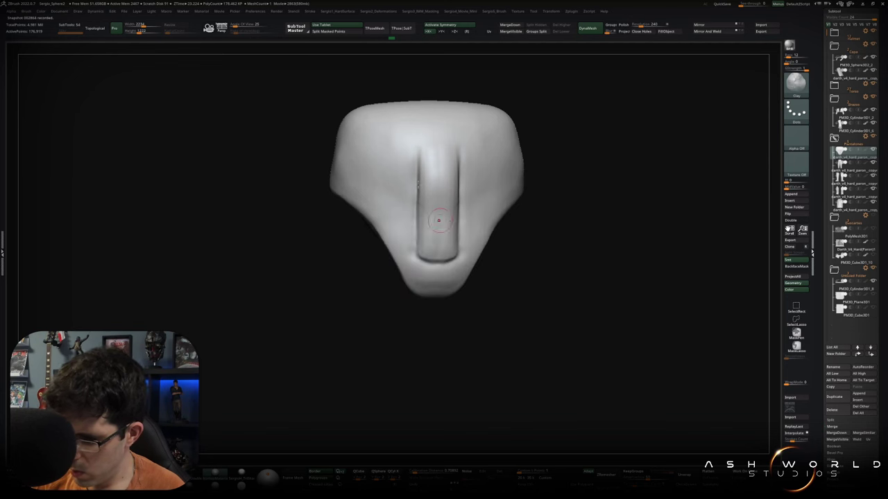
- With the Move brush, shape the hollow at the groove's bottom and soften its upper part
{"action": "key", "text": "b"}
{"action": "key", "text": "m"}
{"action": "key", "text": "v"}
{"action": "mouse_move", "coordinate": [422, 250]}
{"action": "left_mouse_down", "text": "shift"}
{"action": "mouse_move", "coordinate": [418, 256]}
{"action": "mouse_move", "coordinate": [438, 235]}
{"action": "left_mouse_up", "text": "shift"}
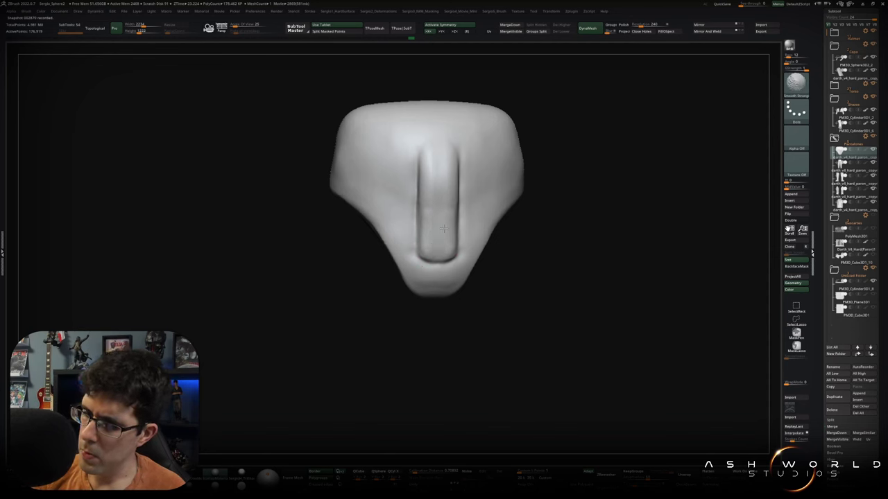
{"action": "left_click_drag", "start_coordinate": [446, 224], "coordinate": [439, 208], "text": "shift"}
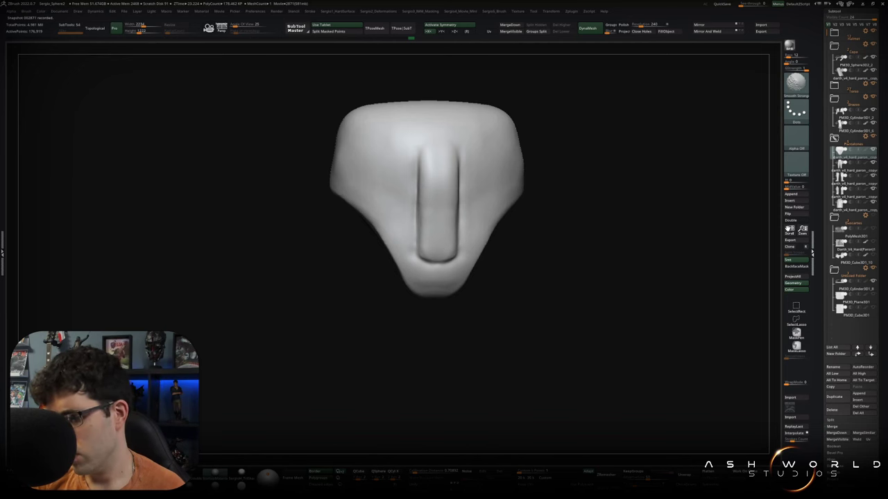
- Re-isolate the codpiece and carve a deep crease along its right edge
{"action": "key", "text": "shift+ctrl+s"}
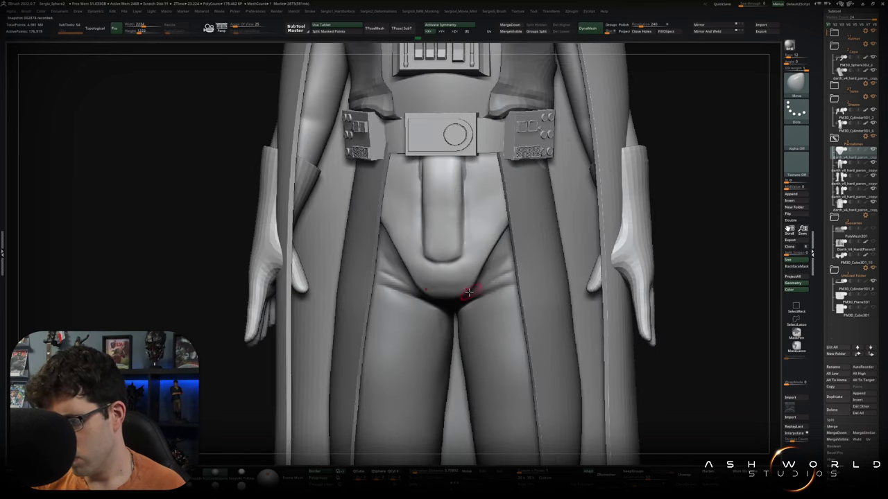
{"action": "right_click_drag", "start_coordinate": [464, 274], "coordinate": [447, 260]}
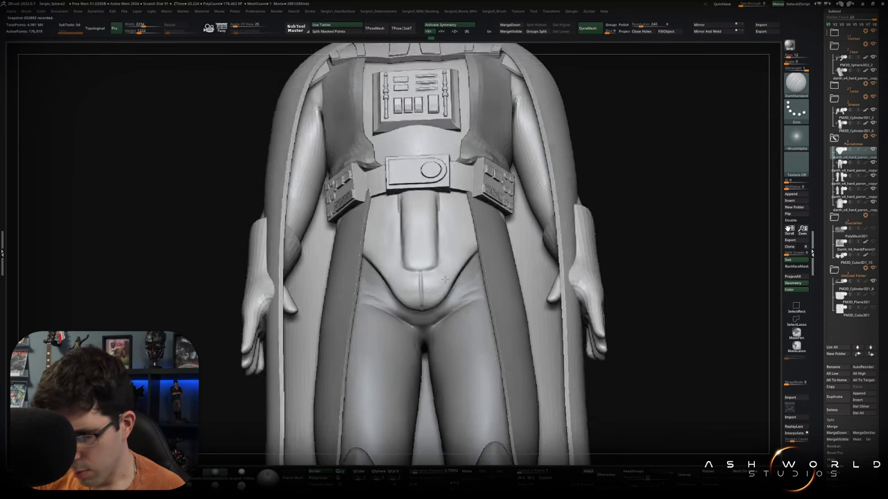
{"action": "right_click_drag", "start_coordinate": [460, 284], "coordinate": [432, 294]}
{"action": "left_click", "coordinate": [432, 294], "text": "ctrl+shift"}
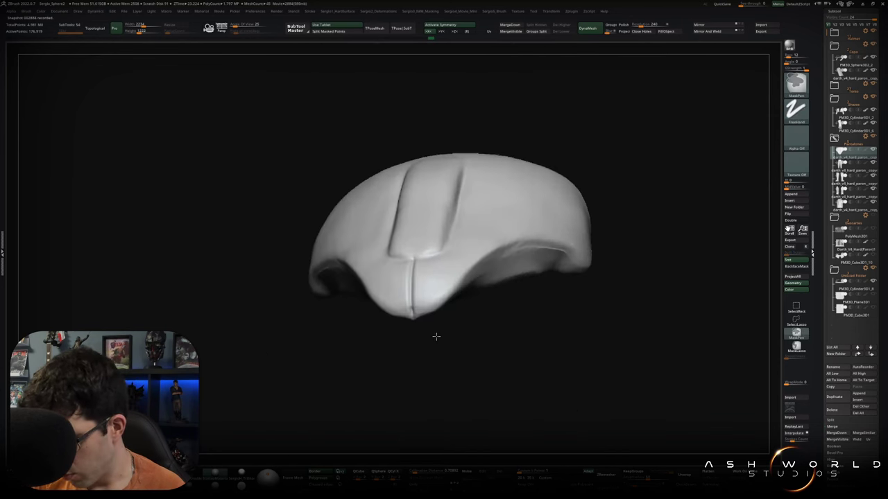
{"action": "mouse_move", "coordinate": [436, 333]}
{"action": "right_mouse_down"}
{"action": "mouse_move", "coordinate": [426, 314]}
{"action": "mouse_move", "coordinate": [451, 311]}
{"action": "mouse_move", "coordinate": [431, 309]}
{"action": "right_mouse_up"}
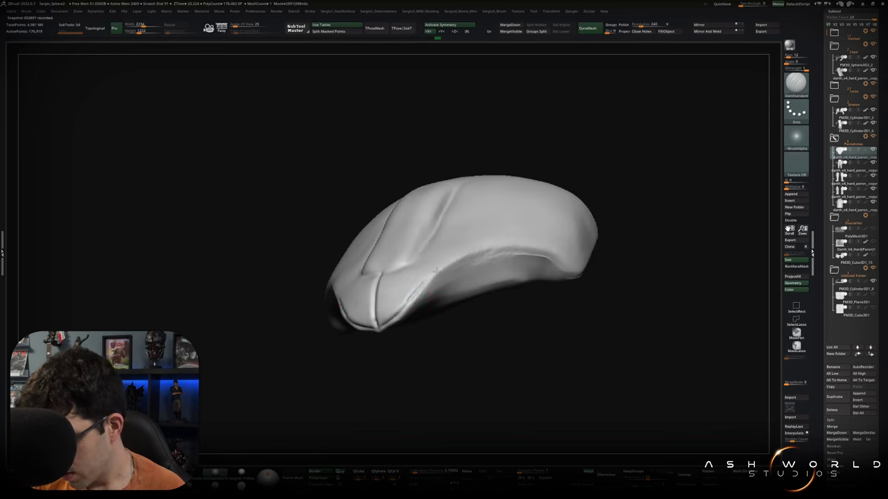
{"action": "left_click_drag", "start_coordinate": [467, 250], "coordinate": [562, 253]}
{"action": "mouse_move", "coordinate": [562, 253]}
{"action": "right_mouse_down"}
{"action": "mouse_move", "coordinate": [541, 258]}
{"action": "mouse_move", "coordinate": [556, 267]}
{"action": "right_mouse_up"}
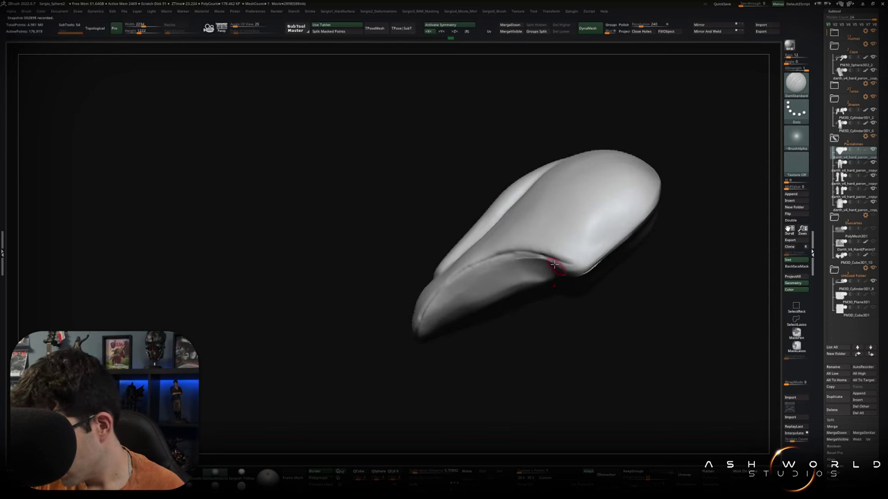
{"action": "left_click_drag", "start_coordinate": [602, 258], "coordinate": [605, 244]}
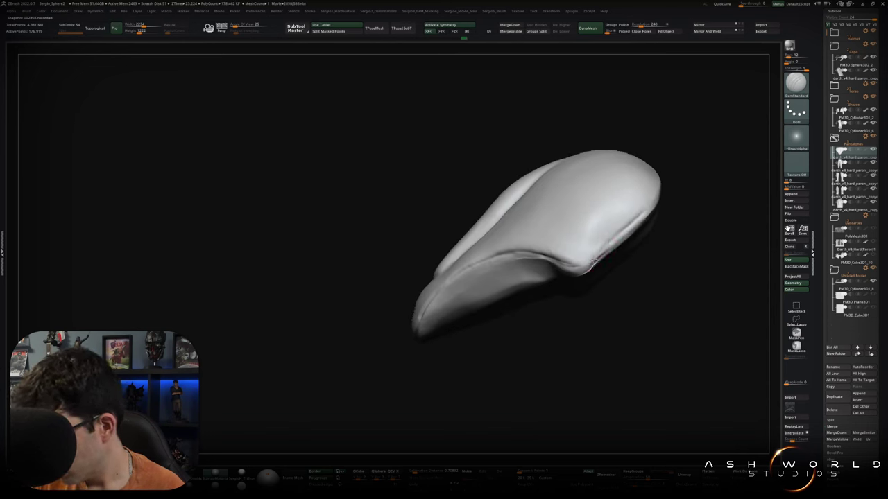
{"action": "right_click_drag", "start_coordinate": [586, 262], "coordinate": [611, 283]}
- Show the full figure, reshape the codpiece's sides and bottom, and zoom out
{"action": "key", "text": "ctrl+shift+s"}
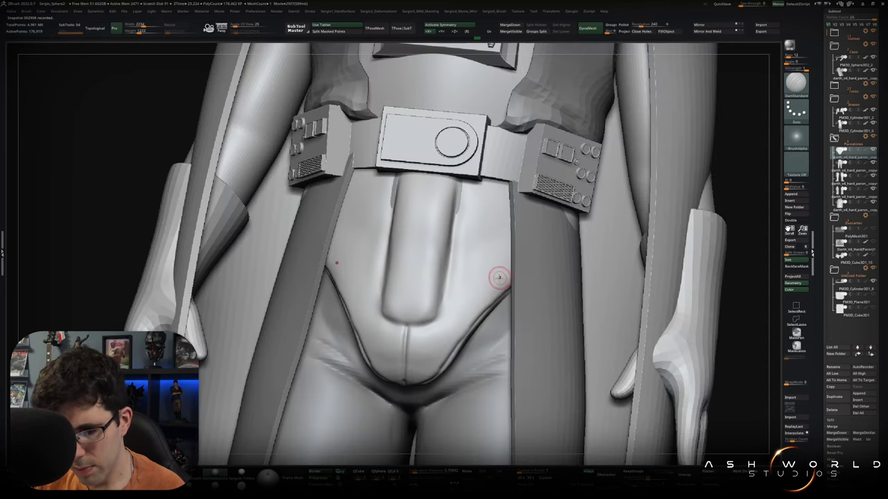
{"action": "left_click_drag", "start_coordinate": [444, 319], "coordinate": [447, 285]}
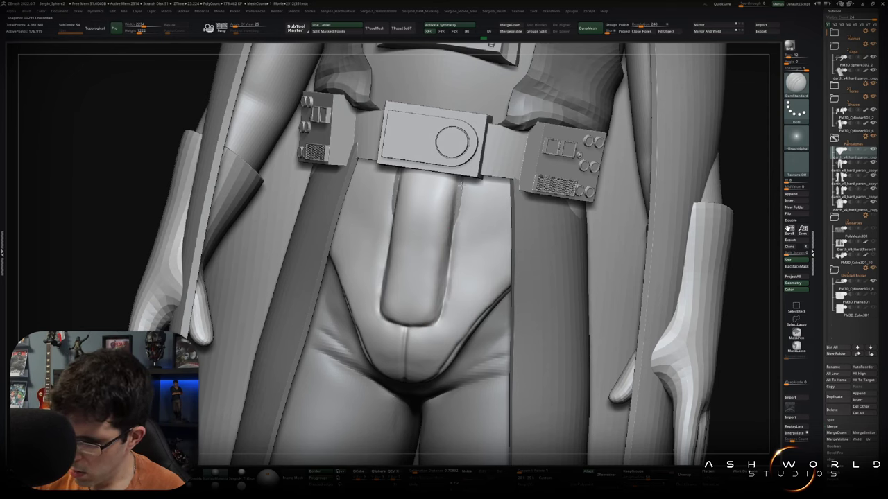
{"action": "right_click_drag", "start_coordinate": [433, 281], "coordinate": [529, 263], "text": "ctrl"}
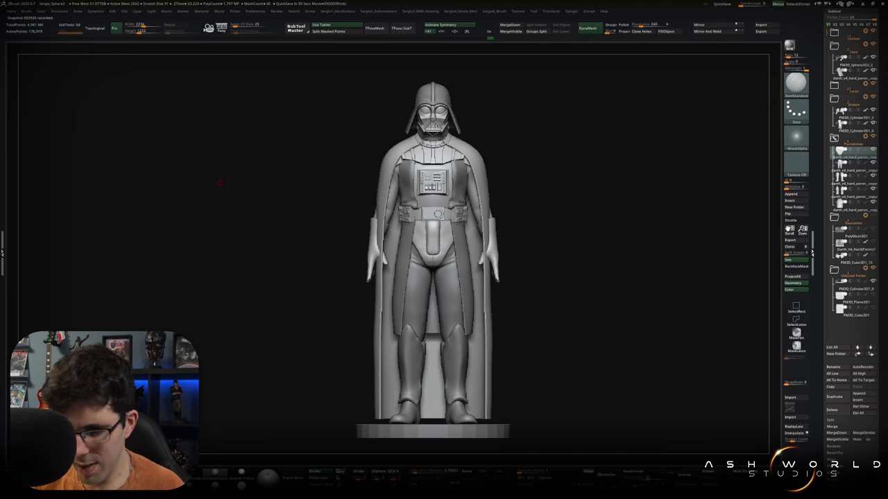
{"action": "mouse_move", "coordinate": [531, 244]}
{"action": "right_mouse_down"}
{"action": "mouse_move", "coordinate": [549, 244]}
{"action": "mouse_move", "coordinate": [523, 240]}
{"action": "mouse_move", "coordinate": [520, 253]}
{"action": "mouse_move", "coordinate": [507, 256]}
{"action": "right_mouse_up"}
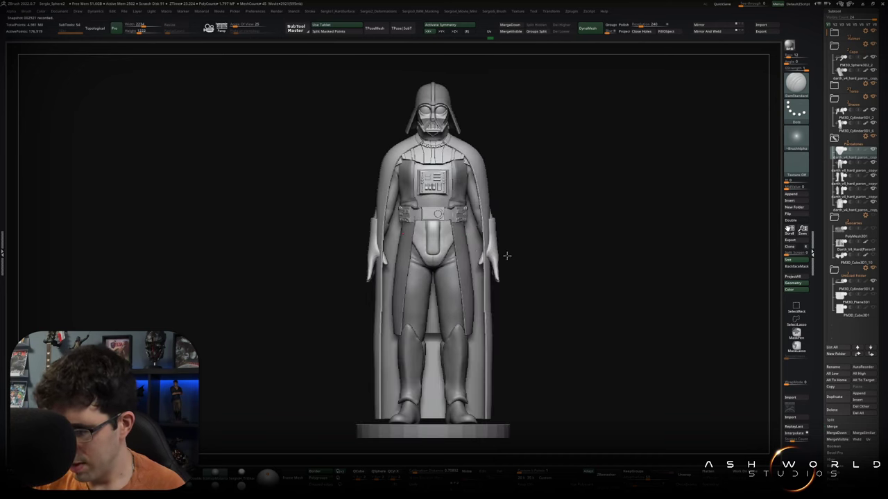
{"action": "right_click_drag", "start_coordinate": [452, 258], "coordinate": [455, 260], "text": "alt"}
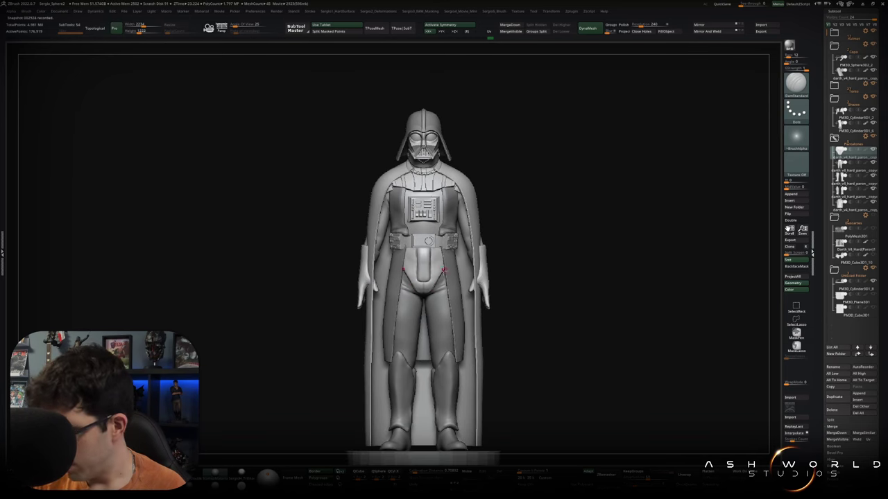
{"action": "key", "text": "w"}
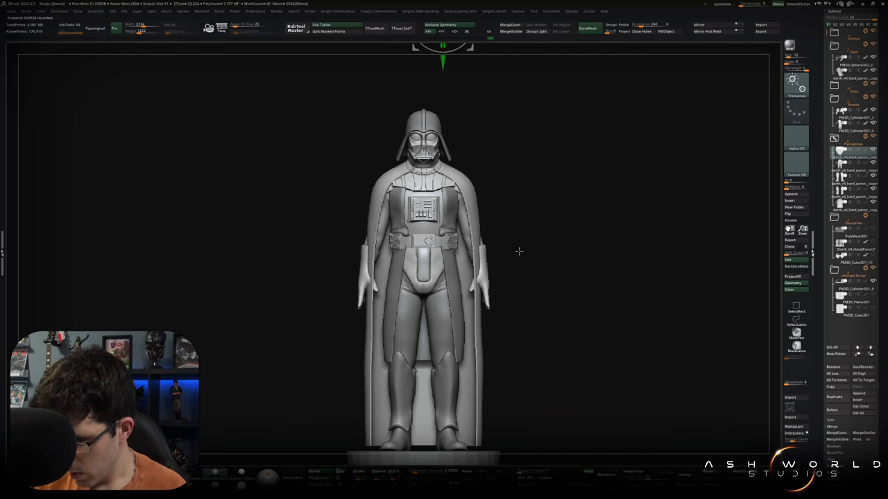
{"action": "left_click_drag", "start_coordinate": [428, 240], "coordinate": [425, 92]}
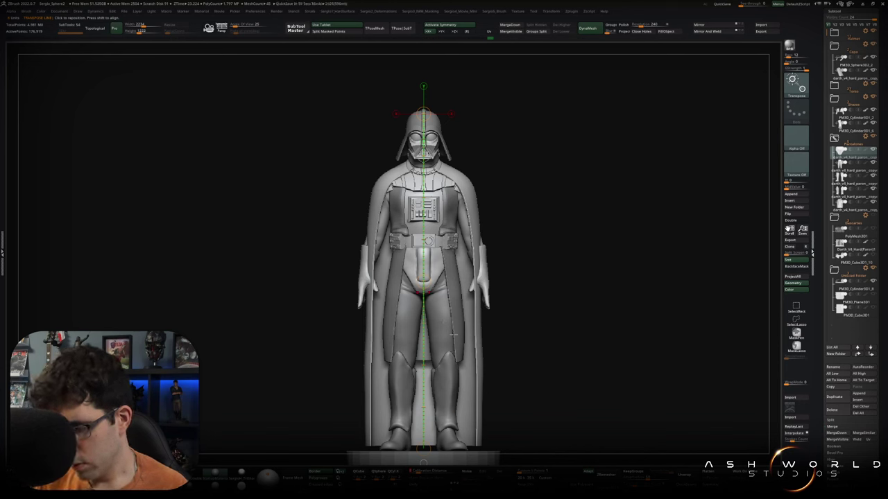
{"action": "key", "text": "q"}
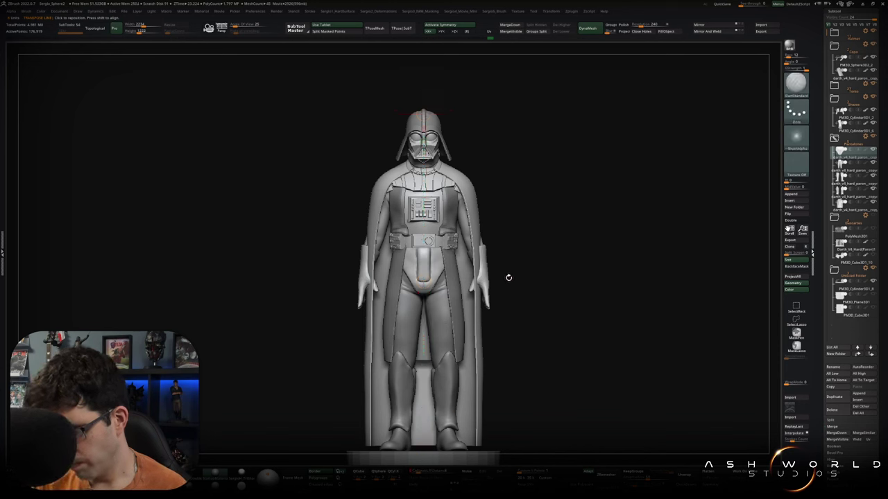
{"action": "key", "text": "w"}
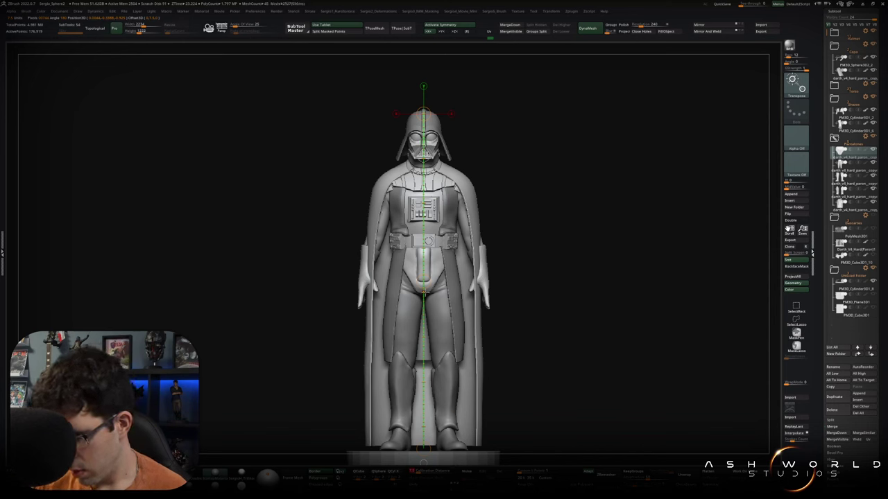
{"action": "key", "text": "q"}
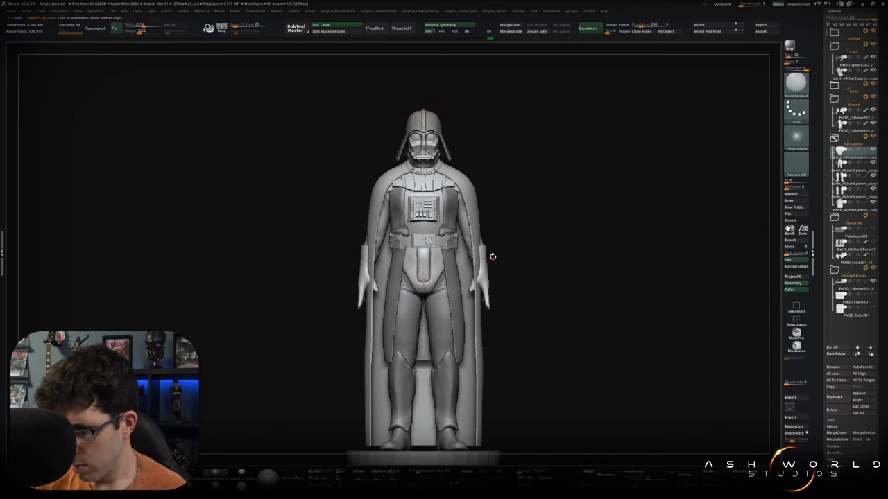
{"action": "right_click_drag", "start_coordinate": [493, 255], "coordinate": [445, 304], "text": "ctrl"}
{"action": "left_click", "coordinate": [451, 278], "text": "alt"}
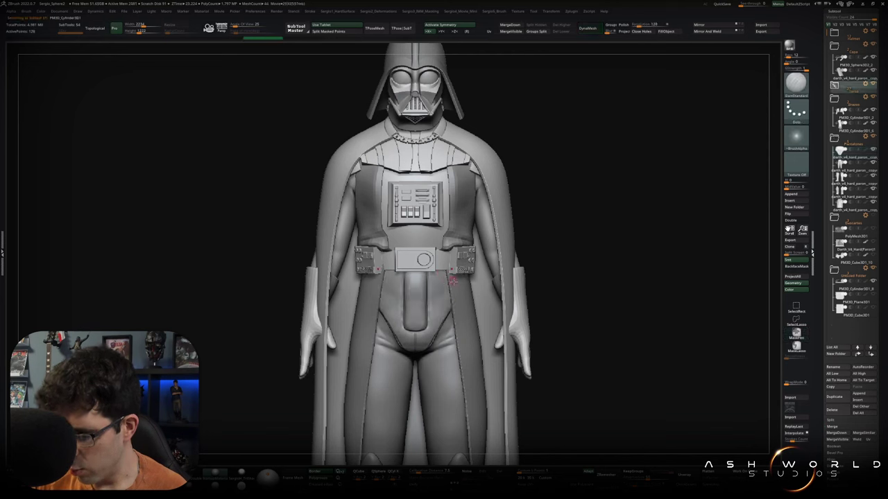
- With Transpose active, zoom in on the belt and select the middle buckle panel
{"action": "key", "text": "w"}
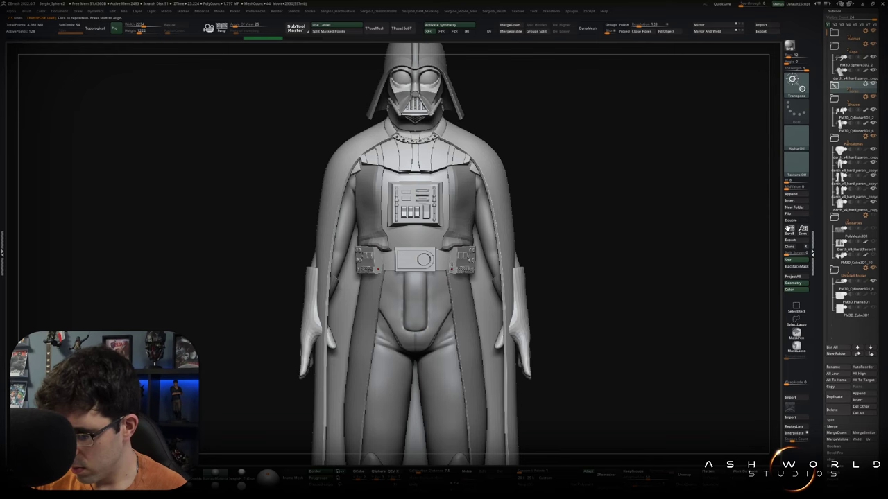
{"action": "left_click", "coordinate": [442, 270]}
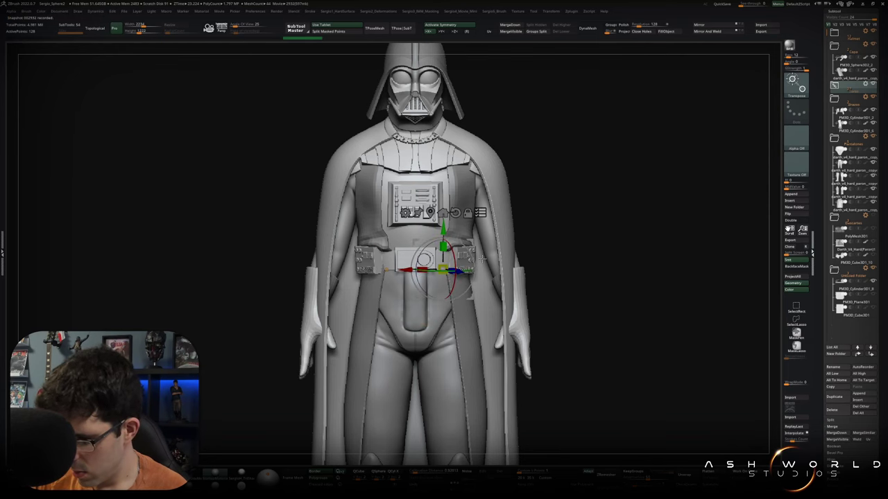
{"action": "right_click_drag", "start_coordinate": [464, 306], "coordinate": [461, 345], "text": "ctrl"}
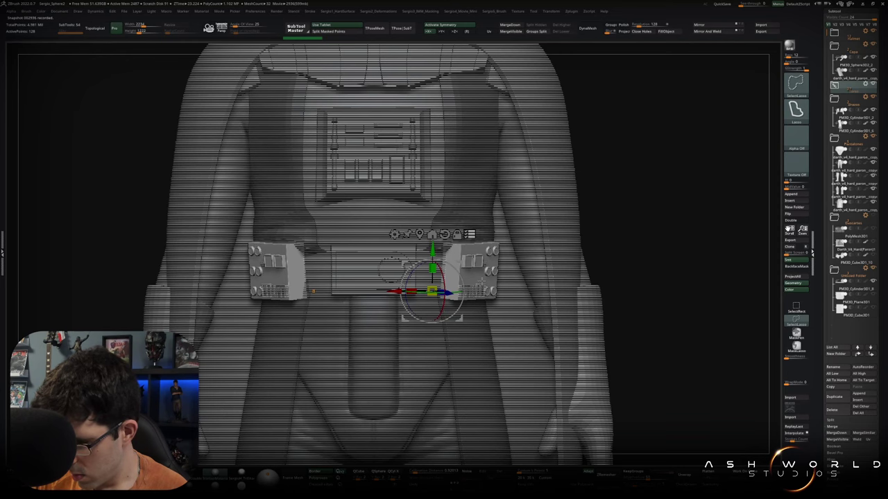
{"action": "right_click_drag", "start_coordinate": [480, 291], "coordinate": [453, 293], "text": "ctrl"}
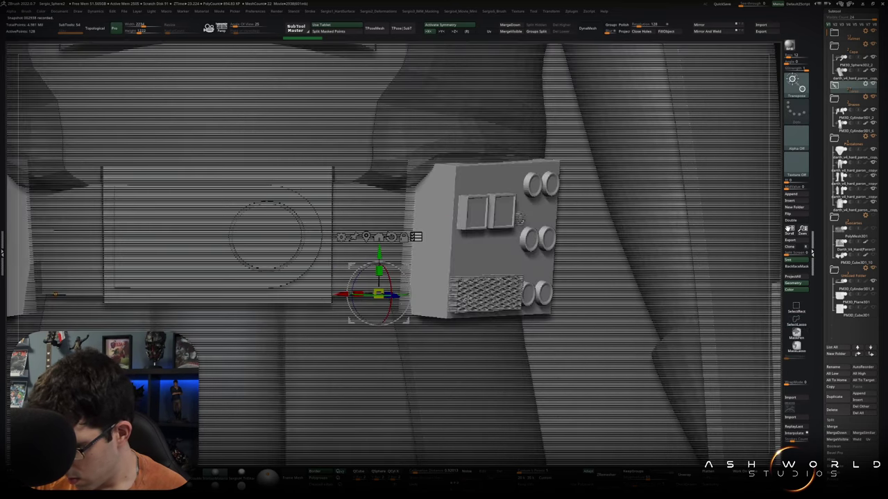
{"action": "right_click_drag", "start_coordinate": [519, 218], "coordinate": [378, 259]}
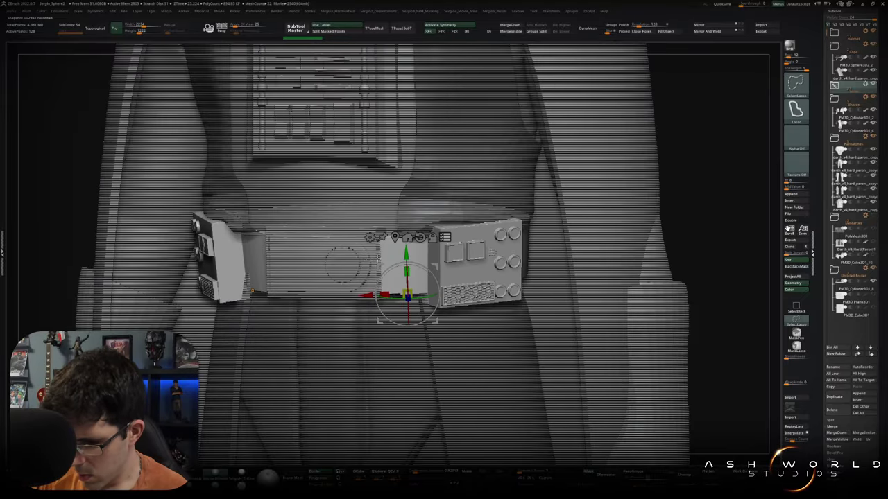
{"action": "left_click", "coordinate": [369, 259], "text": "ctrl+shift"}
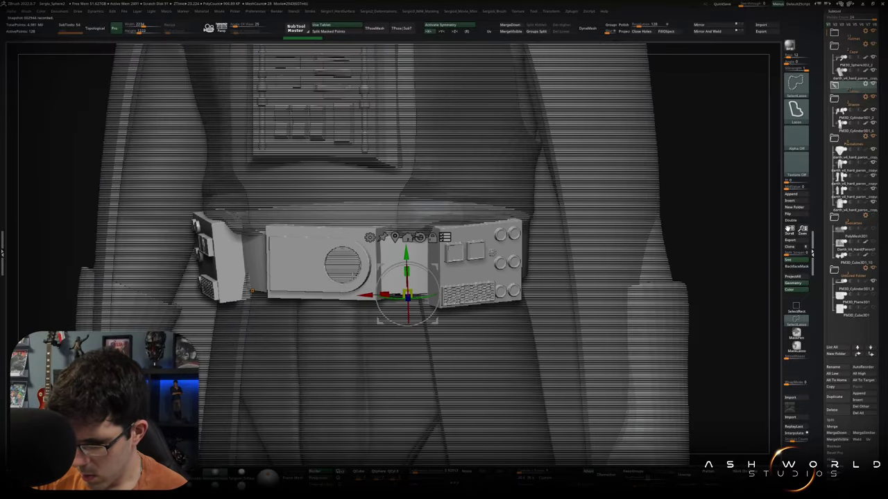
{"action": "right_click_drag", "start_coordinate": [370, 258], "coordinate": [394, 340]}
- Drag the buckle panel down level with the side pouches, then exit Transpose and frame the figure
{"action": "left_click_drag", "start_coordinate": [393, 294], "coordinate": [396, 360]}
{"action": "mouse_move", "coordinate": [395, 359]}
{"action": "right_mouse_down", "text": "ctrl"}
{"action": "mouse_move", "coordinate": [460, 277]}
{"action": "mouse_move", "coordinate": [426, 224]}
{"action": "mouse_move", "coordinate": [413, 224]}
{"action": "mouse_move", "coordinate": [412, 305]}
{"action": "right_mouse_up", "text": "ctrl"}
{"action": "key", "text": "ctrl+shift"}
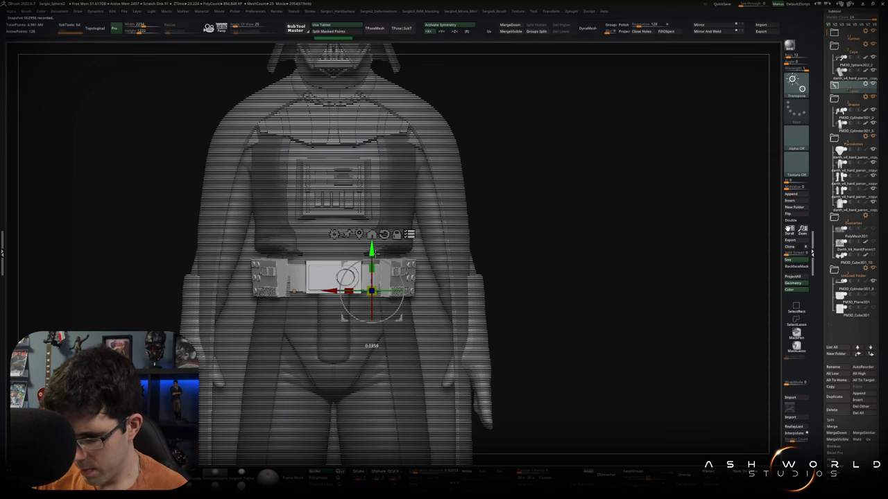
{"action": "mouse_move", "coordinate": [379, 277]}
{"action": "right_mouse_down", "text": "ctrl"}
{"action": "mouse_move", "coordinate": [379, 290]}
{"action": "mouse_move", "coordinate": [519, 243]}
{"action": "mouse_move", "coordinate": [527, 253]}
{"action": "mouse_move", "coordinate": [521, 246]}
{"action": "right_mouse_up", "text": "ctrl"}
{"action": "left_click_drag", "start_coordinate": [390, 208], "coordinate": [393, 207]}
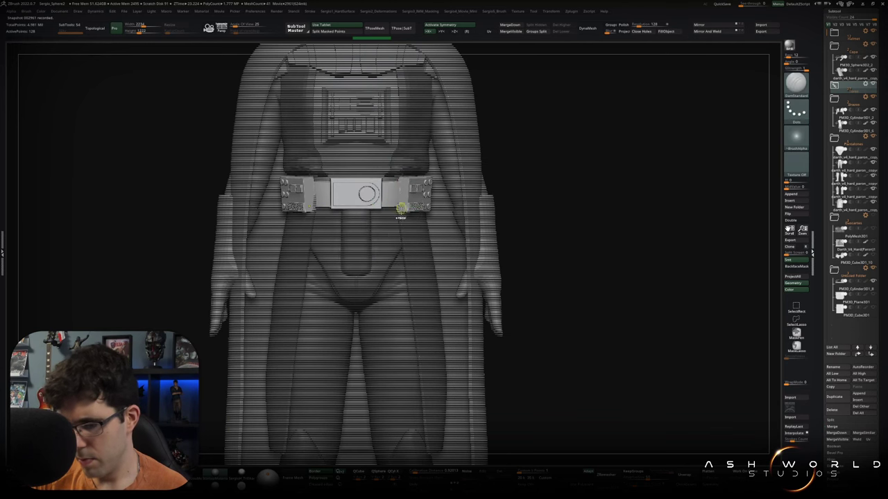
{"action": "key", "text": "q"}
{"action": "key", "text": "f"}
{"action": "mouse_move", "coordinate": [500, 260]}
{"action": "left_mouse_down"}
{"action": "mouse_move", "coordinate": [506, 265]}
{"action": "mouse_move", "coordinate": [507, 241]}
{"action": "left_mouse_up"}
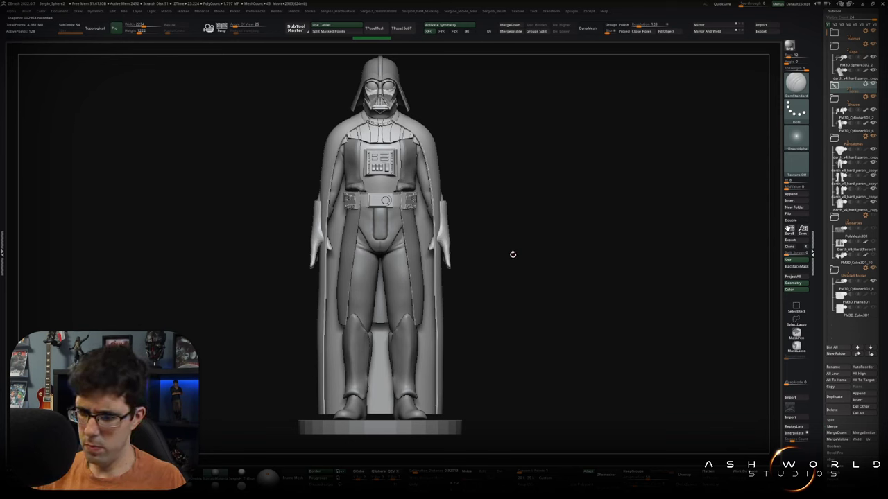
{"action": "mouse_move", "coordinate": [513, 257]}
{"action": "left_mouse_down"}
{"action": "mouse_move", "coordinate": [535, 263]}
{"action": "mouse_move", "coordinate": [520, 264]}
{"action": "mouse_move", "coordinate": [520, 324]}
{"action": "left_mouse_up"}
{"action": "scroll", "coordinate": [407, 241], "scroll_direction": "up", "scroll_amount": 3}
{"action": "scroll", "coordinate": [408, 241], "scroll_direction": "up", "scroll_amount": 1}
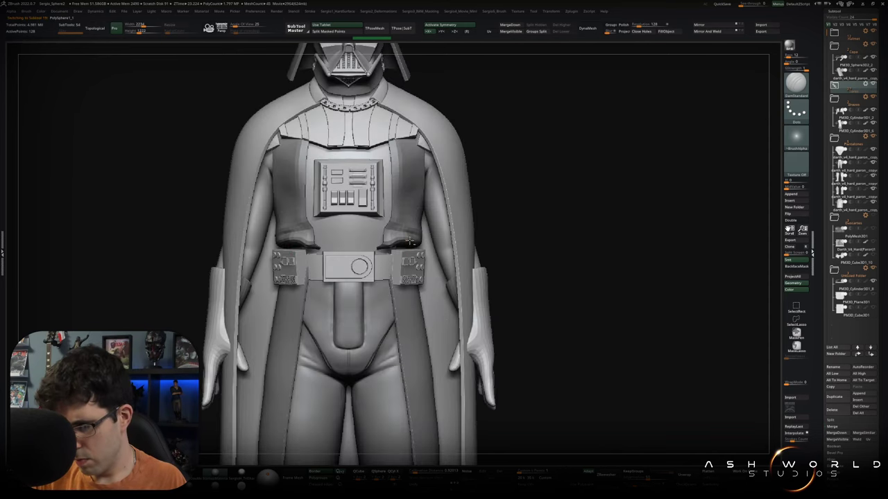
{"action": "key", "text": "ctrl+z"}
{"action": "key", "text": "b"}
{"action": "key", "text": "m"}
{"action": "key", "text": "v"}
{"action": "mouse_move", "coordinate": [416, 253]}
{"action": "left_mouse_down"}
{"action": "mouse_move", "coordinate": [446, 248]}
{"action": "mouse_move", "coordinate": [457, 260]}
{"action": "mouse_move", "coordinate": [449, 256]}
{"action": "left_mouse_up"}
{"action": "left_click", "coordinate": [458, 261], "text": "ctrl+shift"}
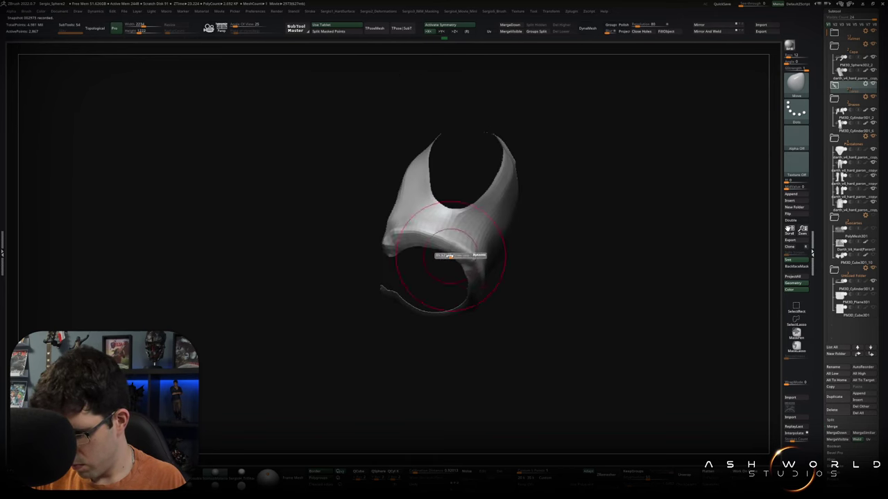
{"action": "mouse_move", "coordinate": [422, 251]}
{"action": "left_mouse_down"}
{"action": "mouse_move", "coordinate": [438, 273]}
{"action": "mouse_move", "coordinate": [459, 274]}
{"action": "left_mouse_up"}
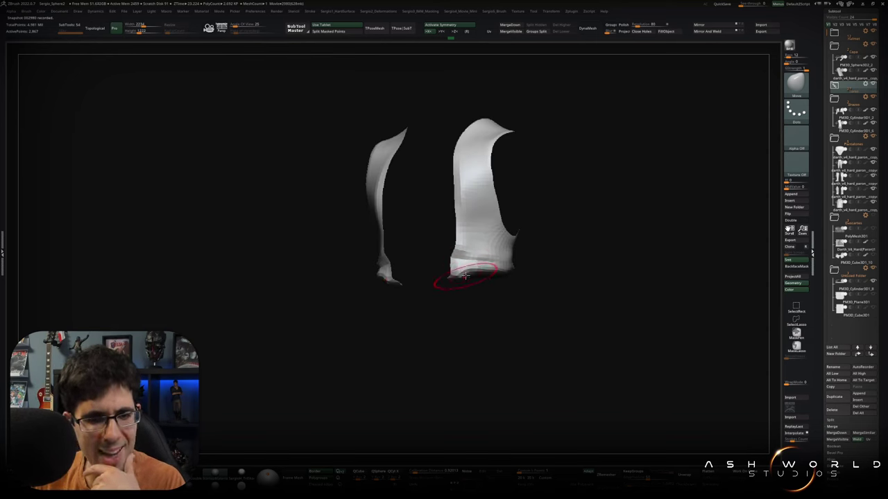
{"action": "mouse_move", "coordinate": [463, 277]}
{"action": "left_mouse_down"}
{"action": "mouse_move", "coordinate": [539, 245]}
{"action": "mouse_move", "coordinate": [497, 277]}
{"action": "left_mouse_up"}
{"action": "key", "text": "ctrl+shift+s"}
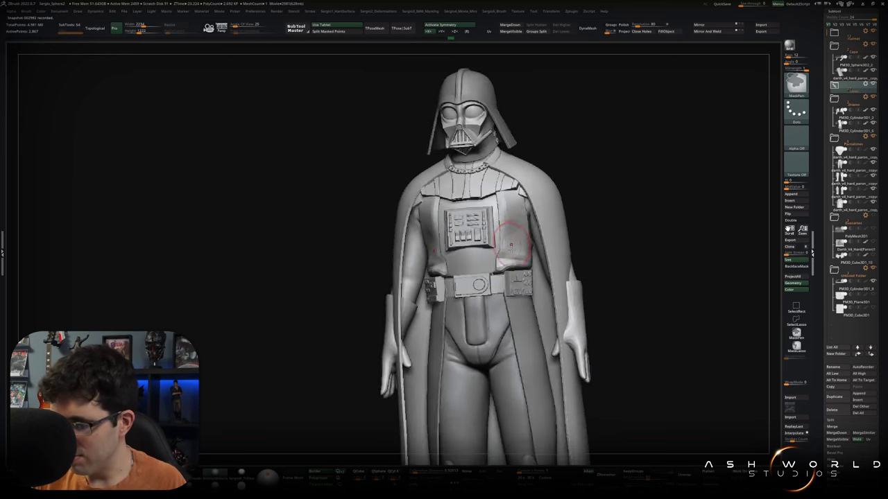
{"action": "mouse_move", "coordinate": [497, 278]}
{"action": "right_mouse_down"}
{"action": "mouse_move", "coordinate": [478, 274]}
{"action": "mouse_move", "coordinate": [584, 235]}
{"action": "mouse_move", "coordinate": [563, 244]}
{"action": "right_mouse_up"}
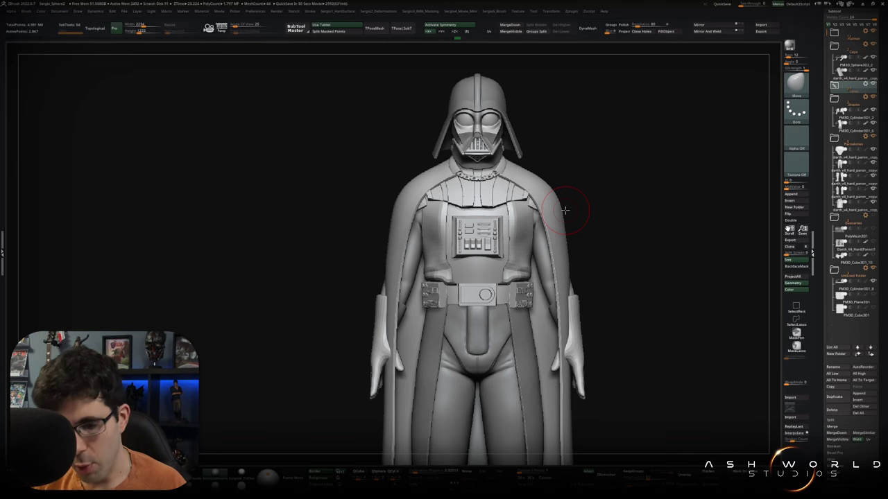
- Pick the DamStandard brush, select the torso vest subtool, and solo it
{"action": "left_click_drag", "start_coordinate": [621, 276], "coordinate": [624, 281]}
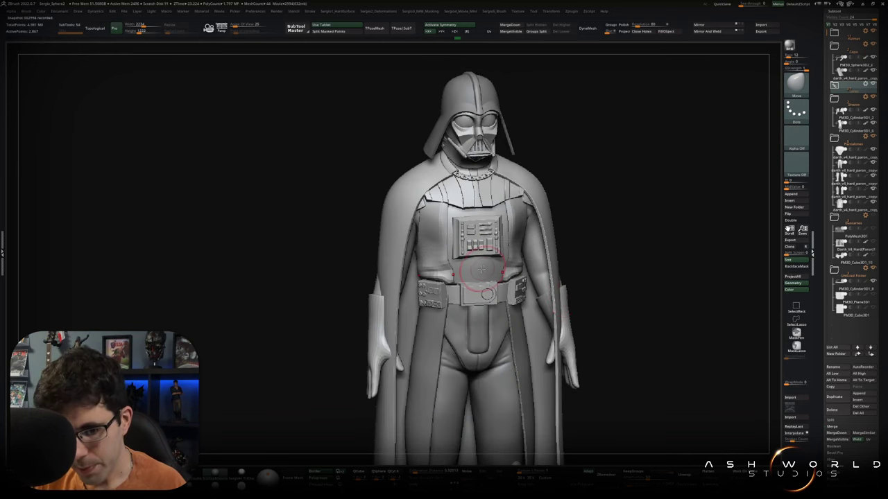
{"action": "right_click_drag", "start_coordinate": [481, 265], "coordinate": [467, 299], "text": "ctrl"}
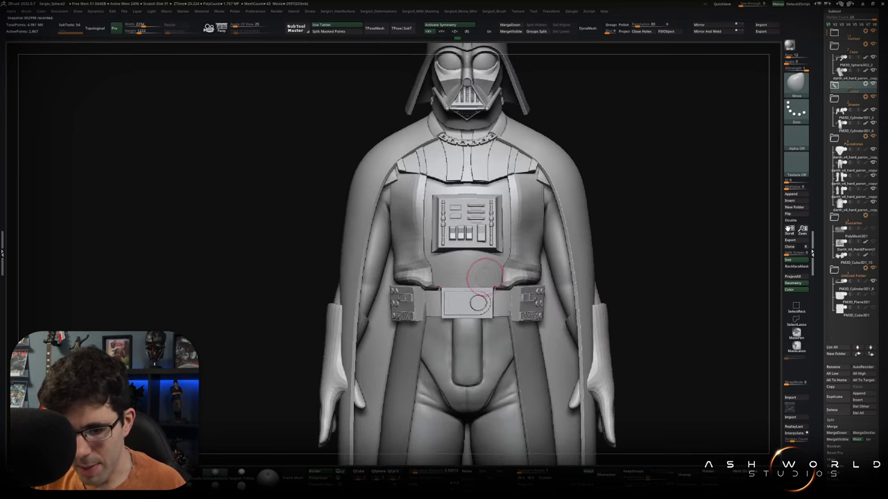
{"action": "key", "text": "b"}
{"action": "key", "text": "d"}
{"action": "key", "text": "s"}
{"action": "left_click", "coordinate": [461, 290], "text": "alt"}
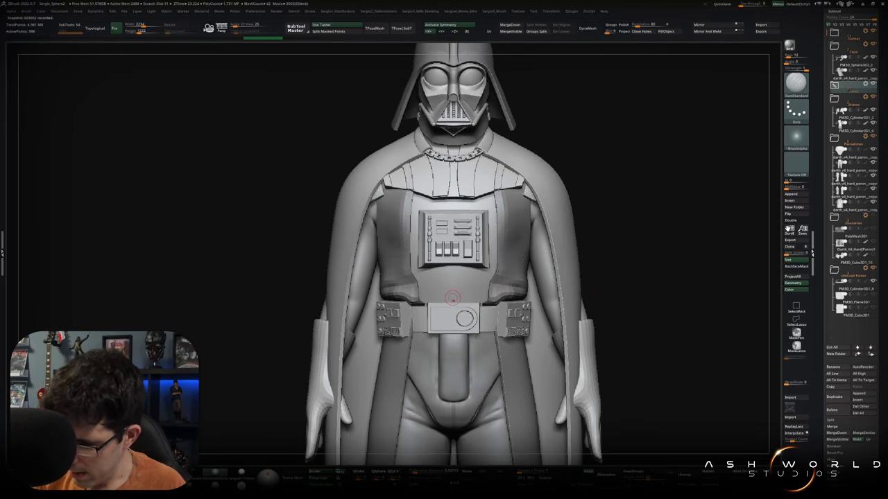
{"action": "right_click_drag", "start_coordinate": [451, 299], "coordinate": [540, 261]}
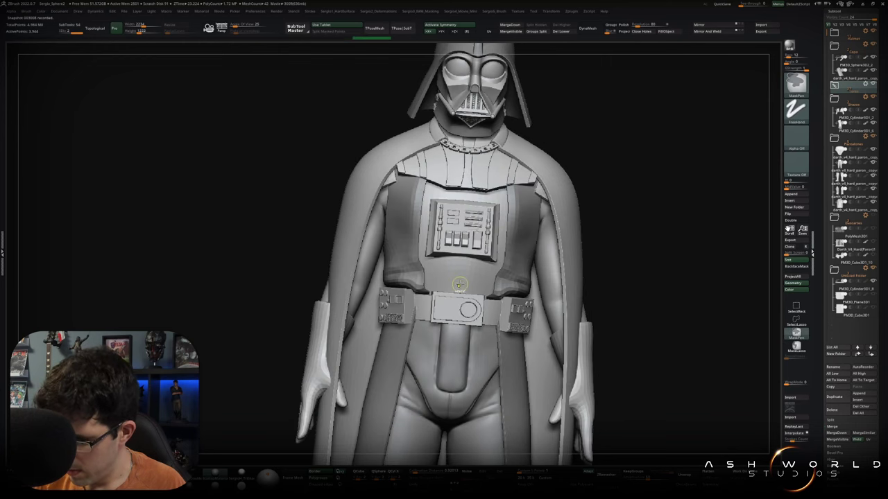
{"action": "right_click_drag", "start_coordinate": [466, 284], "coordinate": [461, 285]}
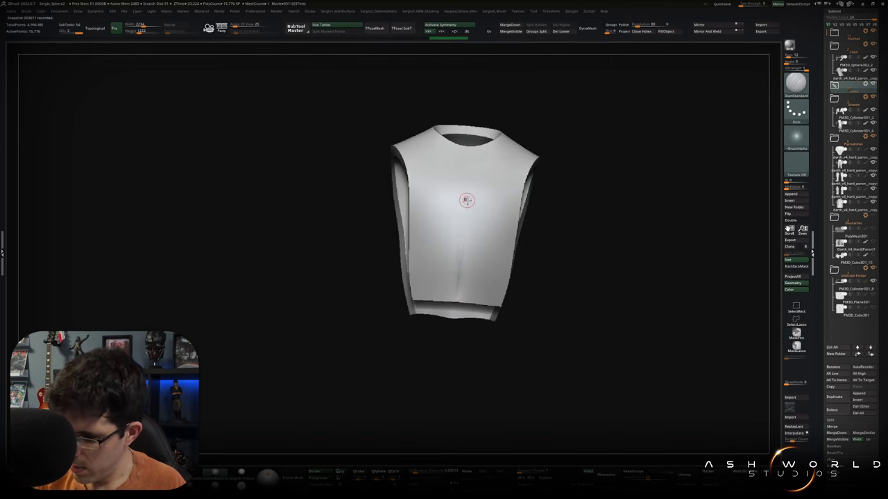
- Carve a central crease and several vertical fold creases down the vest front
{"action": "right_click_drag", "start_coordinate": [469, 166], "coordinate": [466, 193]}
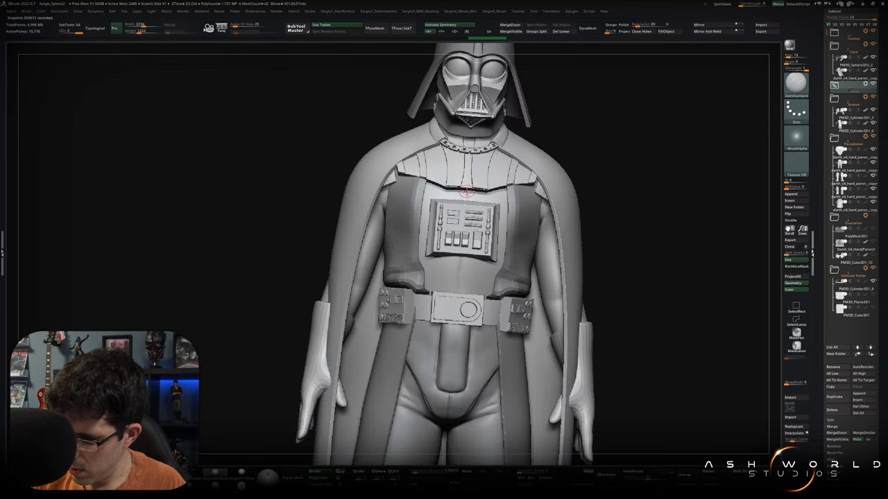
{"action": "left_click_drag", "start_coordinate": [465, 195], "coordinate": [454, 311]}
{"action": "left_click_drag", "start_coordinate": [488, 186], "coordinate": [486, 235]}
{"action": "left_click_drag", "start_coordinate": [485, 188], "coordinate": [490, 259]}
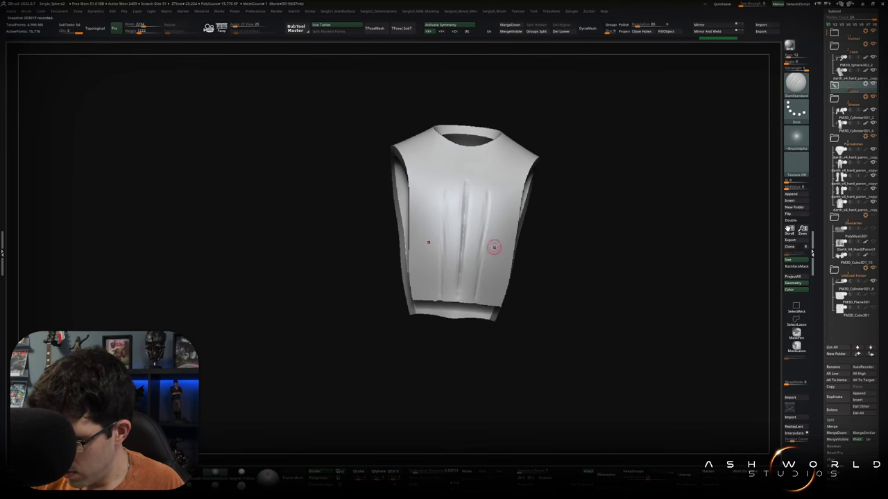
{"action": "right_click_drag", "start_coordinate": [501, 234], "coordinate": [510, 192]}
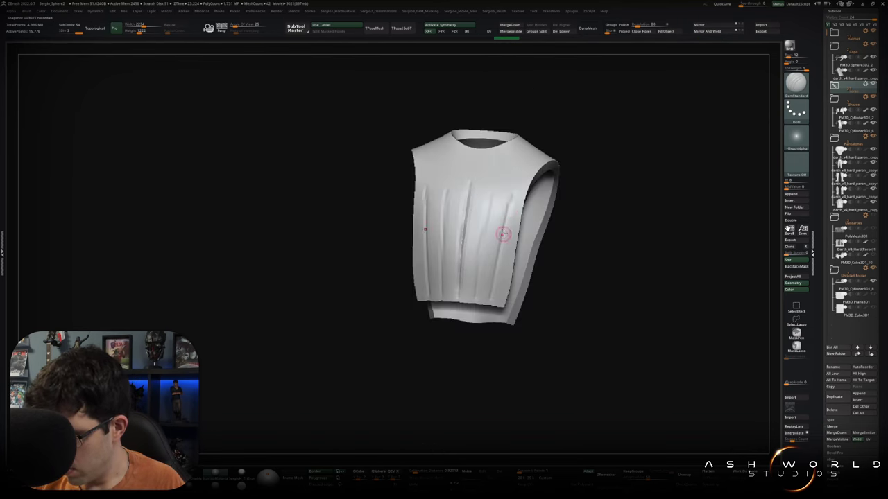
{"action": "left_click_drag", "start_coordinate": [509, 192], "coordinate": [503, 250]}
{"action": "left_click_drag", "start_coordinate": [491, 191], "coordinate": [480, 281]}
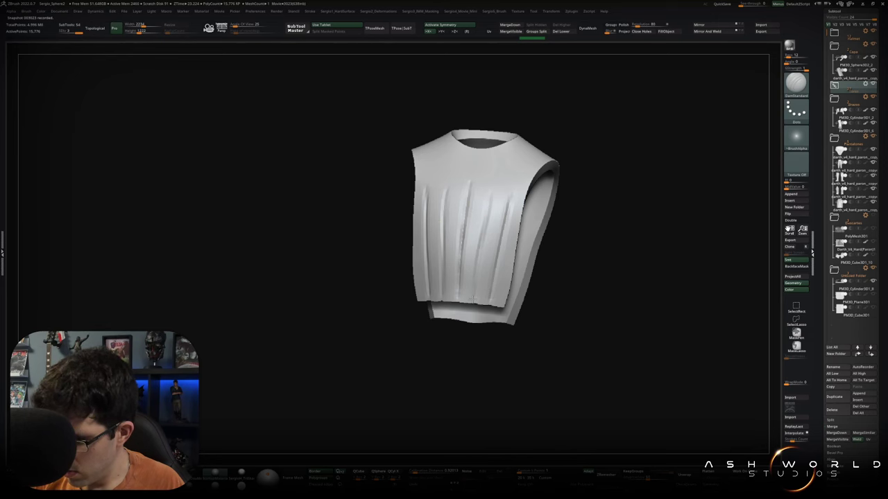
- Check the vest folds on the full figure, then solo the vest again in a near-front view
{"action": "mouse_move", "coordinate": [484, 290]}
{"action": "right_mouse_down"}
{"action": "mouse_move", "coordinate": [513, 278]}
{"action": "mouse_move", "coordinate": [507, 291]}
{"action": "mouse_move", "coordinate": [518, 258]}
{"action": "right_mouse_up"}
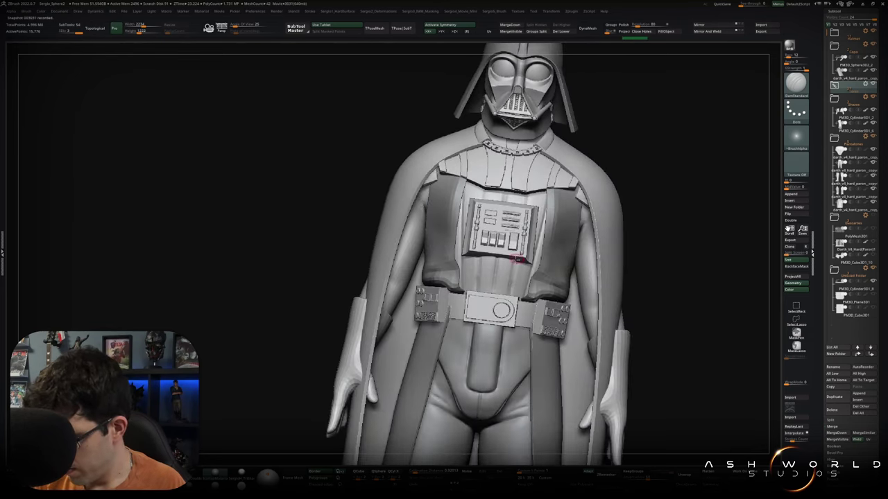
{"action": "right_click_drag", "start_coordinate": [494, 307], "coordinate": [522, 291]}
{"action": "key", "text": "shift+s"}
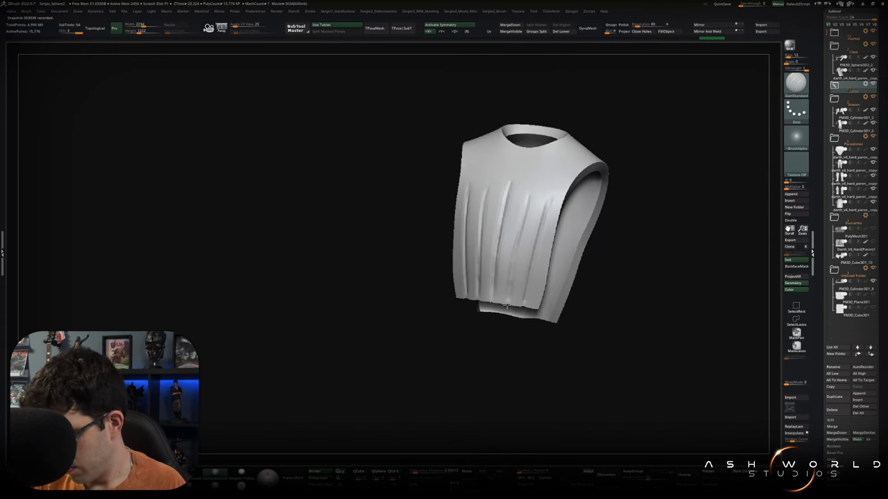
{"action": "right_click_drag", "start_coordinate": [501, 293], "coordinate": [494, 222]}
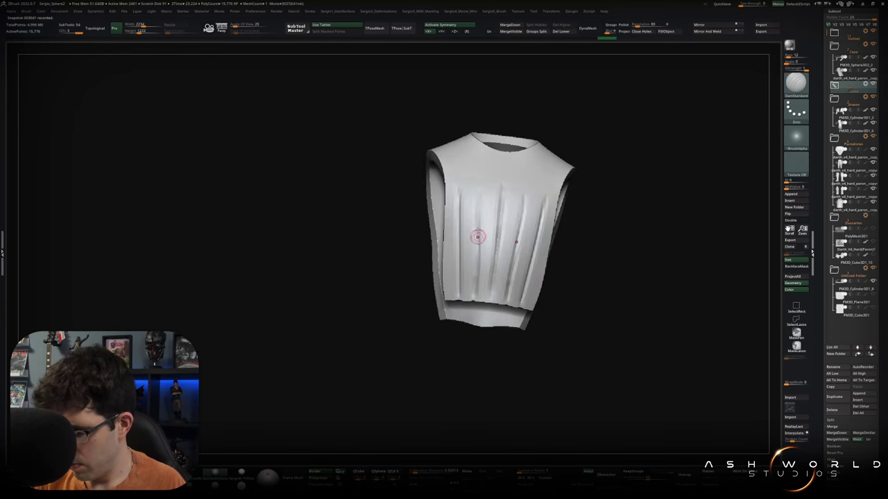